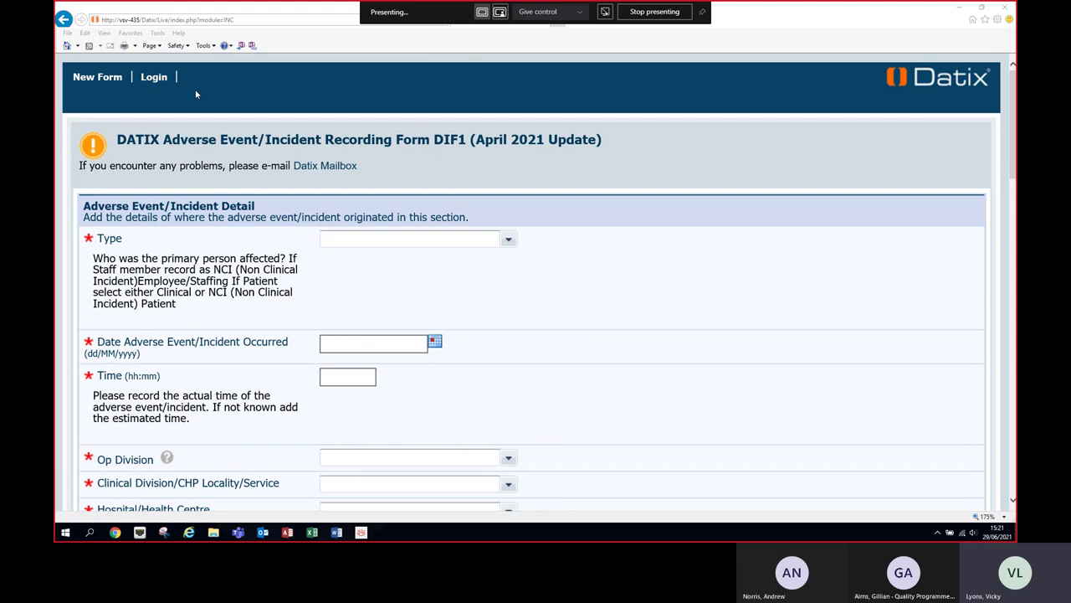
Open the Datix login page and enter the account's user name and password
click(158, 79)
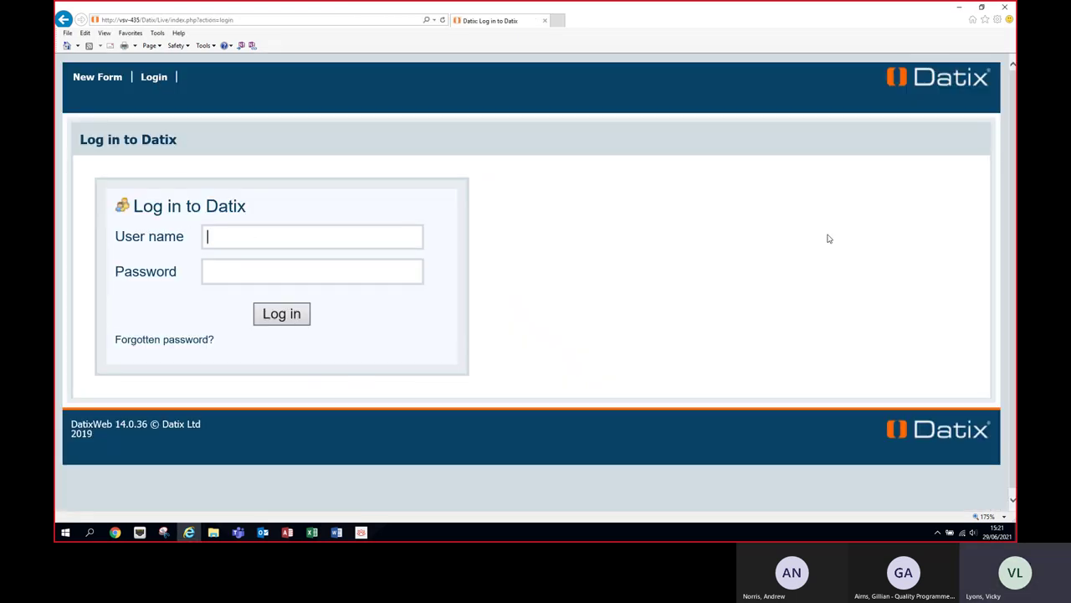
text(qaul)
key(BackSpace)
key(BackSpace)
text(uality1)
key(Tab)
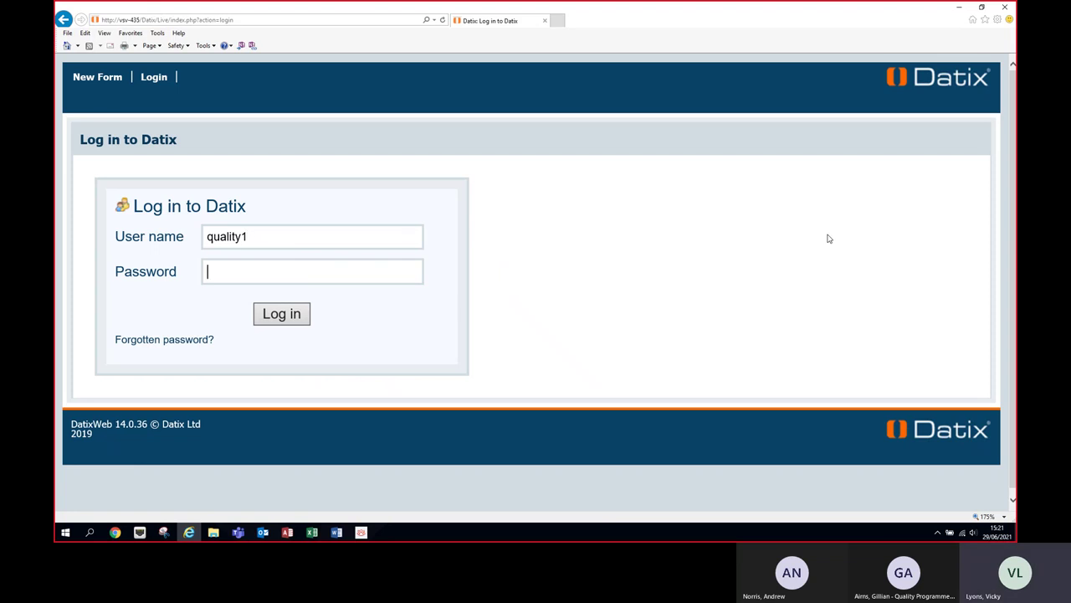
text(********)
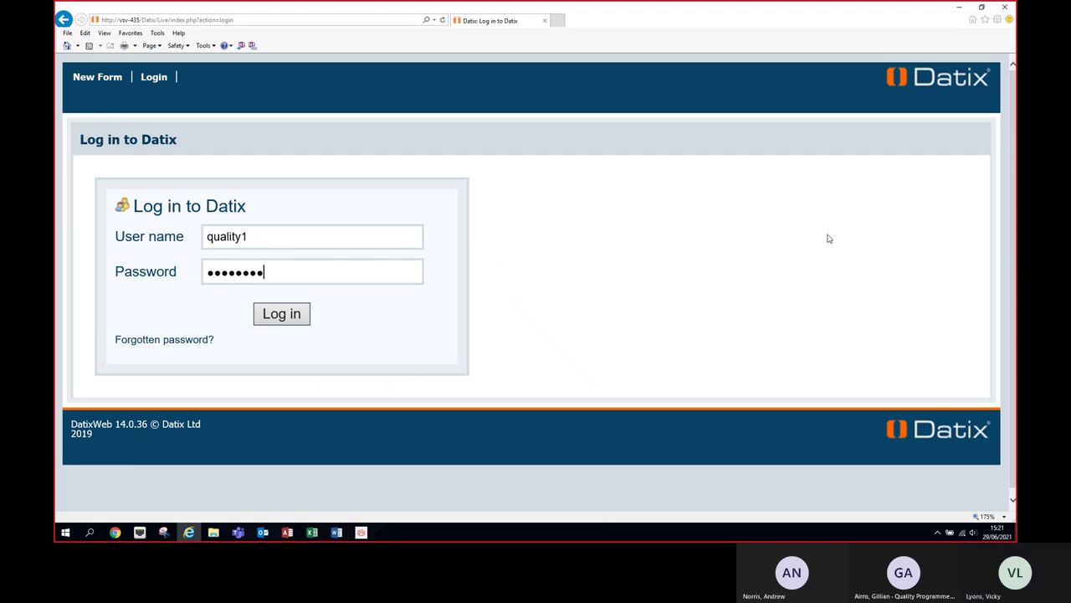
key(BackSpace)
key(BackSpace)
key(BackSpace)
key(BackSpace)
key(BackSpace)
key(BackSpace)
key(BackSpace)
key(BackSpace)
text(*********)
Sign in, confirm no holding-area incidents await review, and return to Incidents home
click(289, 313)
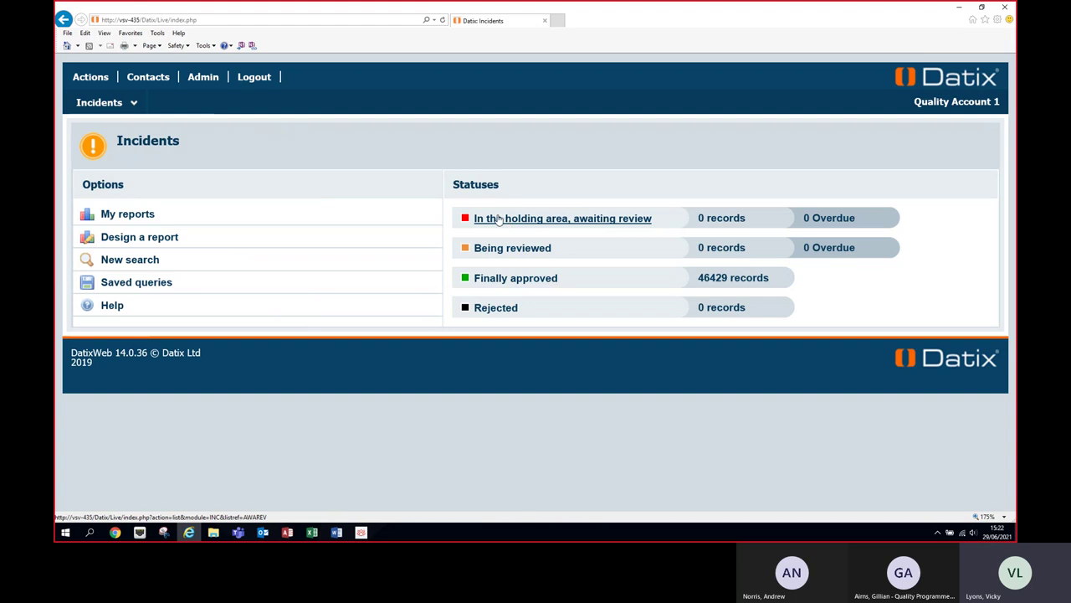
click(493, 221)
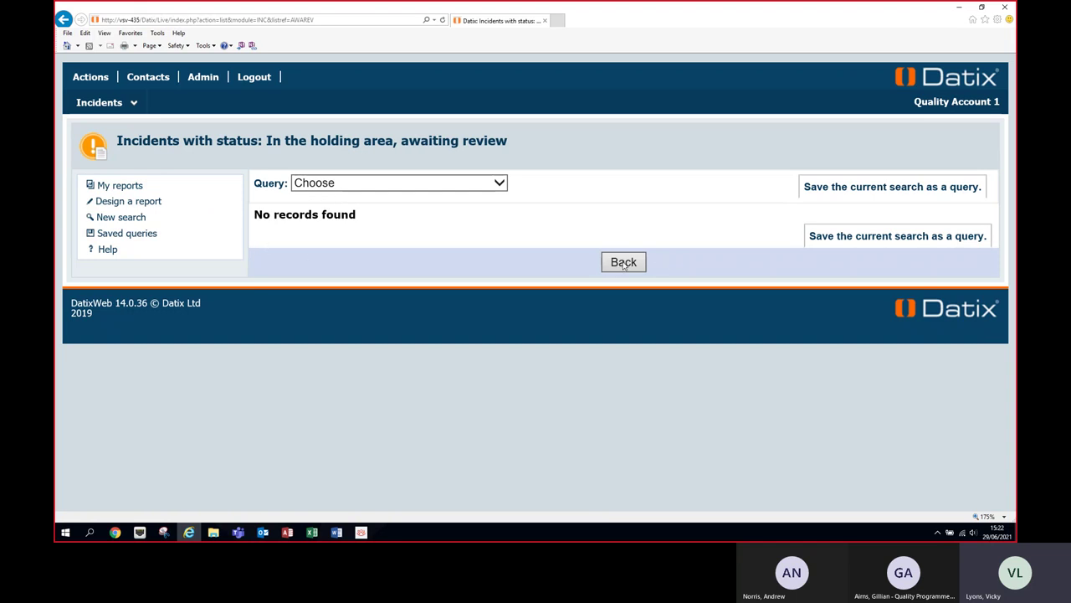
click(623, 264)
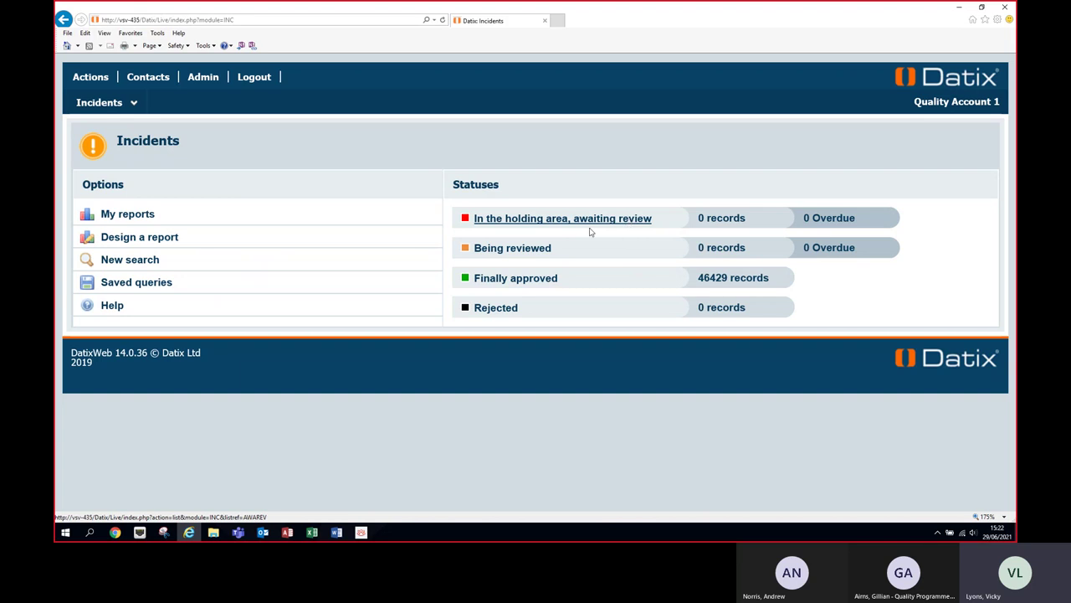
click(524, 282)
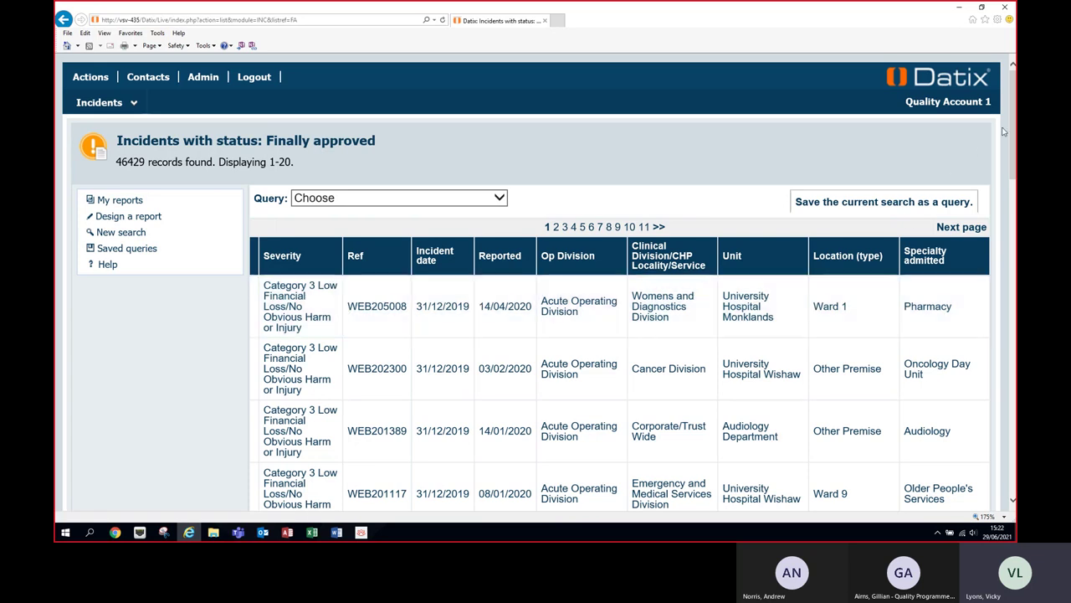
scroll(1015, 120, down, 15)
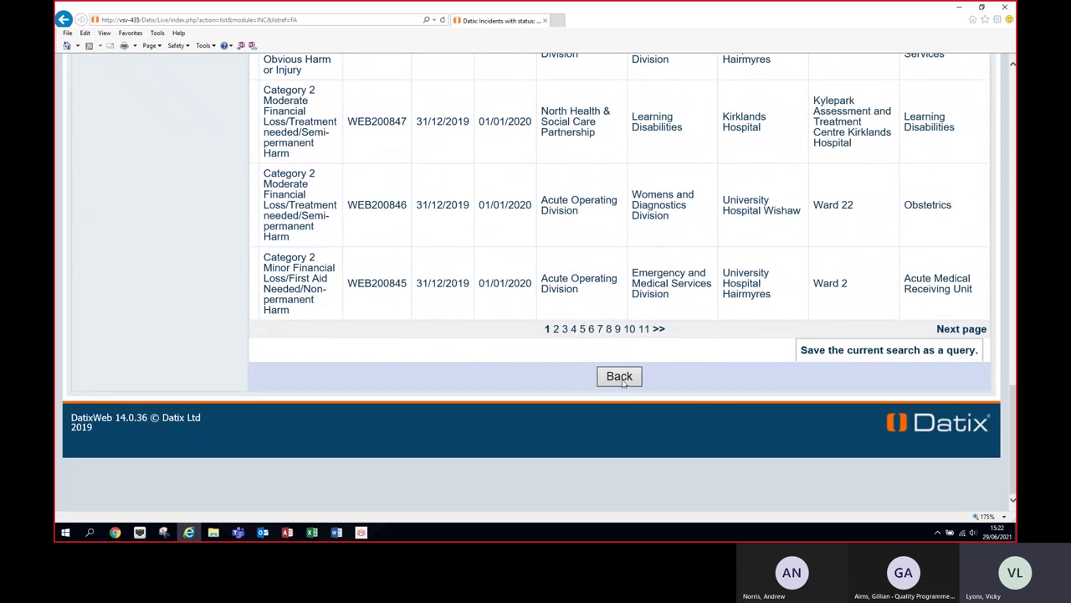
click(621, 378)
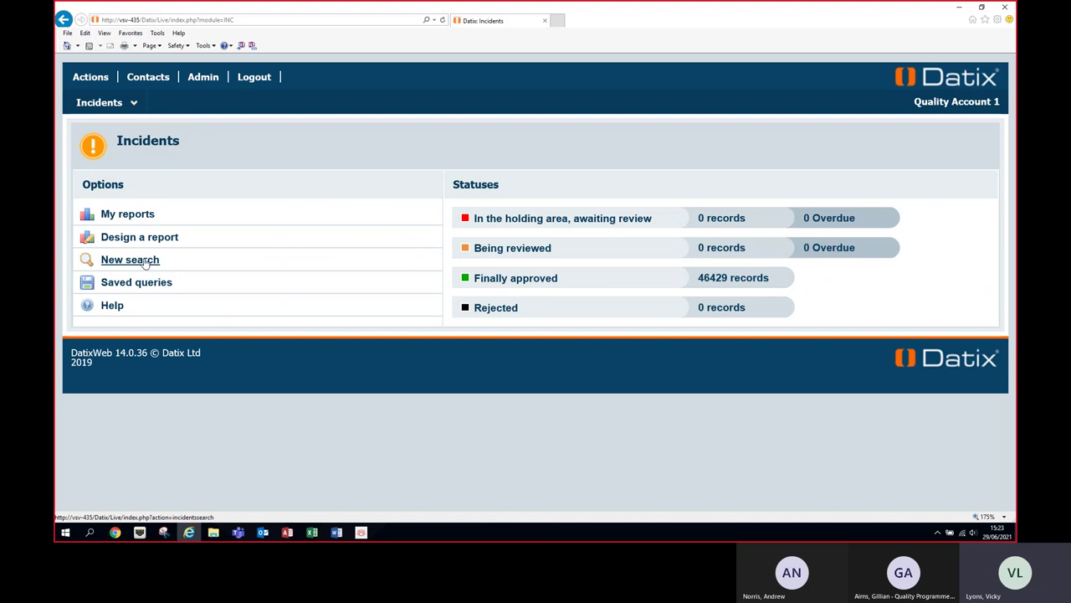
click(146, 262)
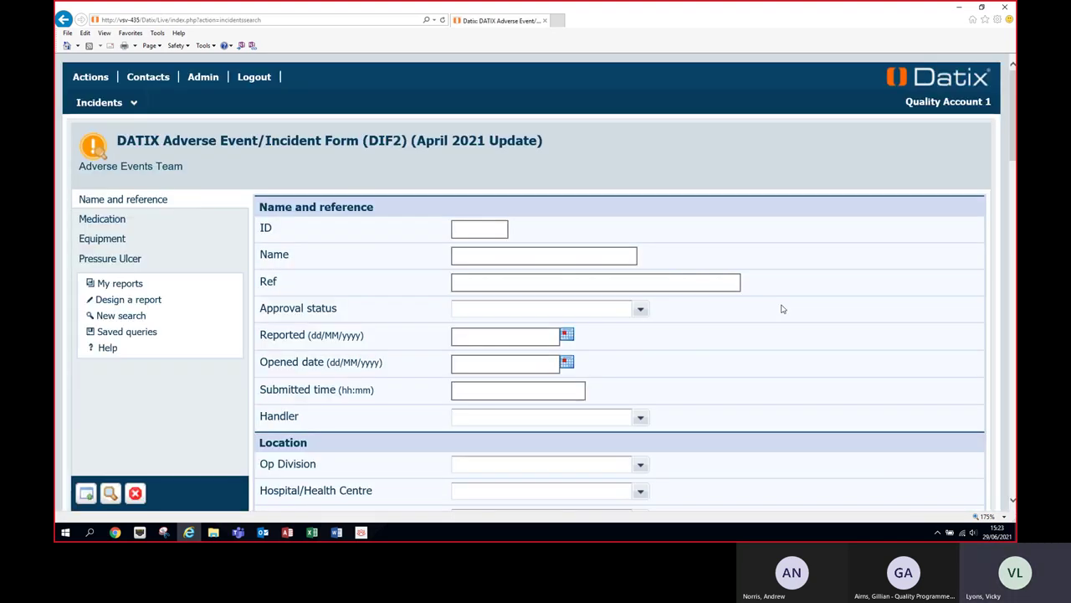
scroll(857, 224, down, 3)
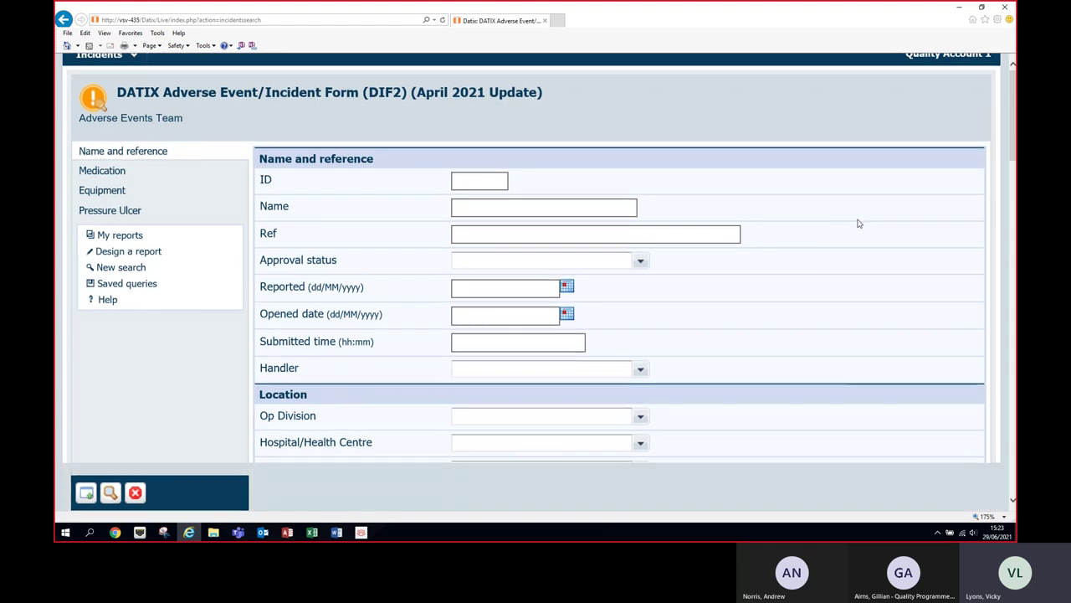
scroll(858, 223, down, 6)
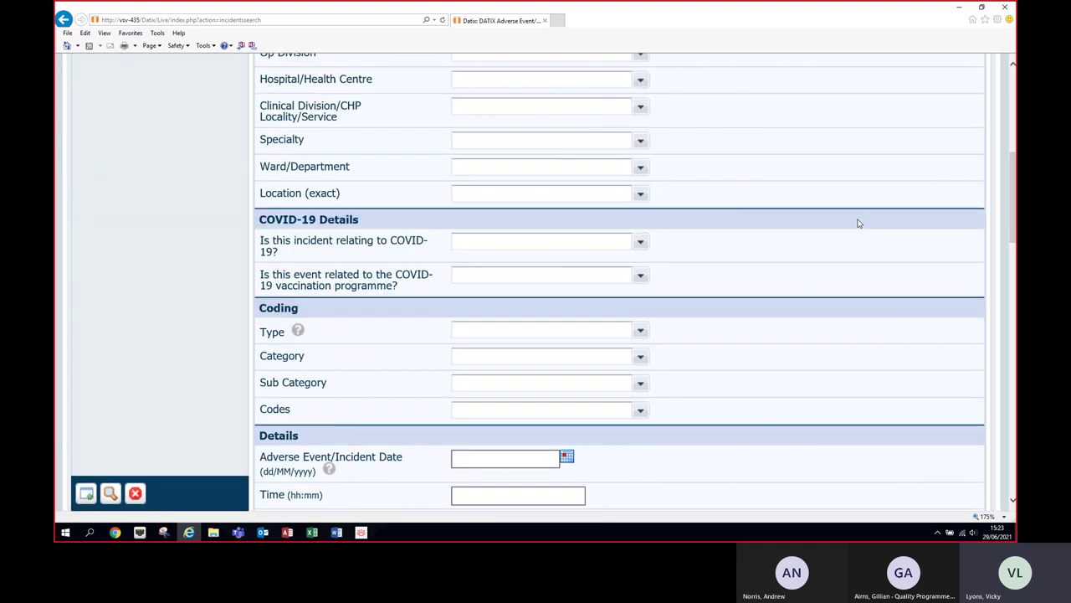
scroll(858, 223, down, 1)
scroll(857, 224, down, 4)
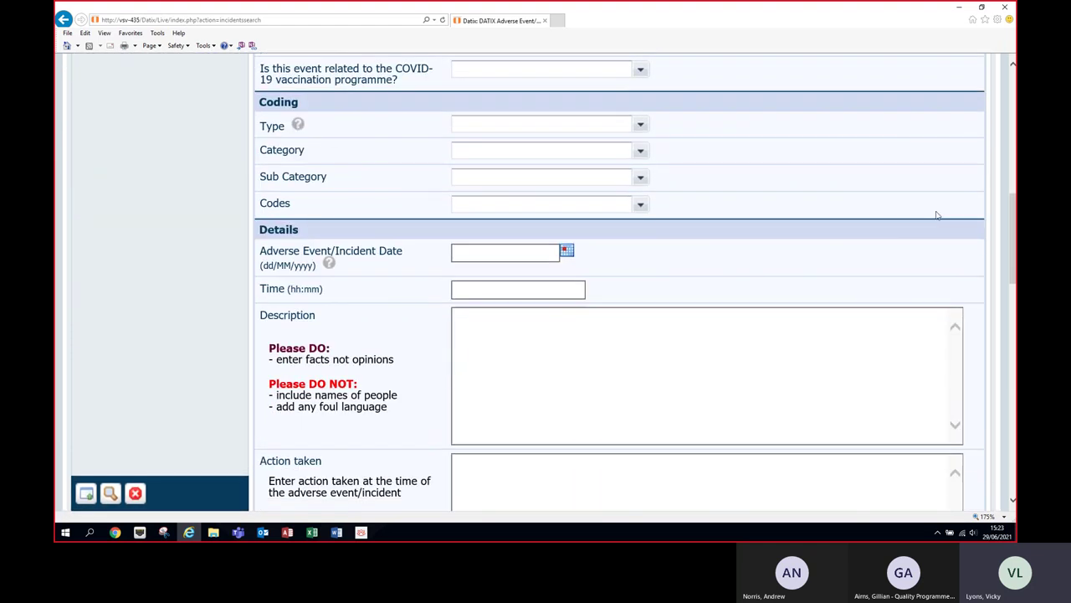
drag(1014, 208, 1013, 83)
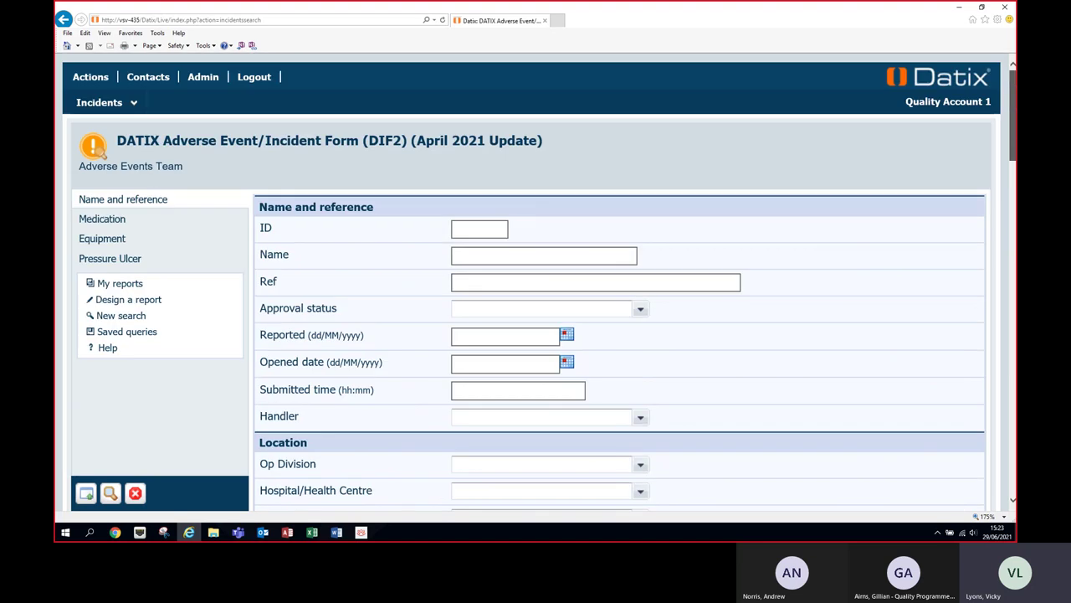
scroll(619, 284, down, 20)
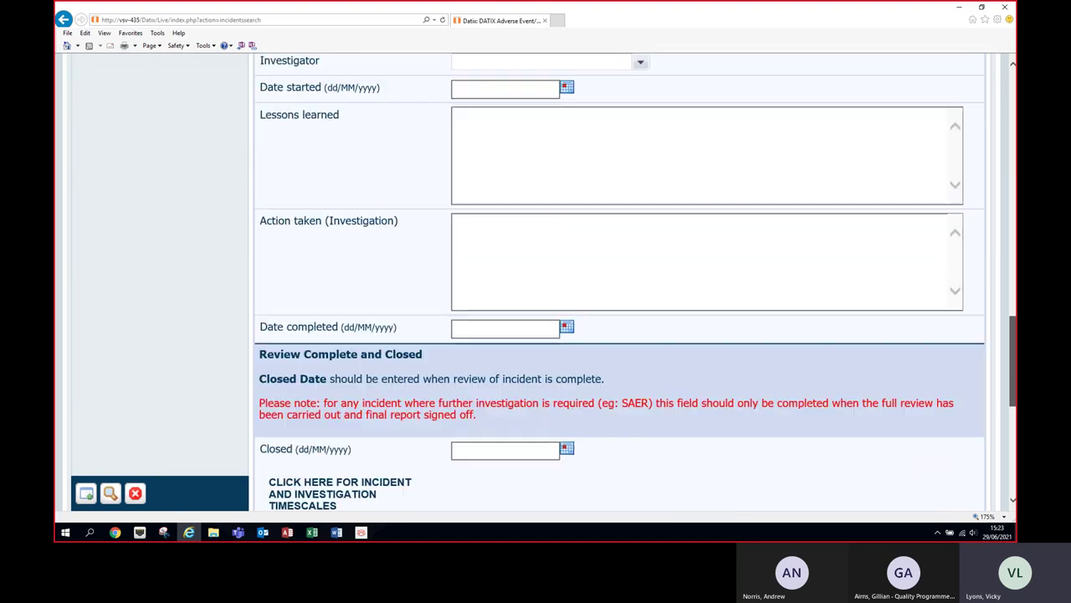
scroll(619, 284, up, 20)
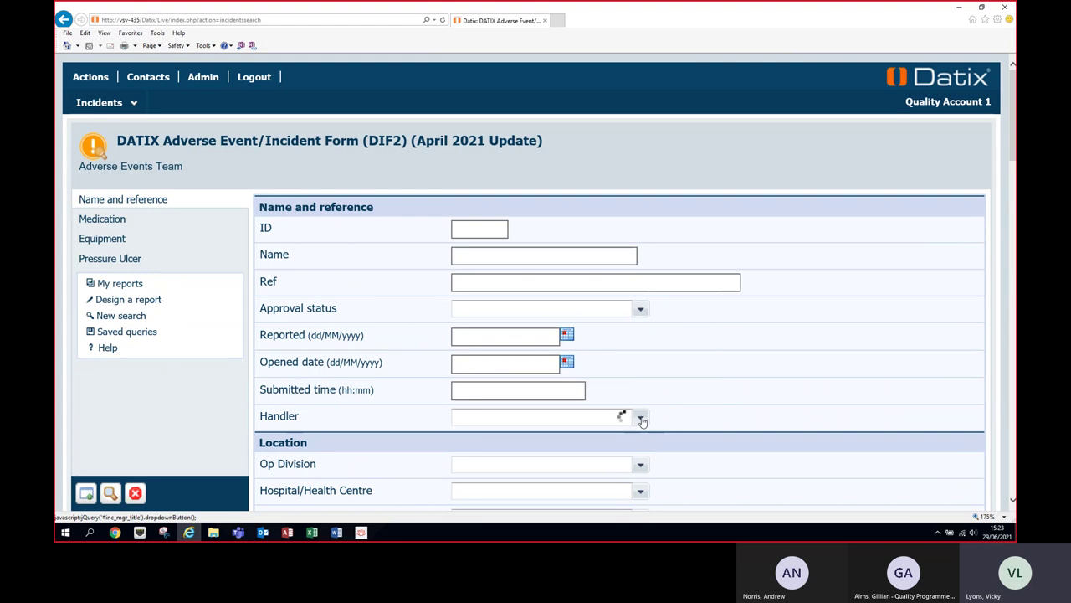
click(641, 418)
scroll(748, 446, down, 3)
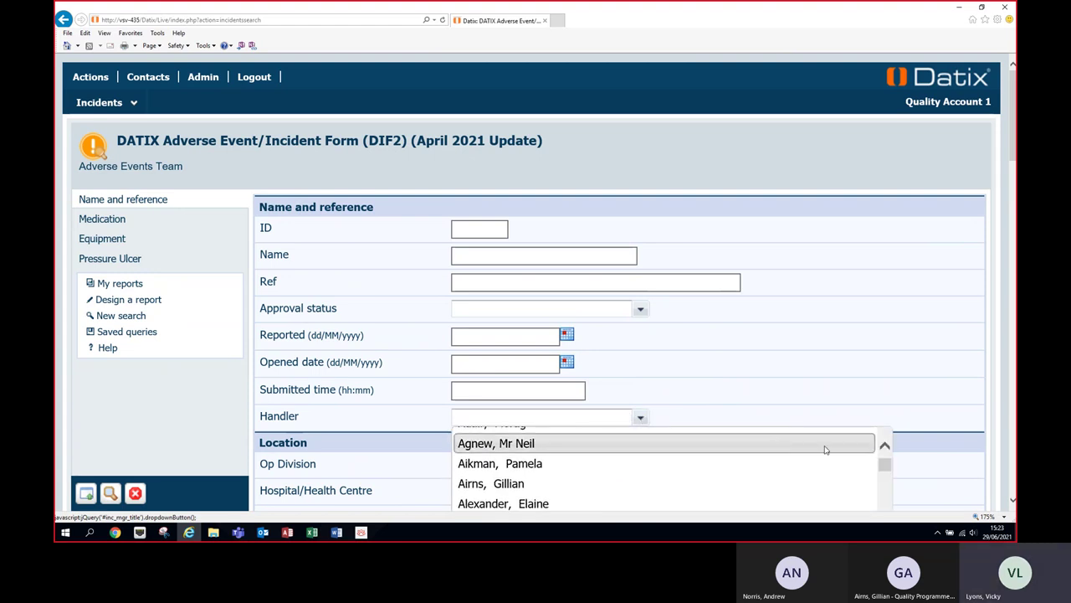
click(808, 375)
scroll(708, 364, down, 2)
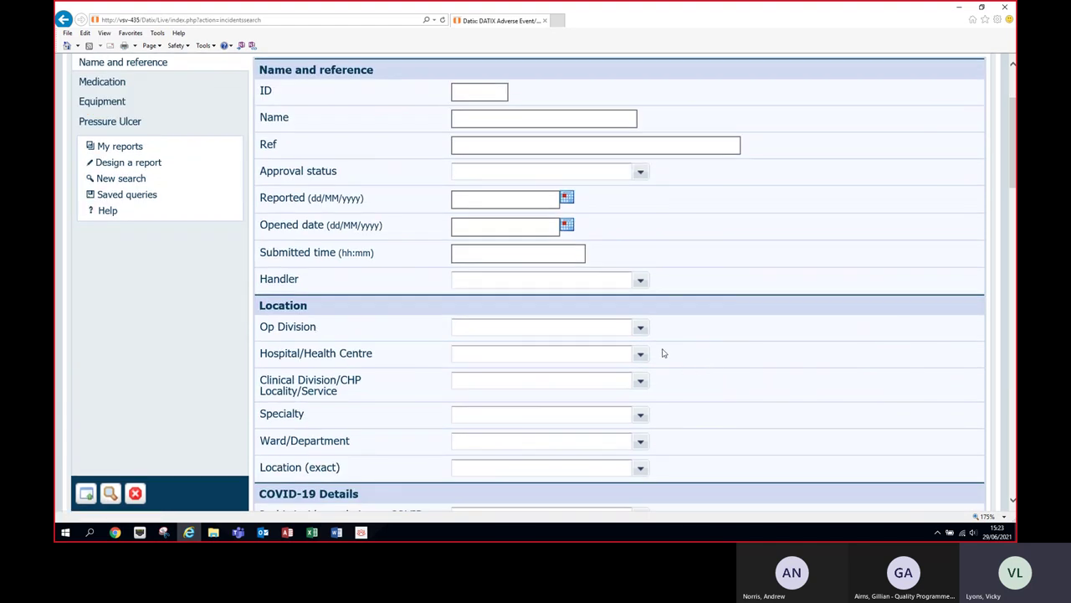
click(640, 329)
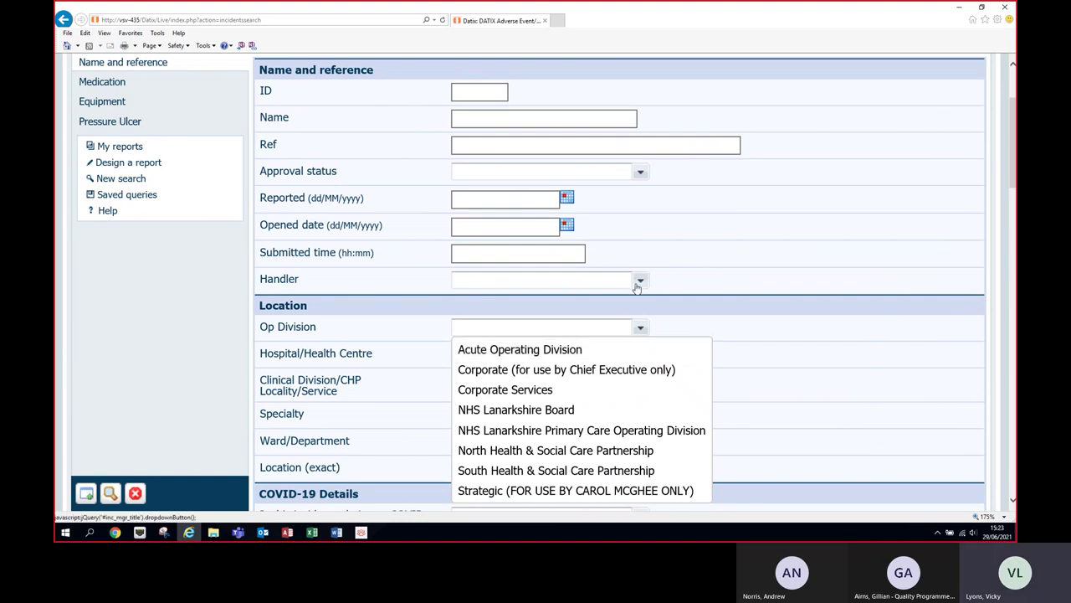
click(718, 303)
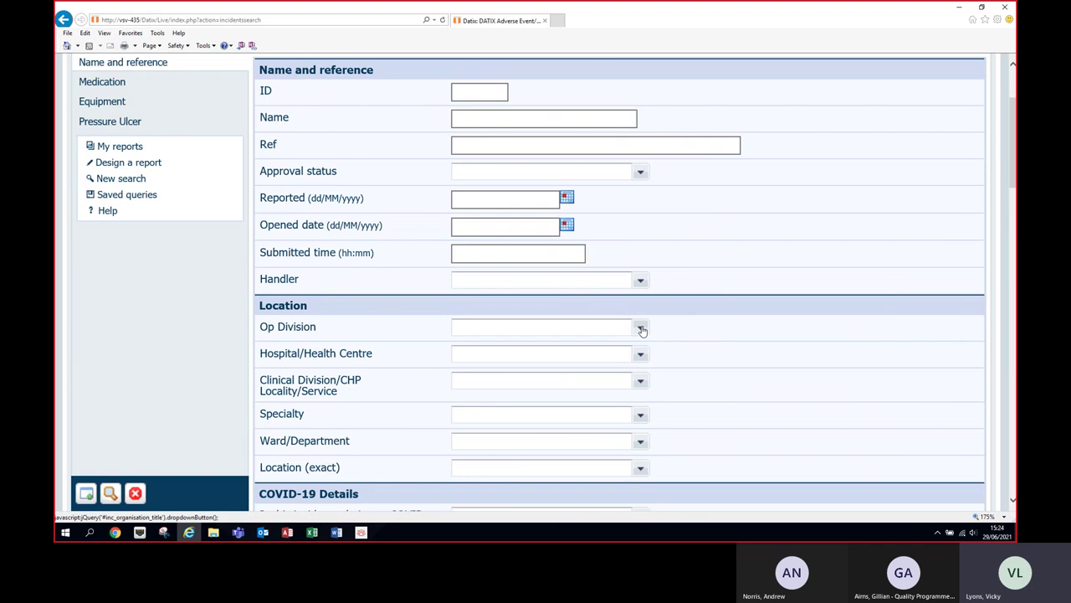
scroll(739, 359, down, 5)
scroll(739, 359, up, 8)
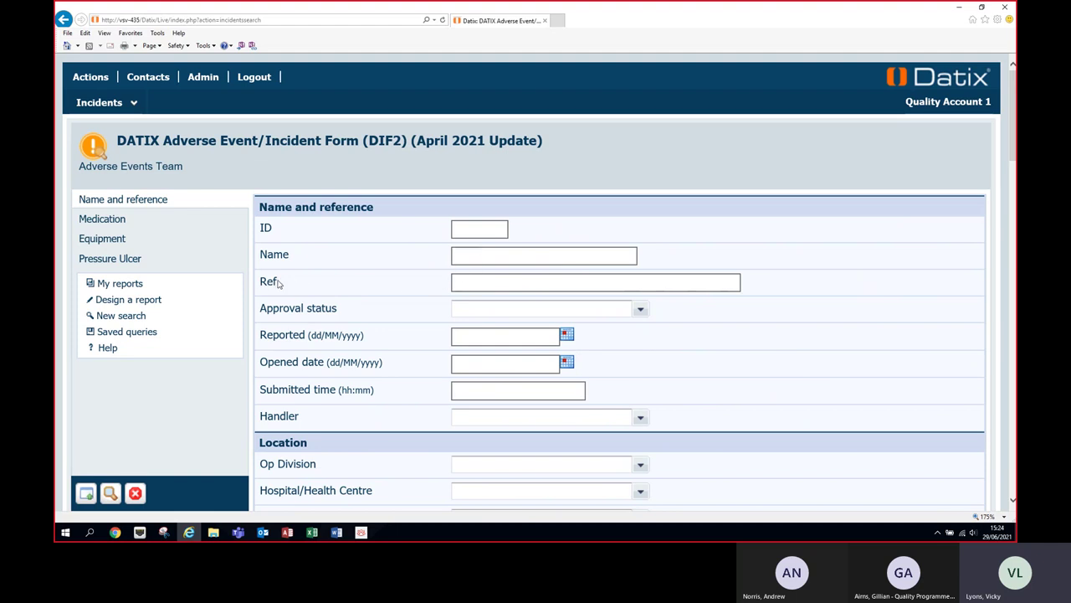
click(458, 282)
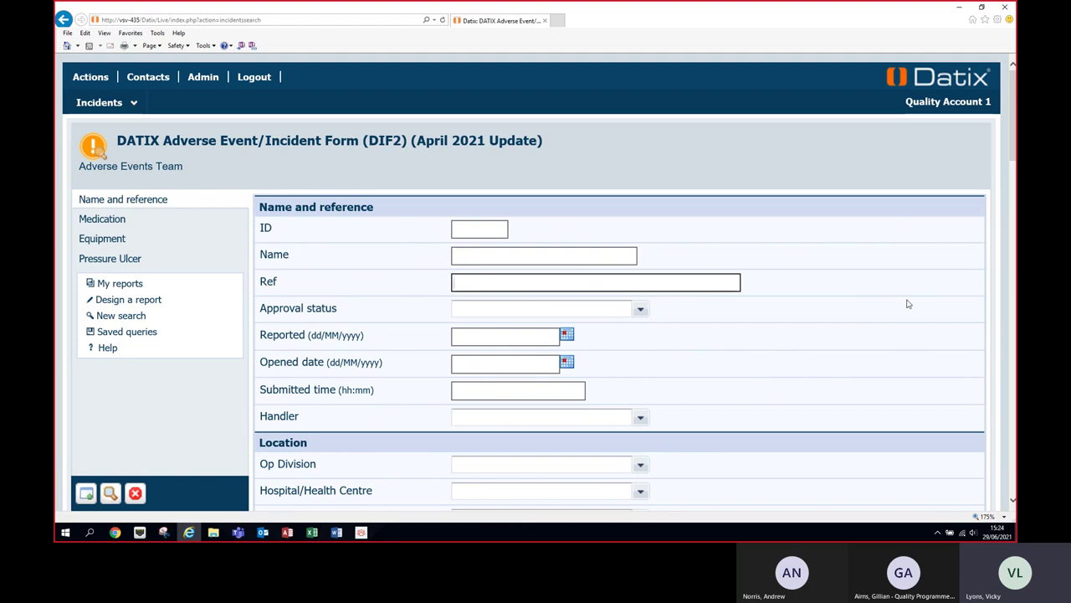
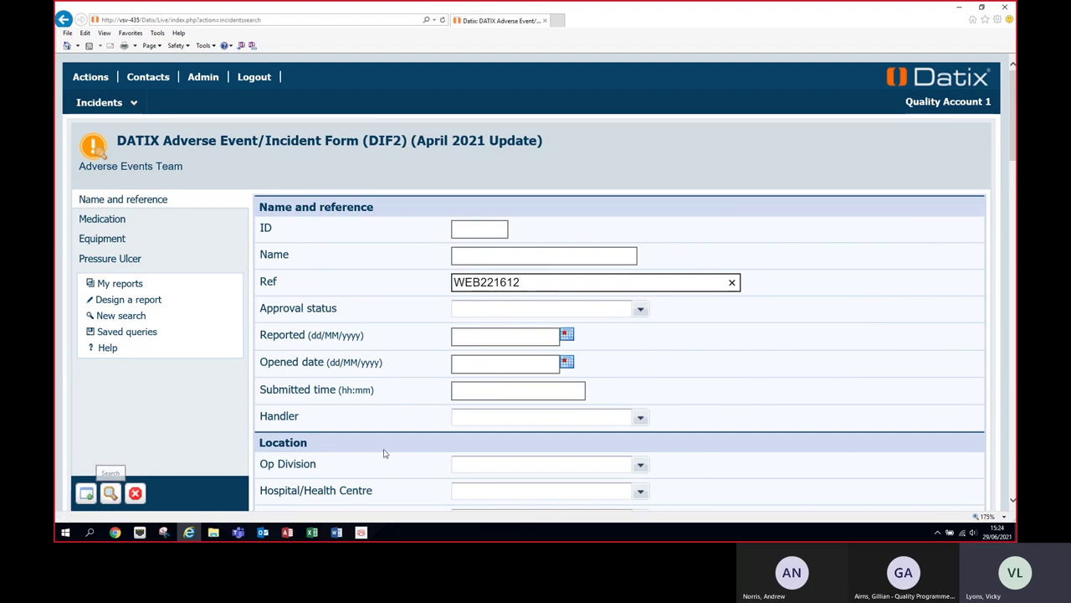
drag(1013, 117, 998, 466)
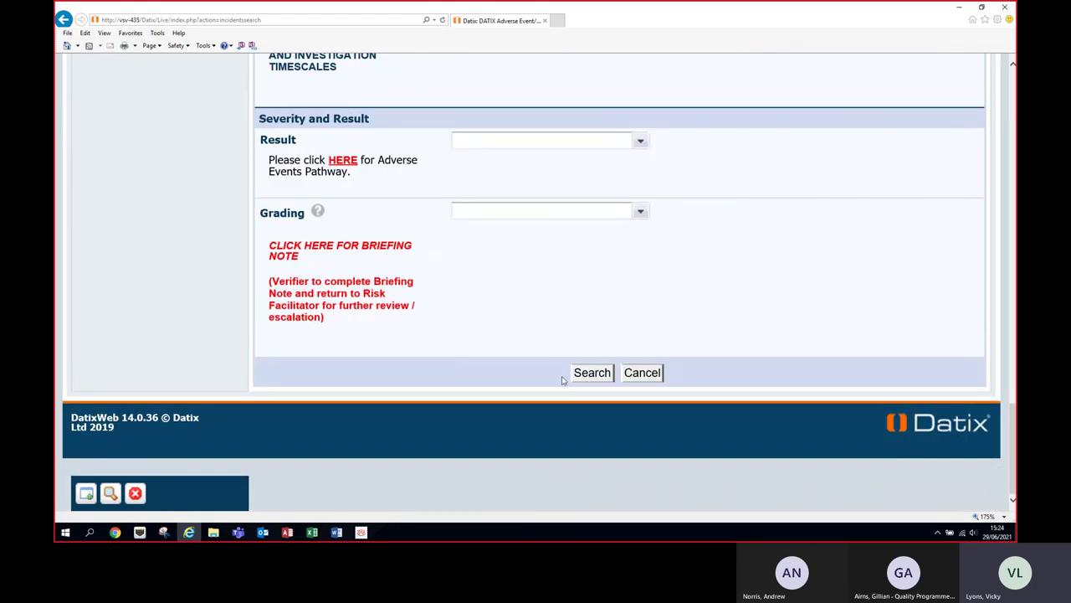
click(109, 493)
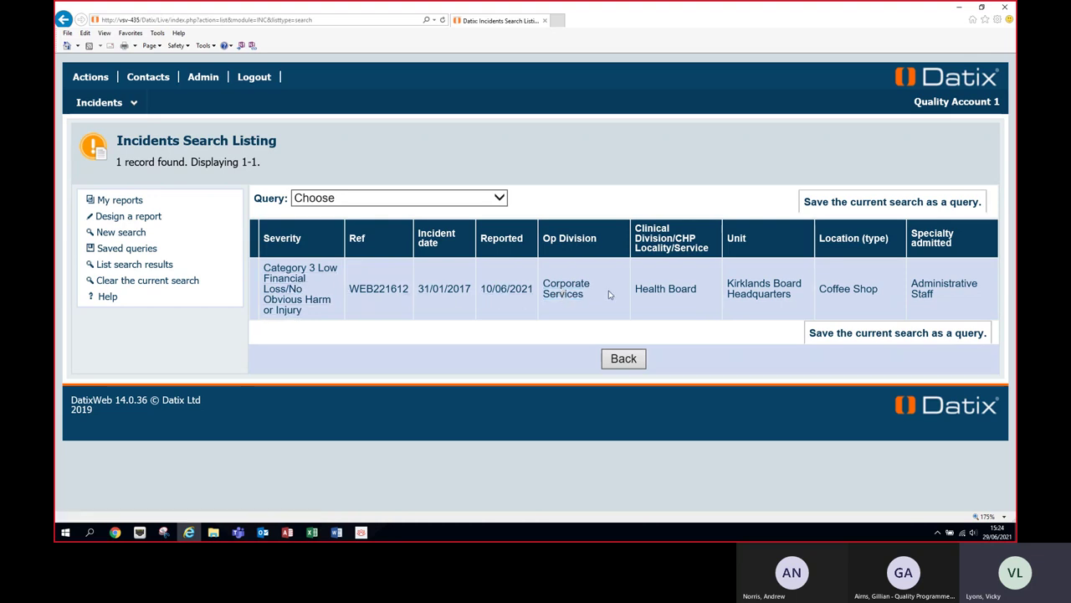
click(374, 291)
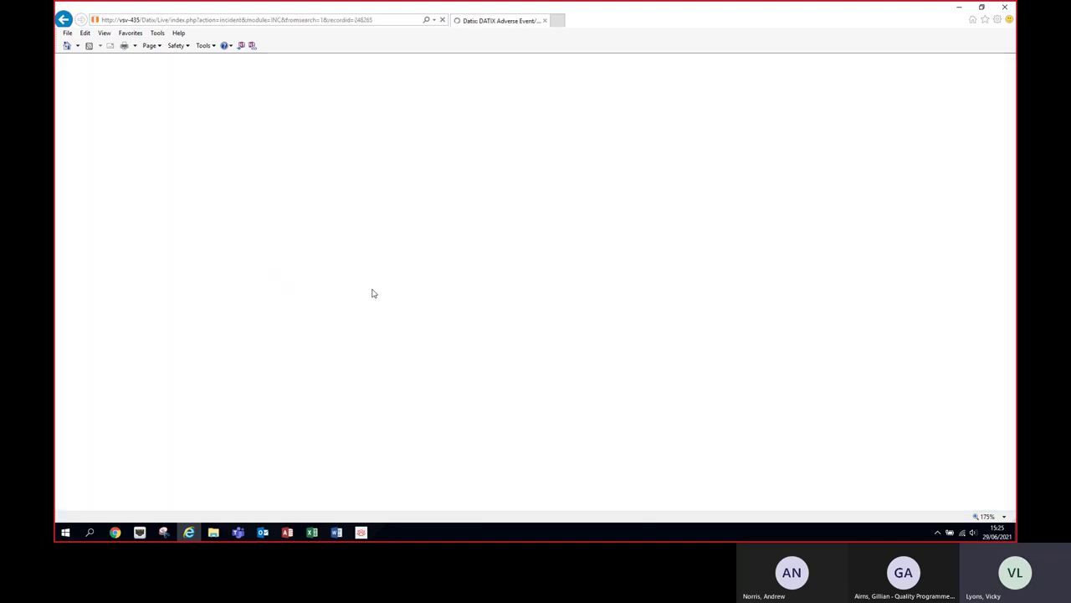
scroll(662, 292, down, 3)
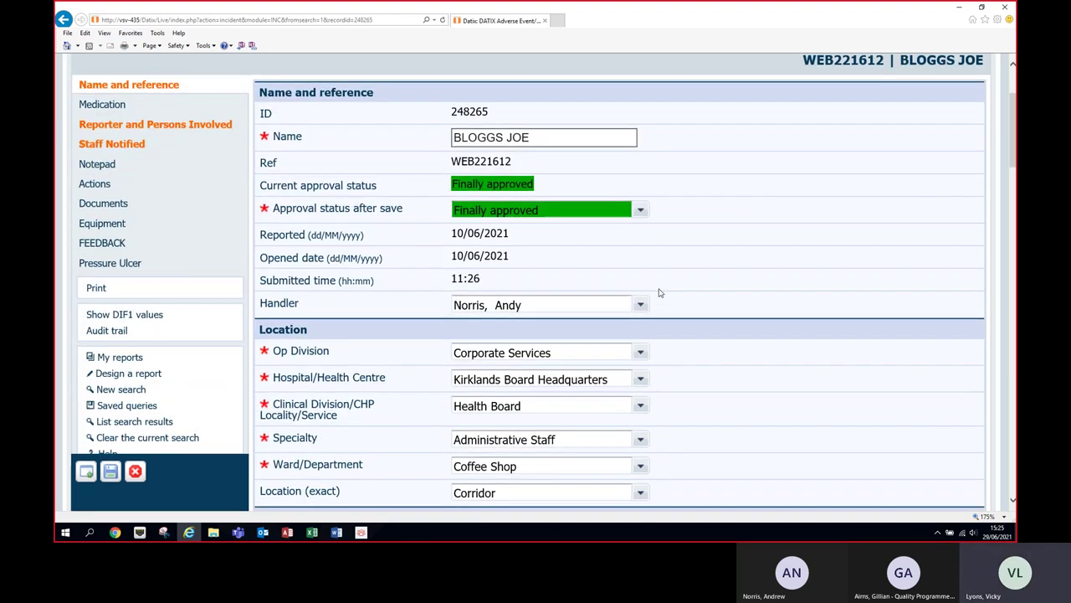
scroll(714, 291, up, 1)
scroll(713, 291, up, 3)
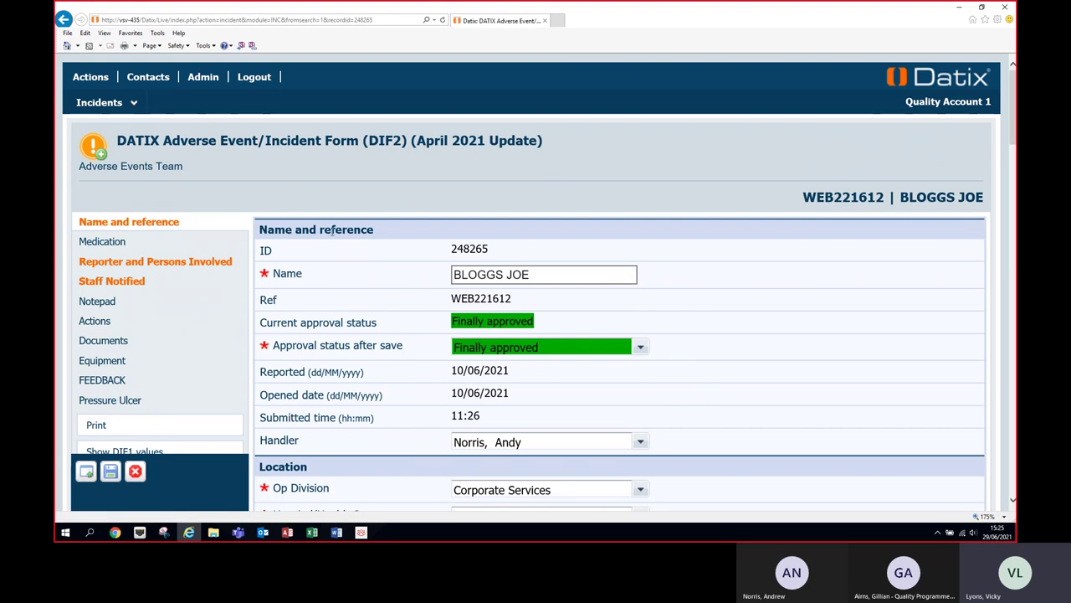
Review the Reporter and Persons Involved, Staff Notified and Notepad panels, then cancel out unsaved
click(142, 262)
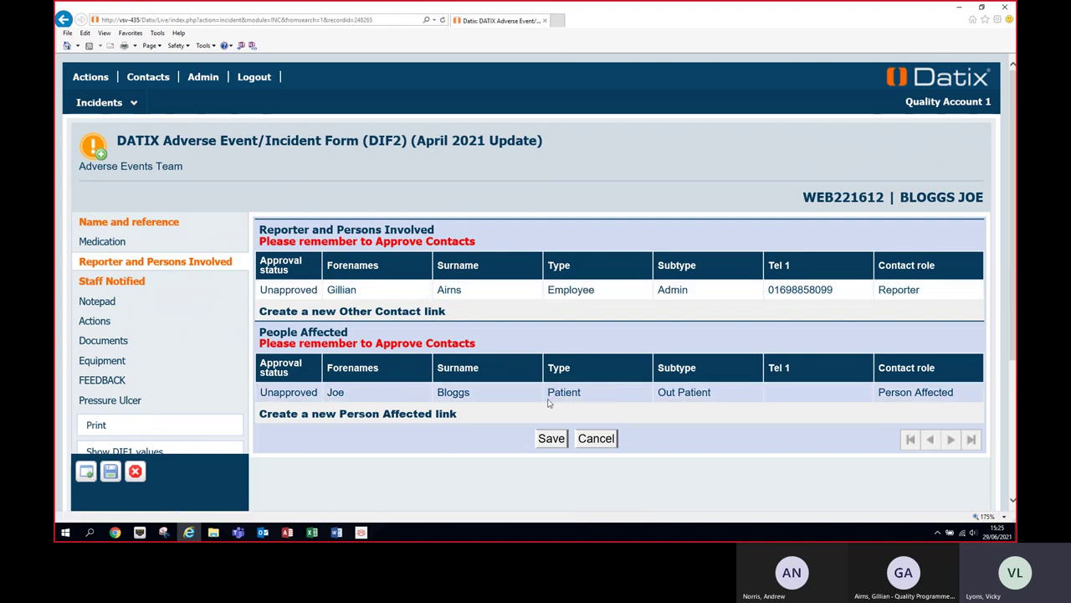
click(113, 285)
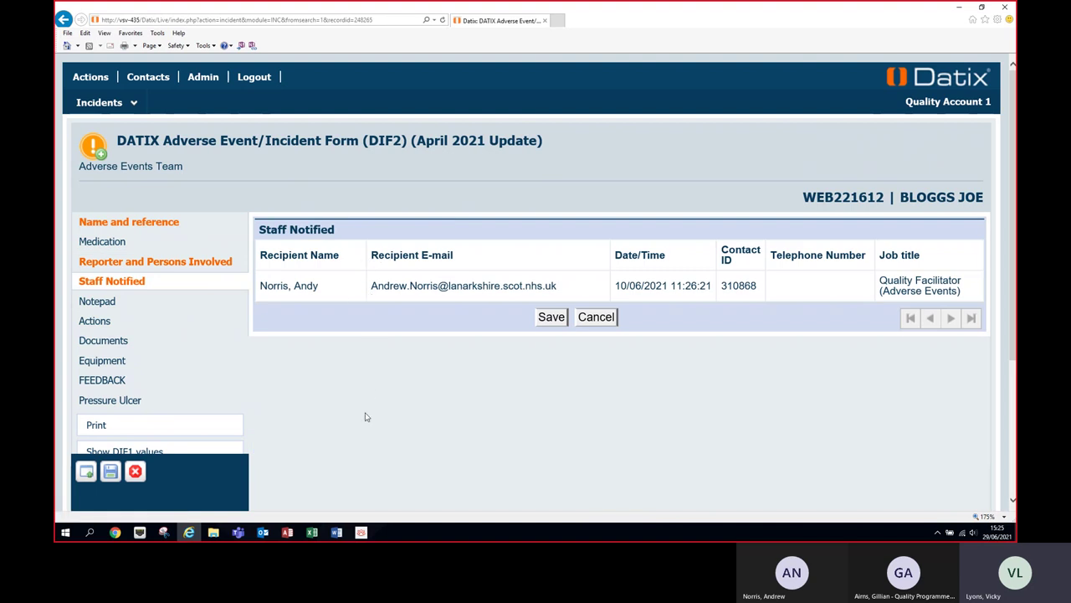
click(103, 302)
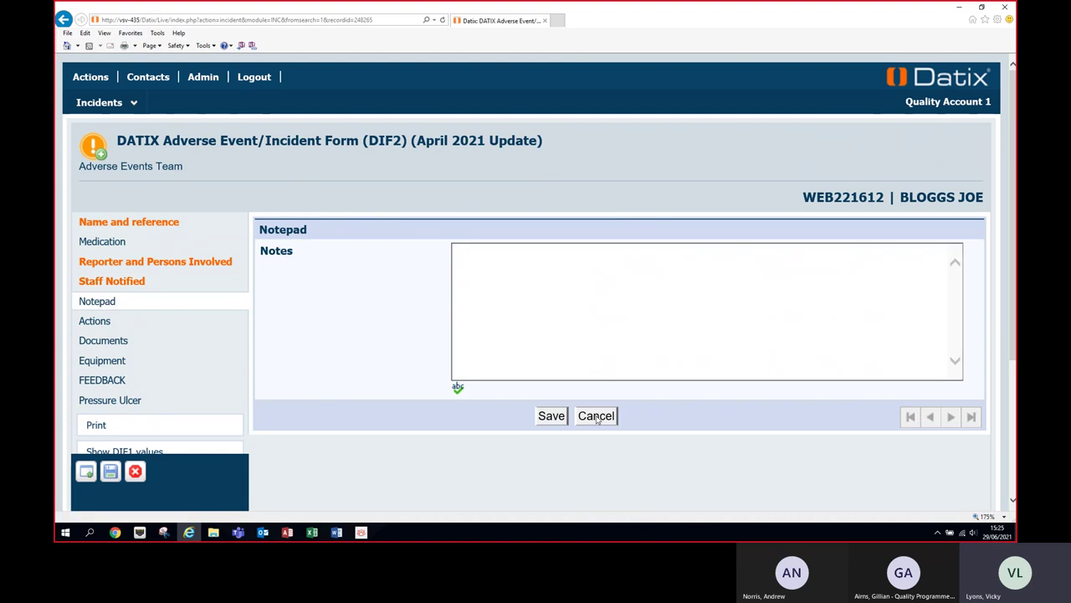
click(596, 417)
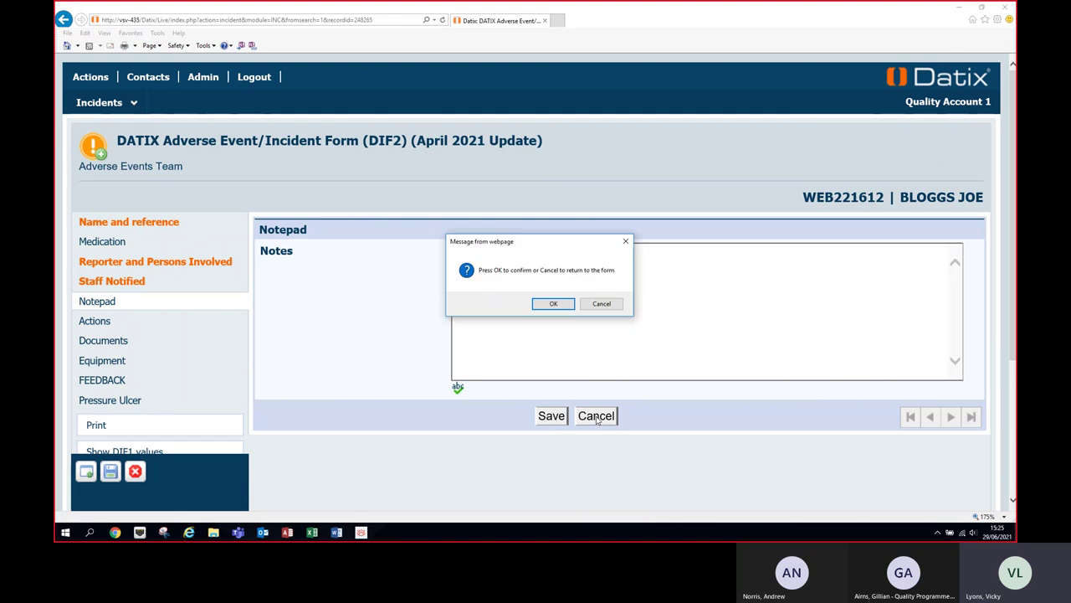
click(554, 304)
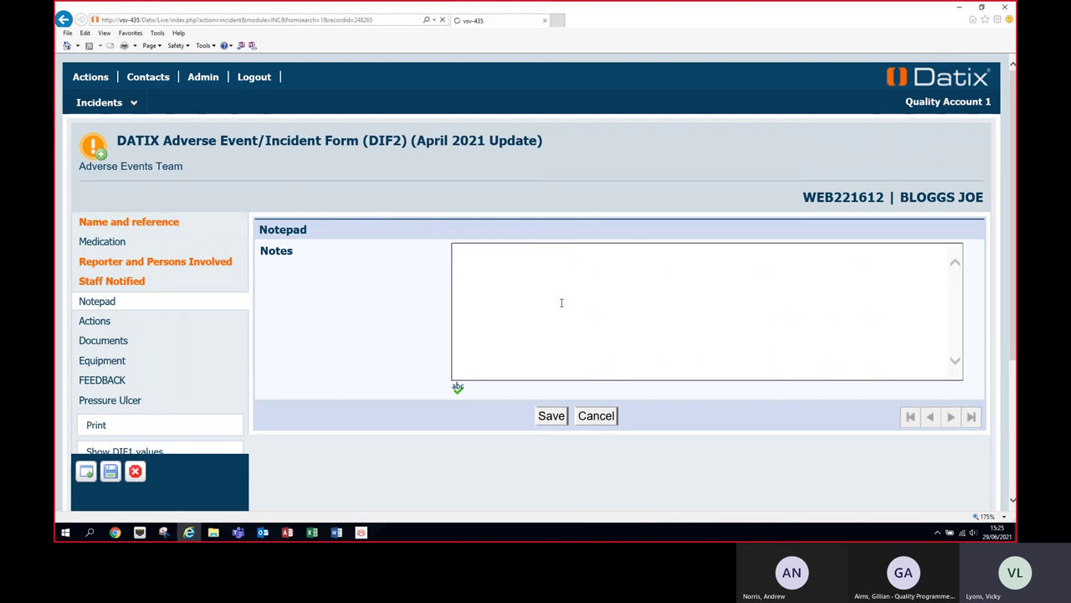
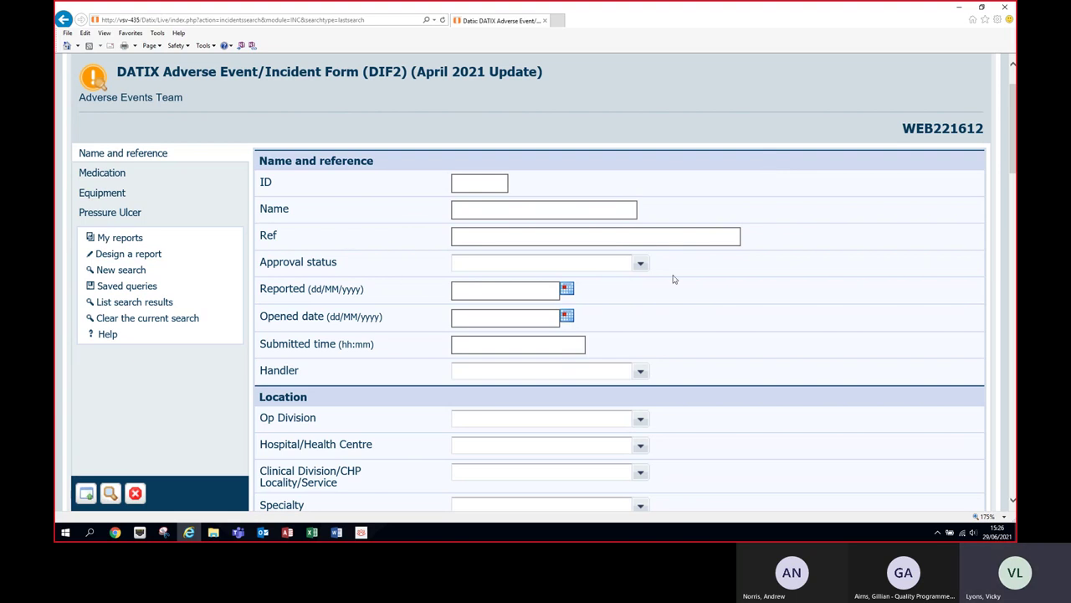
Check the incident date calendar on the search form, leaving the date unset
scroll(673, 278, down, 5)
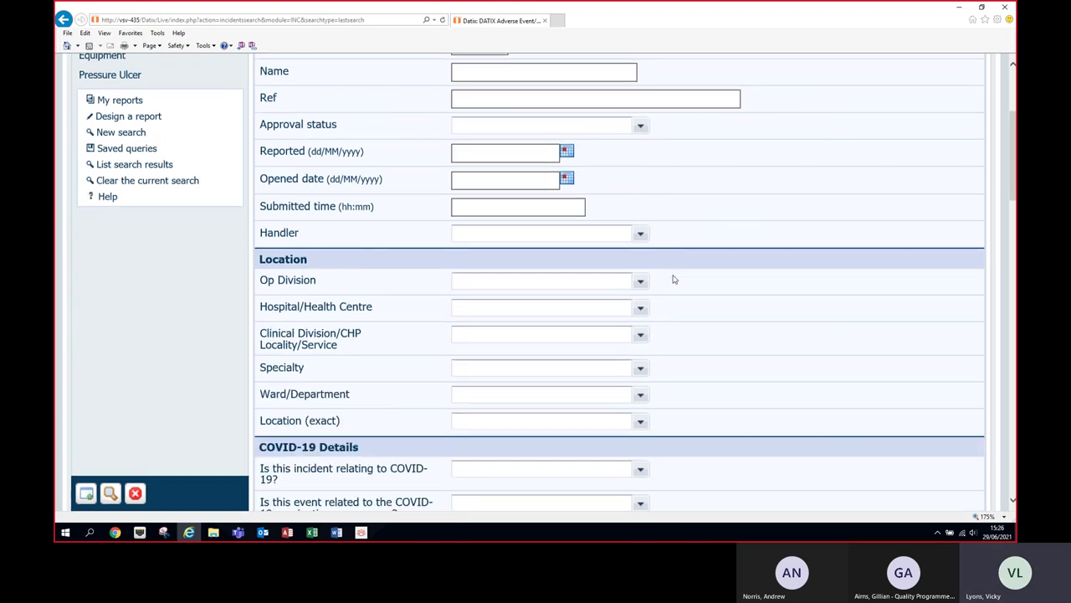
scroll(673, 279, down, 6)
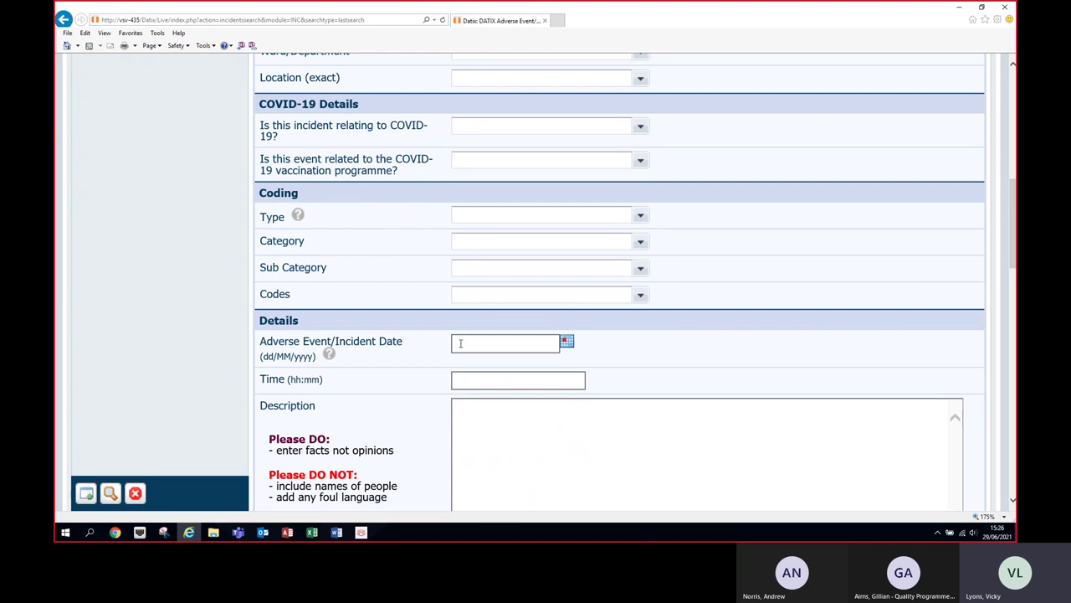
click(567, 342)
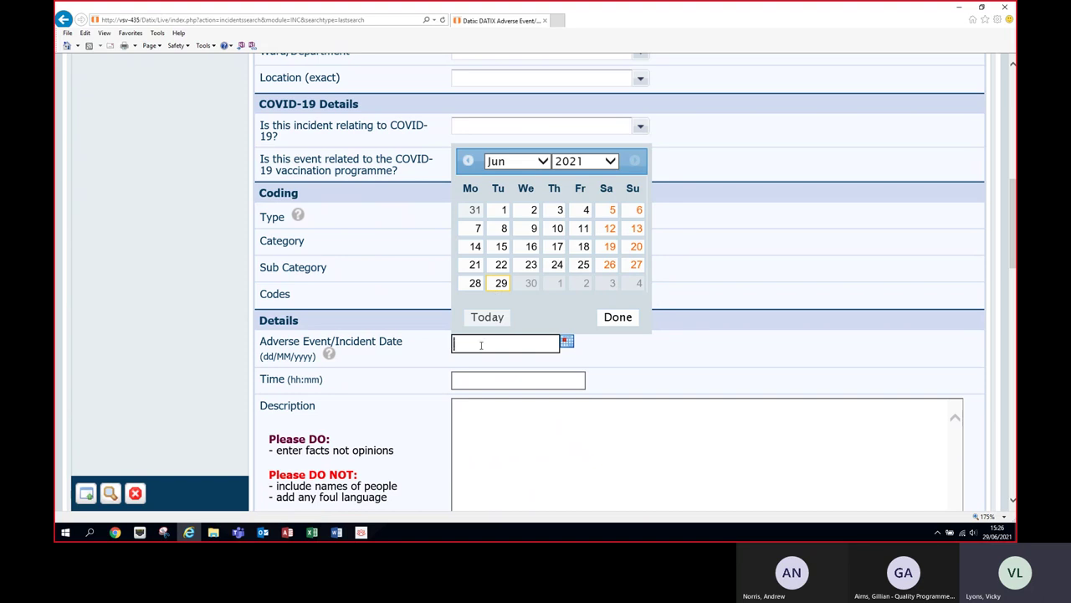
click(617, 352)
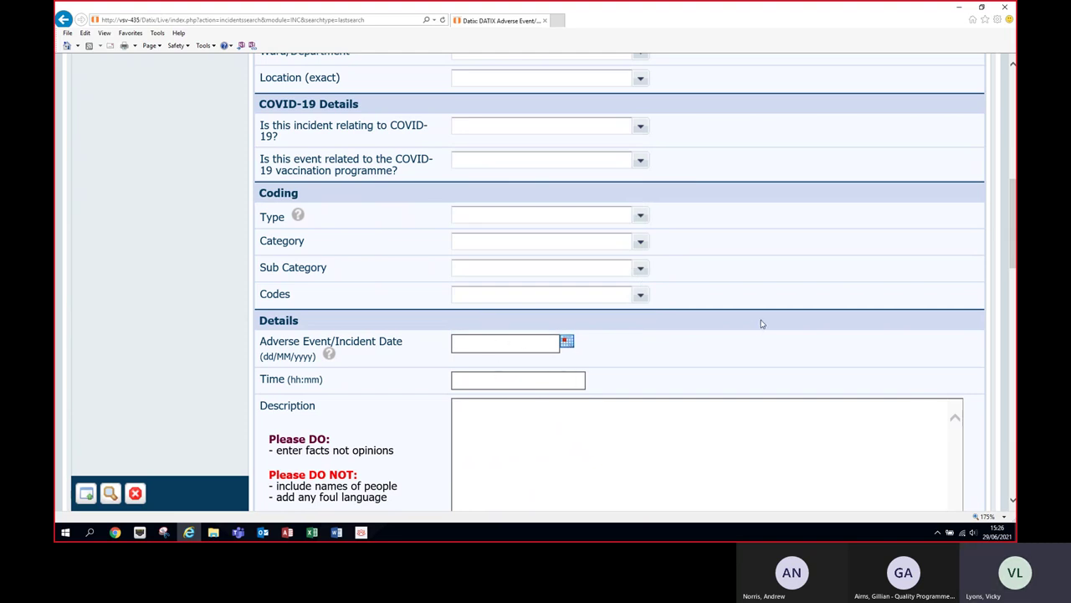
scroll(757, 317, up, 6)
scroll(755, 315, up, 3)
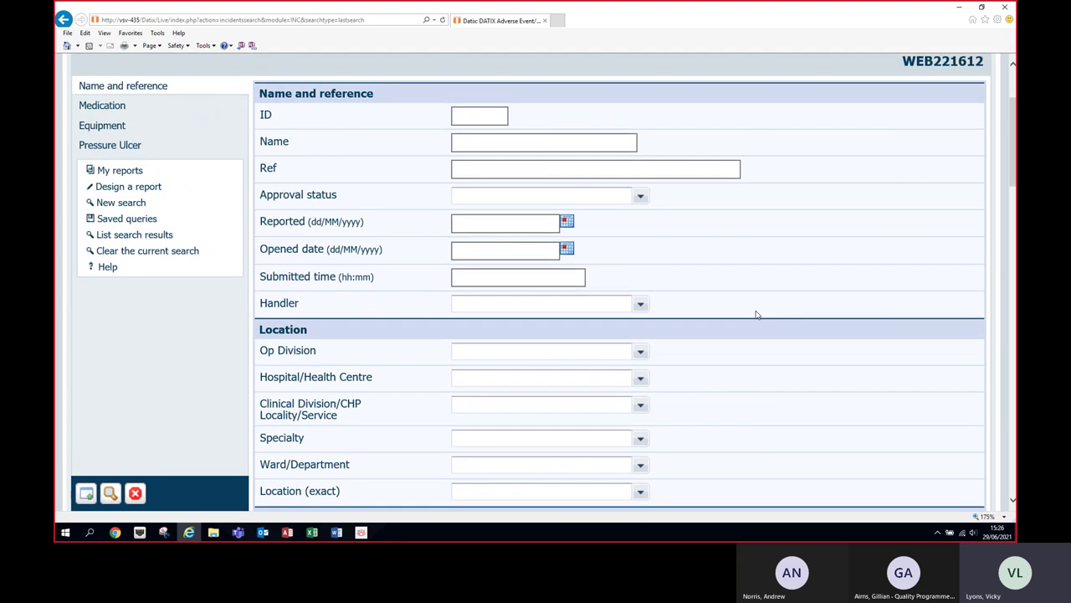
scroll(756, 315, down, 4)
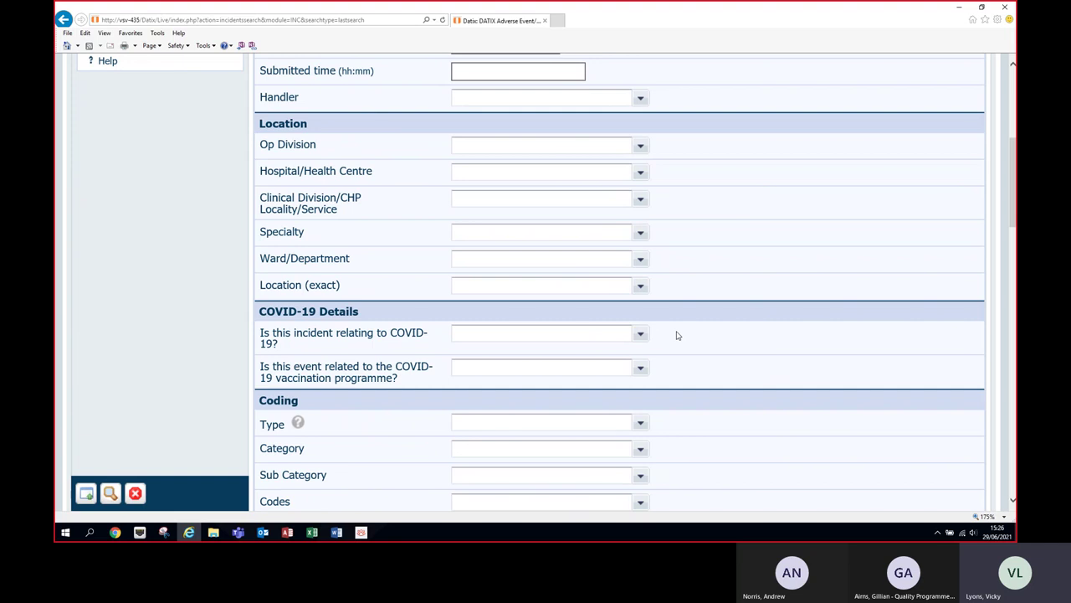
scroll(678, 335, down, 3)
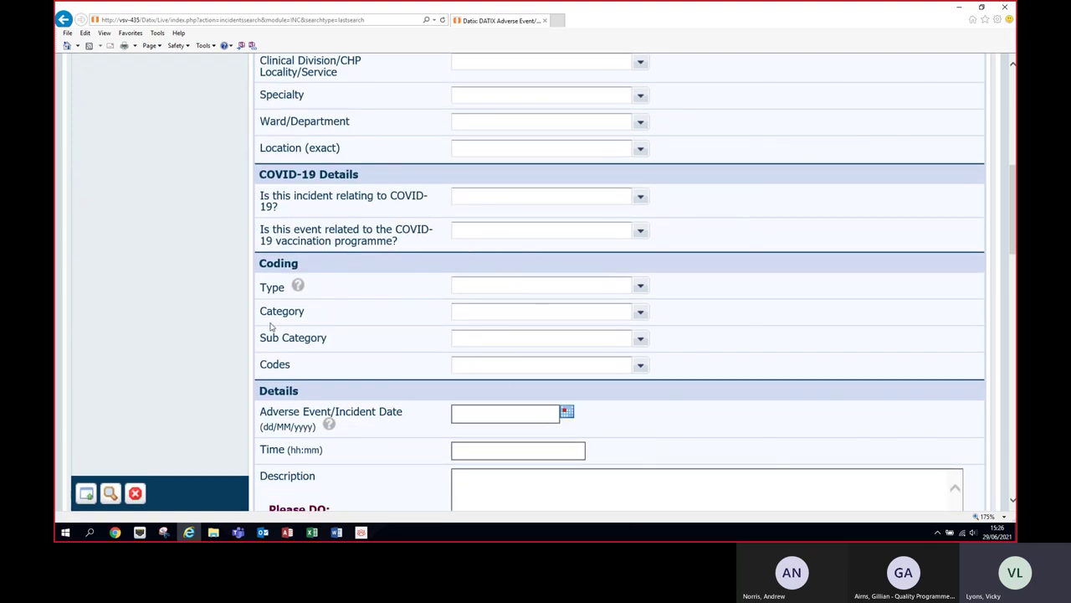
Enter FALLS as the incident Category criterion, replacing SLIPS
click(641, 312)
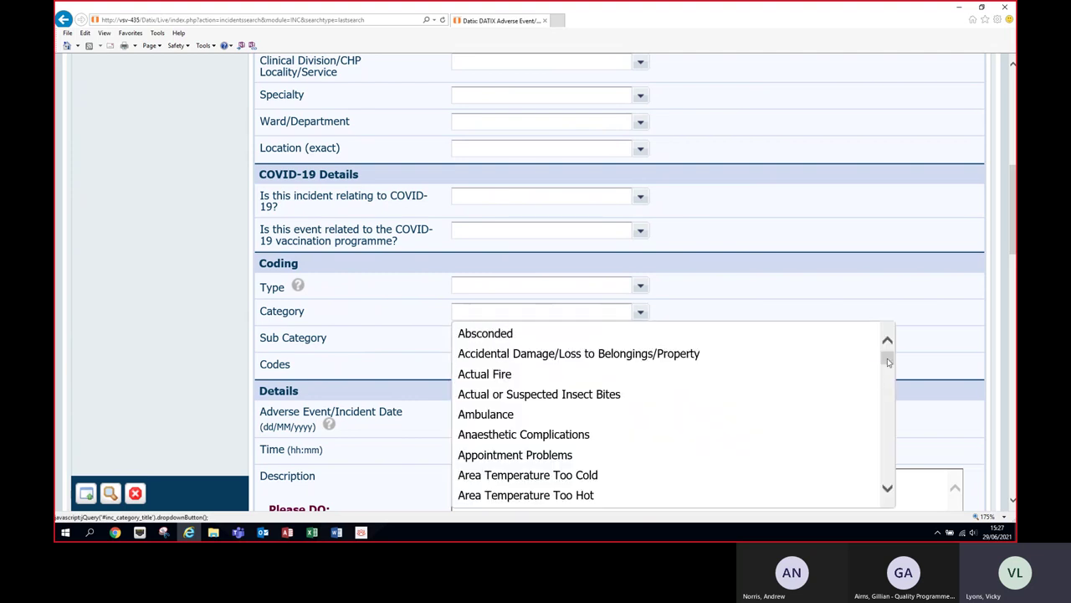
drag(887, 358, 888, 453)
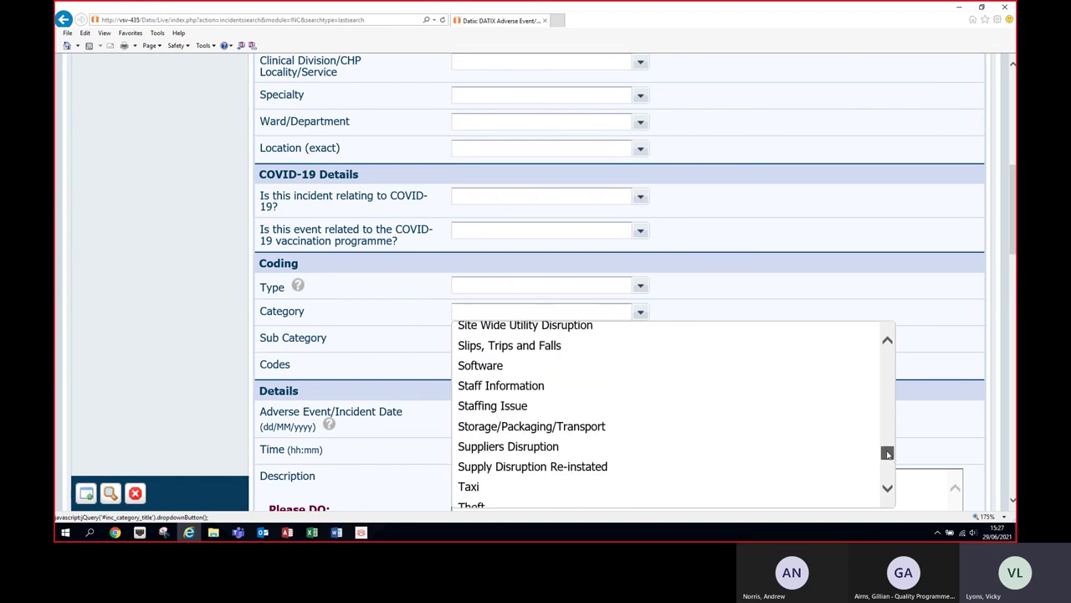
scroll(552, 331, up, 2)
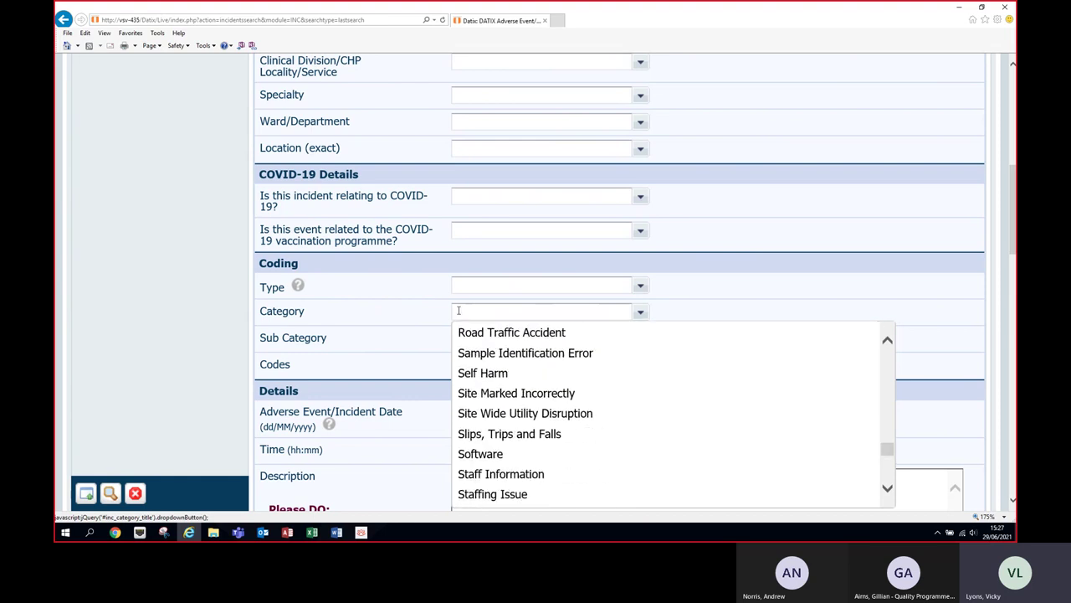
text(SLIPS)
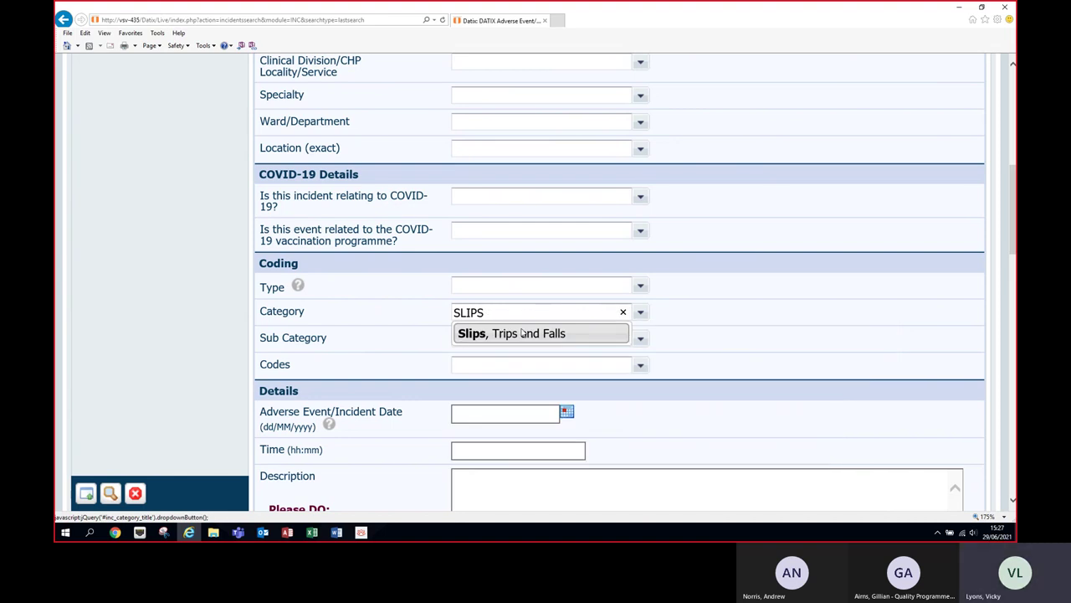
key(ctrl+a)
text(FALLS)
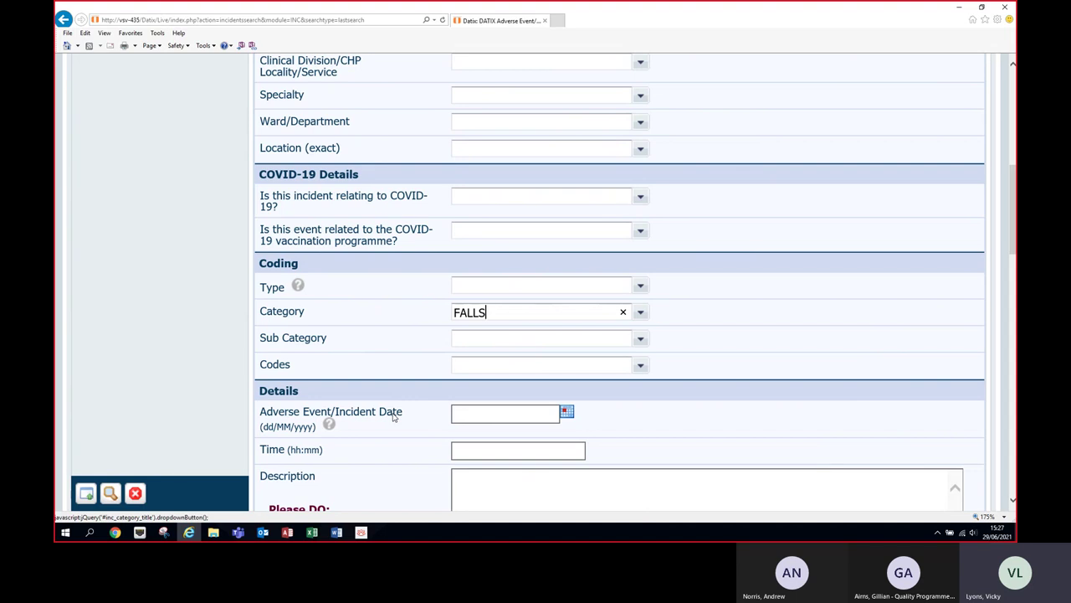
click(463, 413)
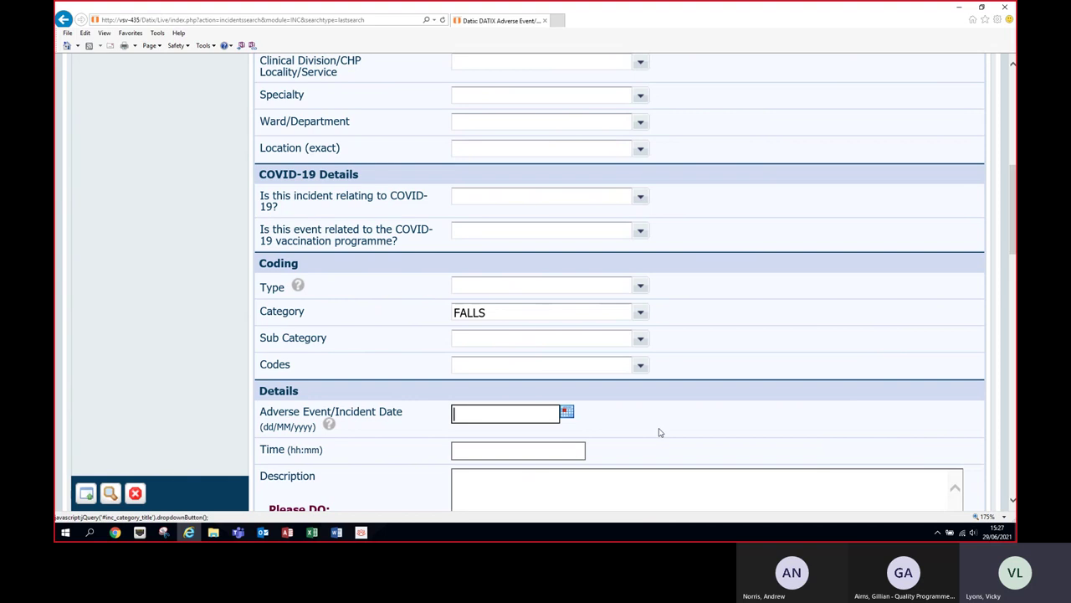
text(@PROMPT)
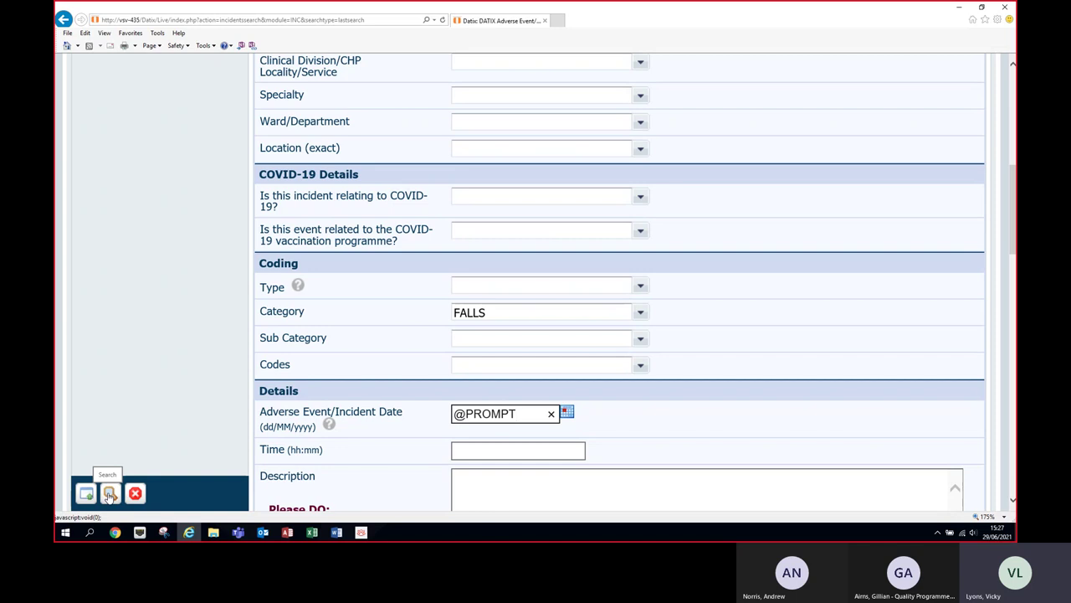
click(642, 421)
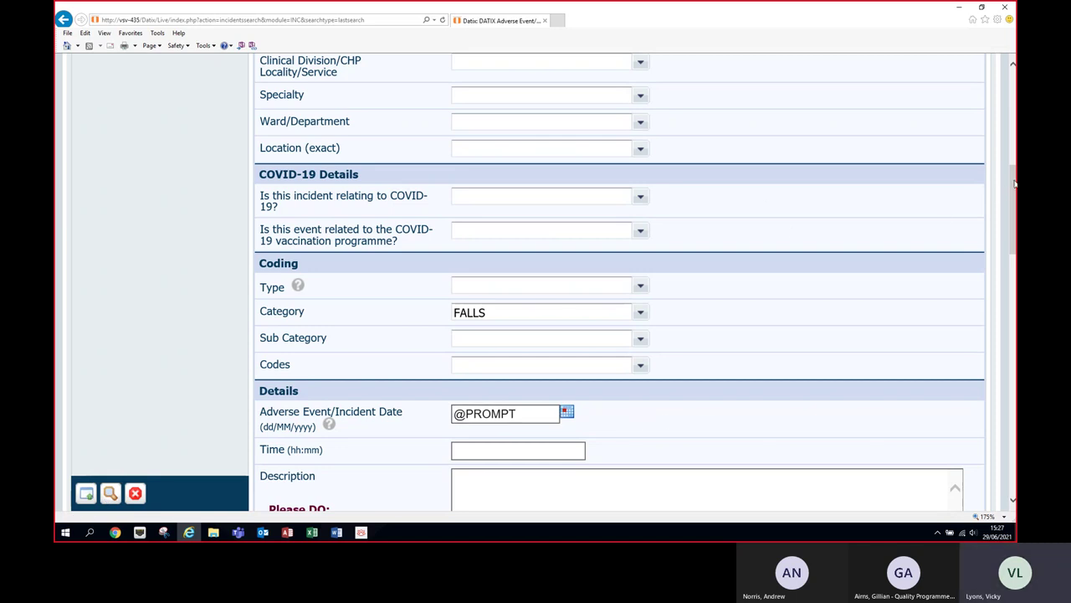
Run the search with approval status left unset
drag(1014, 183, 1014, 92)
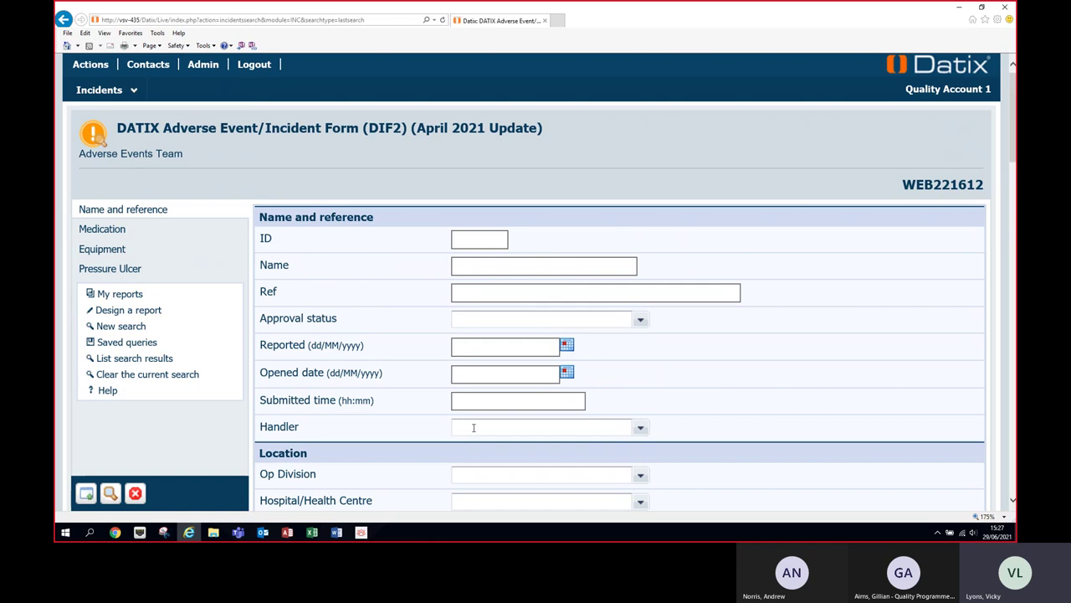
scroll(764, 374, down, 3)
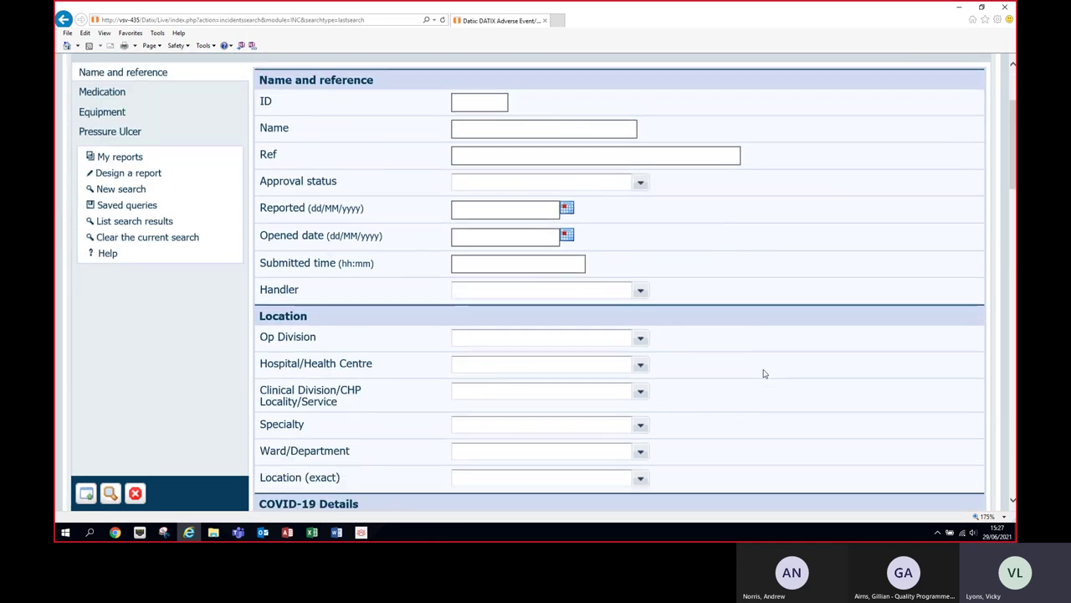
click(640, 181)
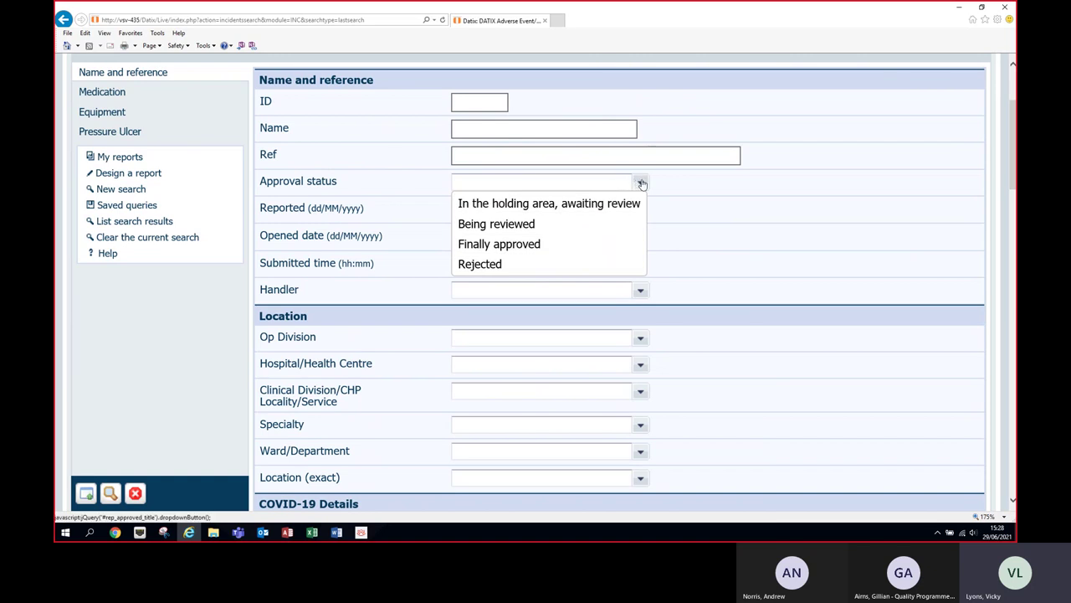
click(682, 191)
scroll(683, 196, down, 6)
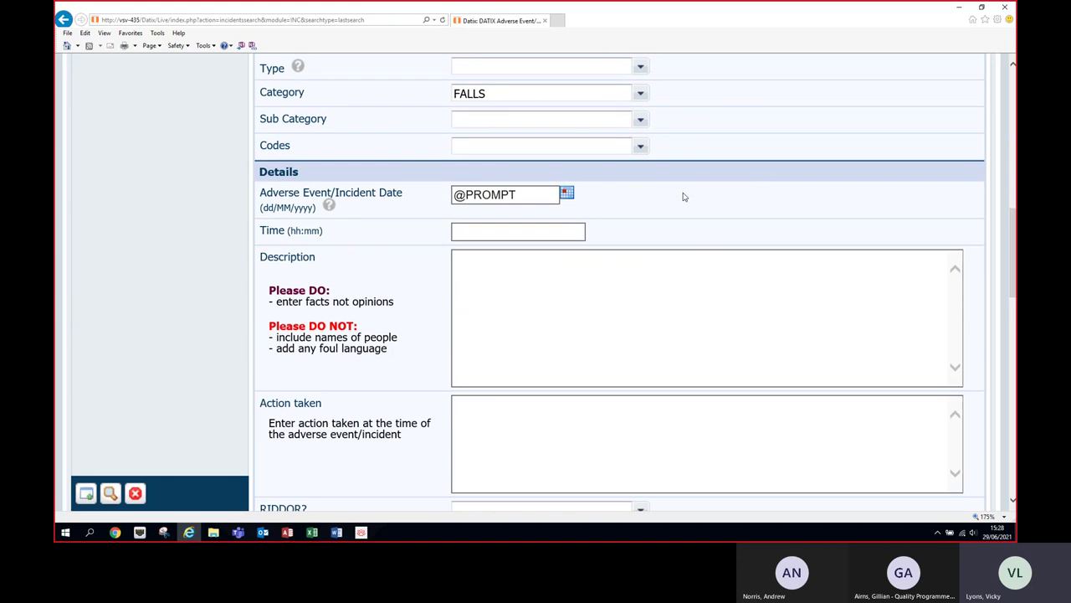
scroll(683, 196, down, 3)
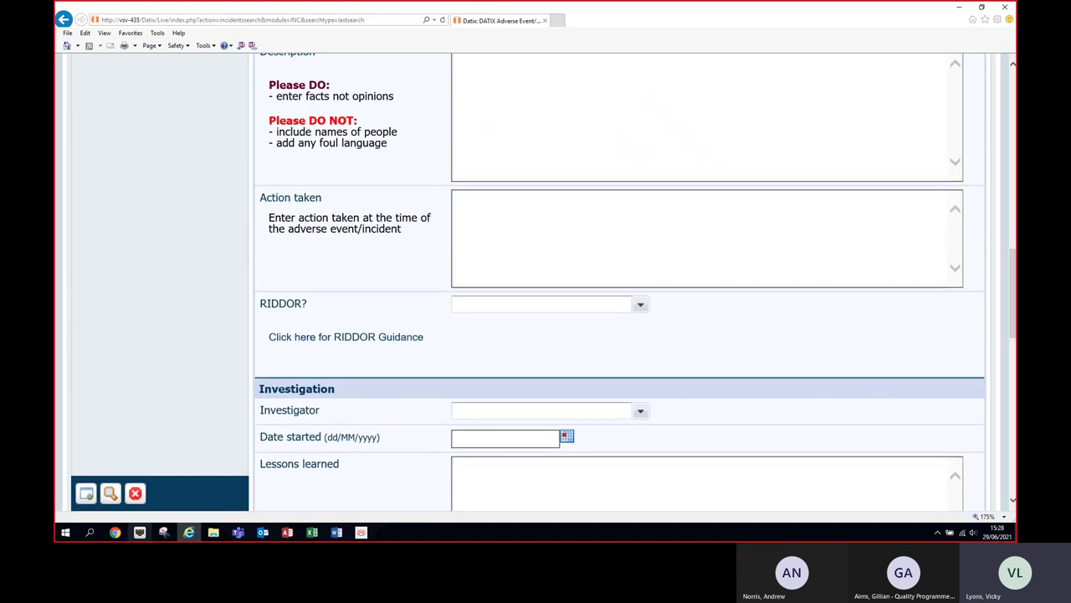
click(110, 493)
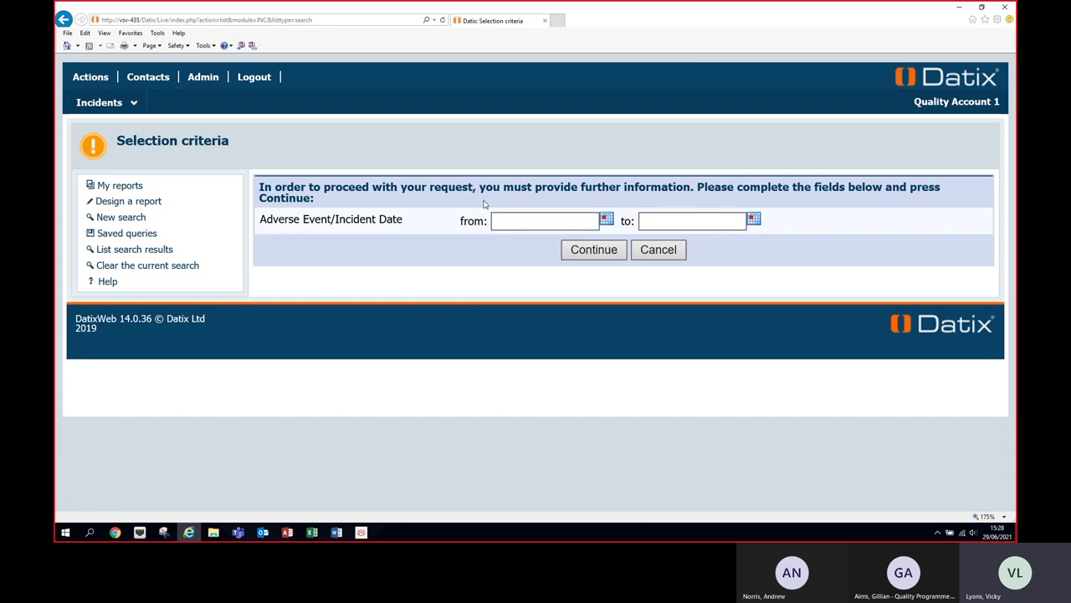
Set the from date to 01/01/2017 with the calendar picker
click(505, 220)
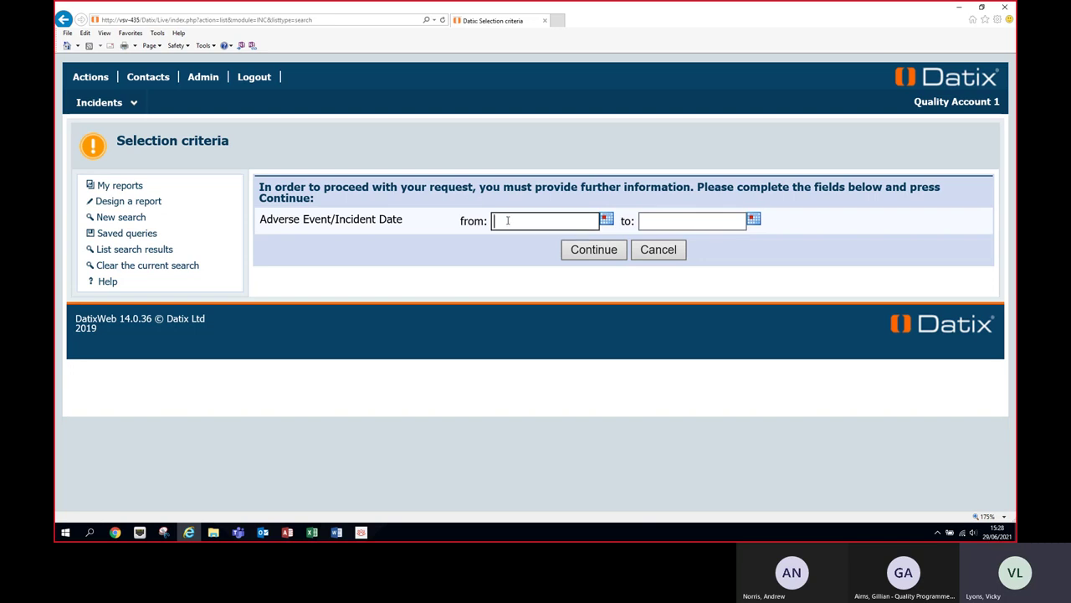
click(605, 219)
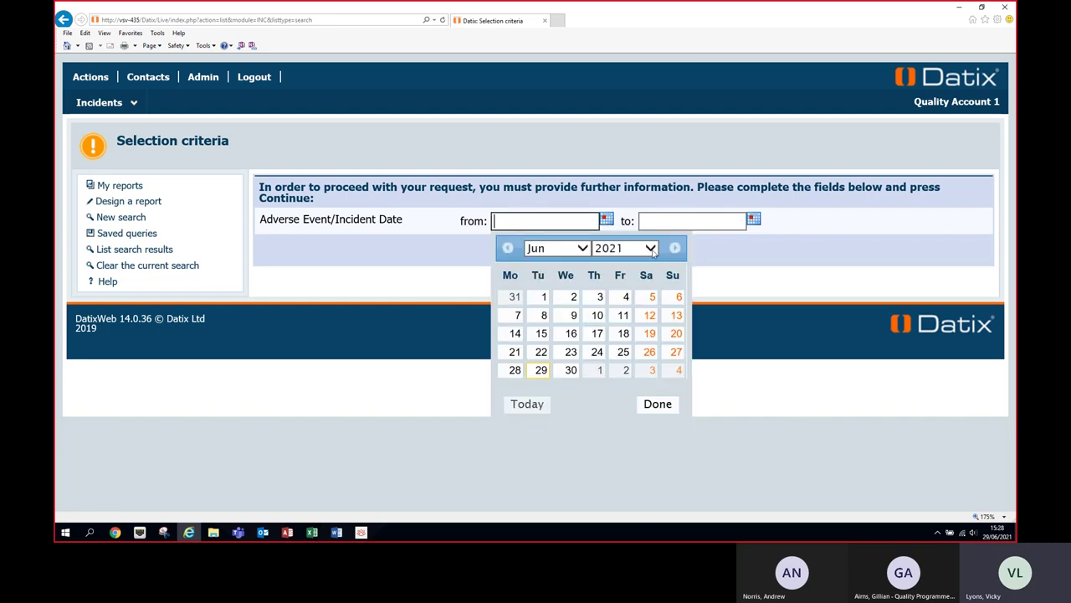
click(653, 248)
click(618, 209)
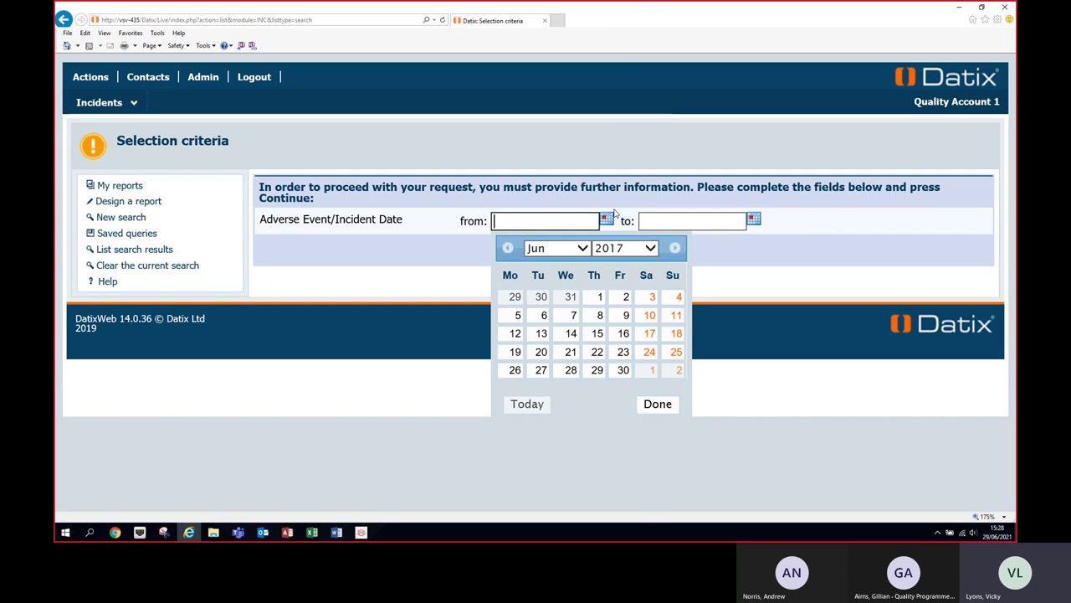
click(578, 248)
click(537, 178)
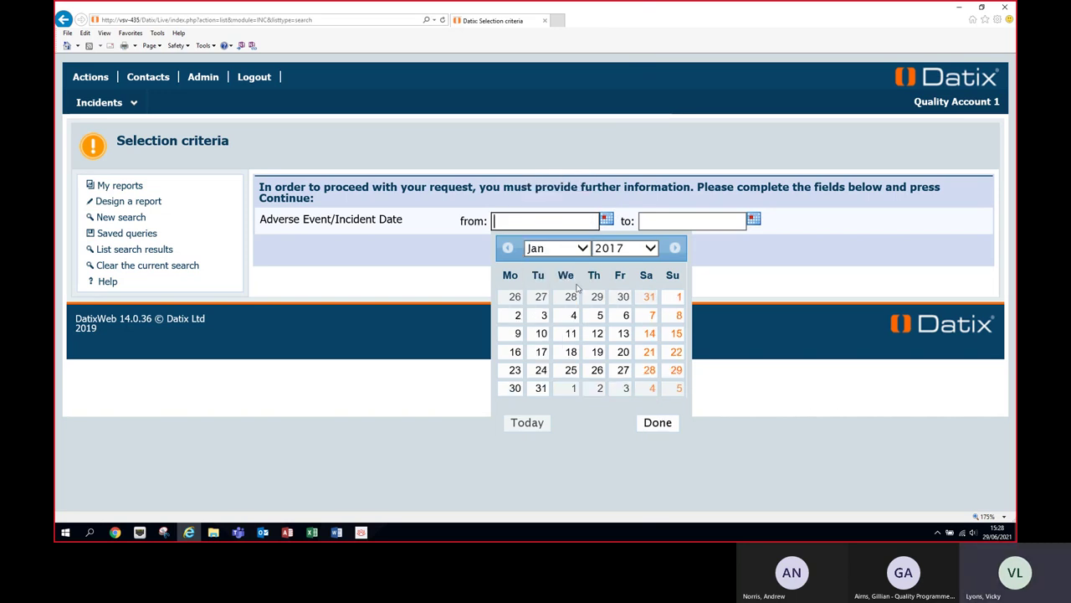
click(677, 297)
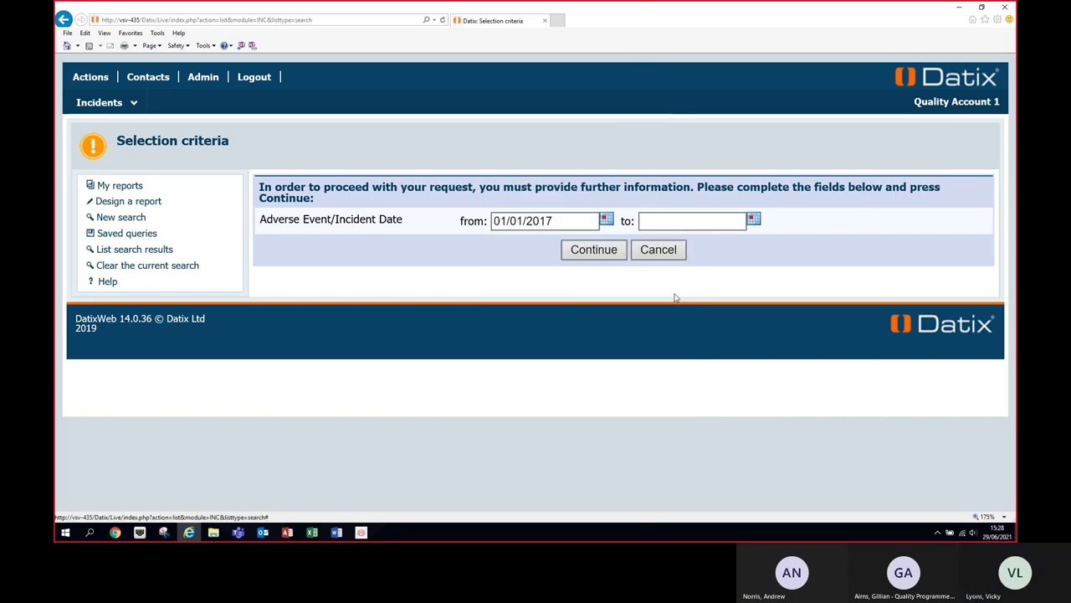
Set the to date to 31/01/2017 and continue to the results
click(753, 220)
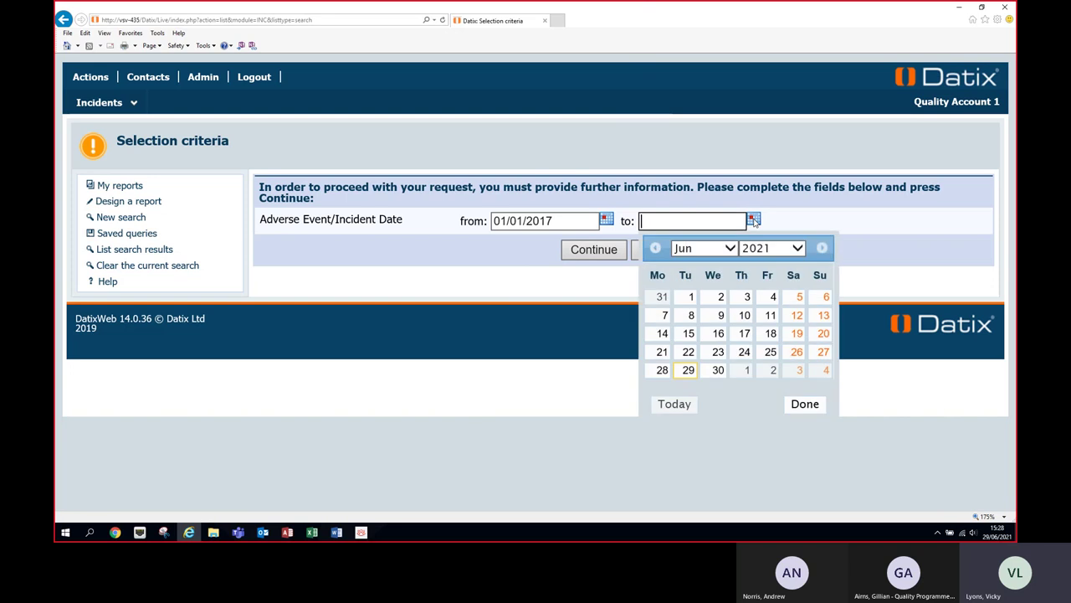
click(797, 247)
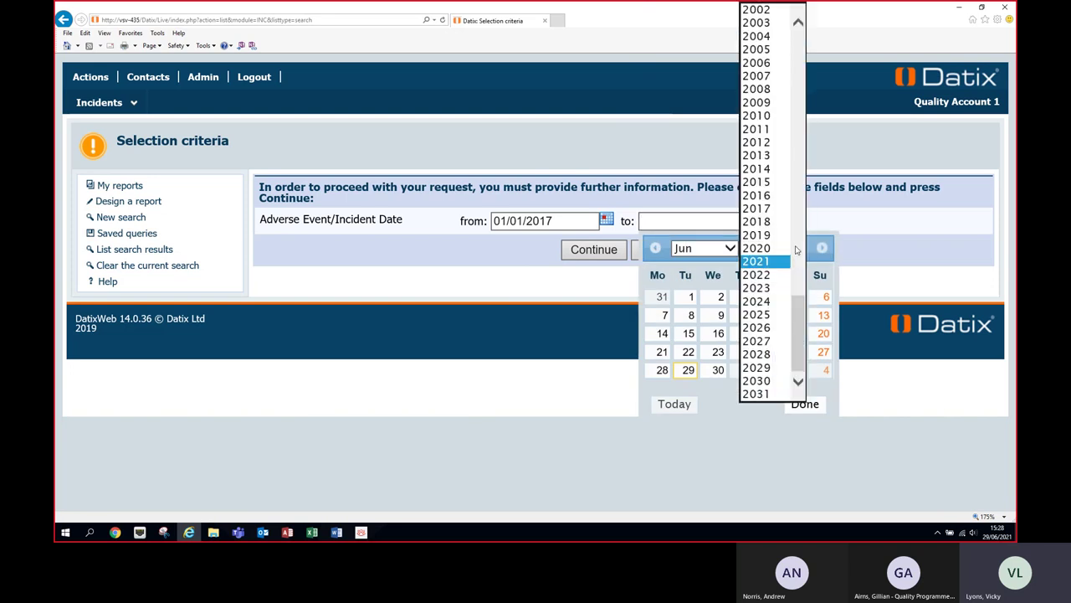
click(759, 210)
click(707, 248)
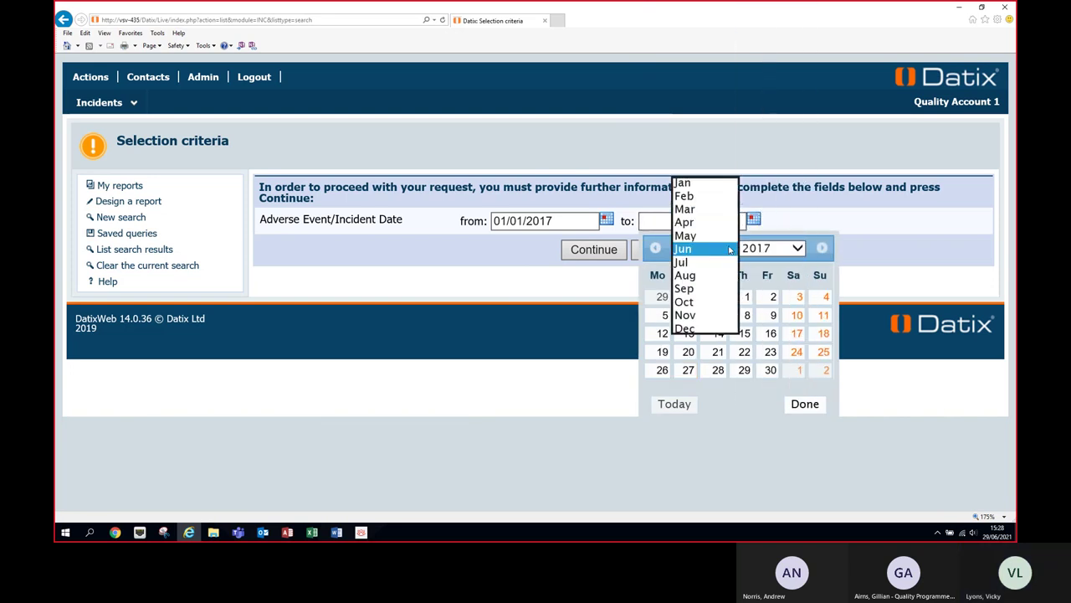
click(682, 183)
click(688, 388)
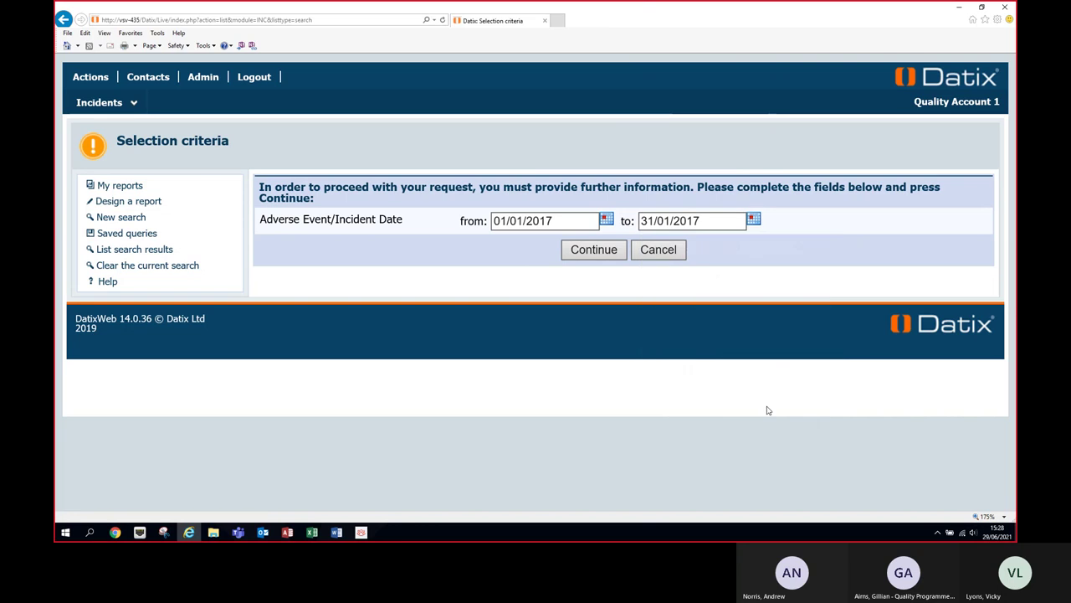
click(594, 253)
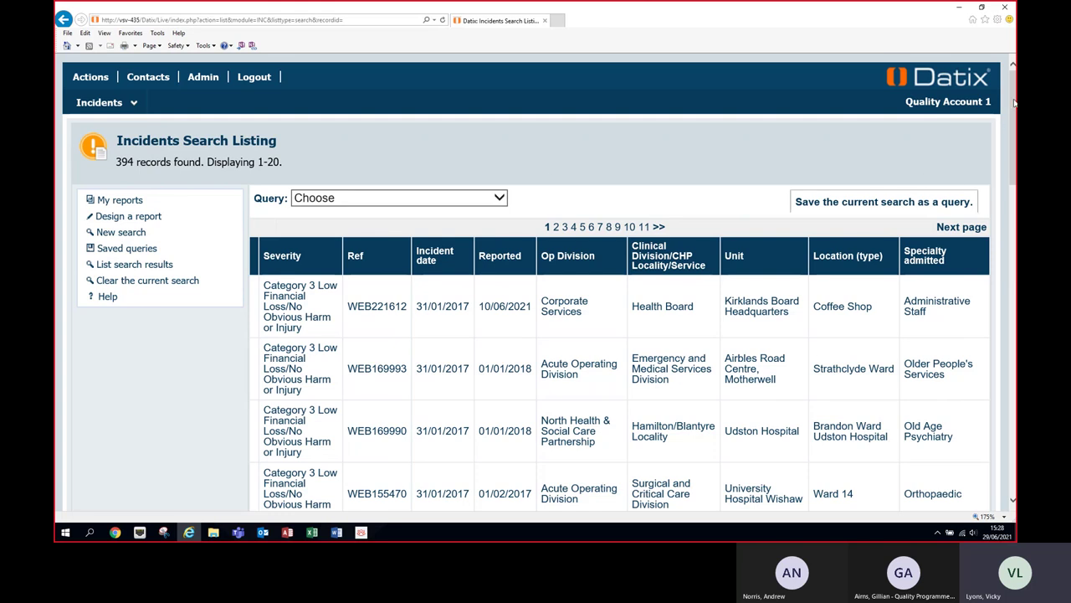
drag(1012, 98, 1013, 409)
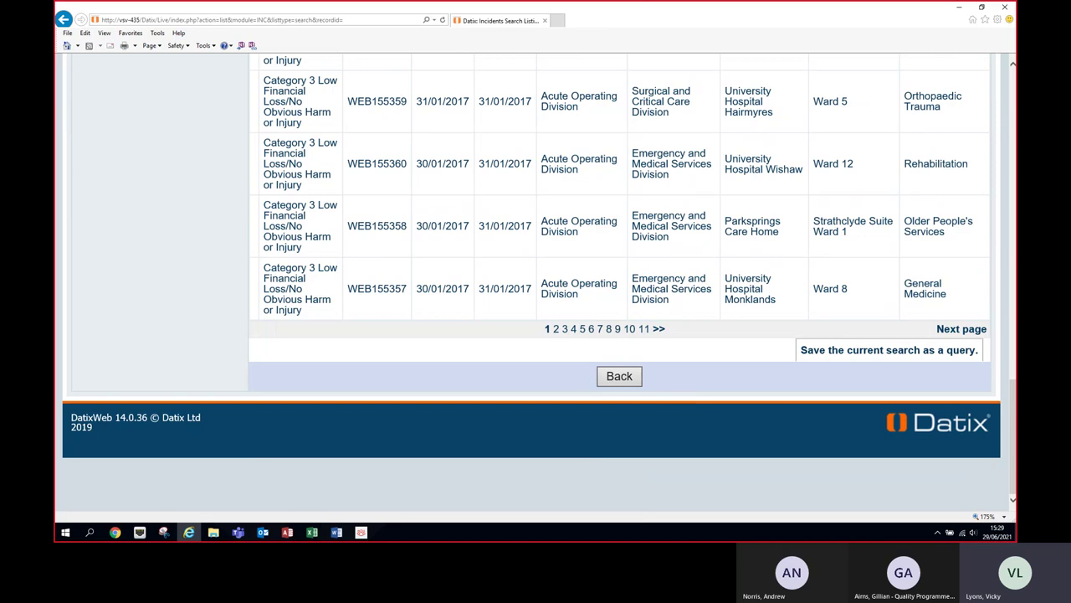
drag(1014, 438, 1012, 126)
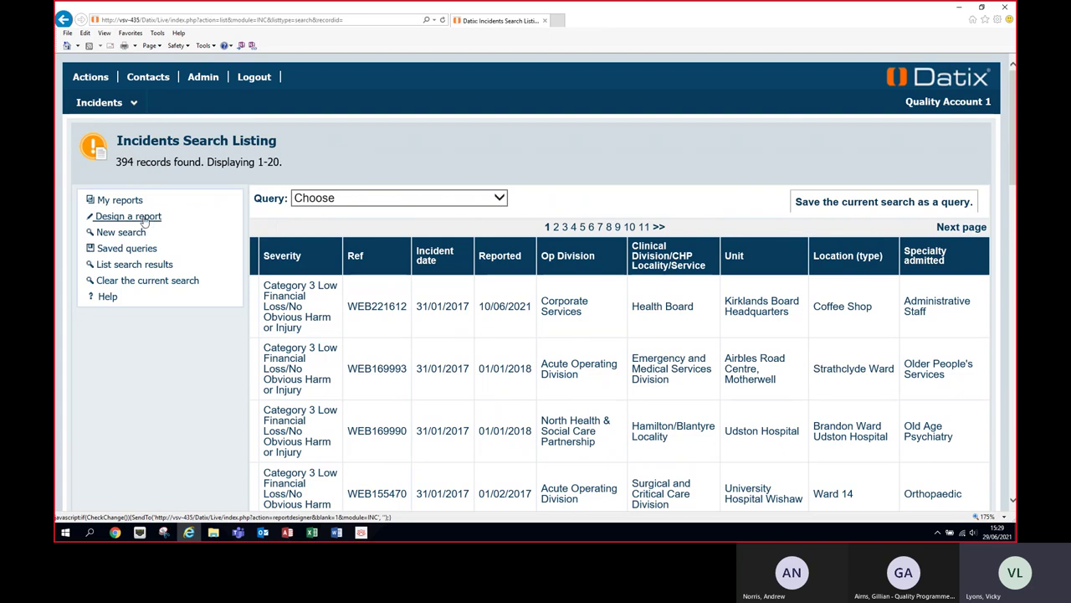
Open the incidents report designer with Crosstab as the report type and scroll to Report settings
click(144, 220)
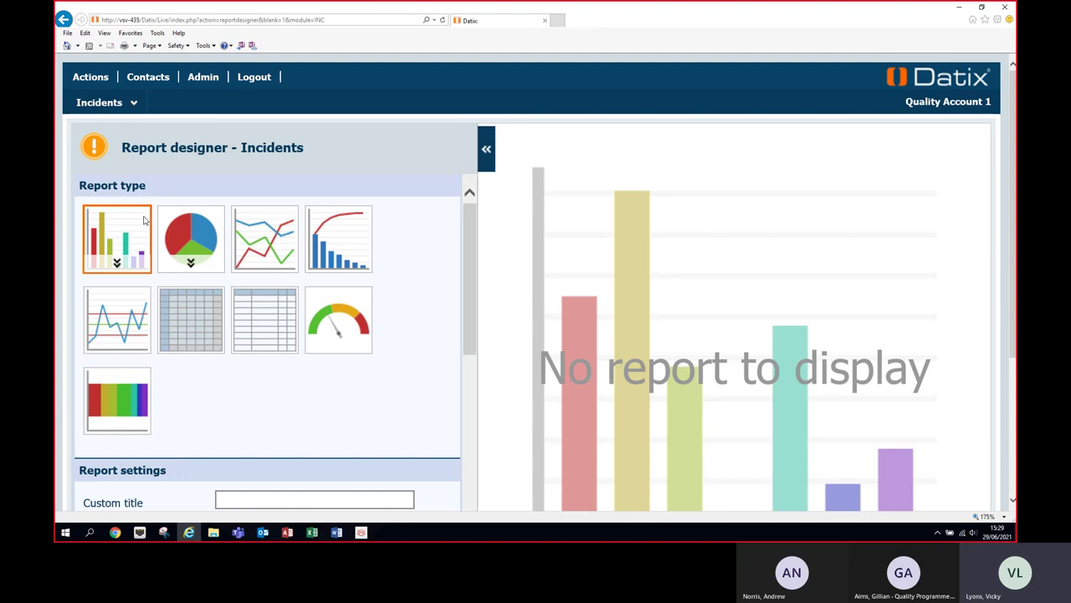
click(188, 309)
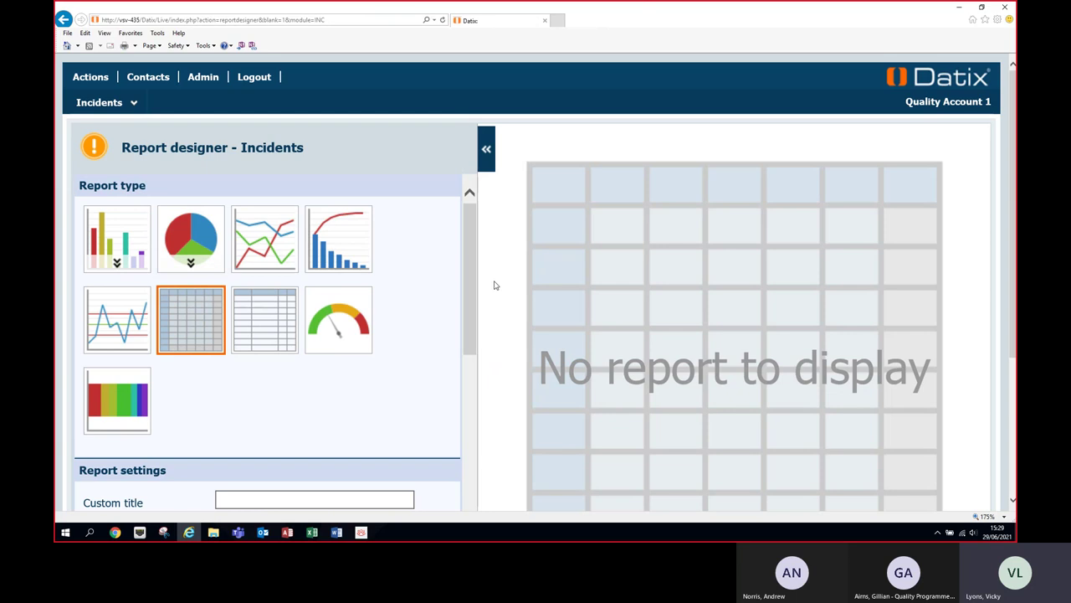
drag(472, 238, 470, 279)
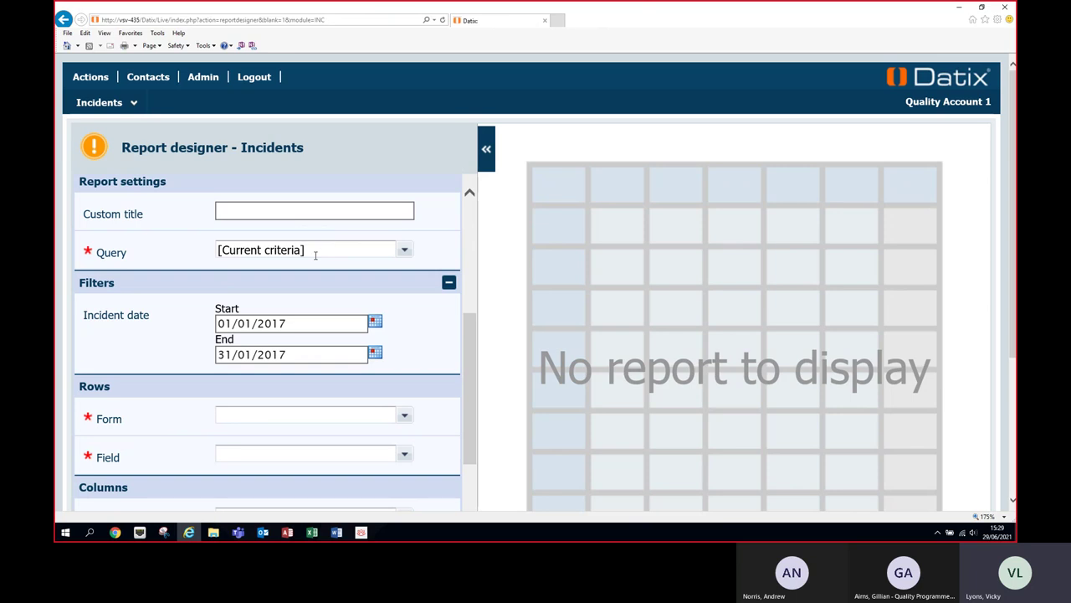
Enter 'All Falls - NHSL - category' as the custom title, fixing the typos
click(228, 210)
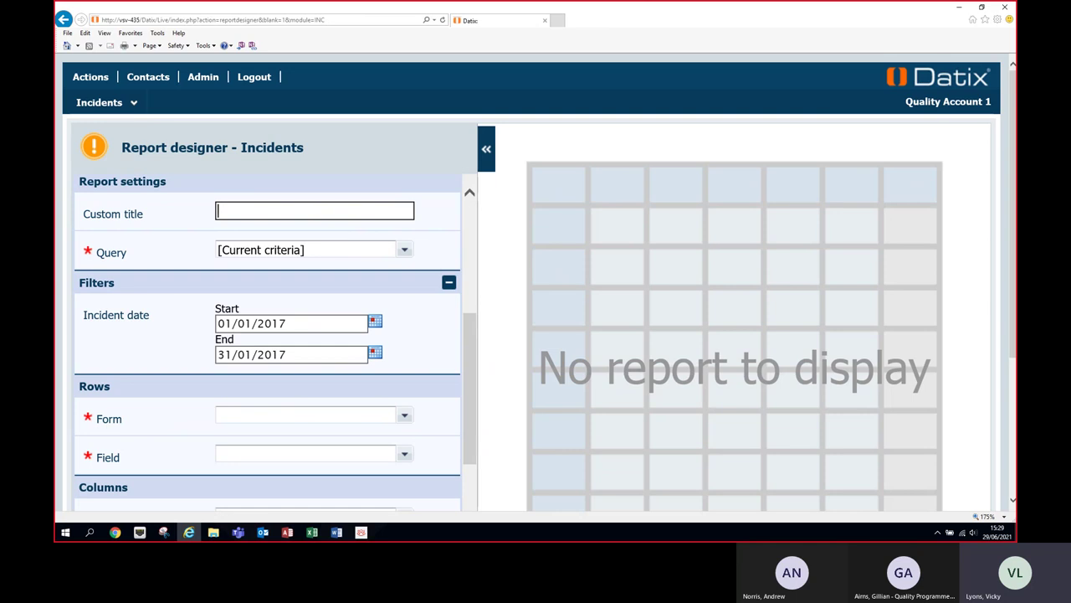
text(aLL fALLS)
key(BackSpace)
key(BackSpace)
key(BackSpace)
key(BackSpace)
key(BackSpace)
key(BackSpace)
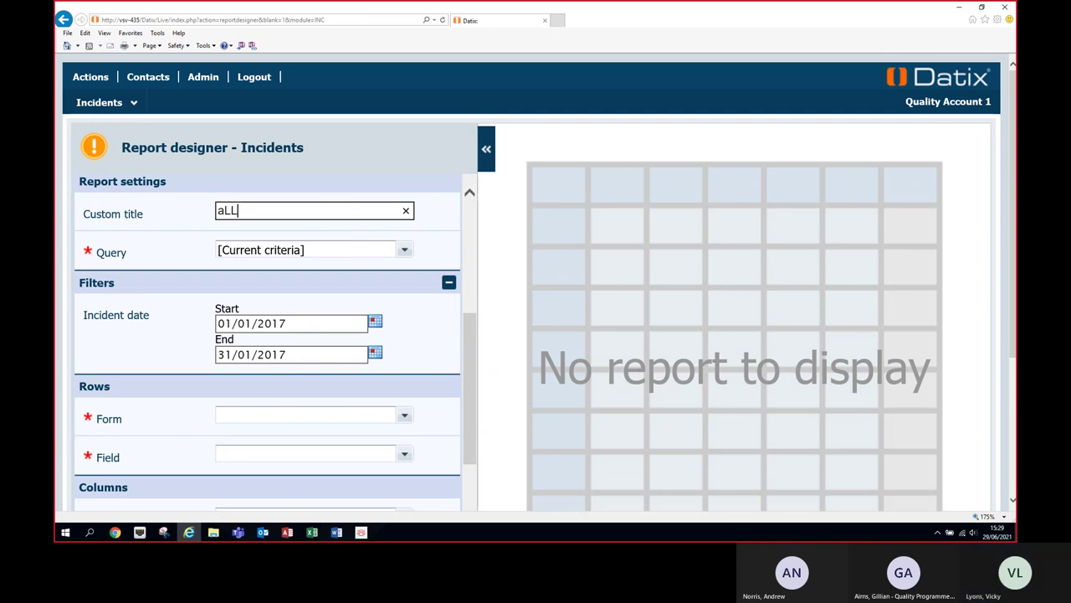
key(BackSpace)
key(BackSpace)
key(BackSpace)
text(All Falls - NHSL)
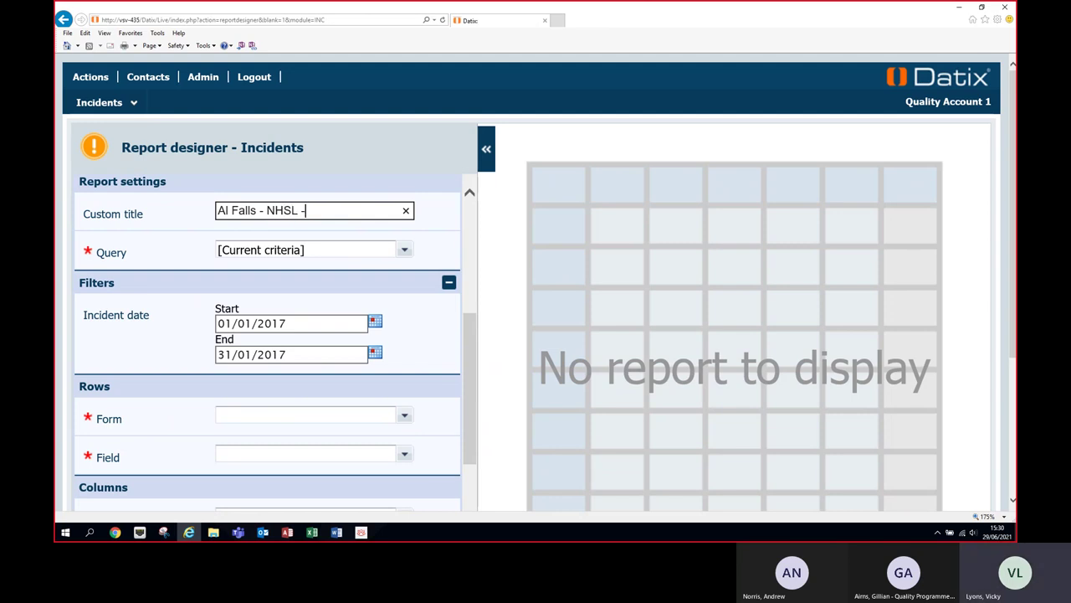
text( - category)
click(231, 210)
text(l)
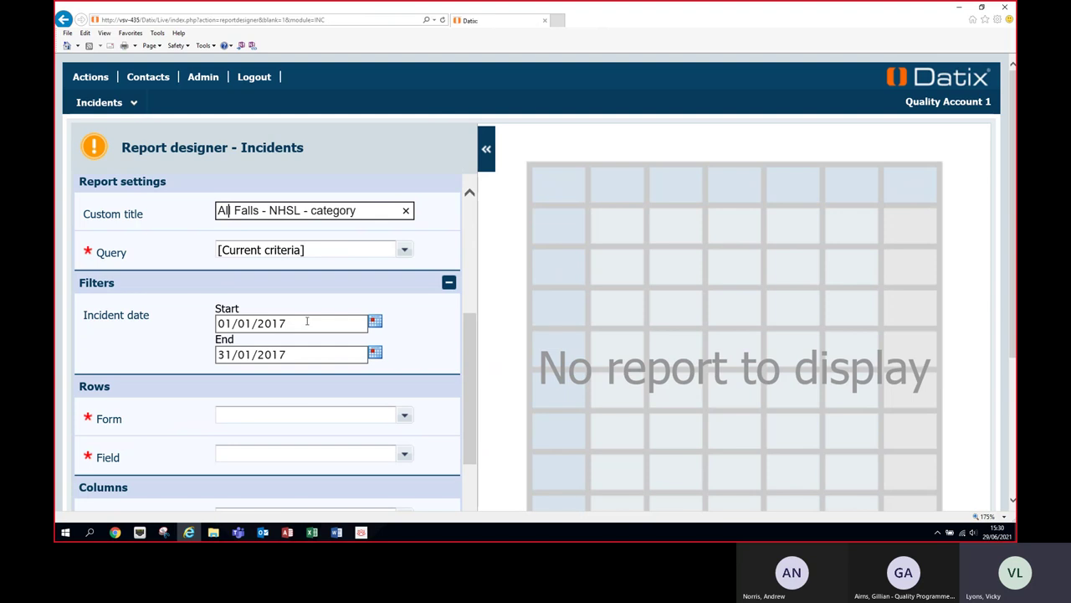
drag(473, 326, 473, 377)
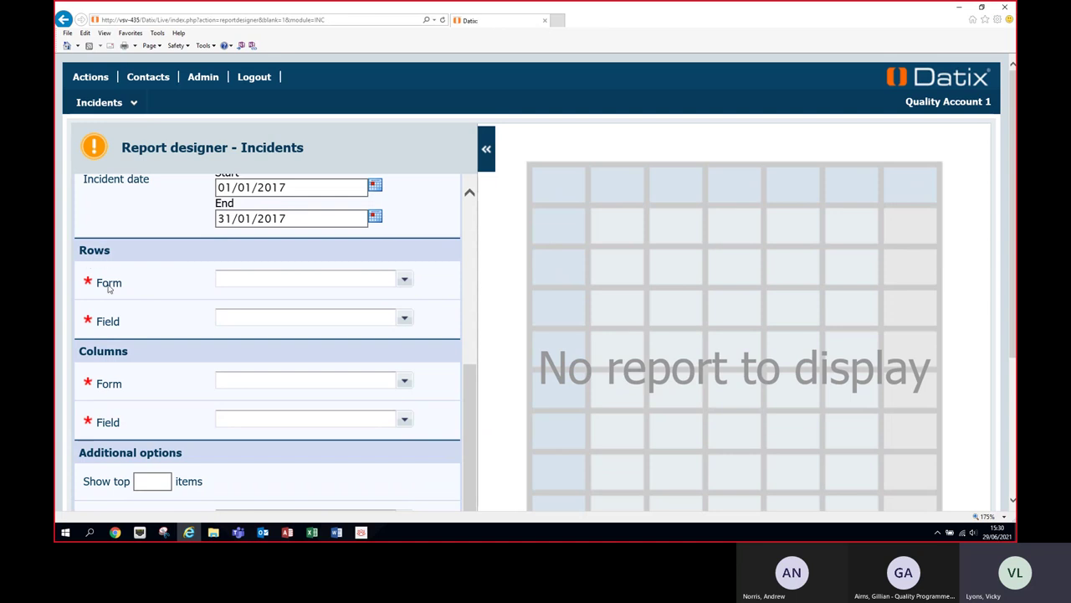
Set both the Rows and Columns forms to Incidents
click(404, 280)
click(242, 301)
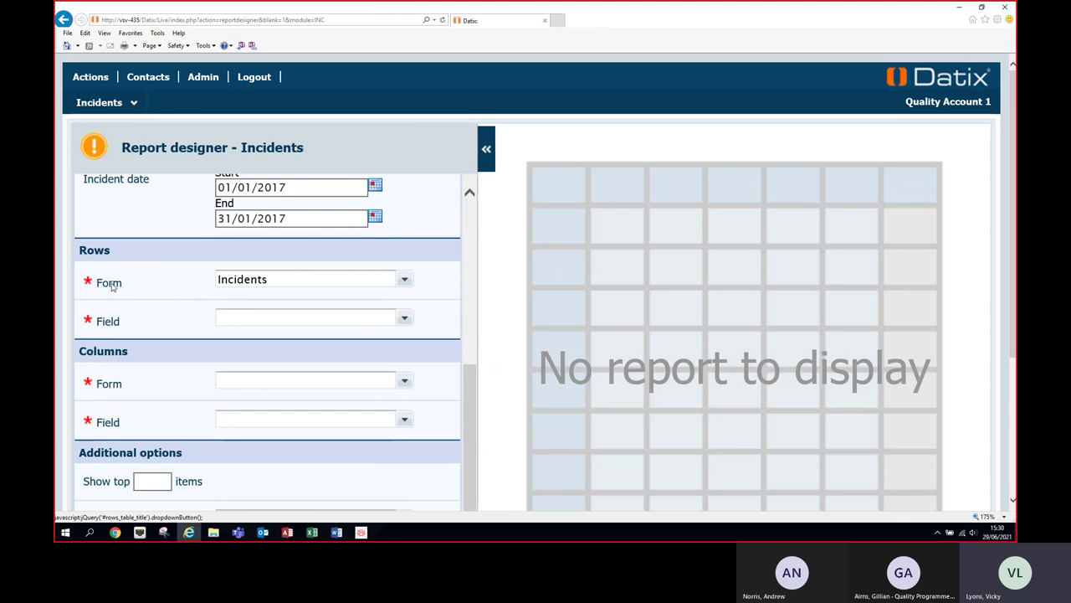
click(404, 381)
click(259, 401)
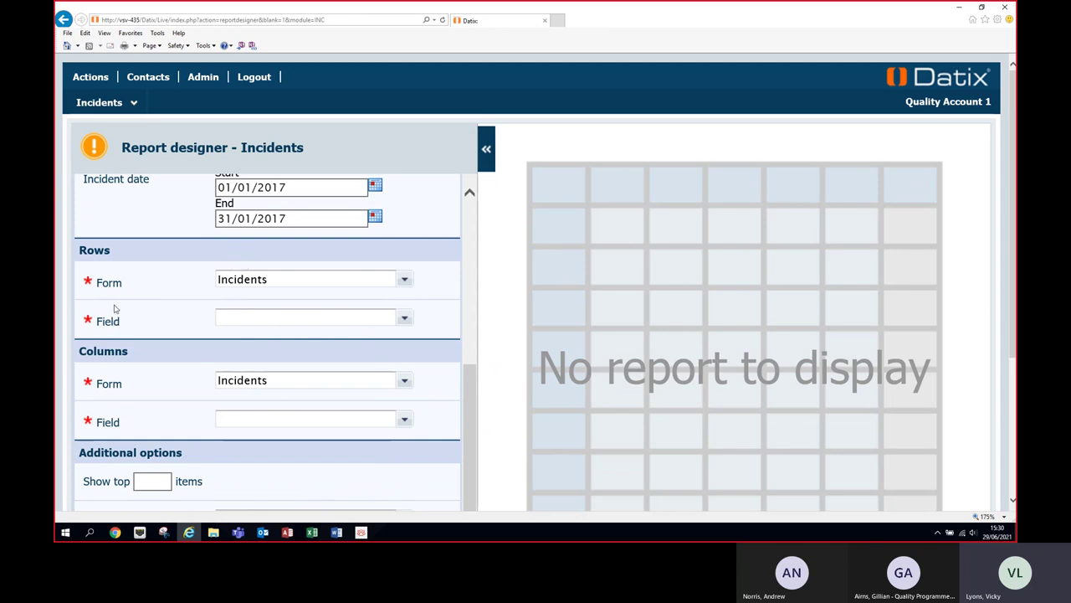
Use Op Div as the rows field and Category as the columns field
click(222, 315)
text(Op di)
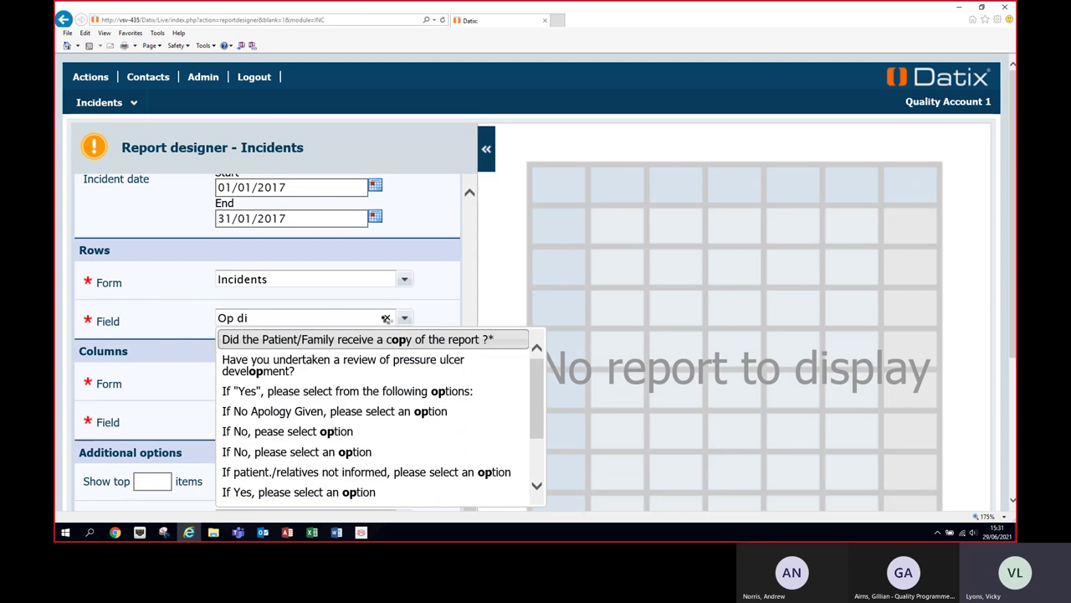
text(v)
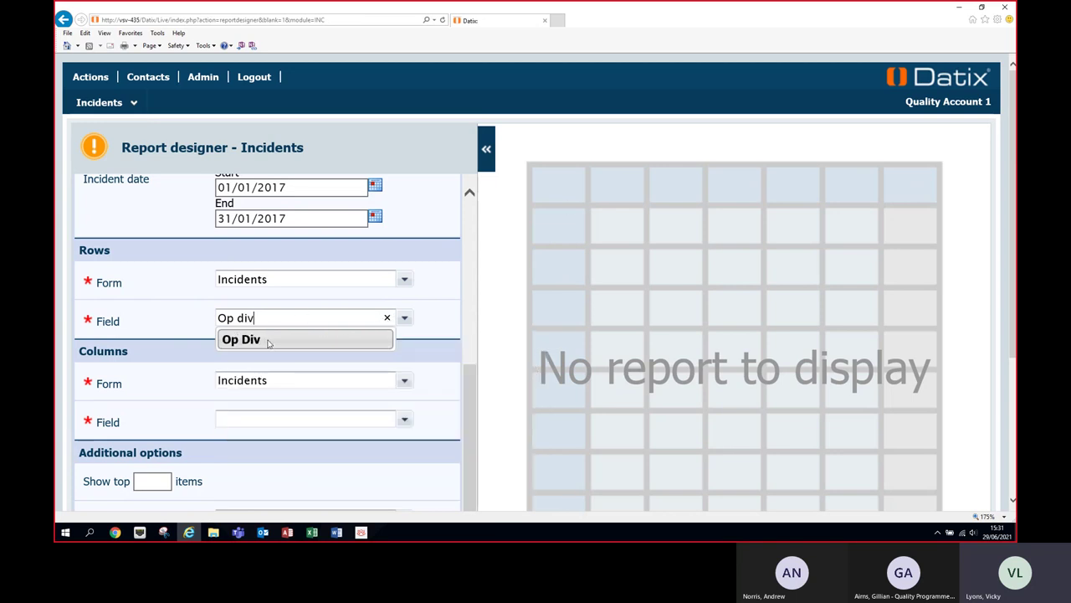
click(268, 342)
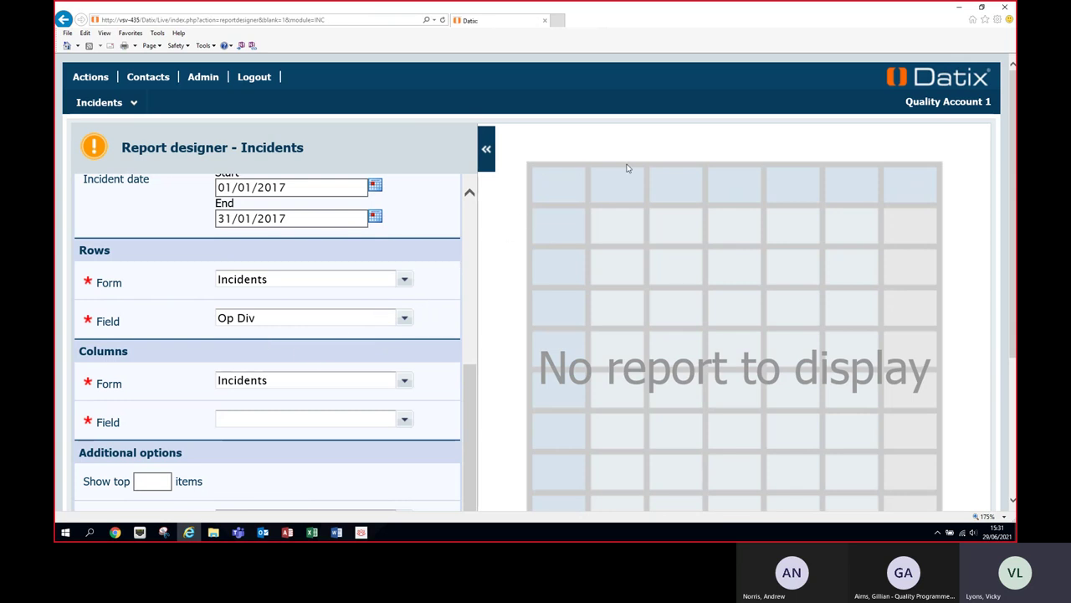
click(405, 421)
text(category)
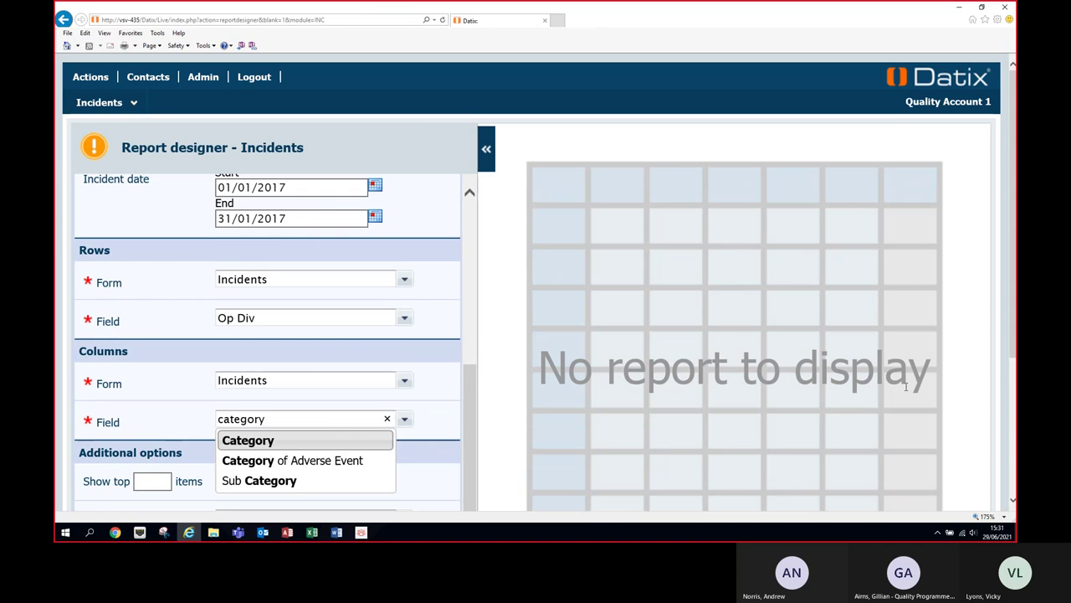
click(244, 441)
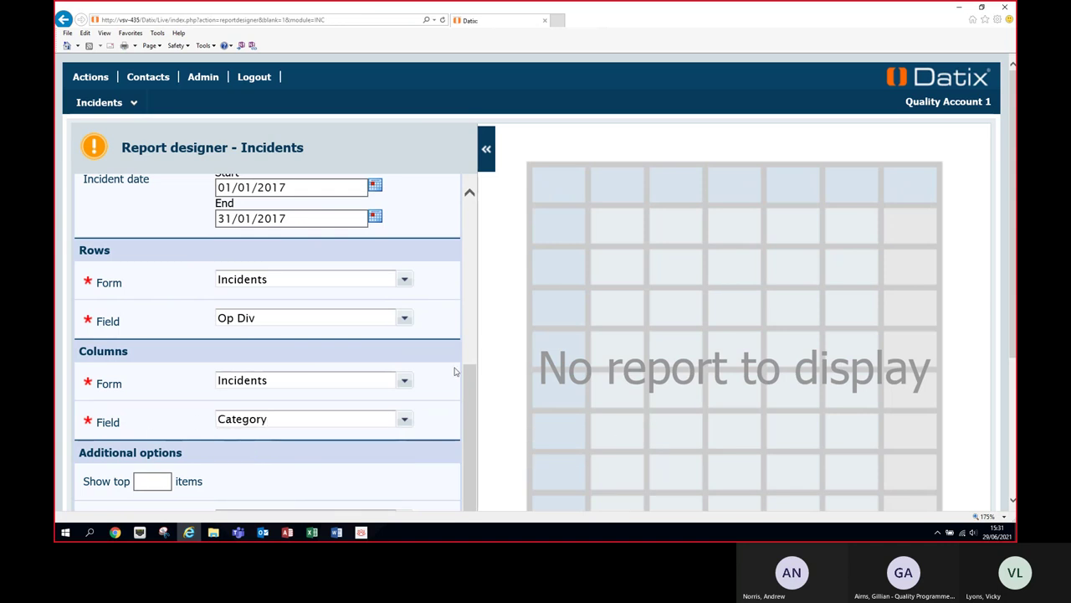
scroll(471, 308, up, 1)
scroll(471, 308, up, 3)
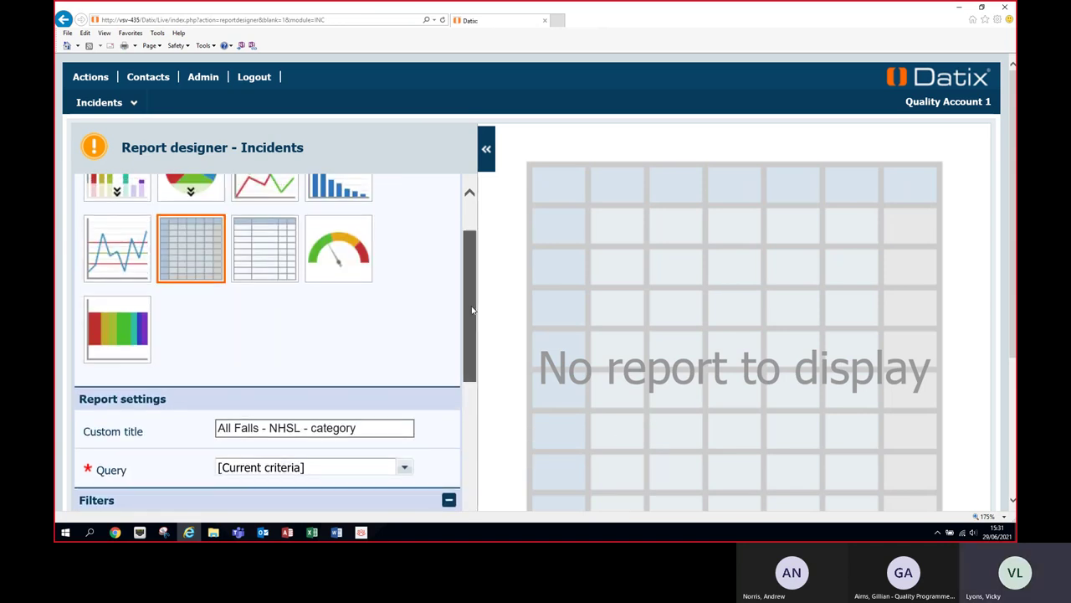
drag(471, 308, 473, 478)
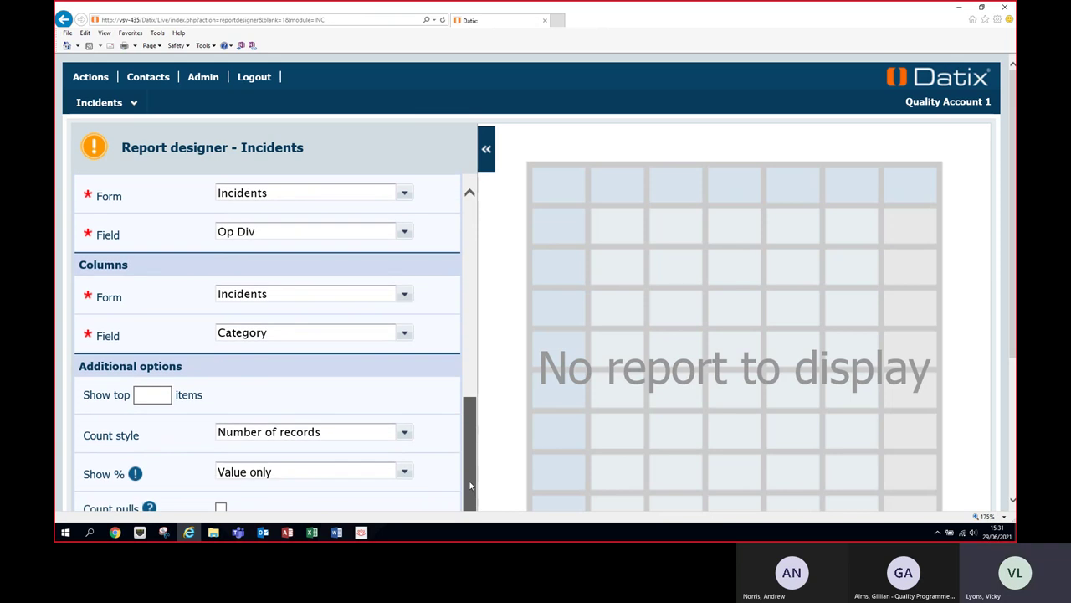
scroll(604, 407, down, 3)
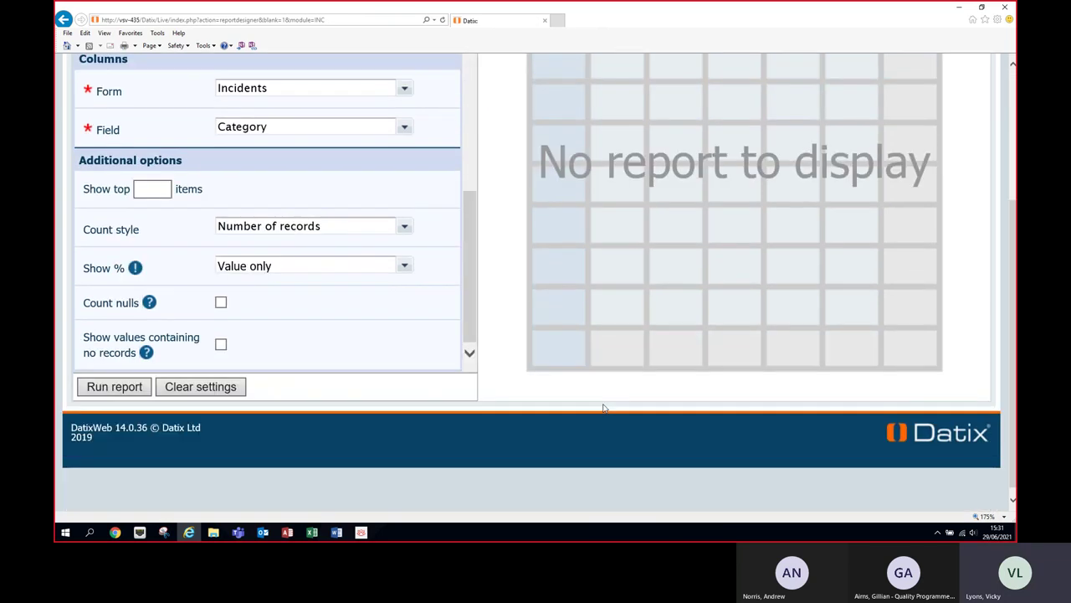
Run the crosstab report and collapse the designer so the table fills the page
click(111, 388)
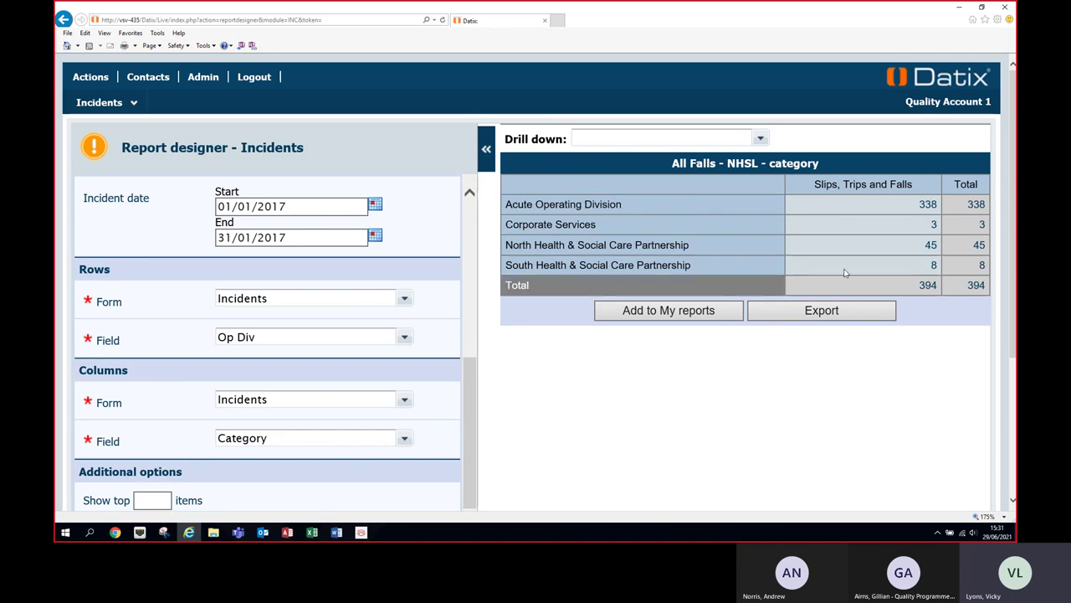
click(486, 152)
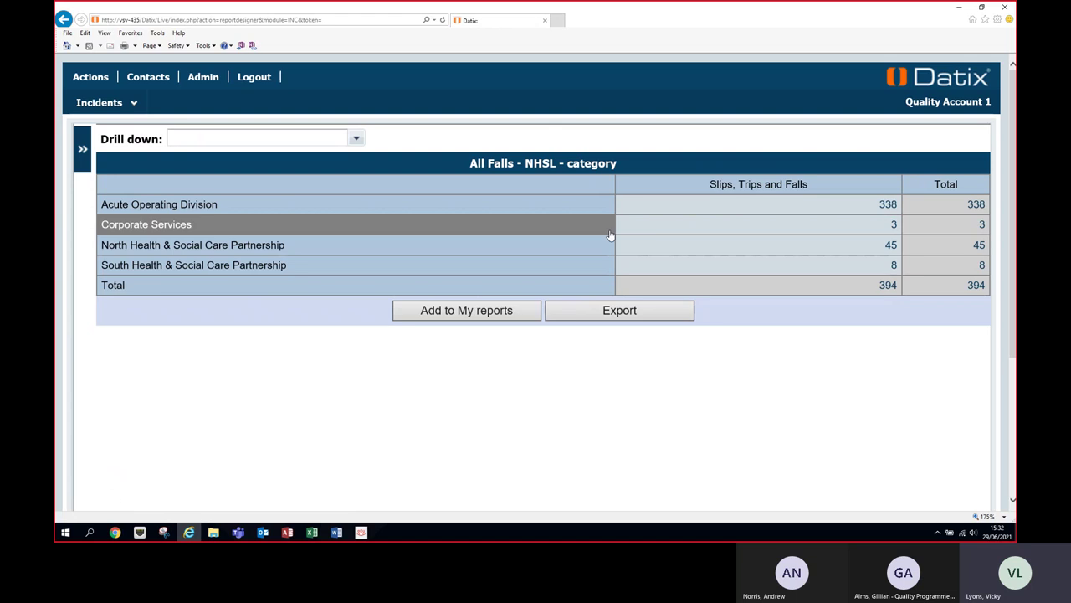
Export the crosstab to Excel (Portrait, A4) and open DatixWebReport.xlsx
click(622, 314)
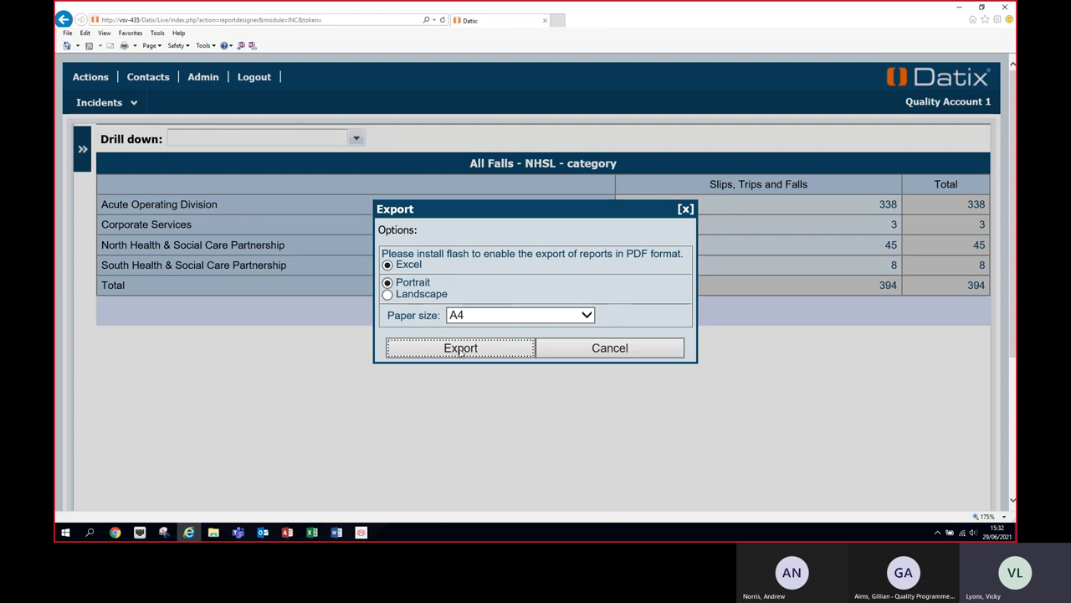
click(461, 348)
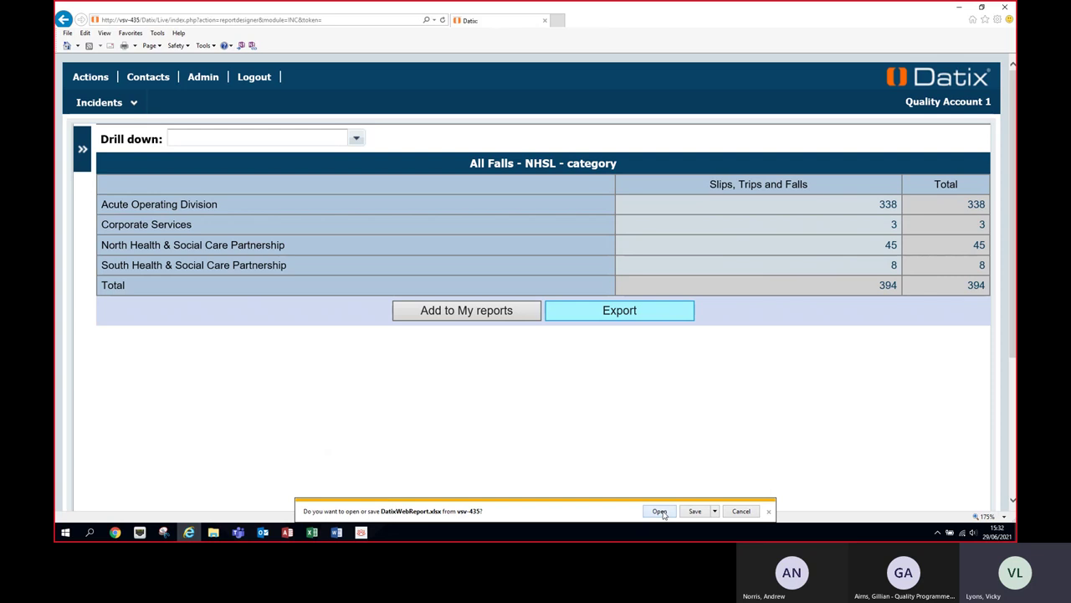
click(660, 512)
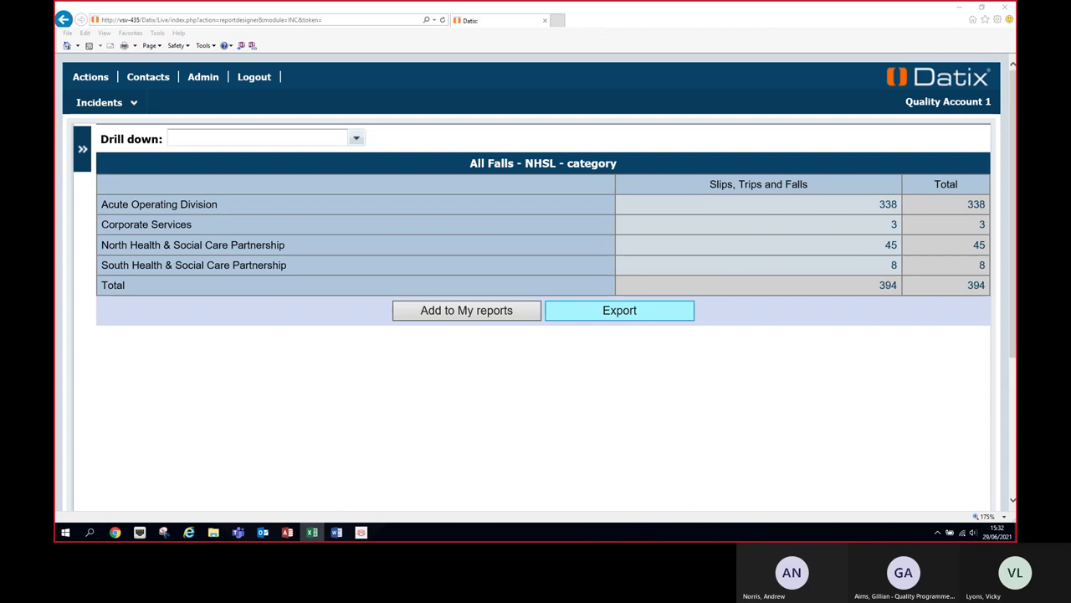
drag(1013, 95, 689, 136)
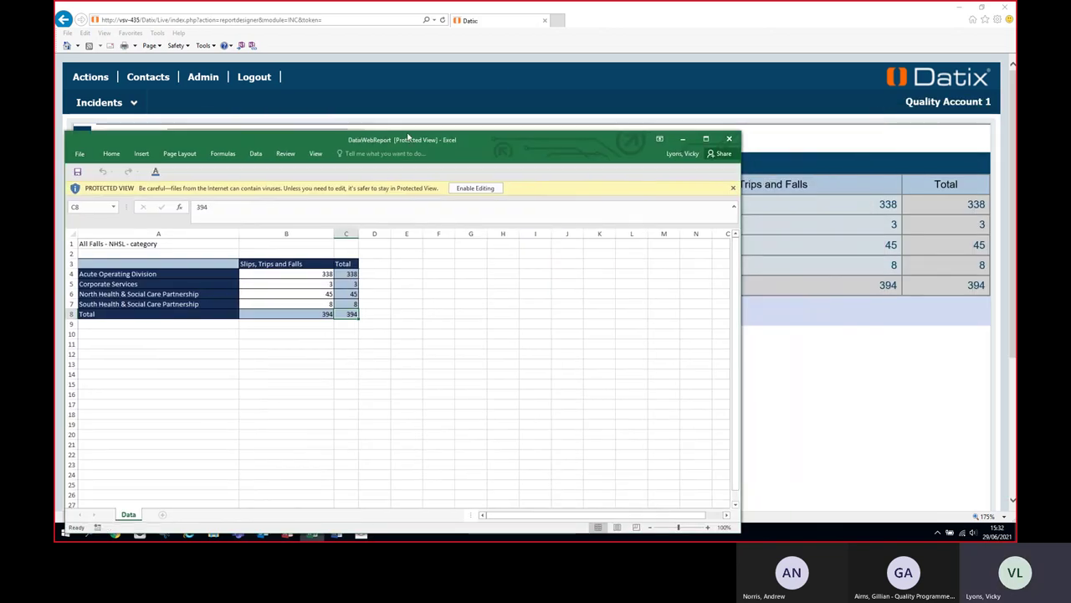
click(707, 139)
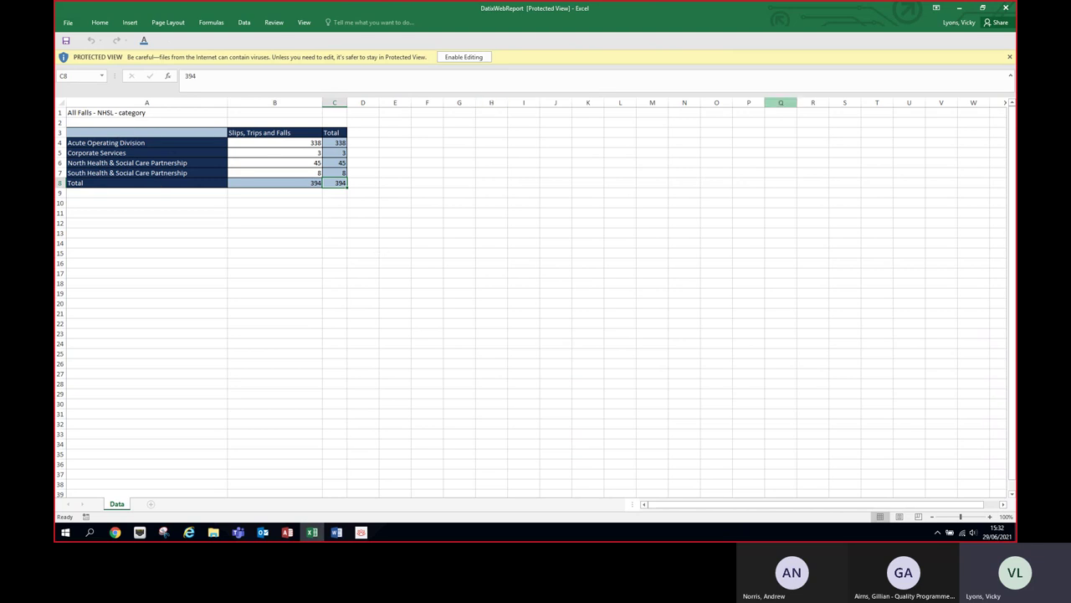
click(961, 10)
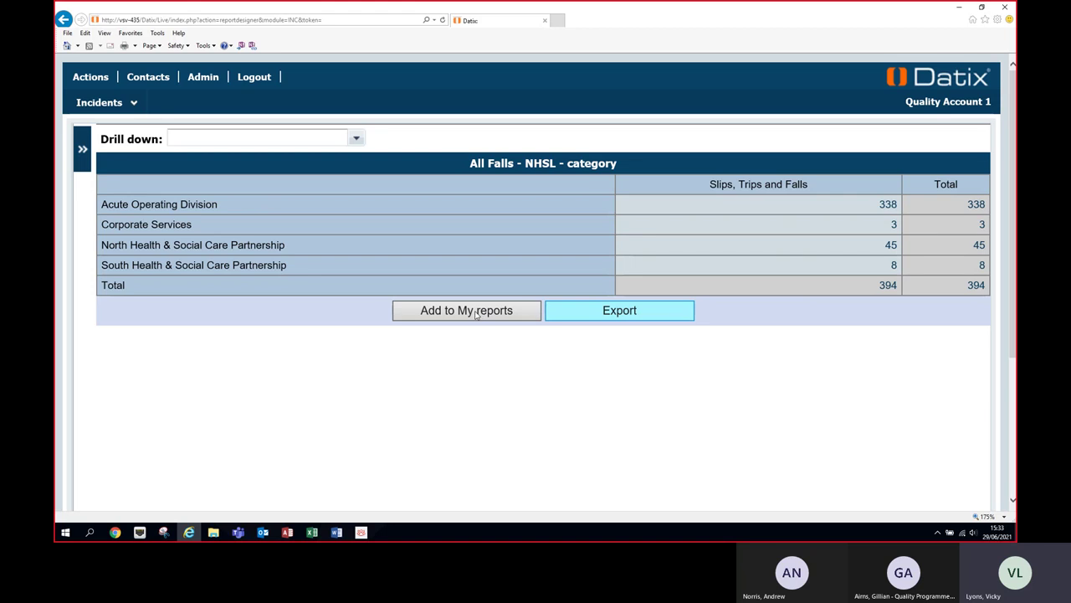
Save the report to My reports, set to prompt for values when run
click(476, 315)
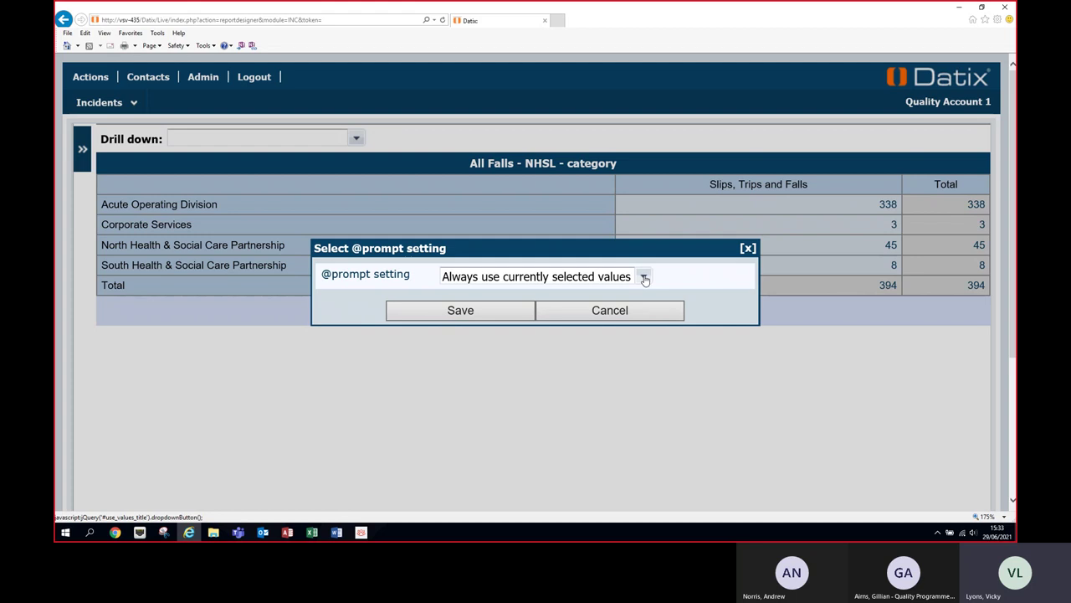
click(644, 279)
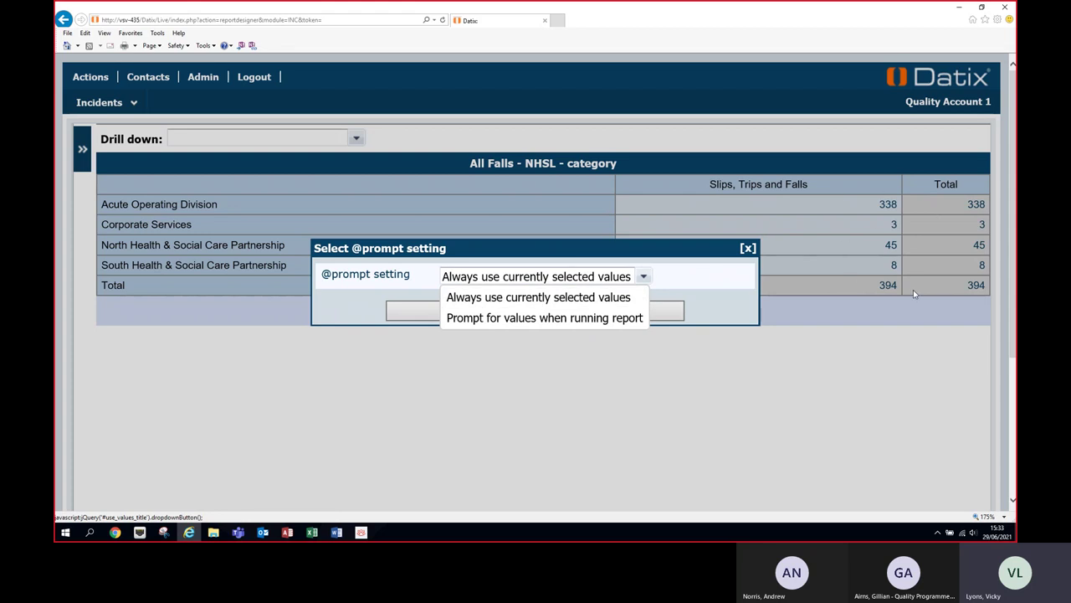
click(555, 320)
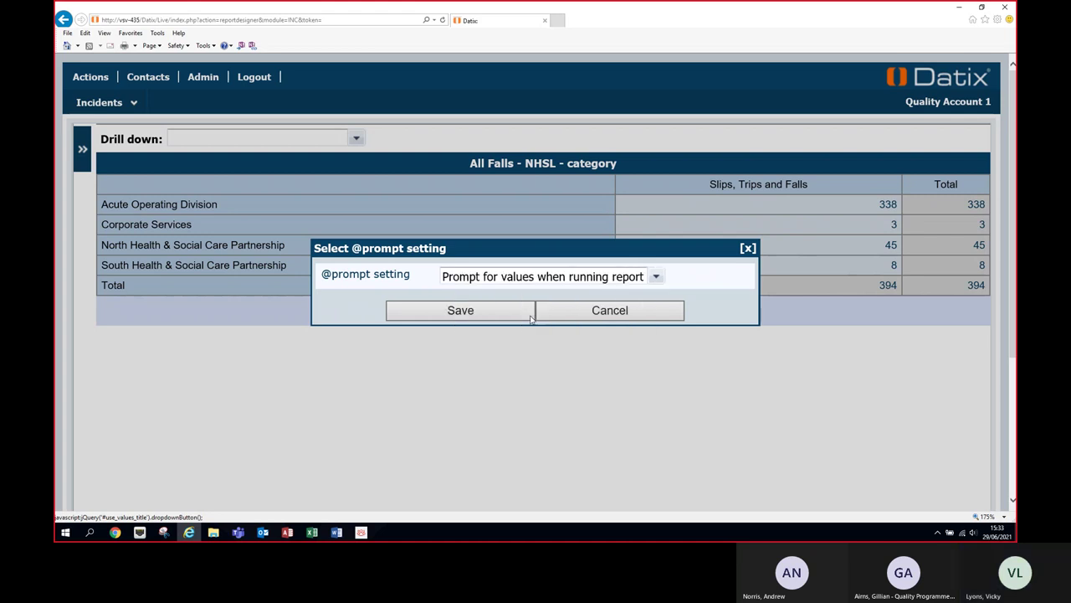
click(462, 312)
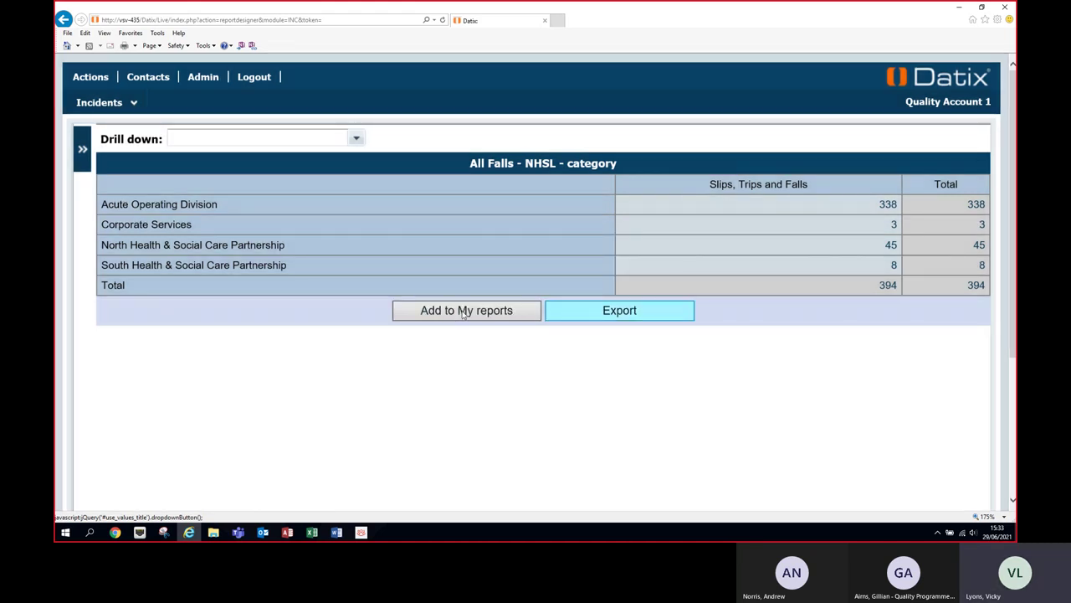
click(465, 312)
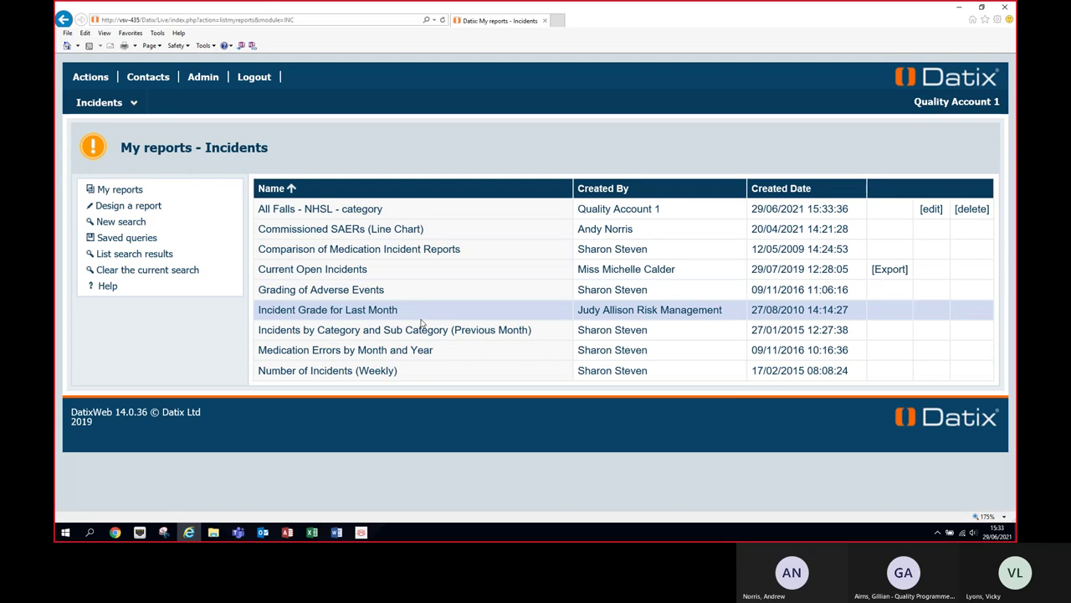
Open the saved All Falls - NHSL - category report and scroll to its Filters
click(270, 213)
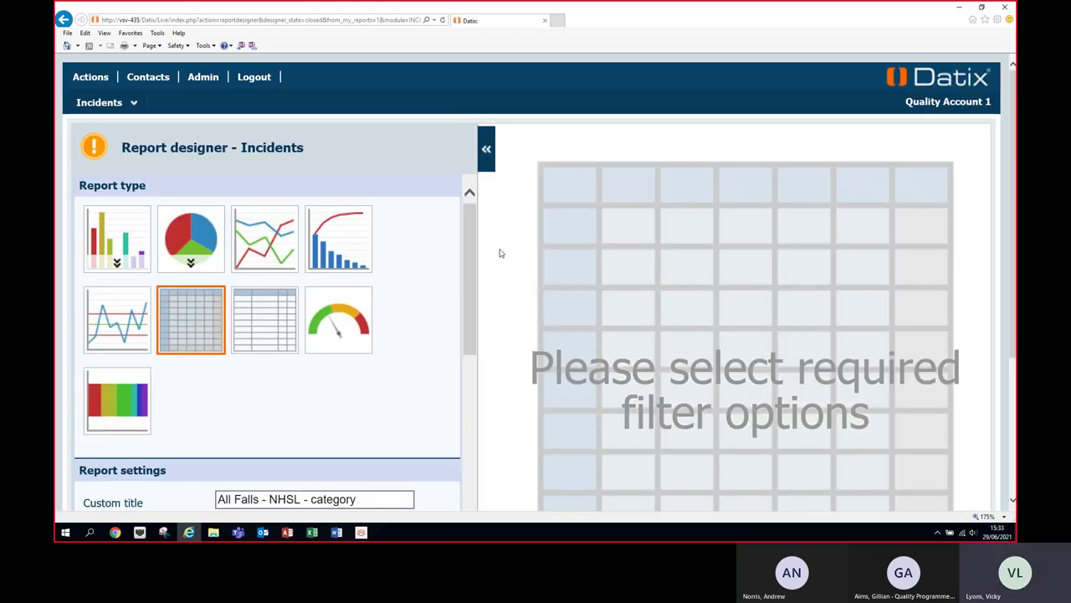
drag(469, 208, 475, 310)
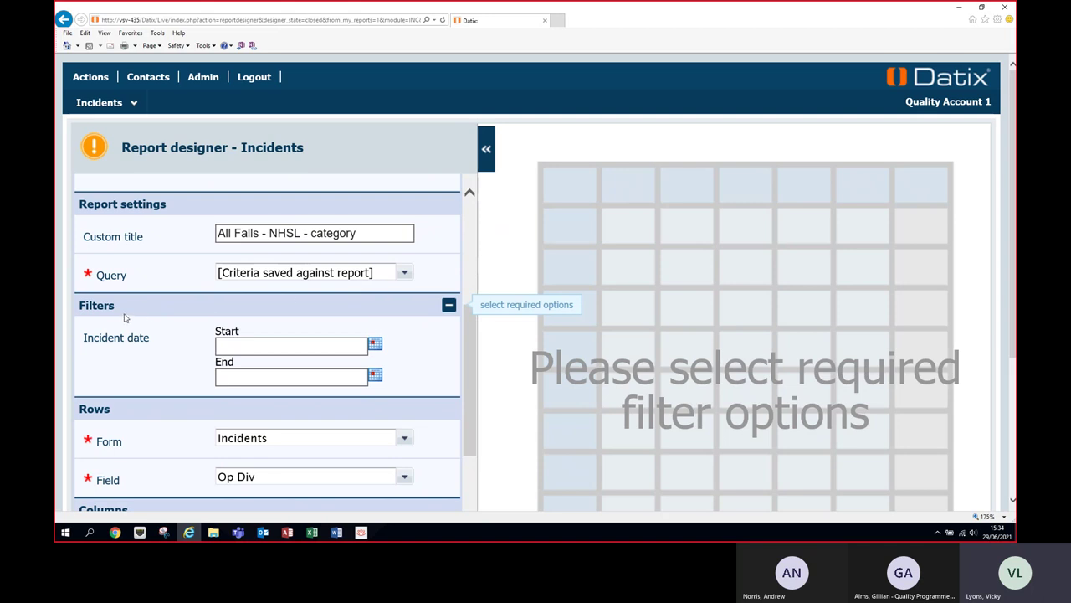
Set the incident date start filter to 01/02/2017
click(374, 344)
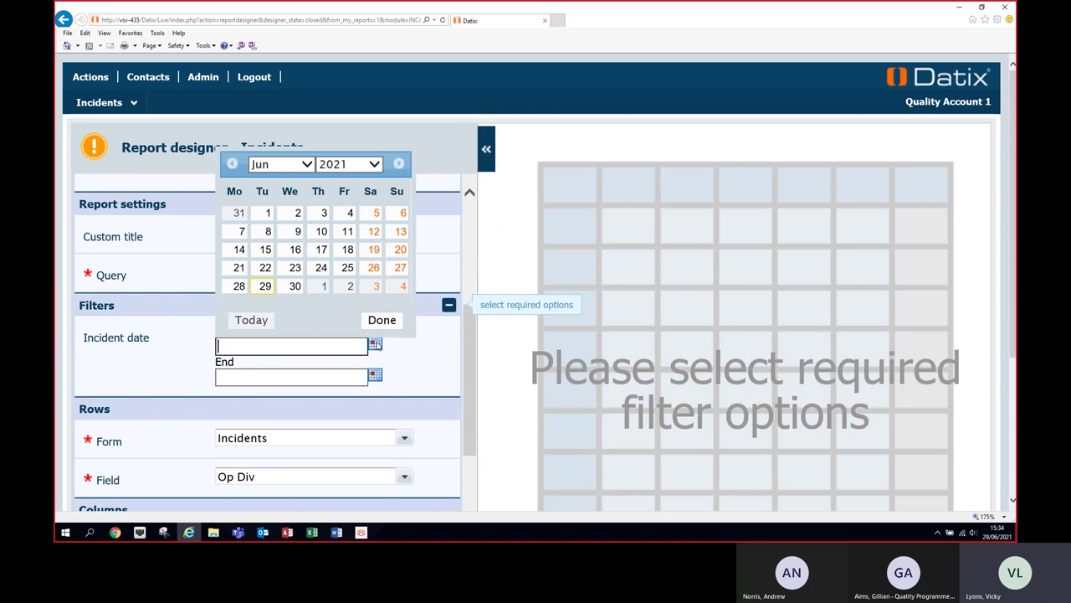
click(378, 166)
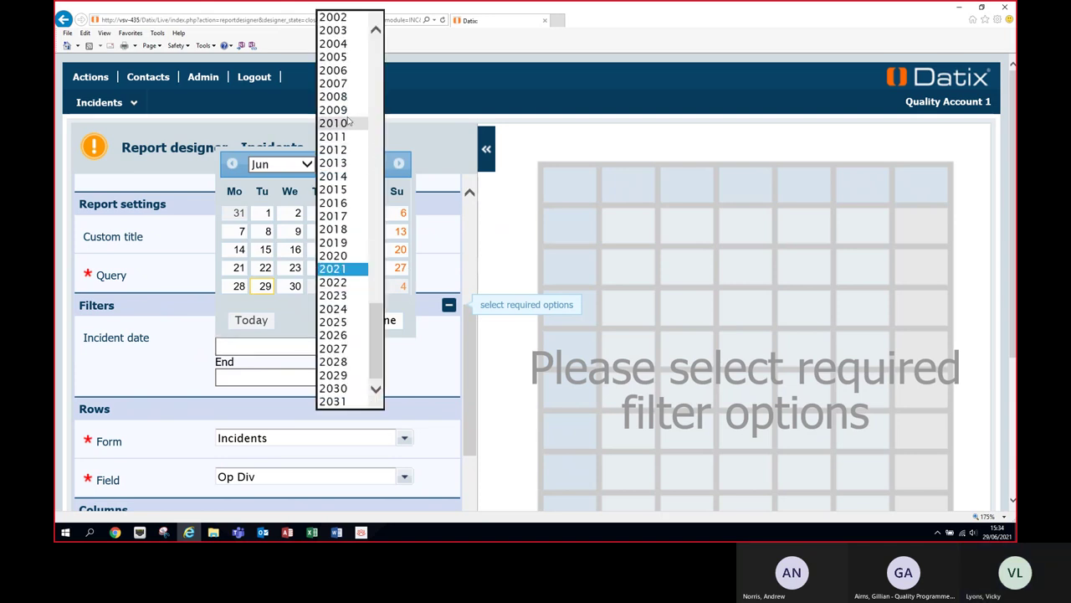
click(339, 218)
click(308, 162)
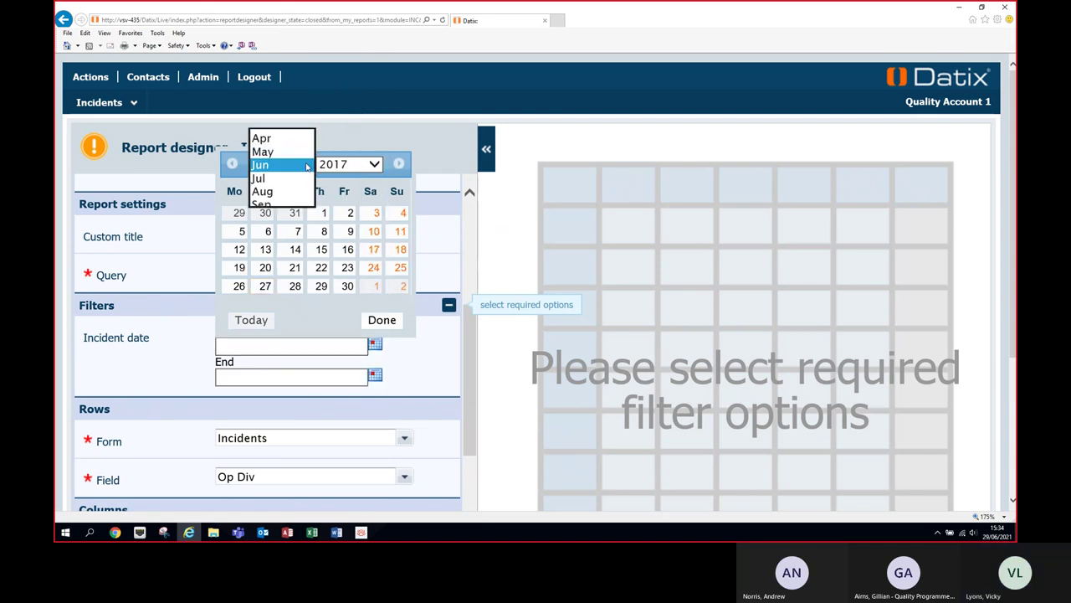
click(276, 112)
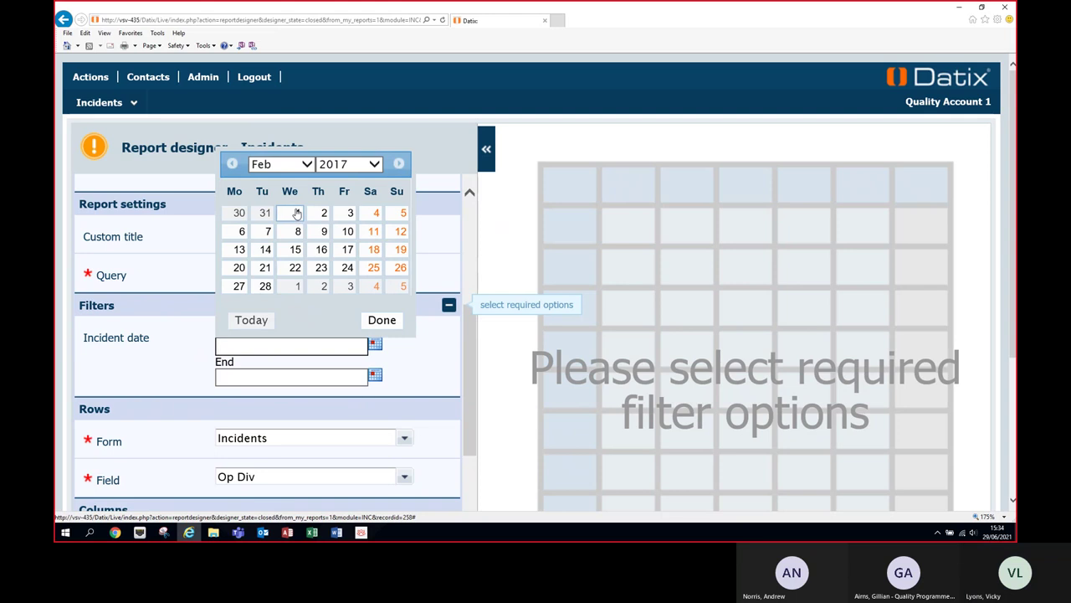
click(297, 214)
Set the incident date end filter to 28/02/2017
click(375, 375)
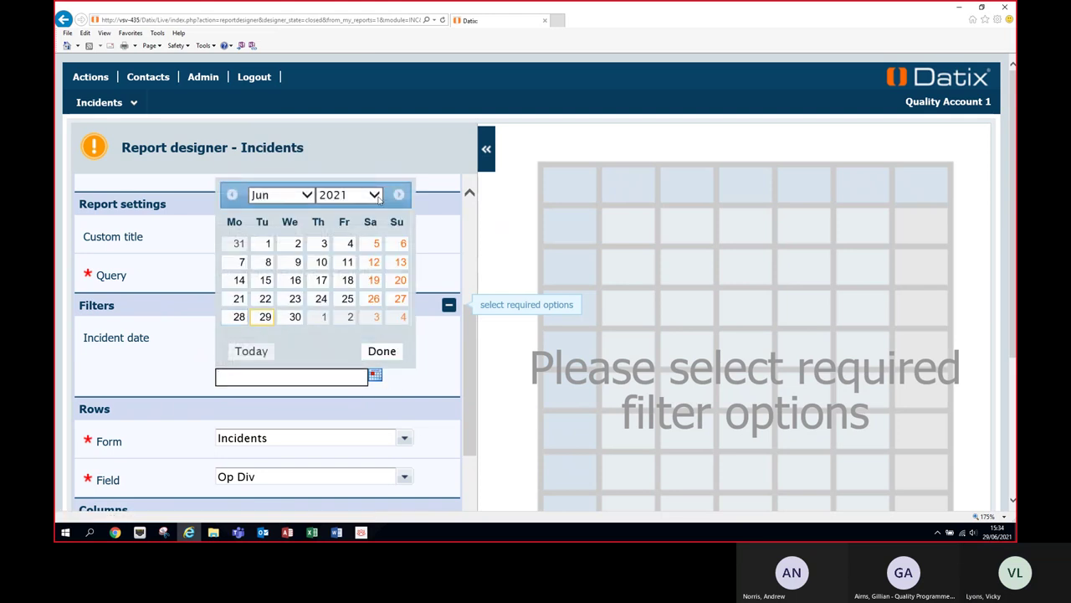
click(375, 195)
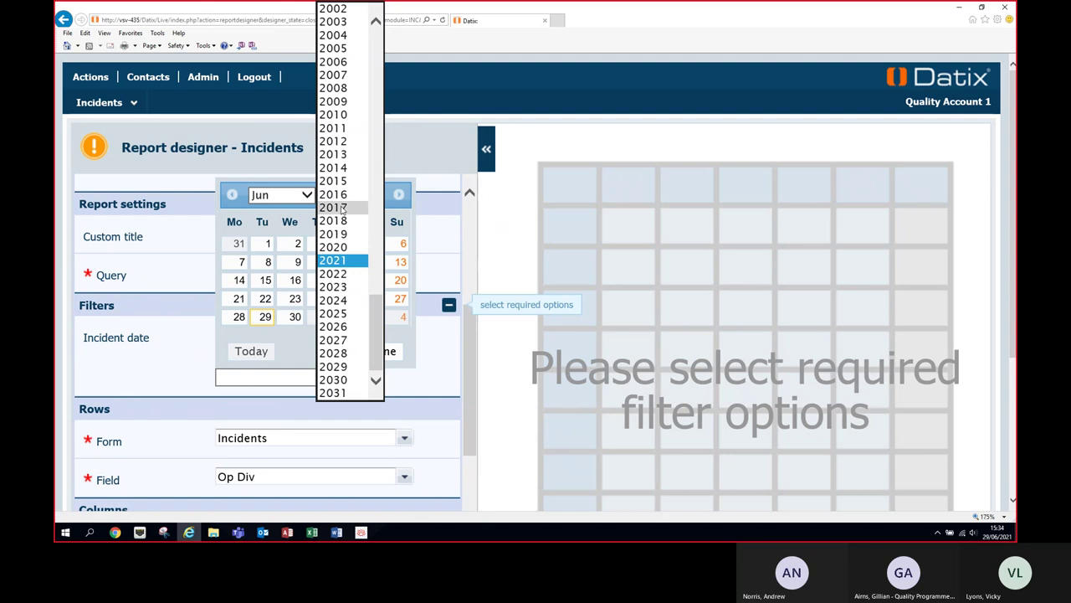
click(339, 207)
click(309, 195)
click(263, 144)
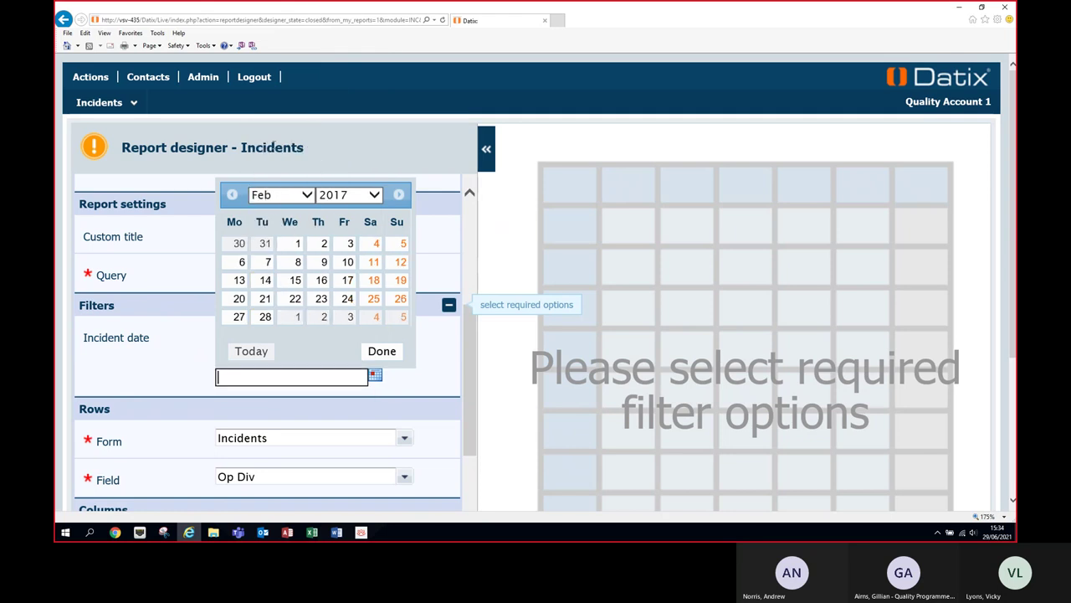
click(266, 318)
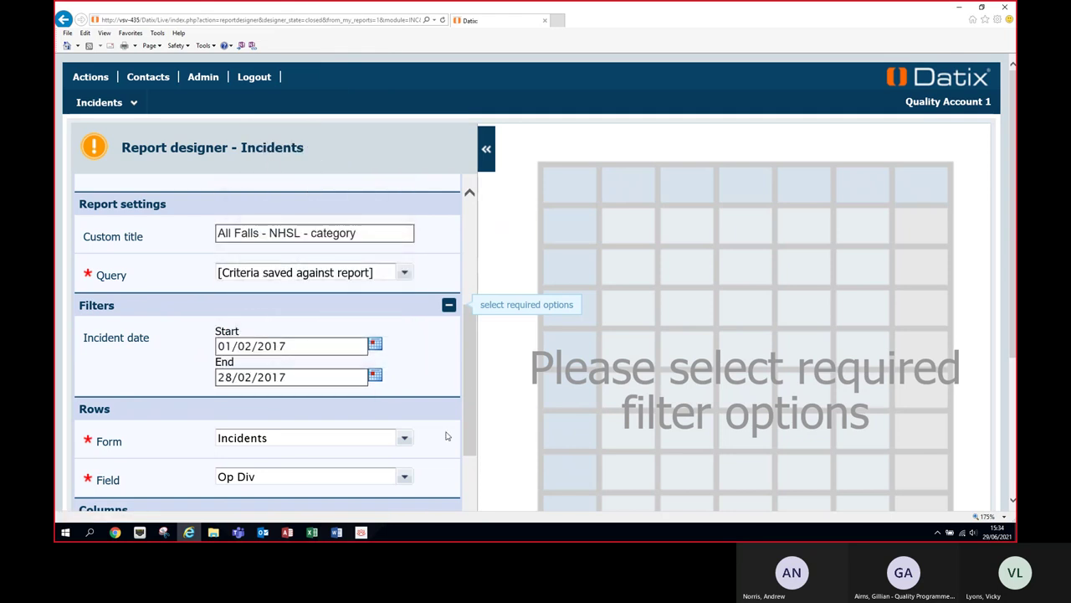
drag(469, 366, 468, 477)
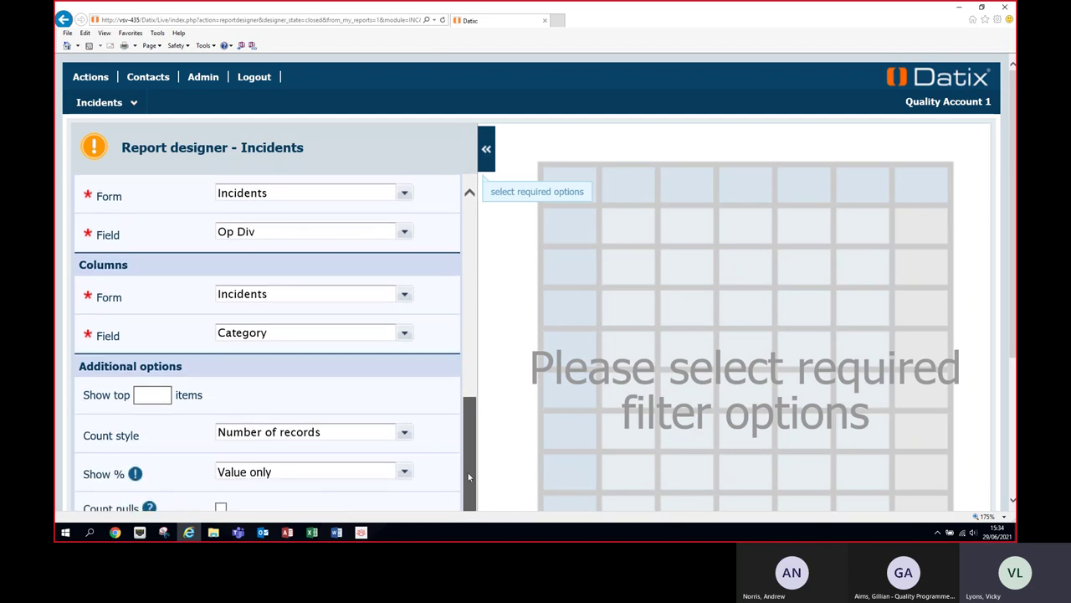
scroll(390, 413, down, 3)
Rerun the February 2017 falls report, then set Drill down to Sub Category and update it again
click(141, 389)
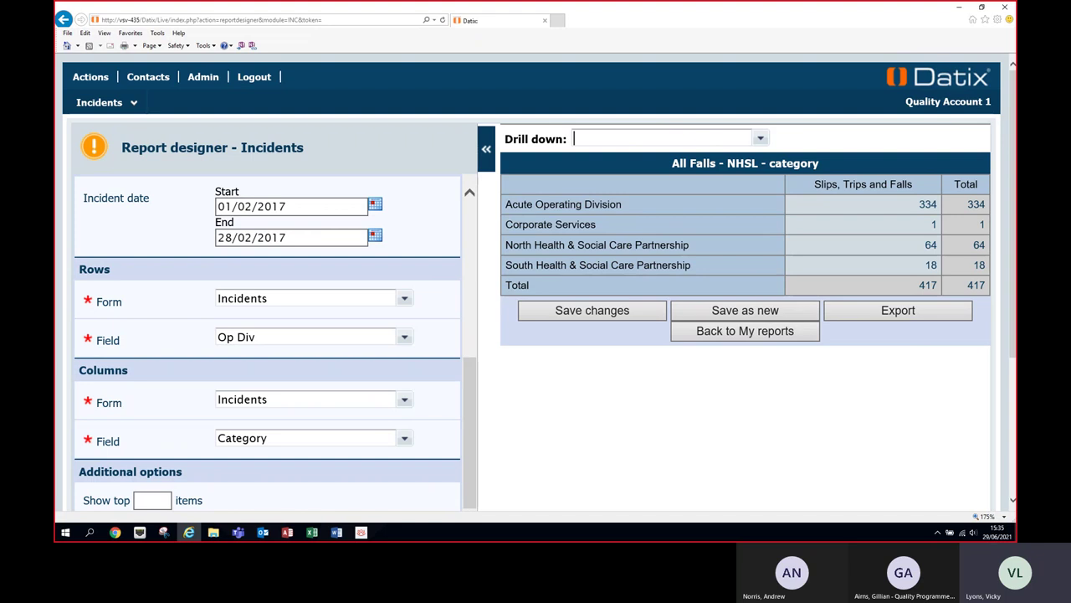
text(sub cate)
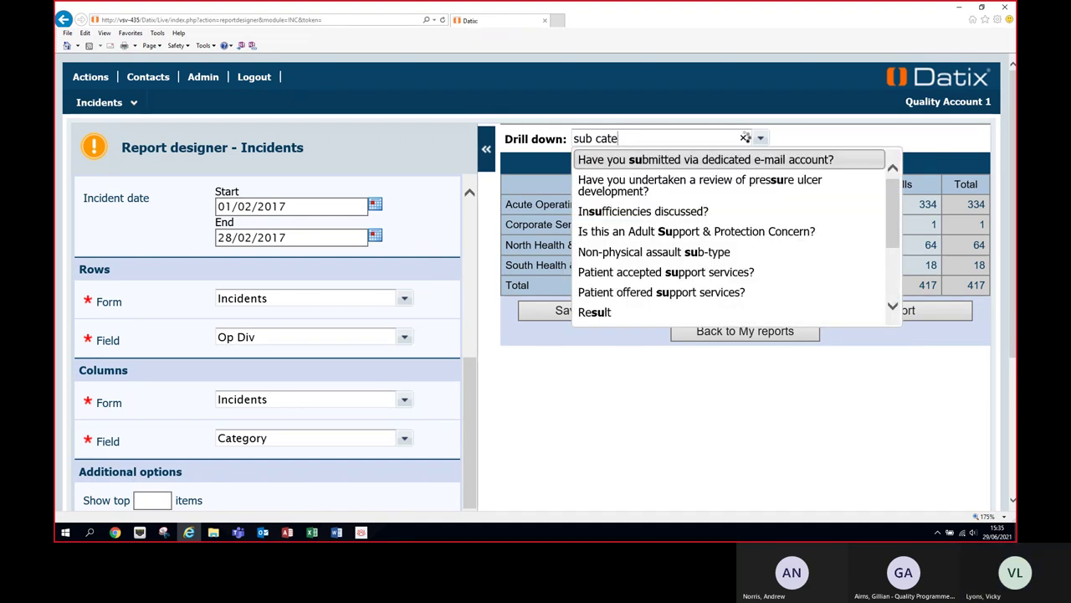
text(gory)
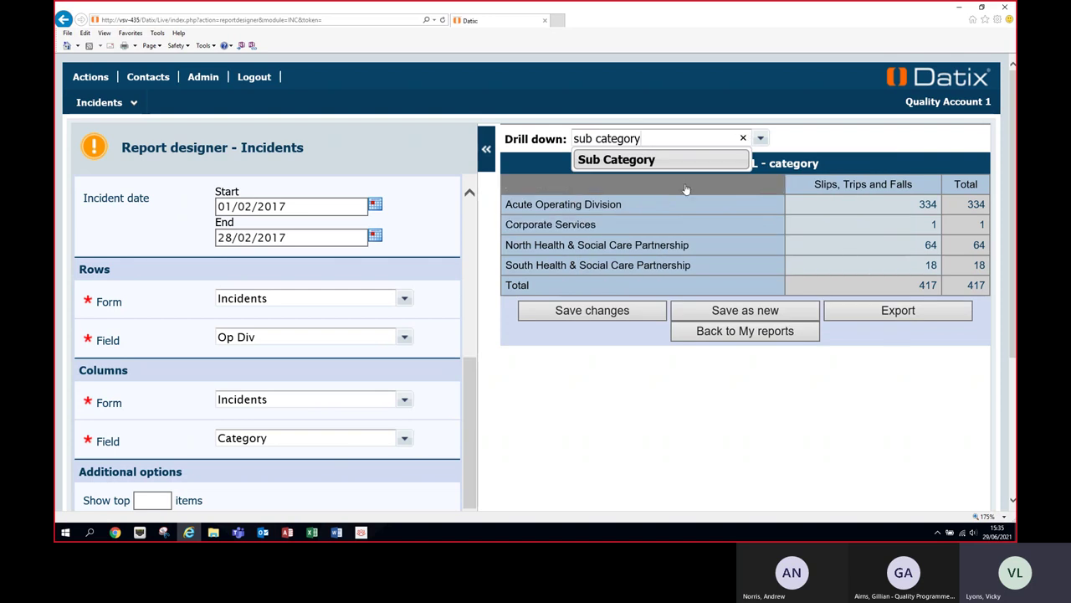
click(649, 160)
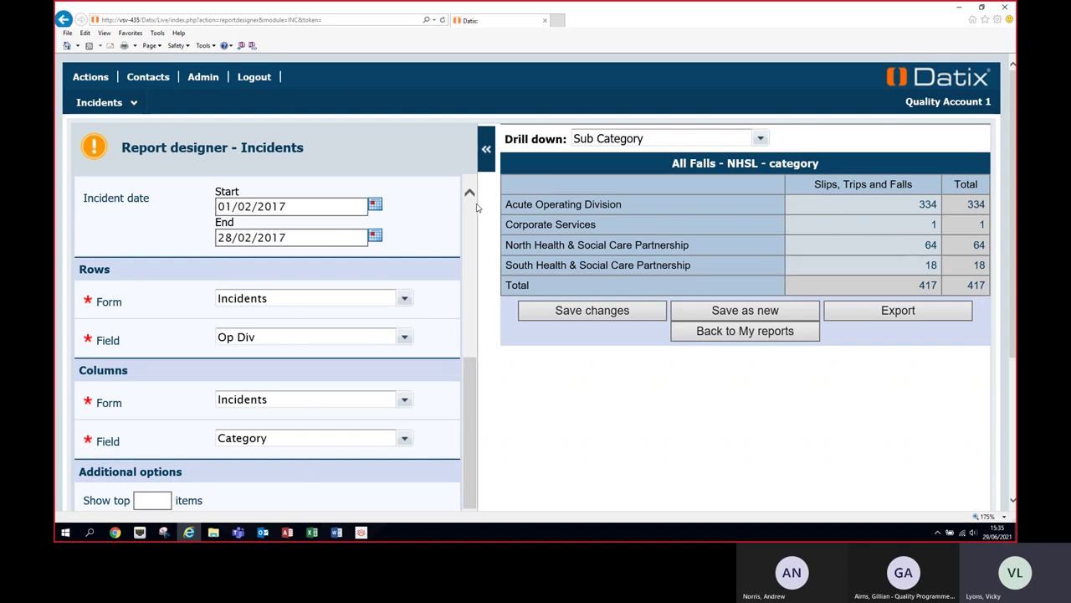
drag(473, 404, 468, 443)
scroll(341, 382, down, 1)
scroll(340, 383, down, 3)
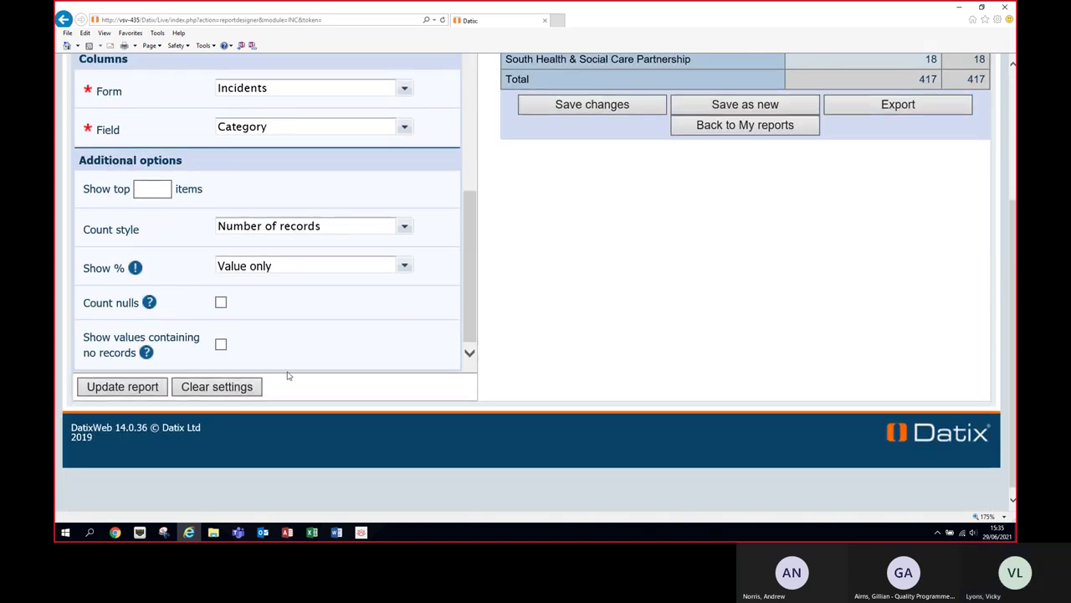
click(121, 387)
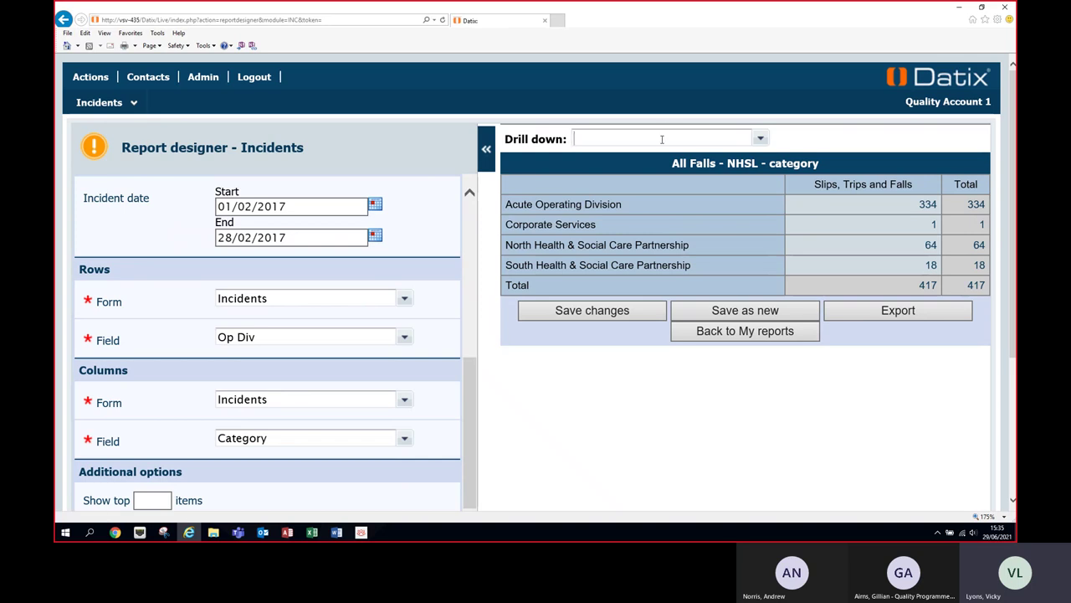
Drill the Slips, Trips and Falls column down by Sub Category, giving 416 falls split by type
text(sub category)
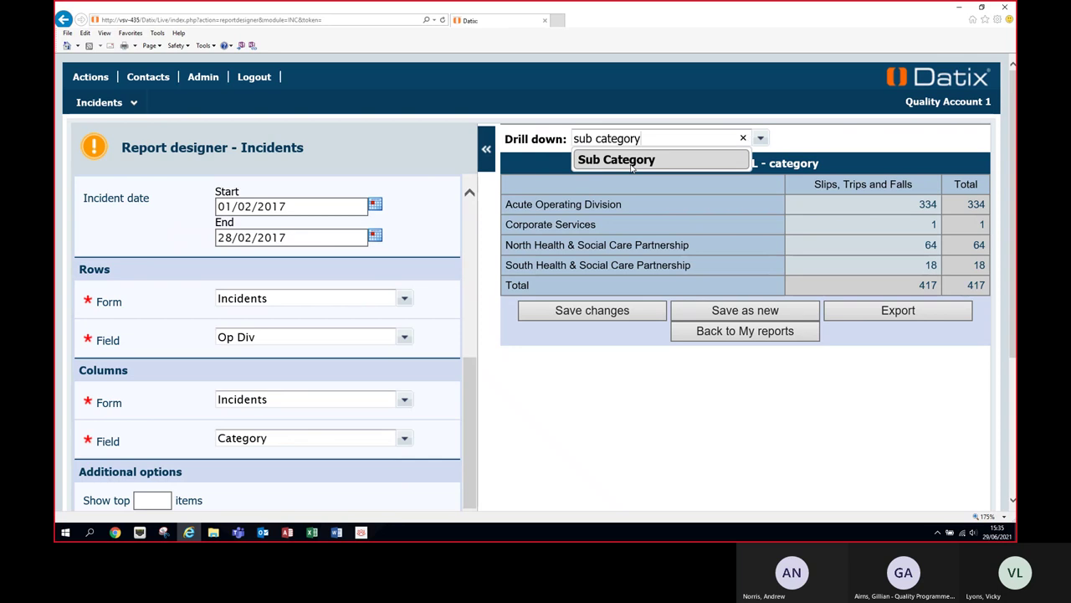
click(632, 160)
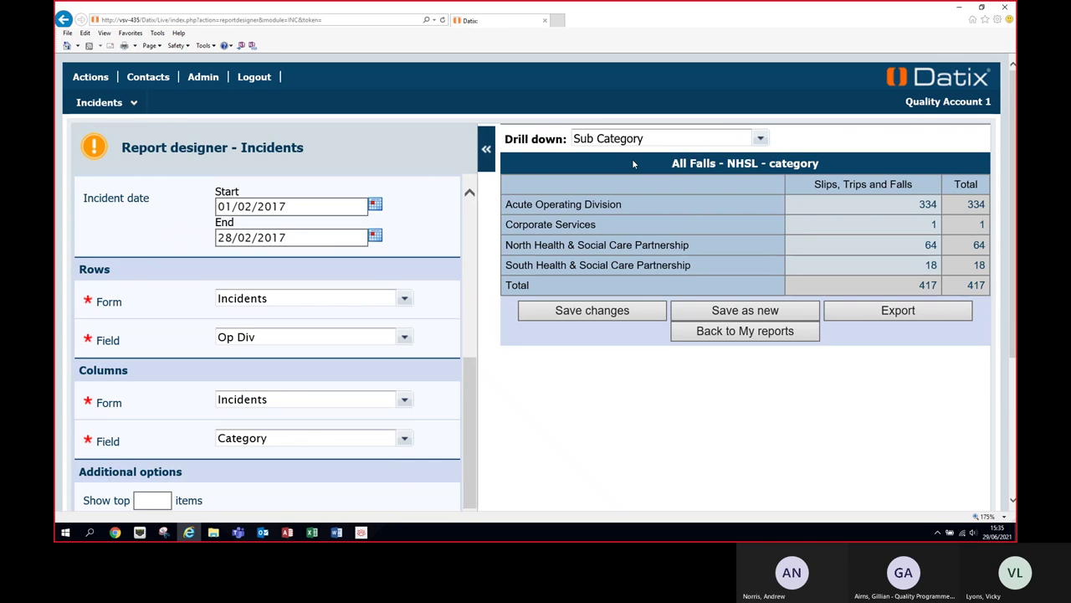
click(830, 187)
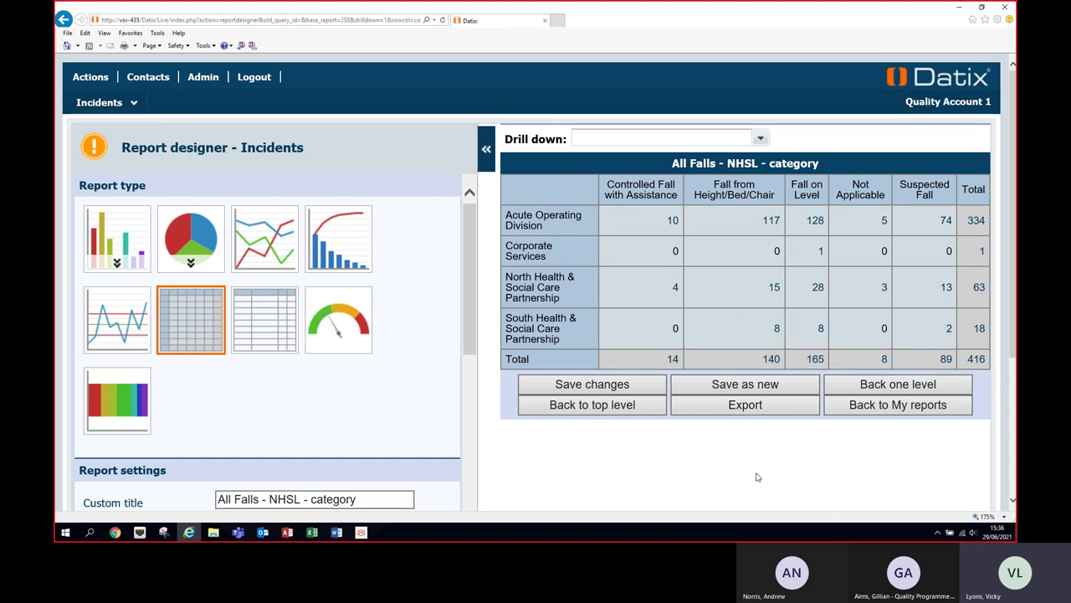
Insert 'sub' into the custom title to make 'All Falls - NHSL - sub category' and rerun the report
scroll(757, 477, down, 1)
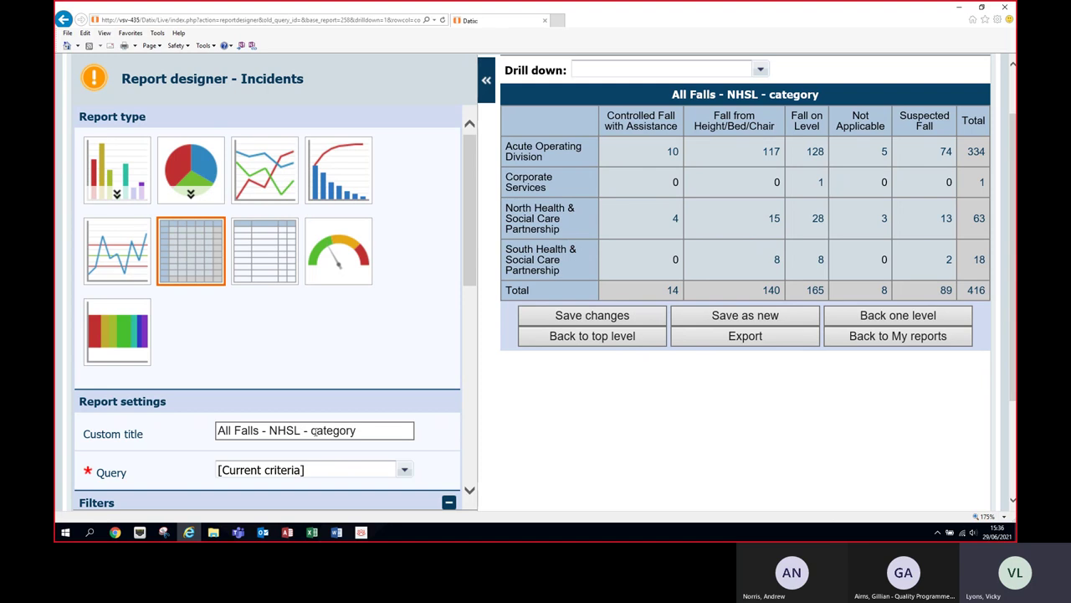
drag(357, 430, 311, 430)
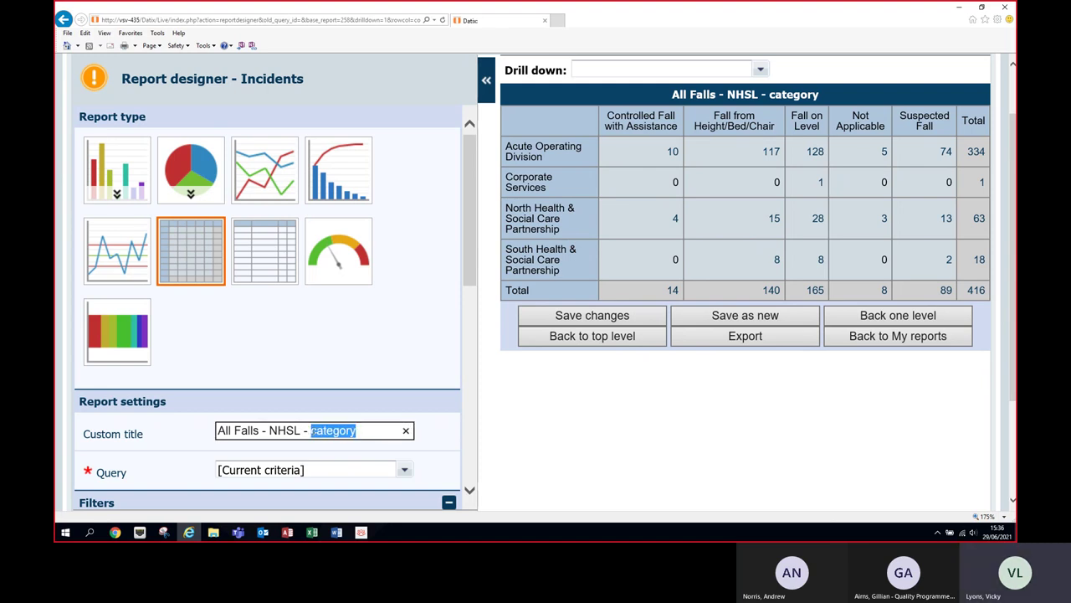
click(308, 430)
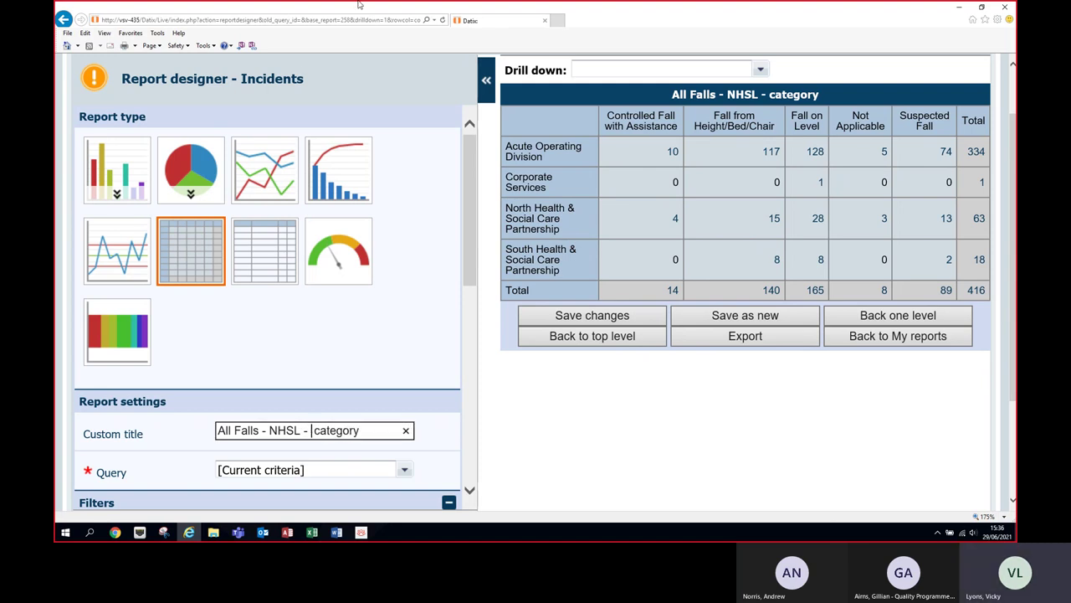
text(sub)
click(744, 317)
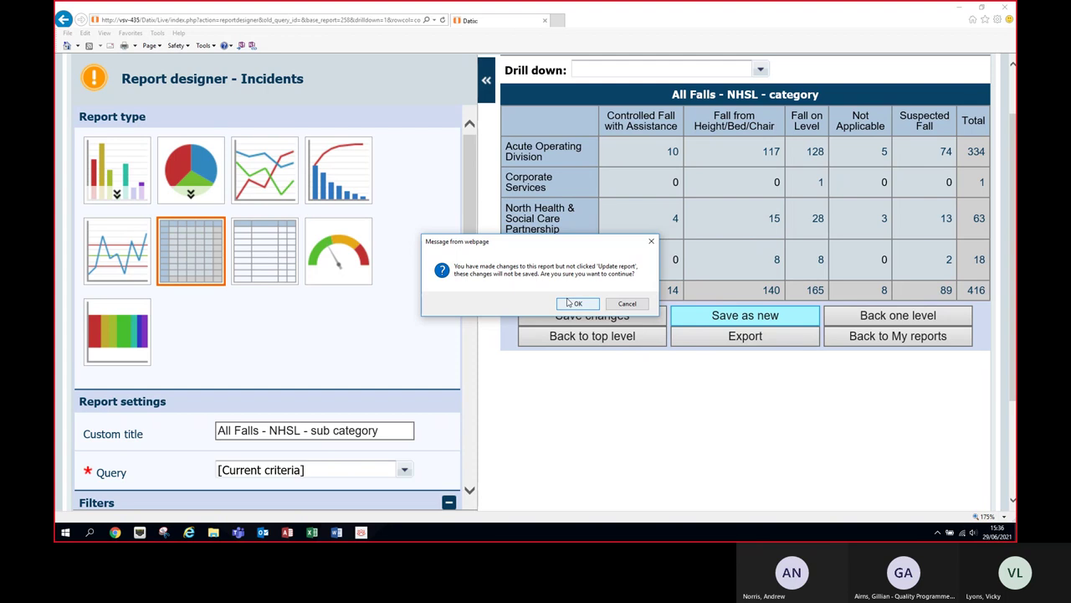
click(651, 242)
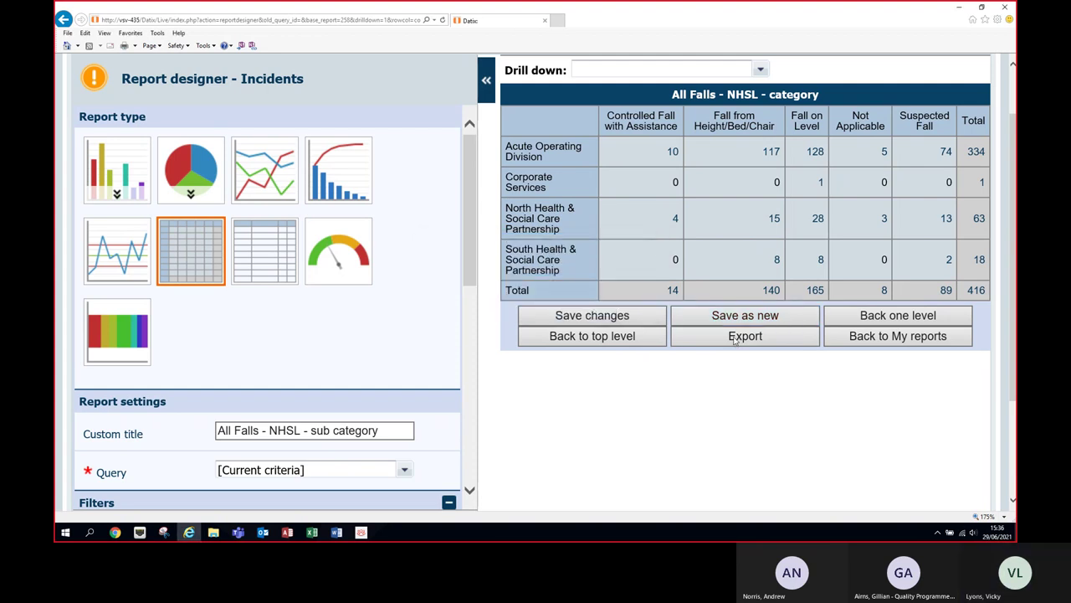
scroll(728, 326, down, 3)
click(130, 378)
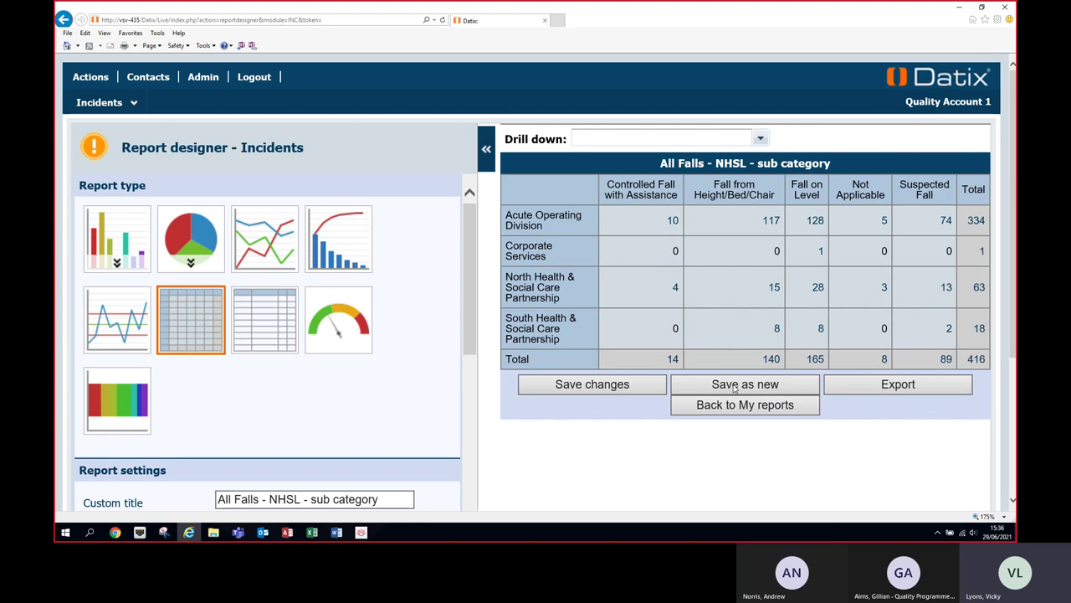
click(735, 385)
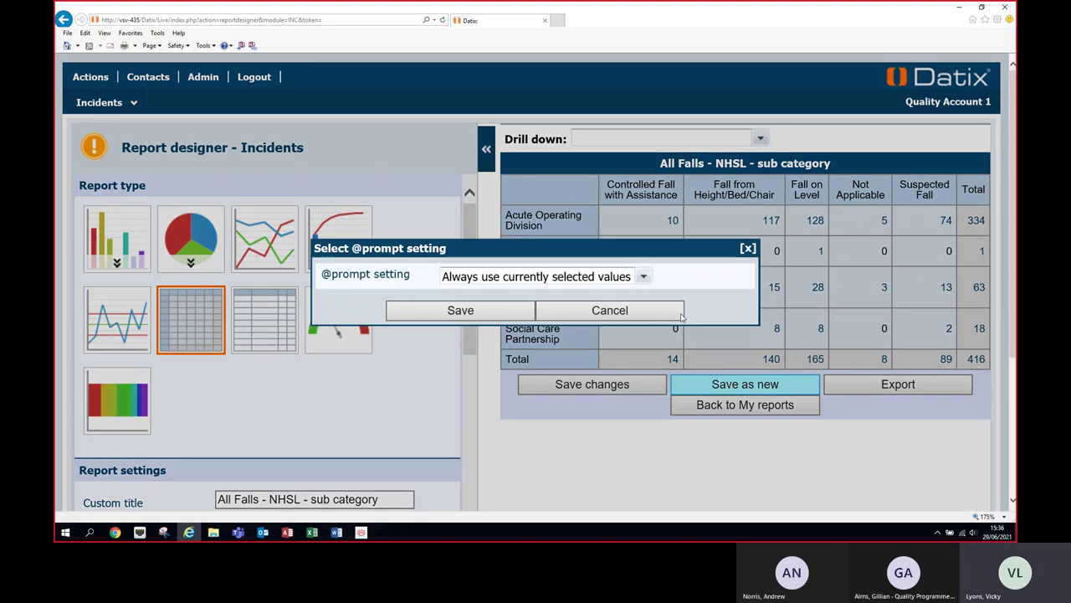
click(645, 279)
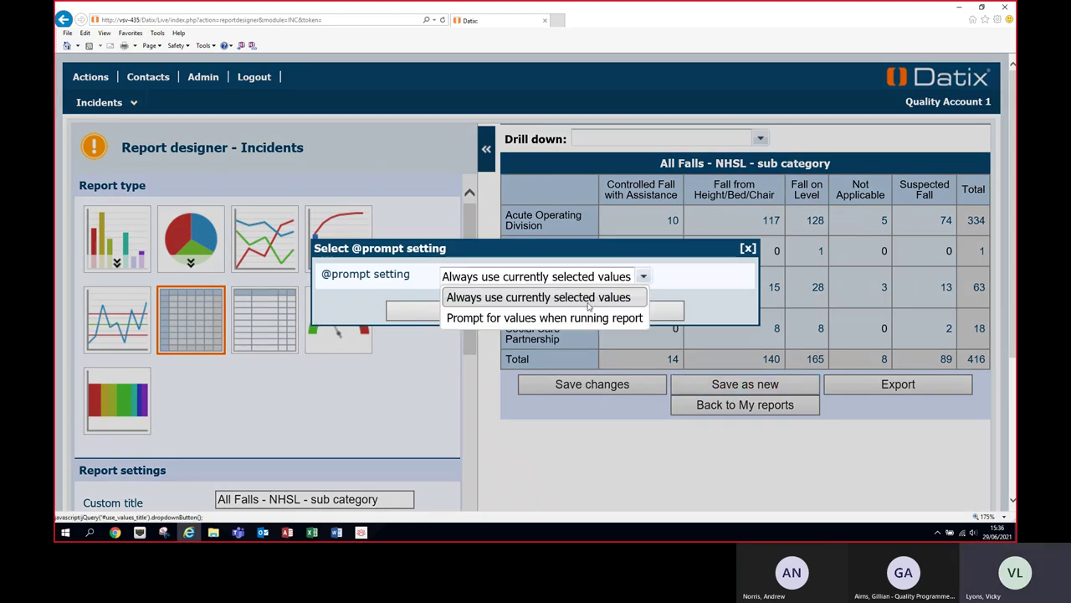
click(493, 318)
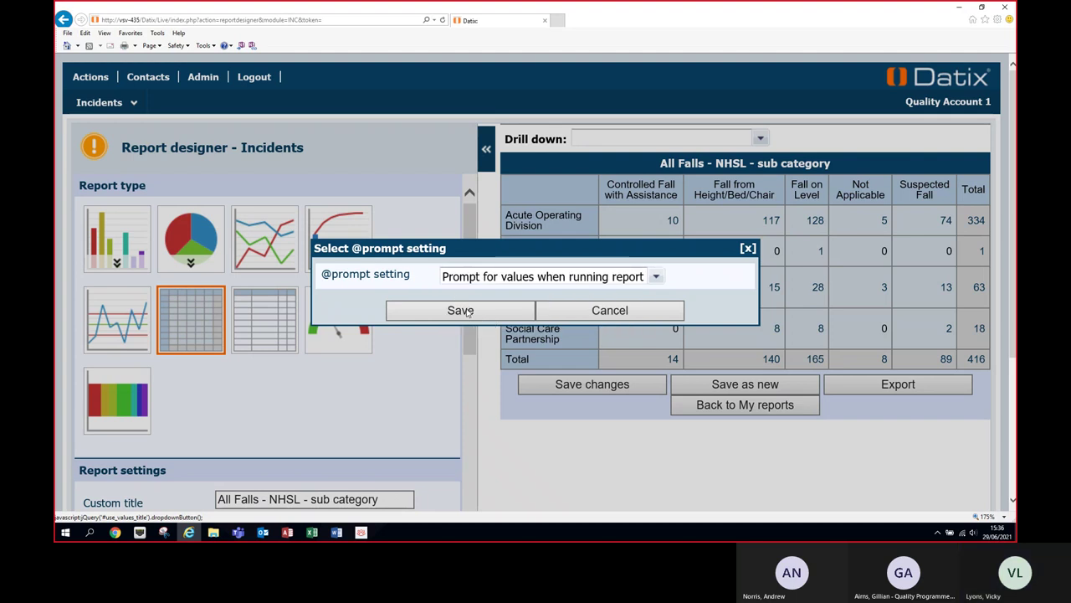
click(469, 312)
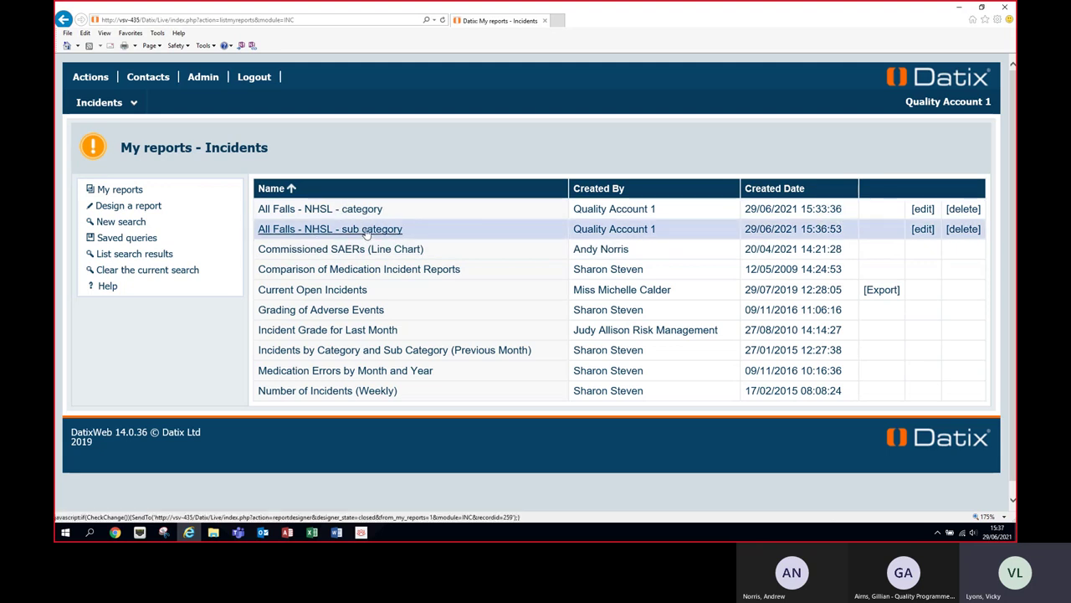
Open the All Falls - NHSL - sub category report and set the incident start date to 01/02/2017
click(366, 235)
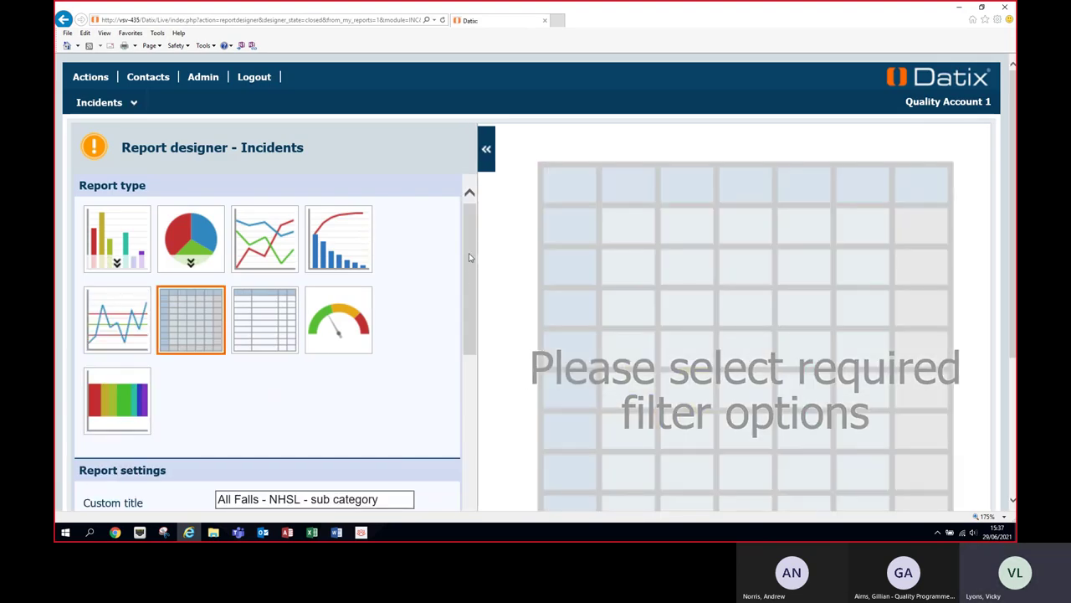
scroll(468, 257, down, 4)
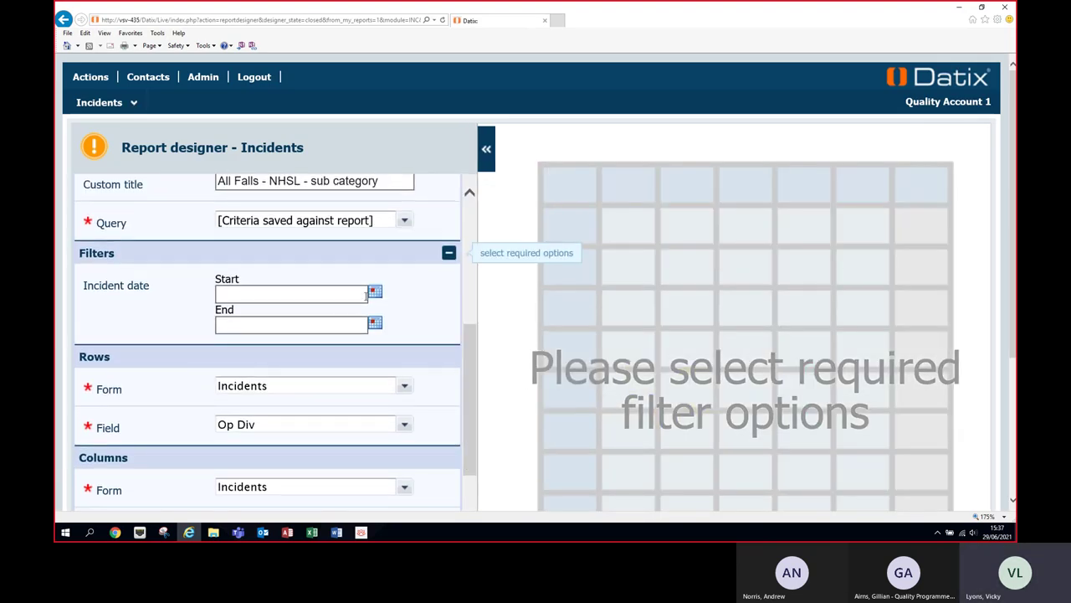
click(374, 292)
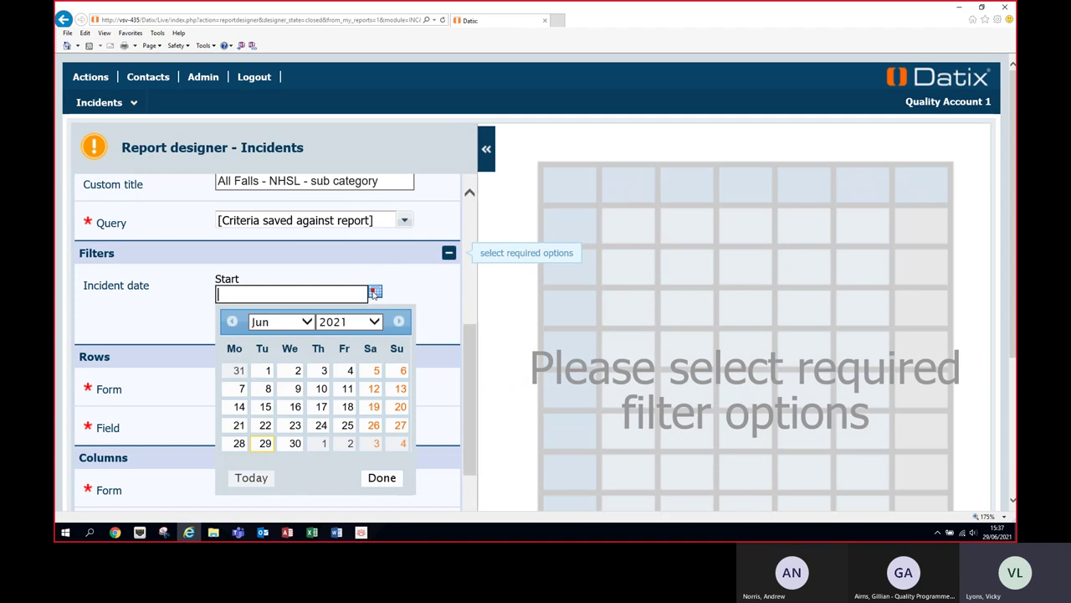
click(368, 323)
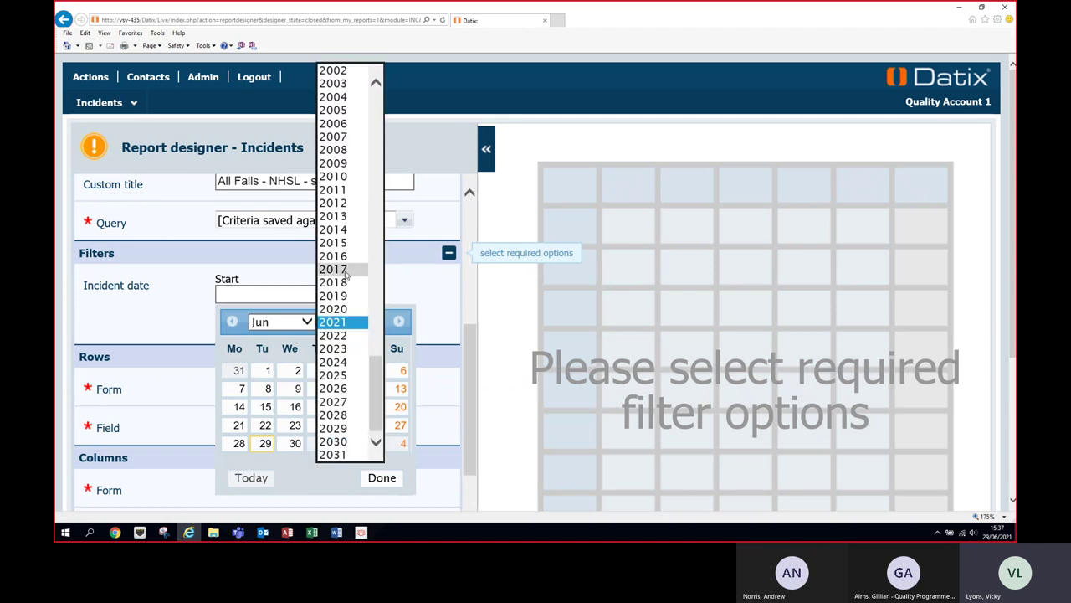
click(344, 269)
click(307, 321)
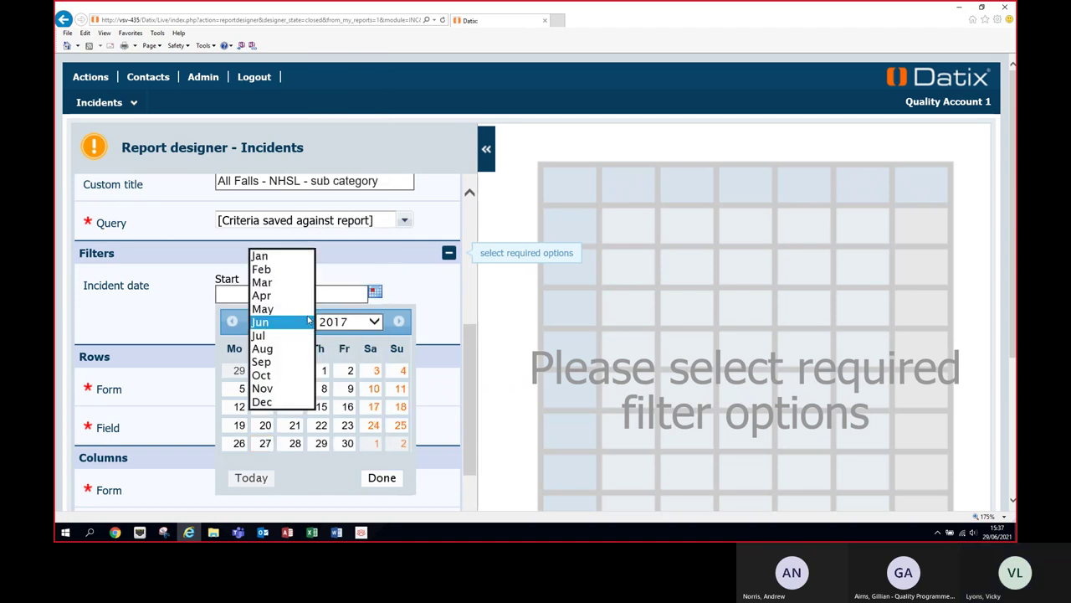
click(268, 275)
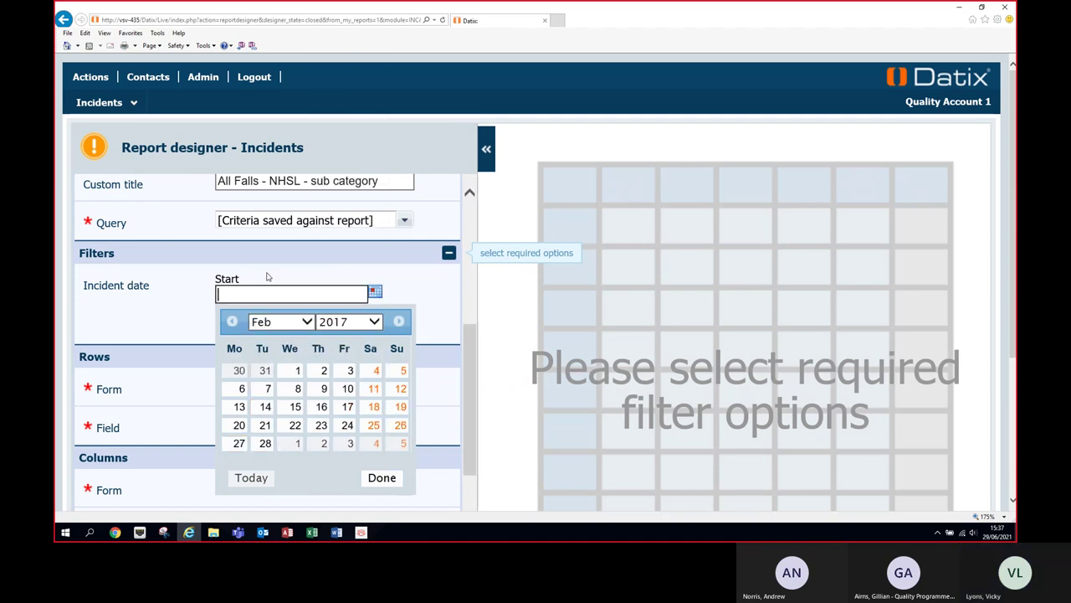
click(297, 371)
Set the incident end date to 28/02/2017
click(376, 323)
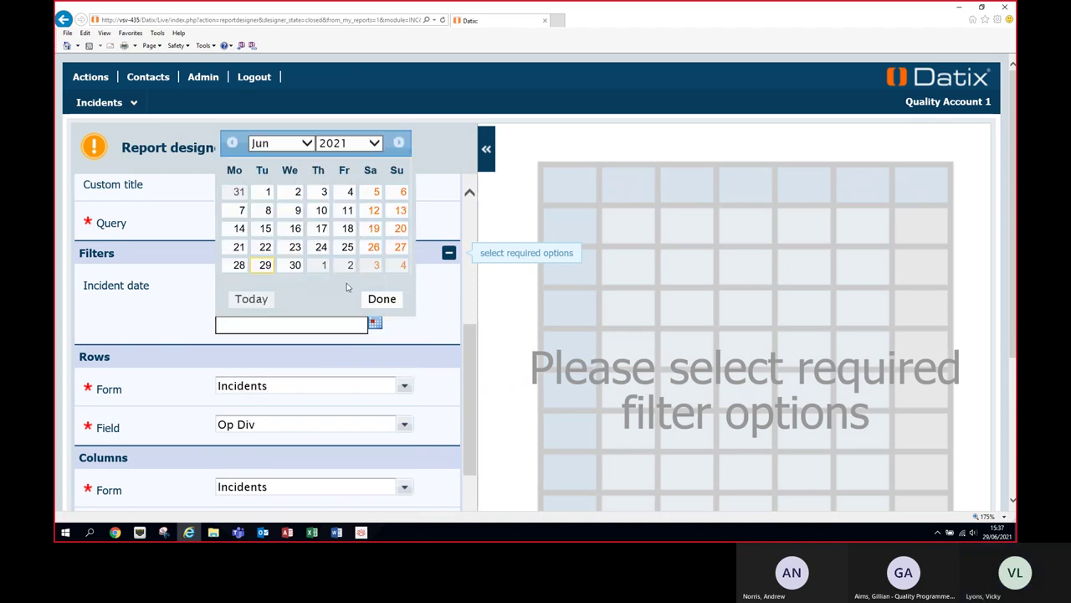
click(373, 143)
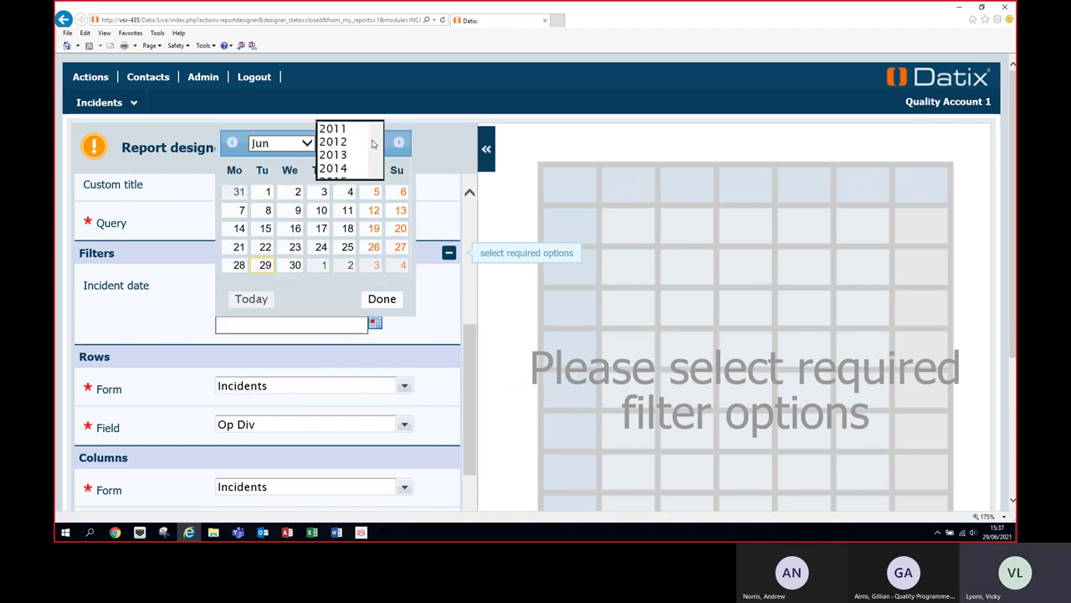
key(Escape)
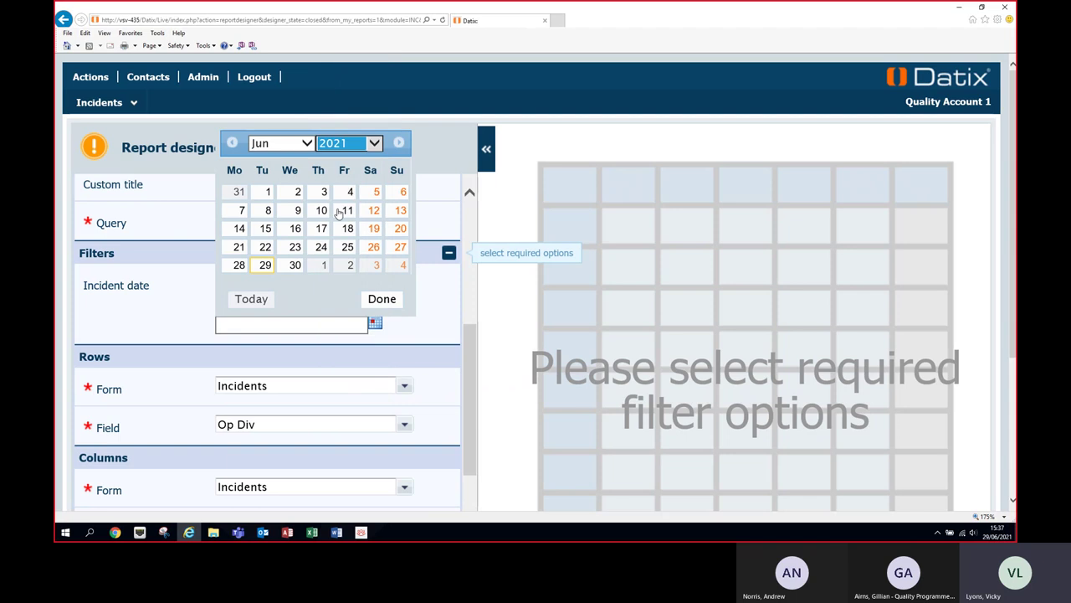
click(308, 144)
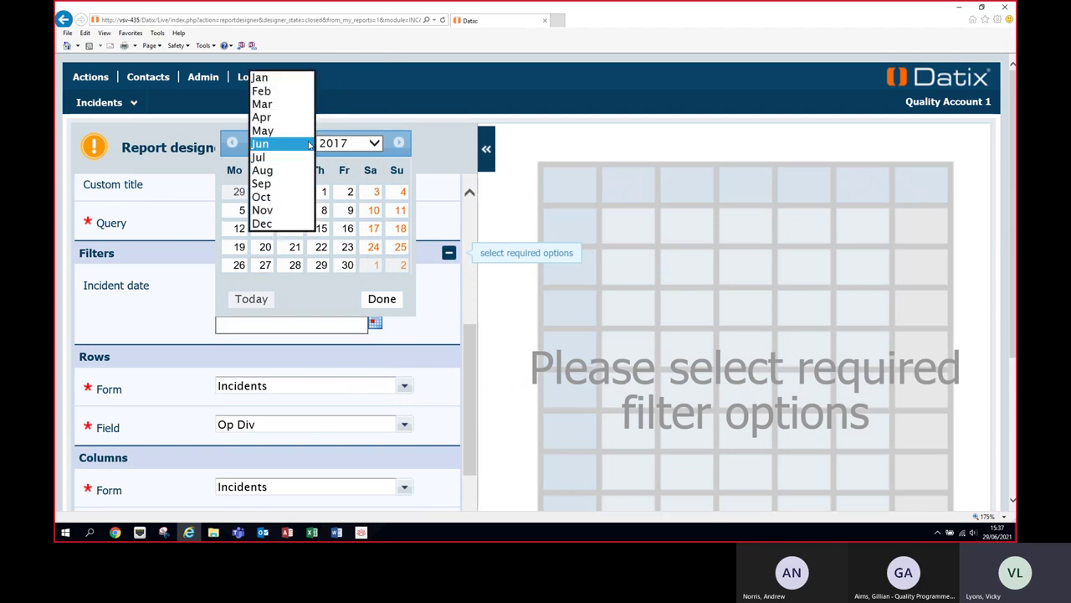
click(268, 91)
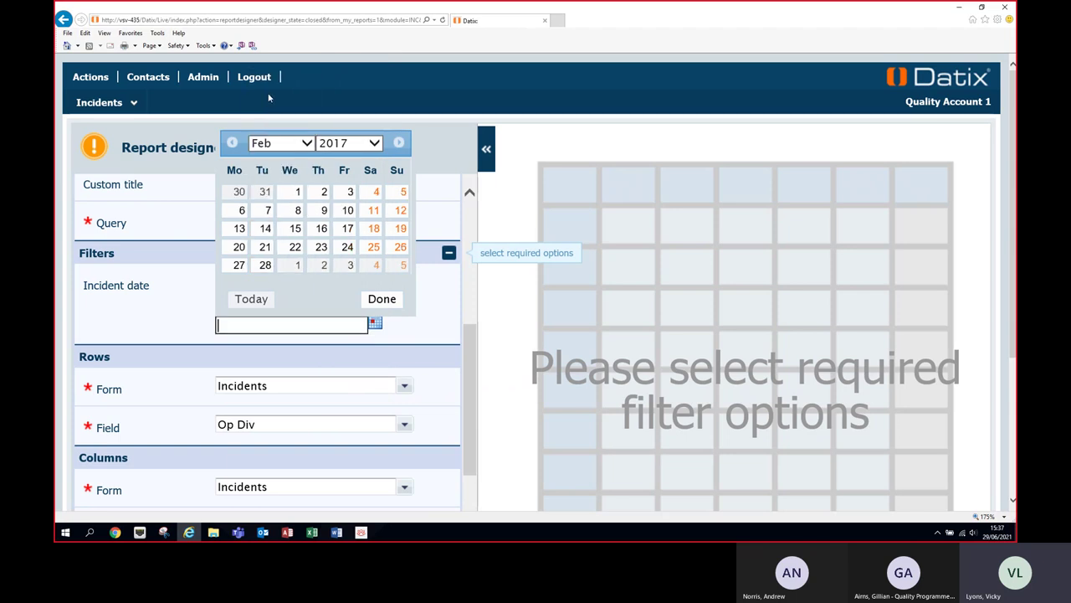
click(298, 192)
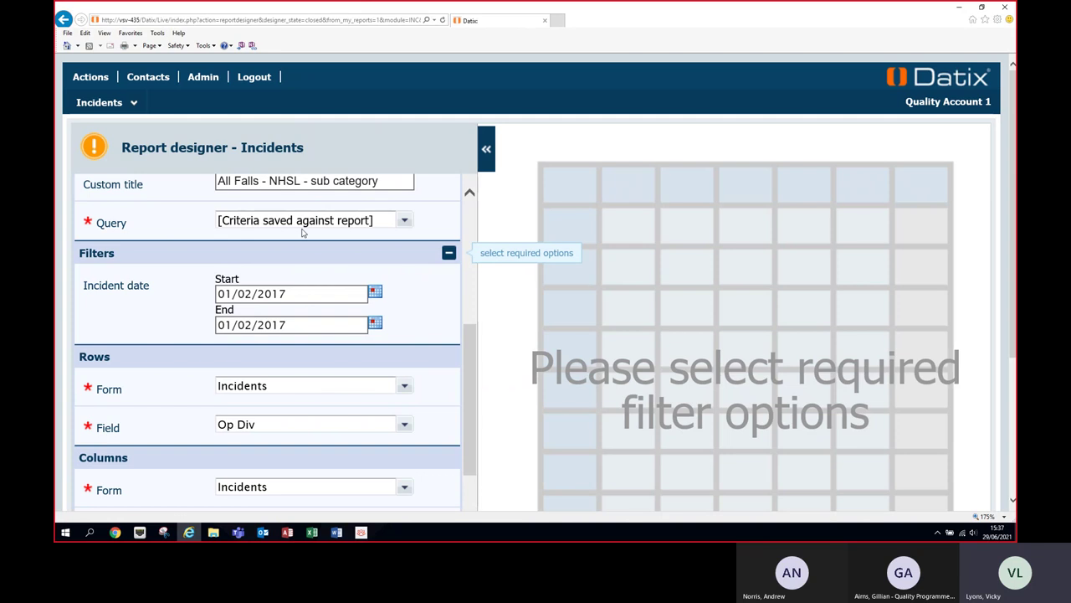
click(374, 324)
click(264, 265)
drag(469, 340, 471, 413)
scroll(469, 364, down, 3)
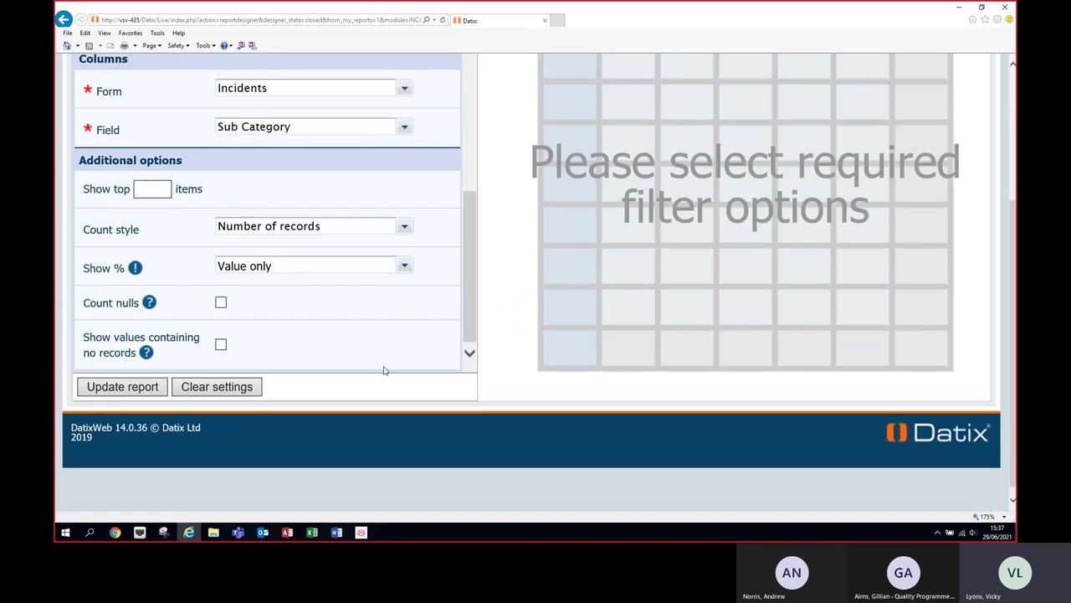
Run the report and review the February 2017 crosstab: 416 total, Acute Operating Division 334
click(122, 387)
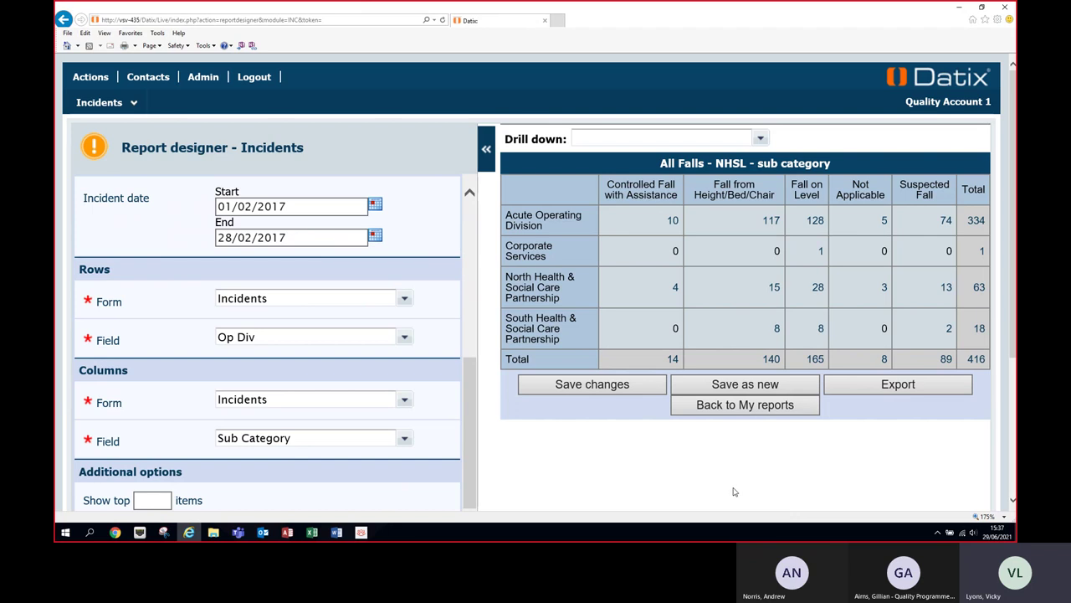
scroll(552, 428, down, 3)
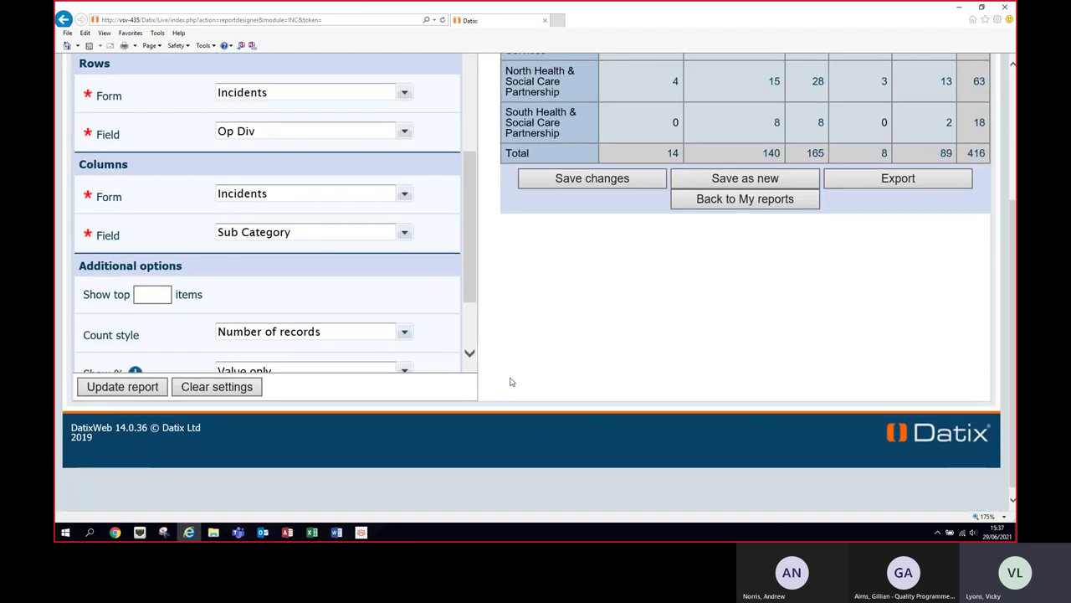
drag(470, 221, 469, 259)
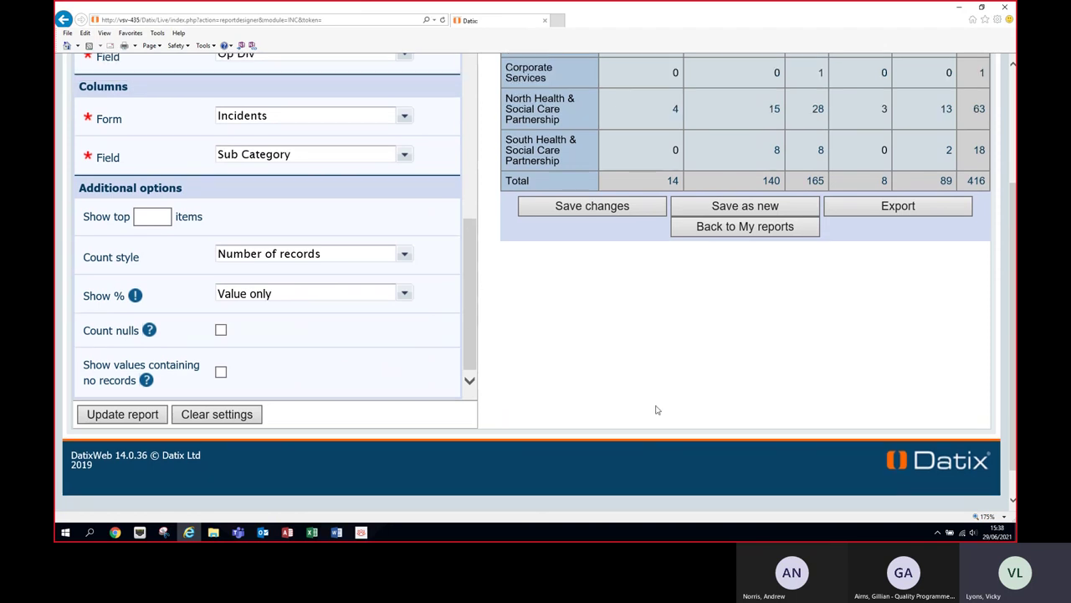
scroll(658, 410, up, 3)
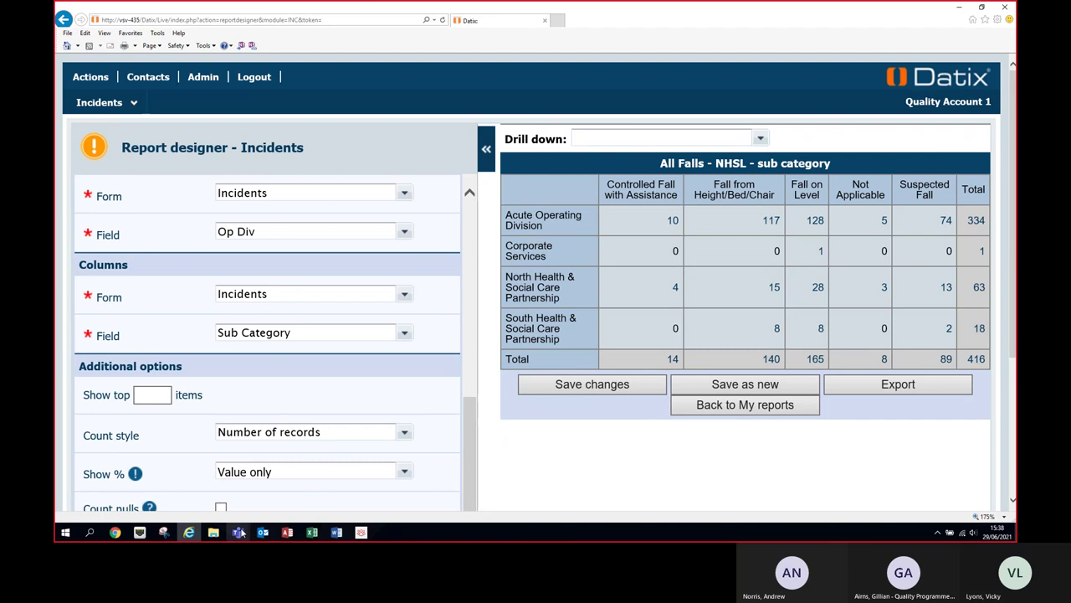
click(256, 486)
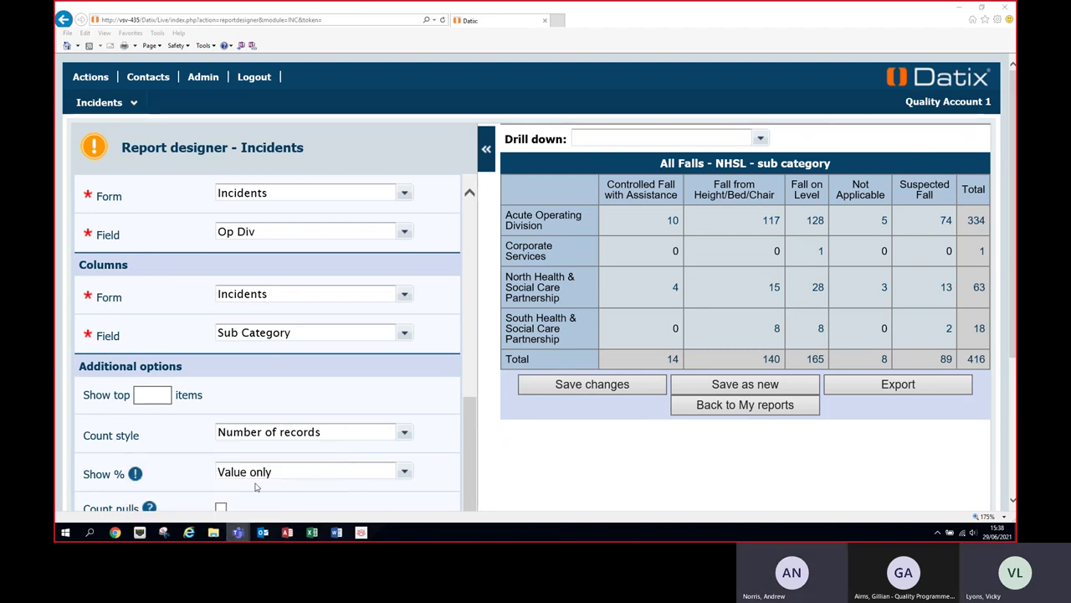
Switch to the Datix Report Training Teams meeting and stop sharing the screen
mouse_move(238, 533)
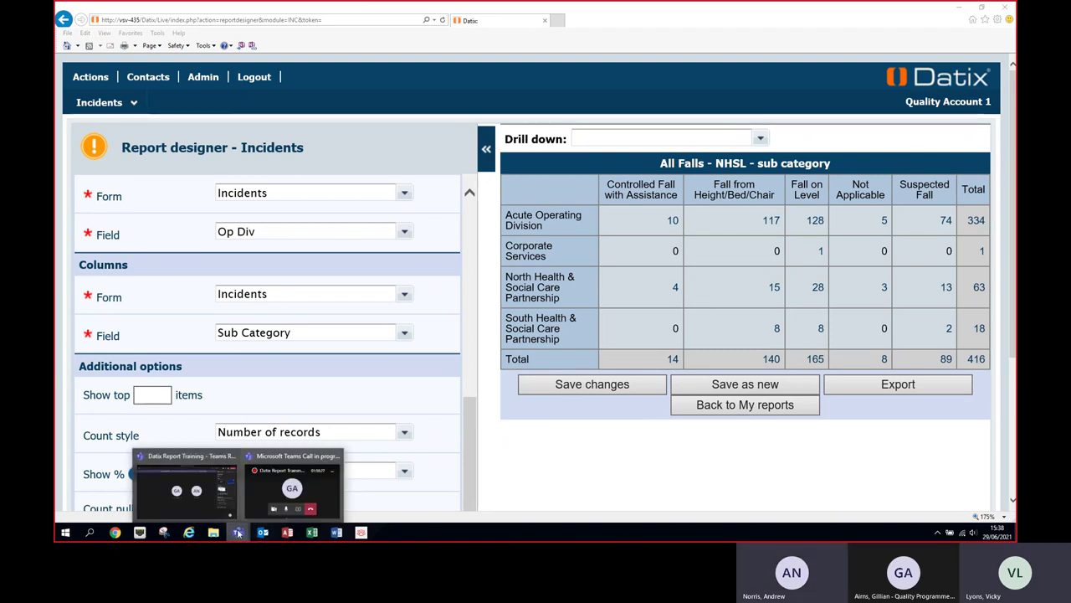
click(188, 486)
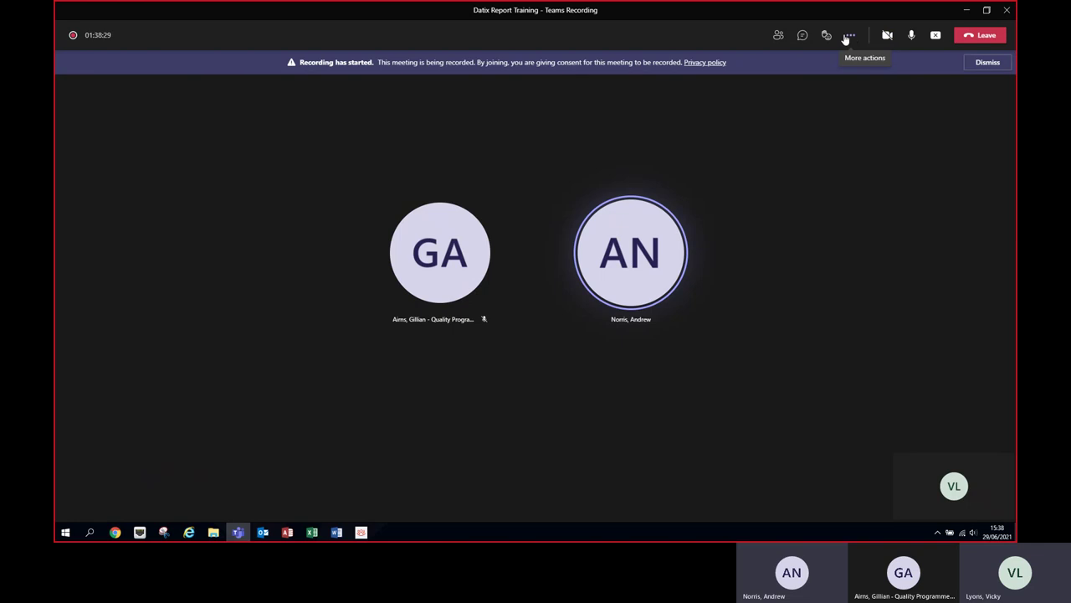
click(935, 34)
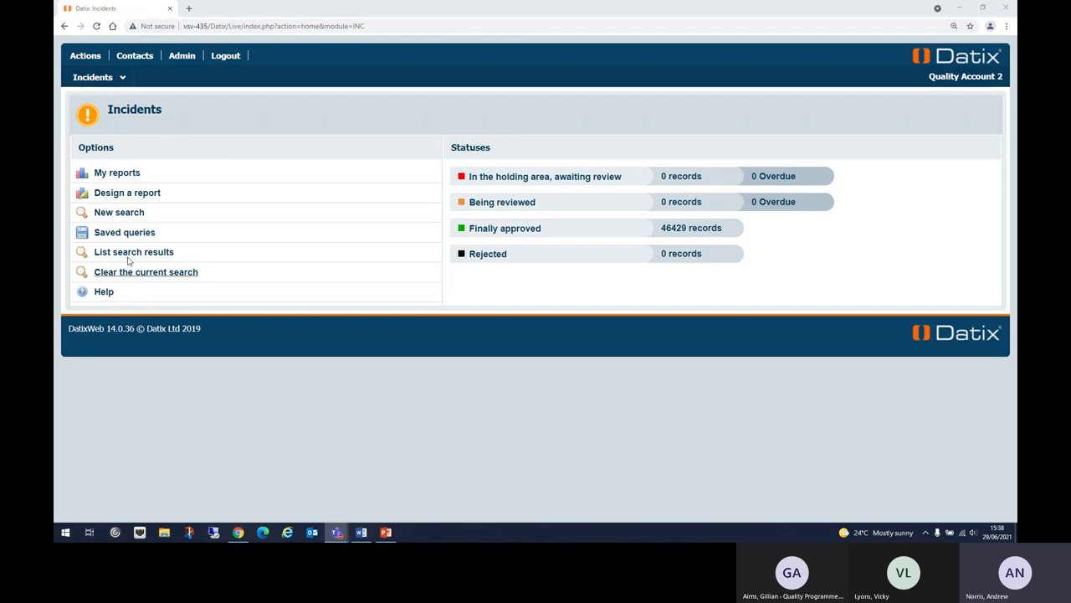
Start a blank new incident search on the DIF2 (April 2021 Update) form
click(121, 217)
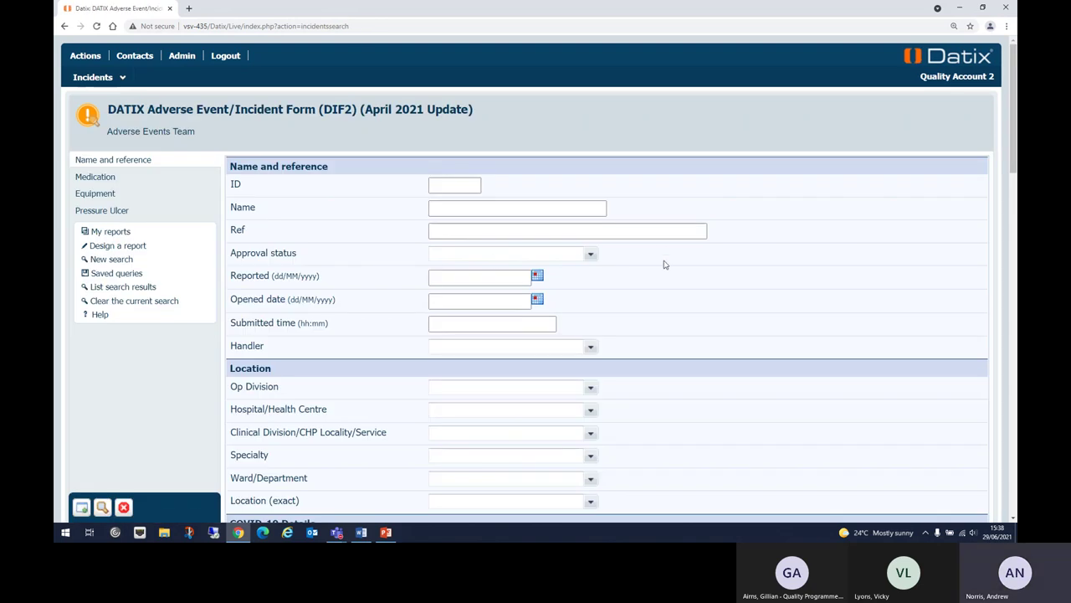
scroll(663, 265, down, 4)
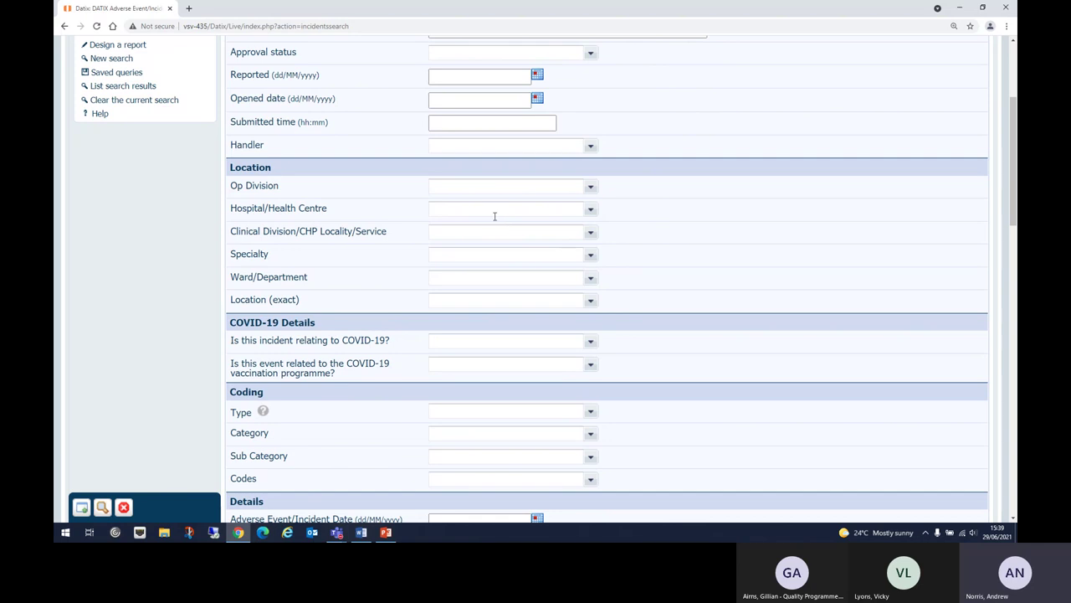
click(443, 209)
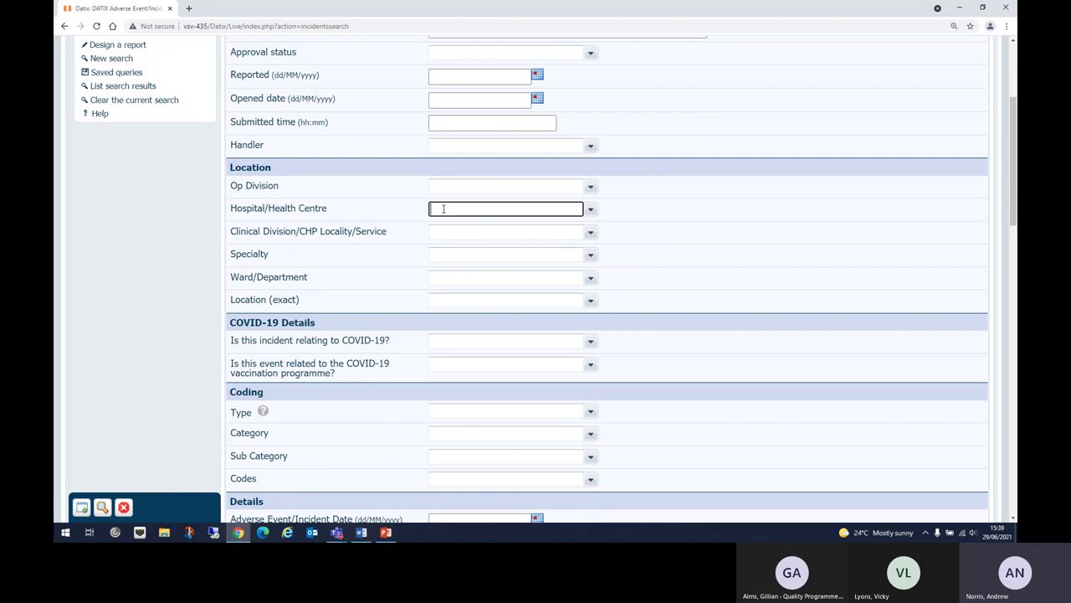
text(@prompt)
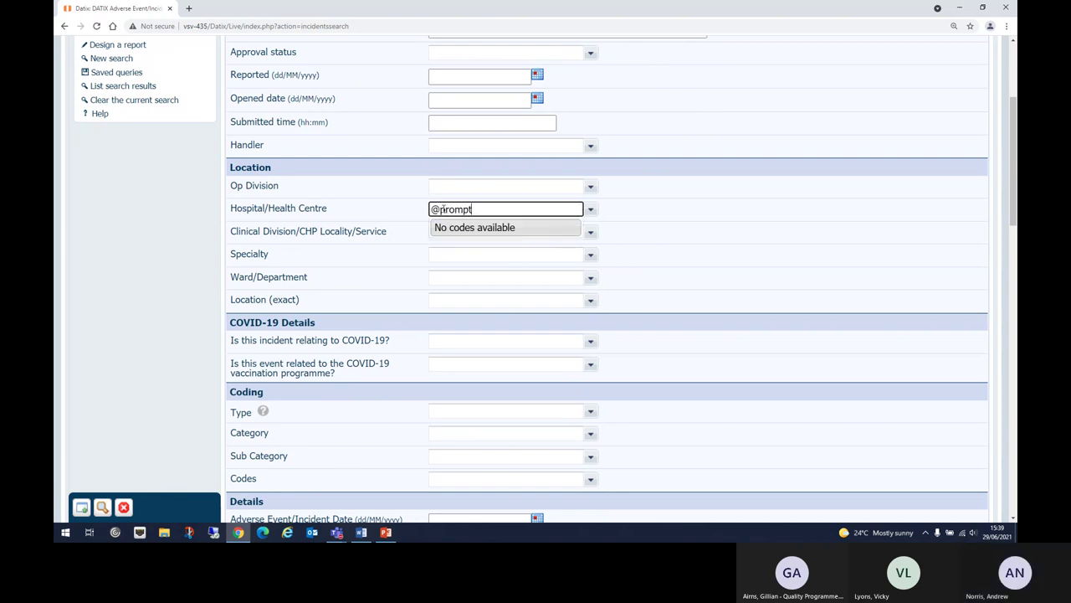
click(668, 268)
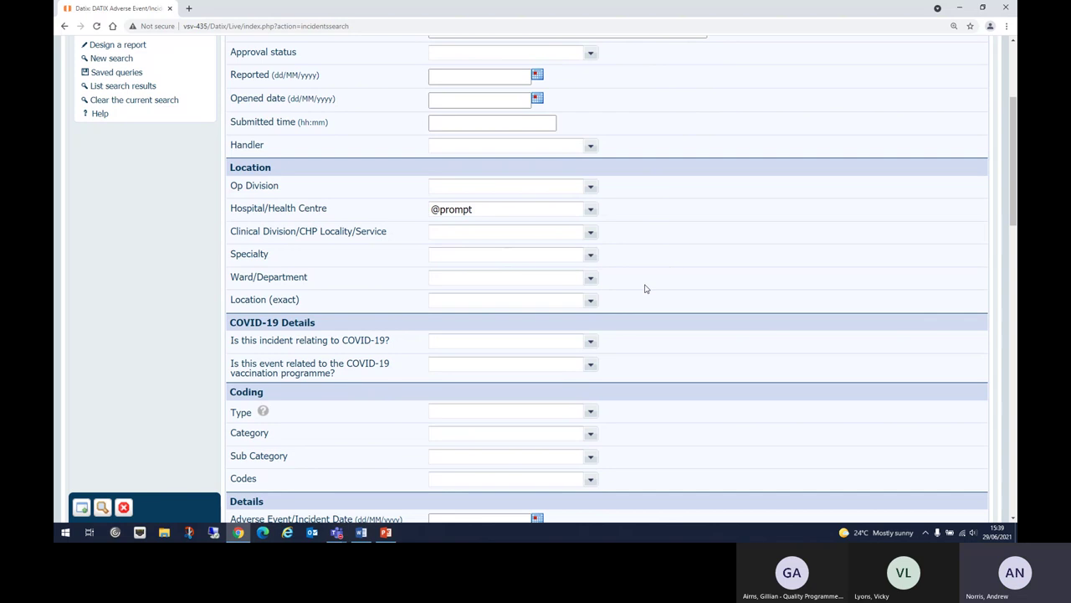
scroll(636, 303, down, 1)
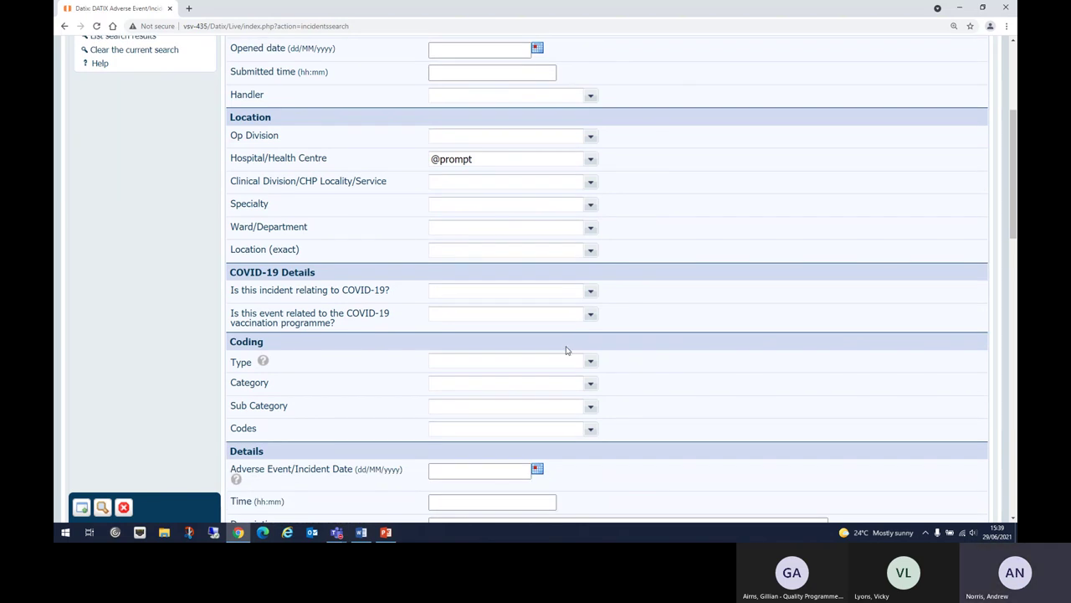
click(455, 384)
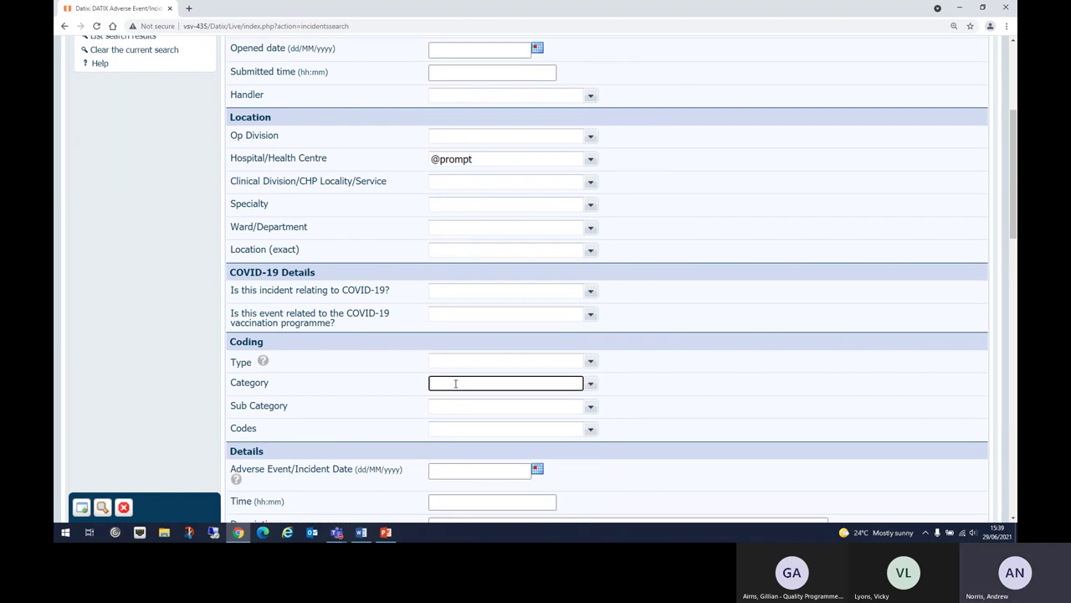
text(tran)
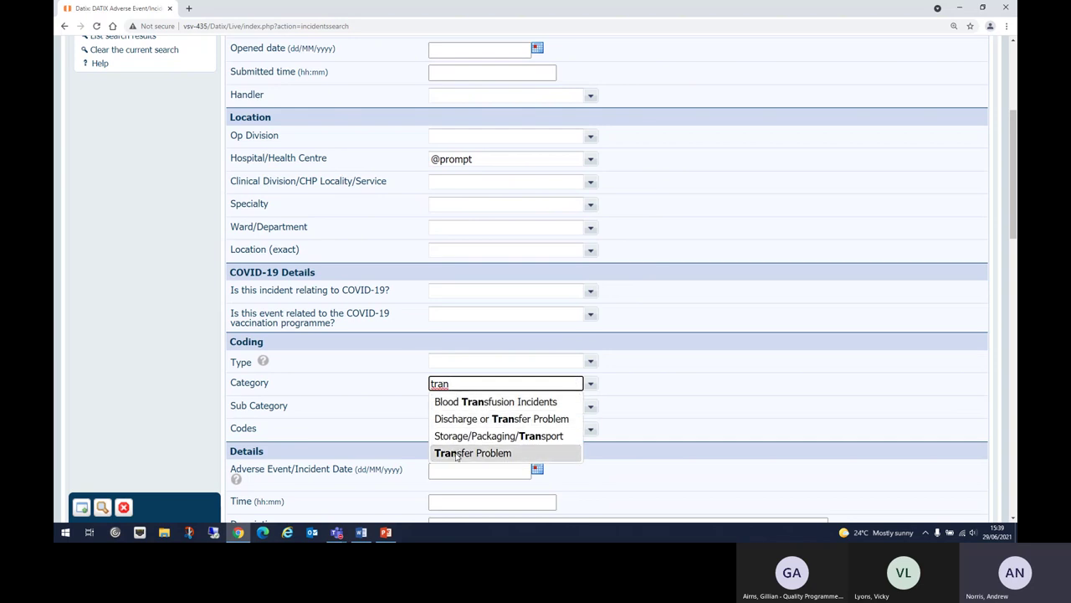
click(456, 452)
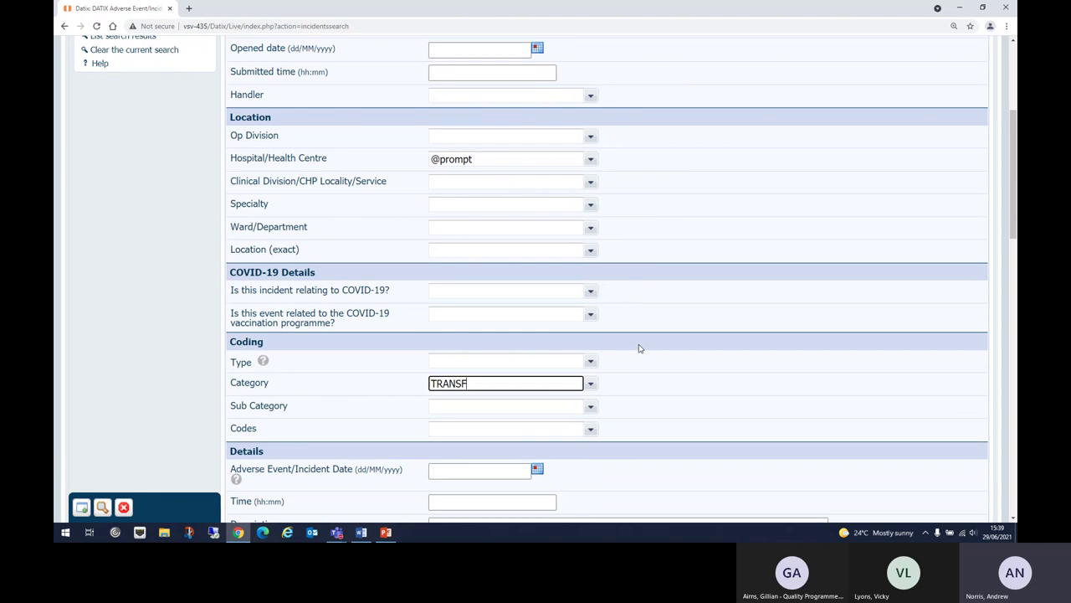
scroll(657, 341, down, 1)
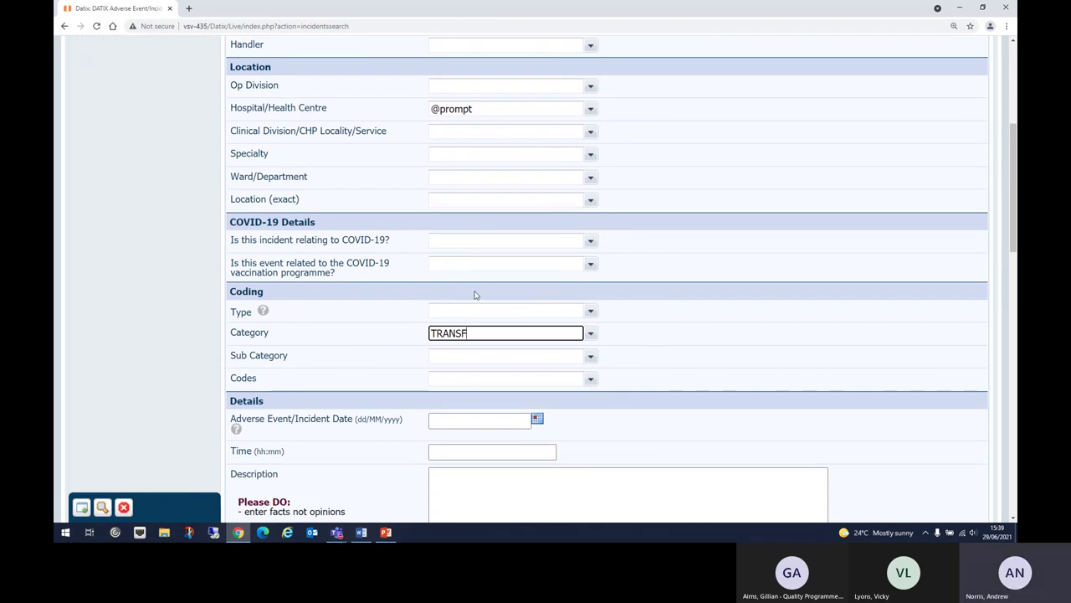
click(464, 423)
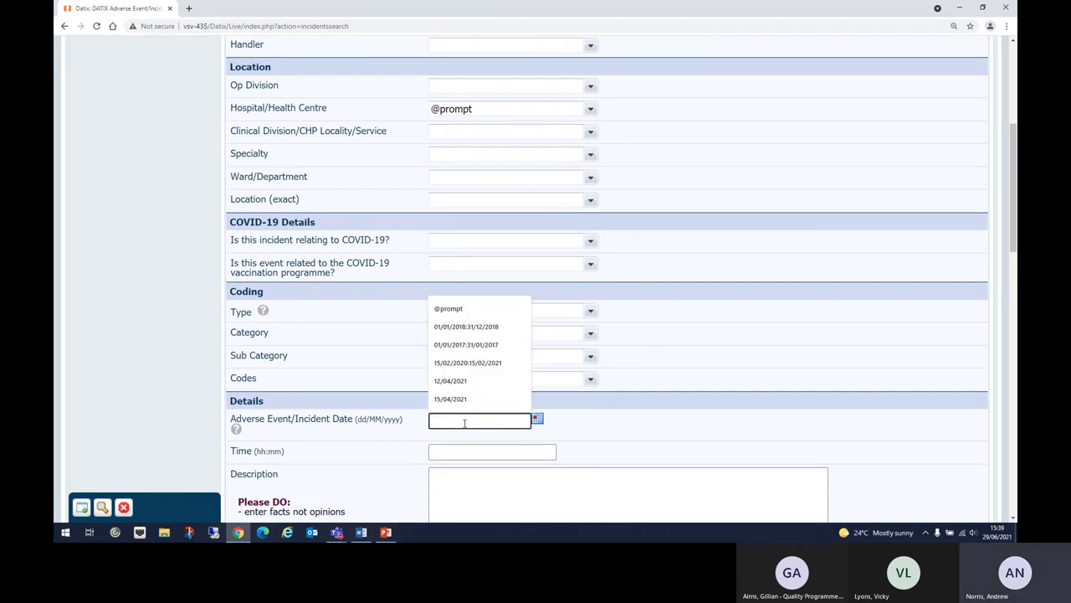
text(@pro)
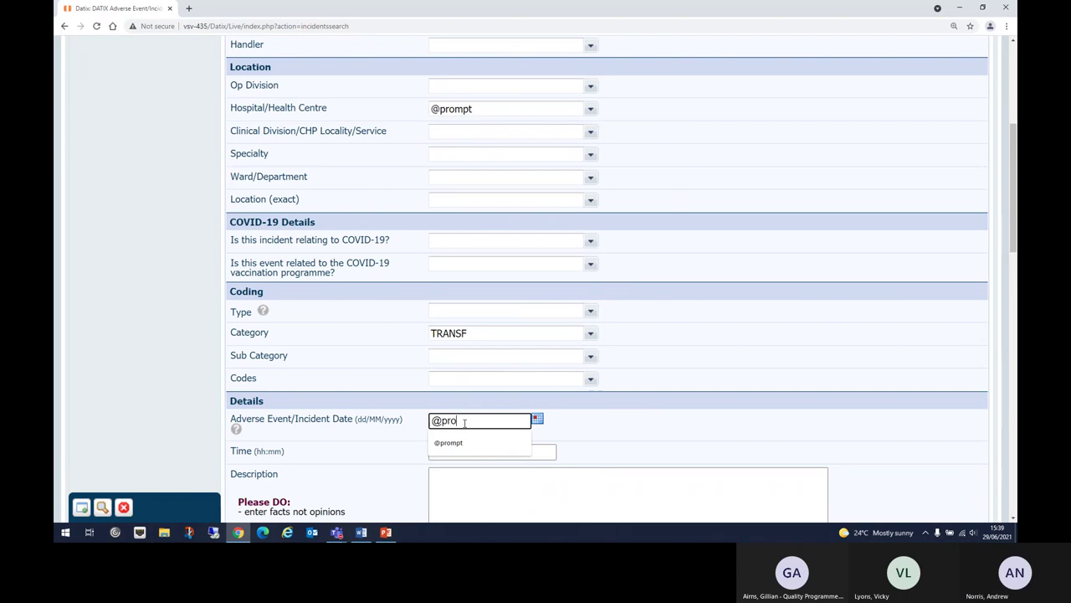
text(mpt)
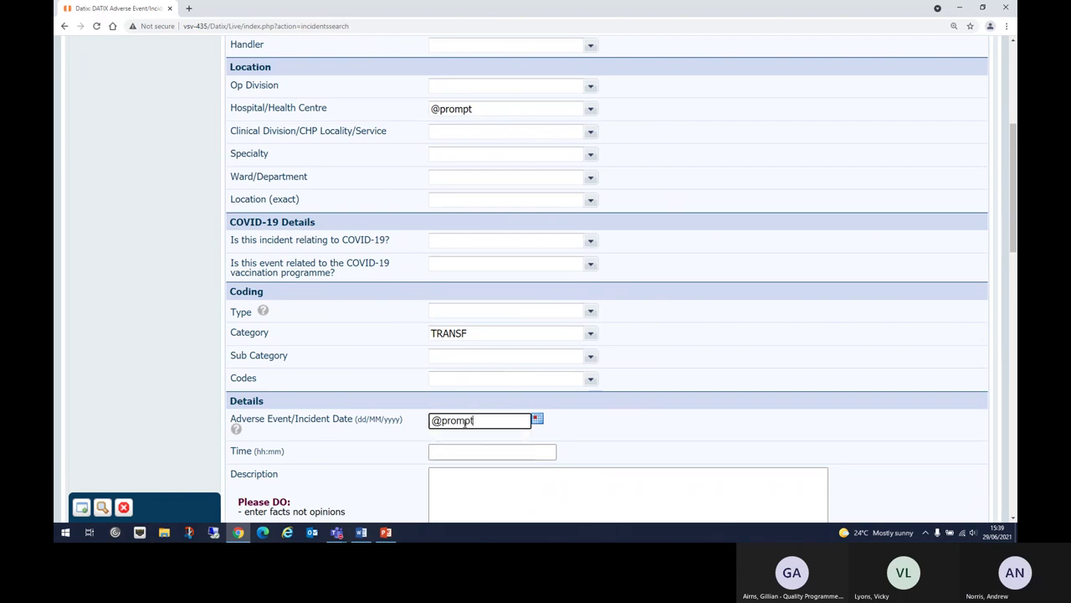
click(675, 424)
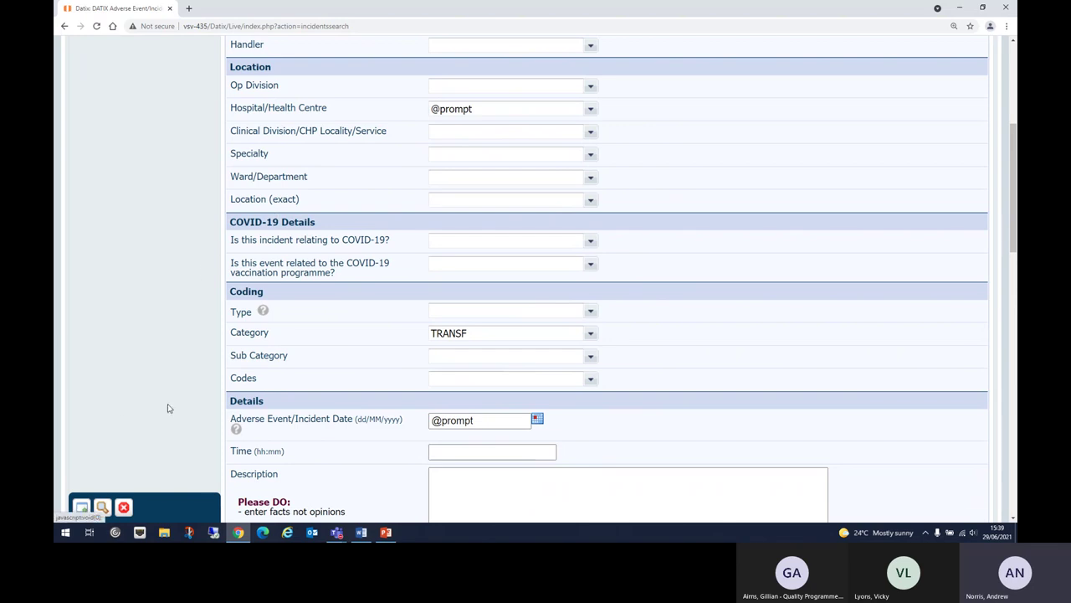
scroll(276, 349, up, 1)
scroll(277, 348, up, 2)
scroll(276, 348, down, 5)
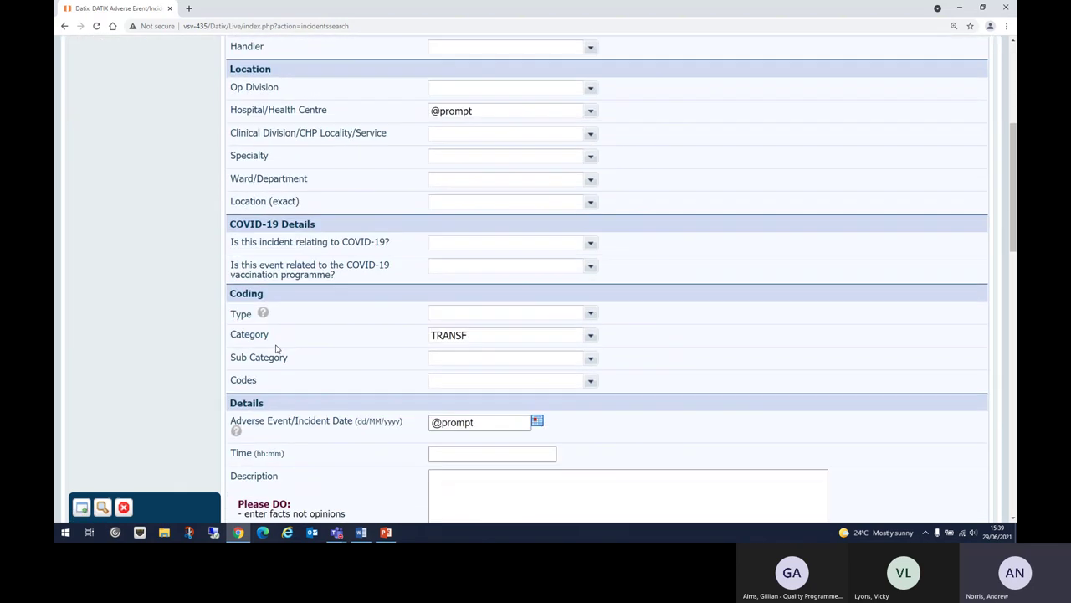
scroll(276, 348, up, 2)
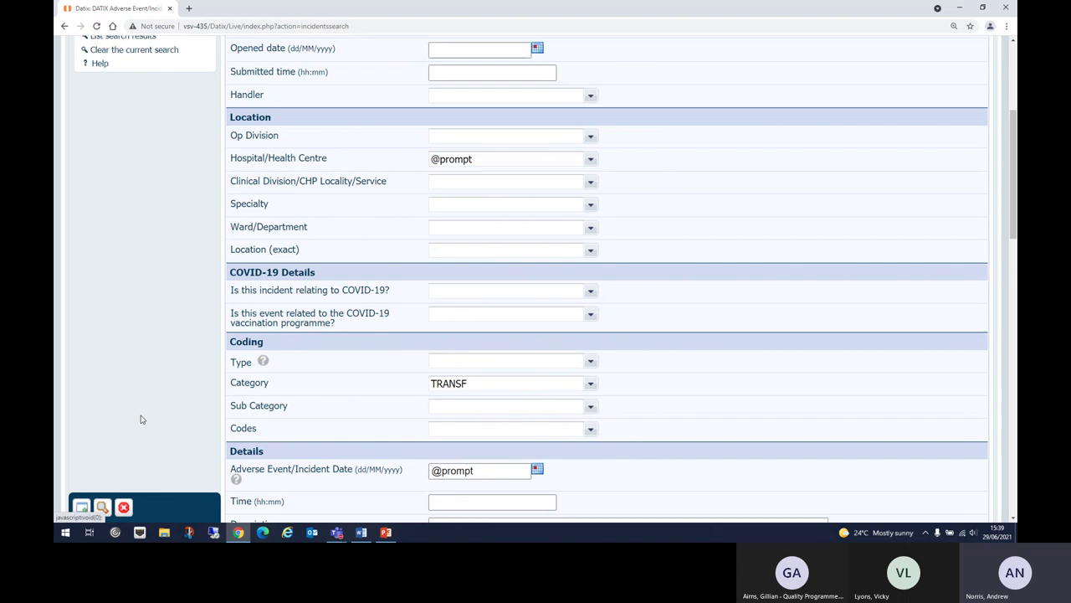
Run the search and answer the hospital prompt with University Hospital Monklands
click(101, 508)
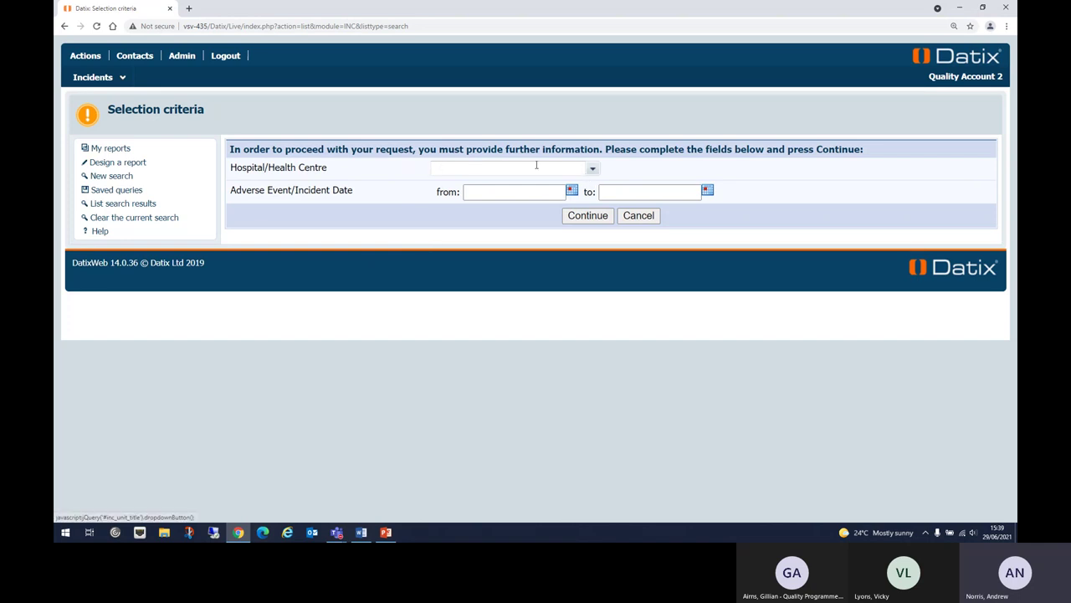
click(510, 168)
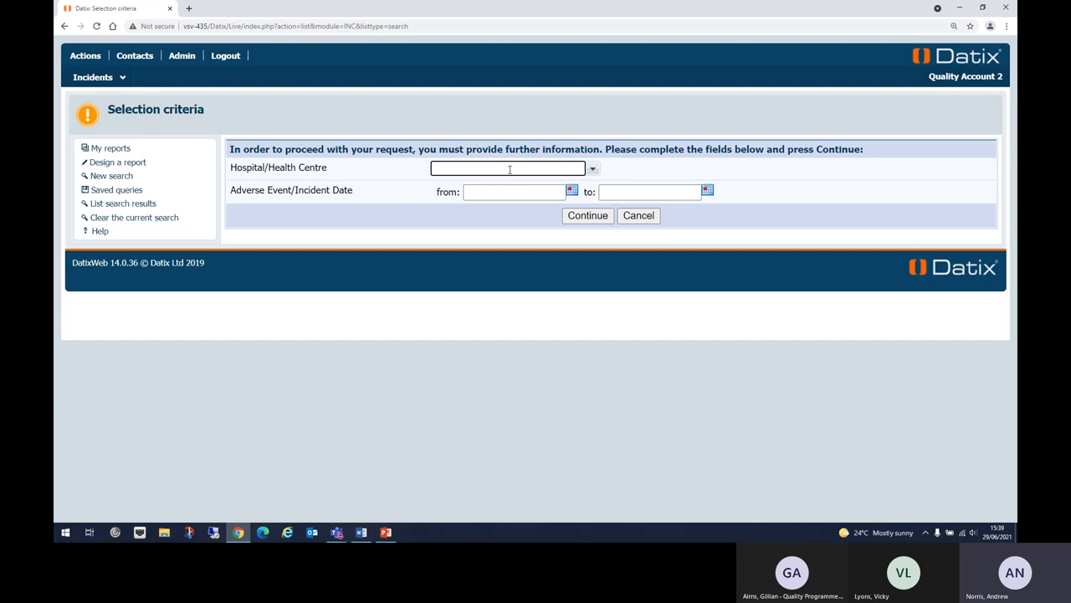
text(univer)
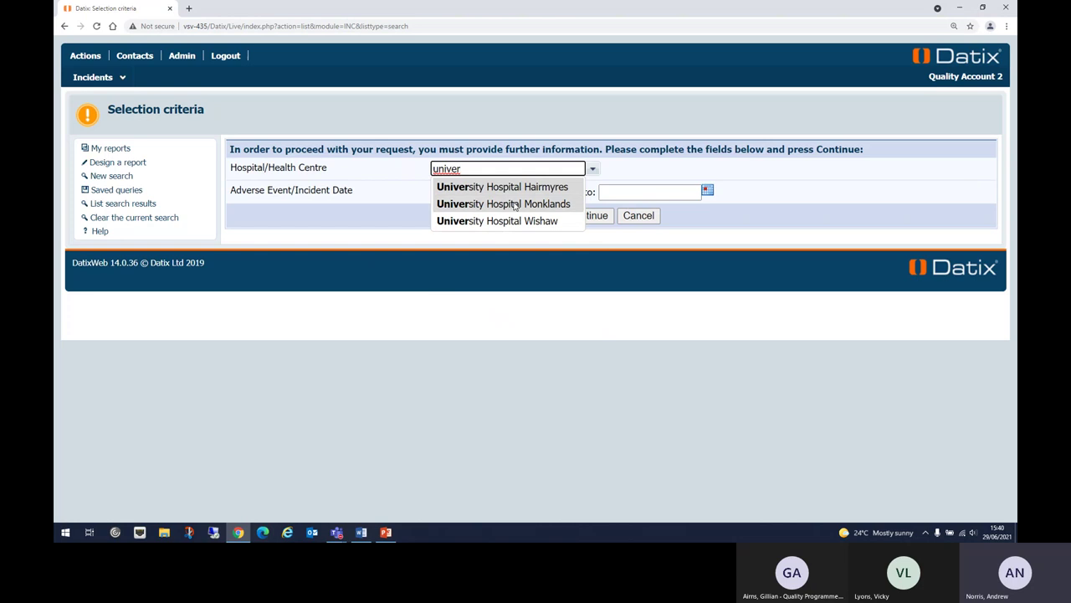
click(508, 224)
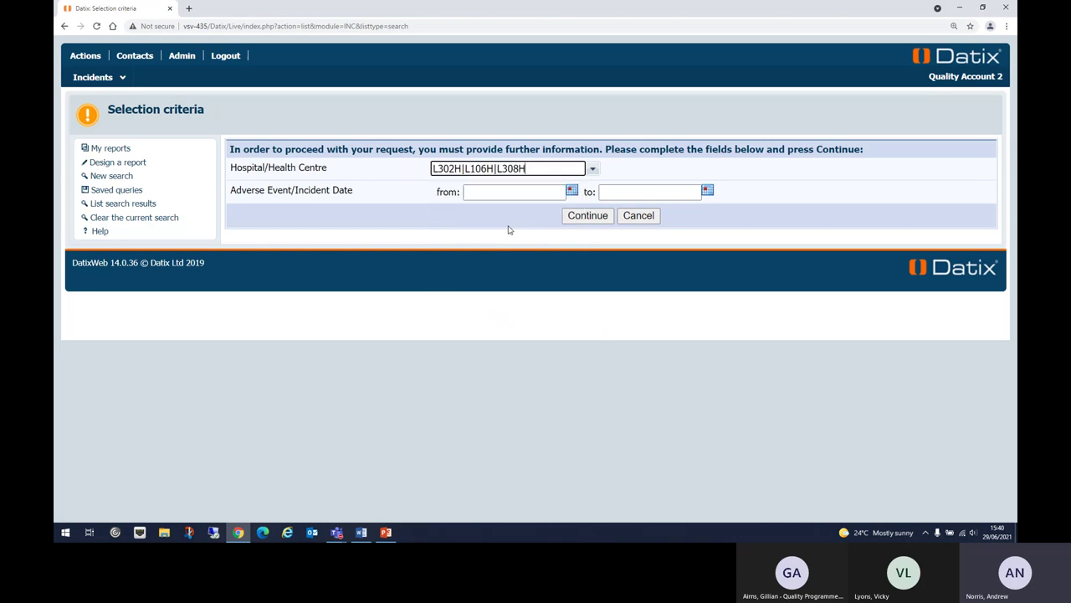
drag(528, 167, 441, 182)
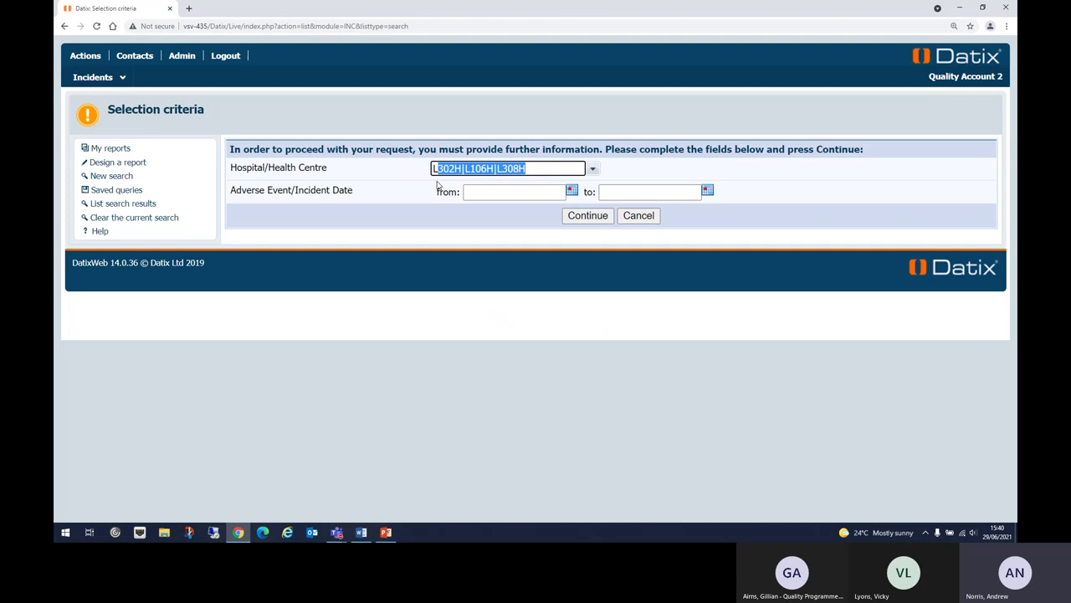
key(BackSpace)
key(BackSpace)
text(m)
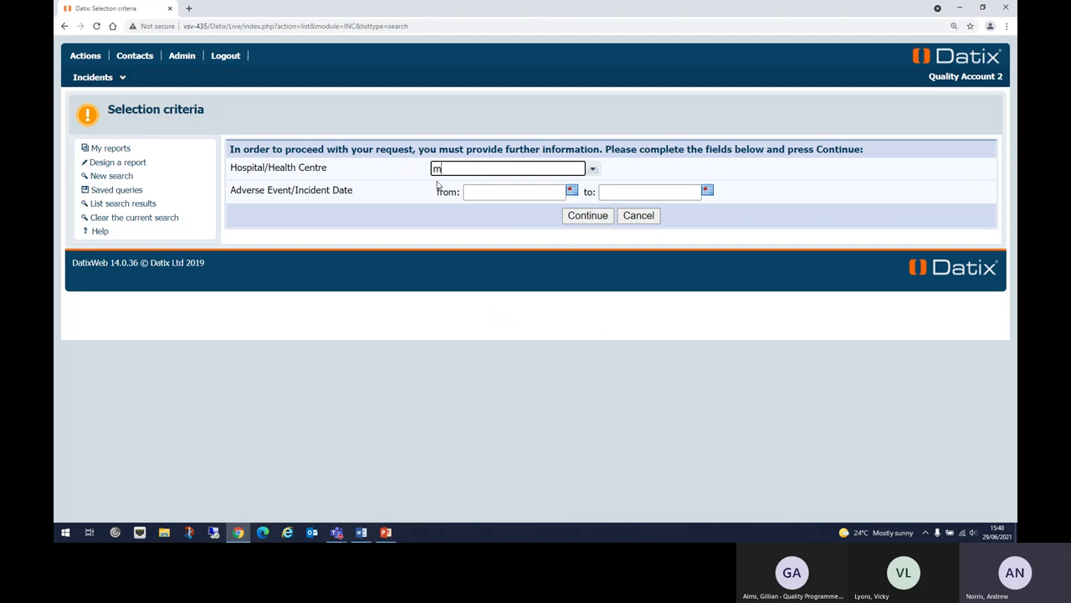
text(onk)
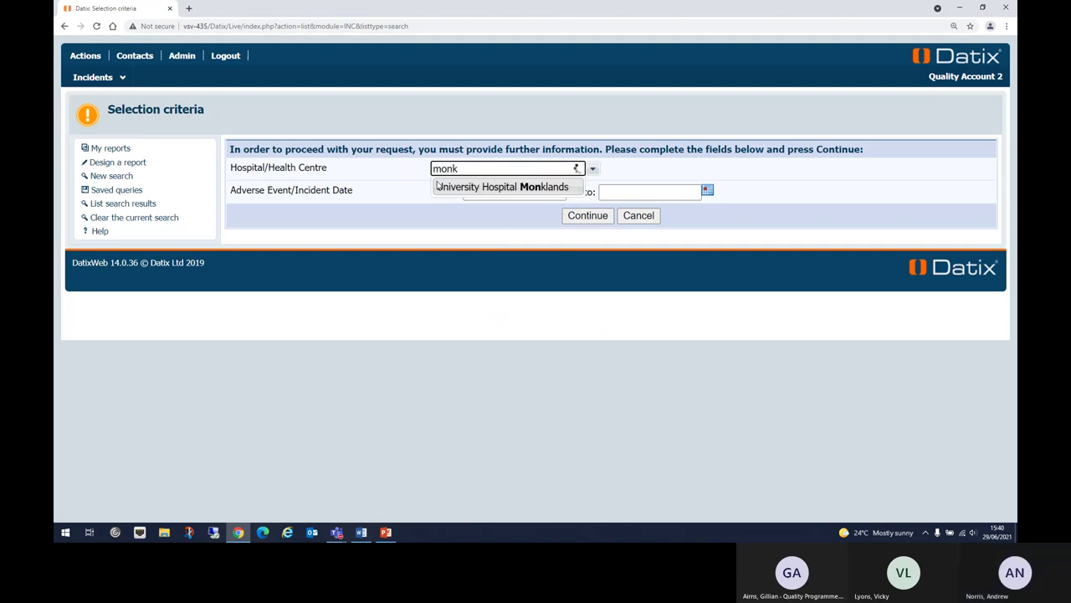
click(463, 189)
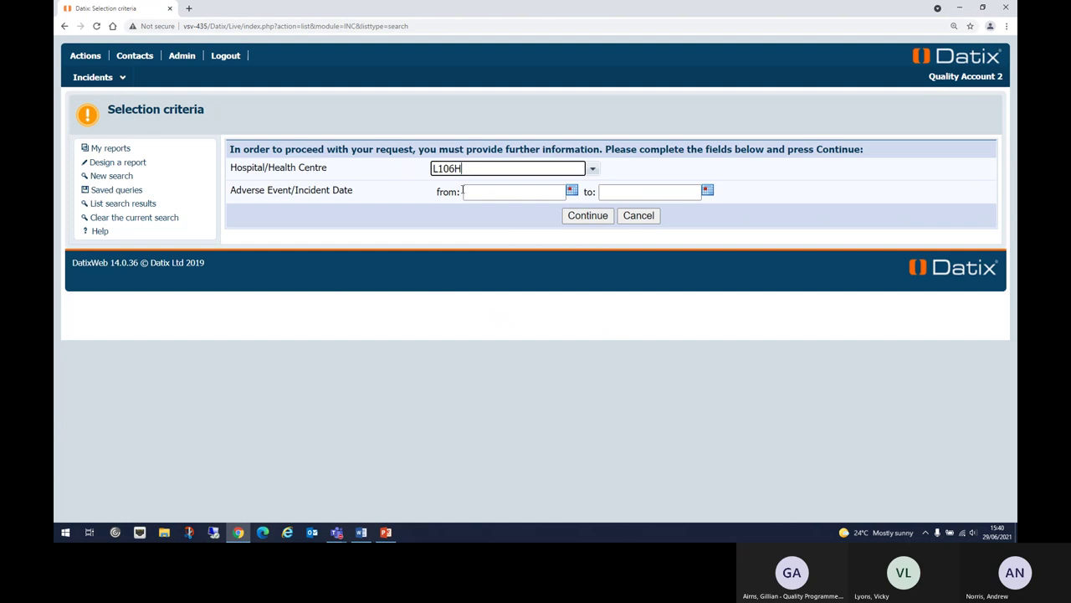
Set the From date to 01/01/2018
click(562, 192)
click(571, 191)
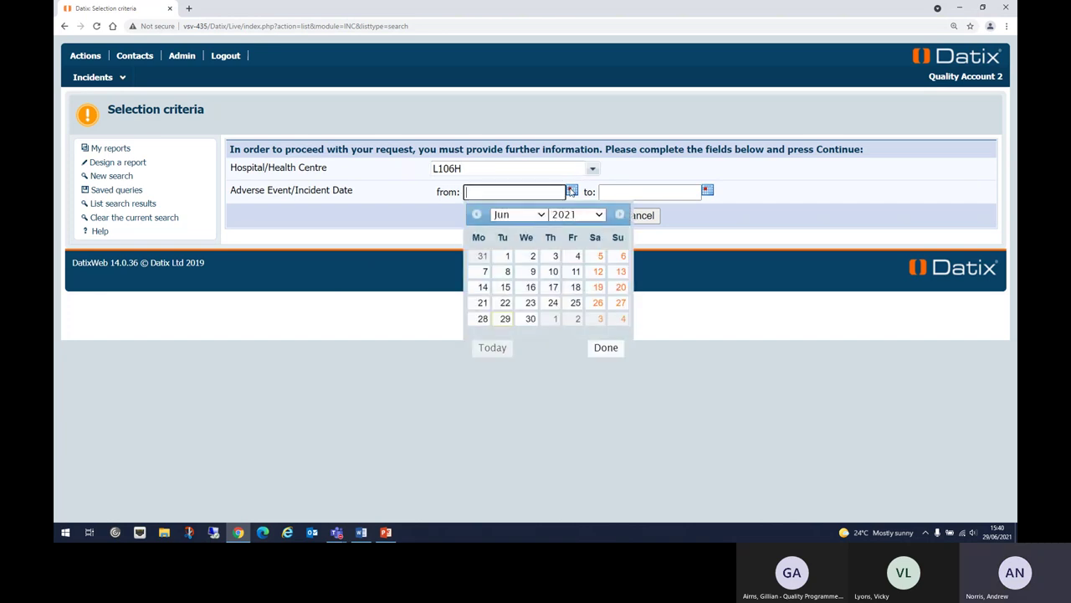
click(536, 215)
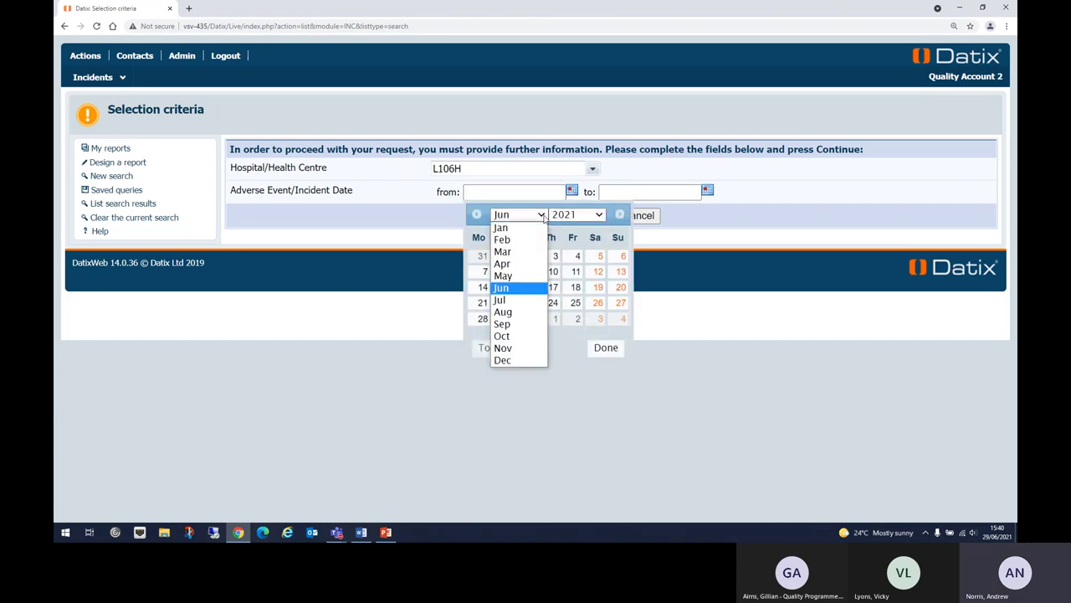
click(514, 228)
click(576, 215)
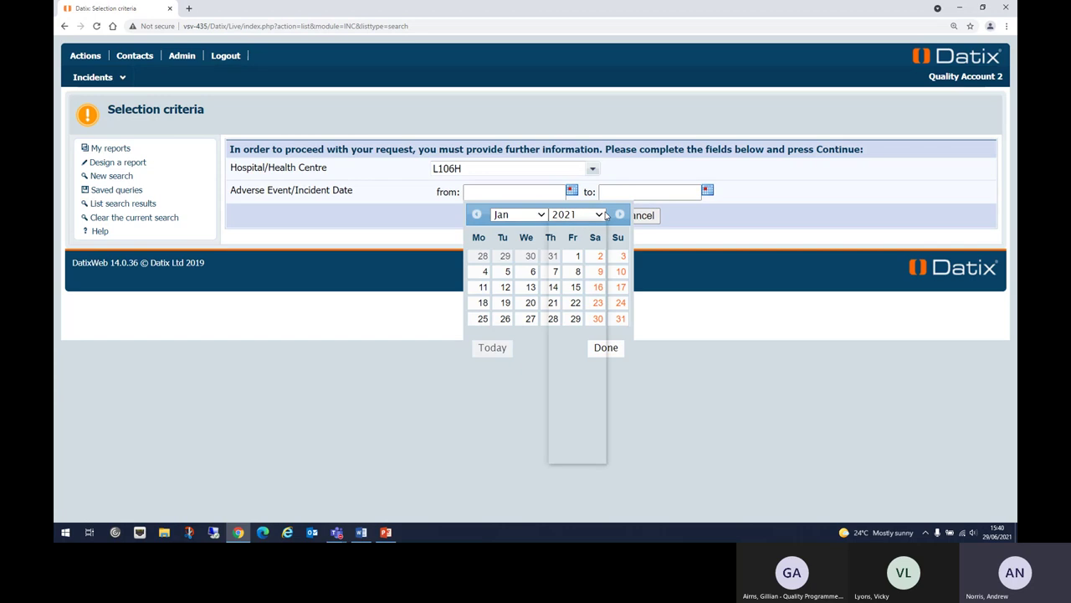
click(570, 421)
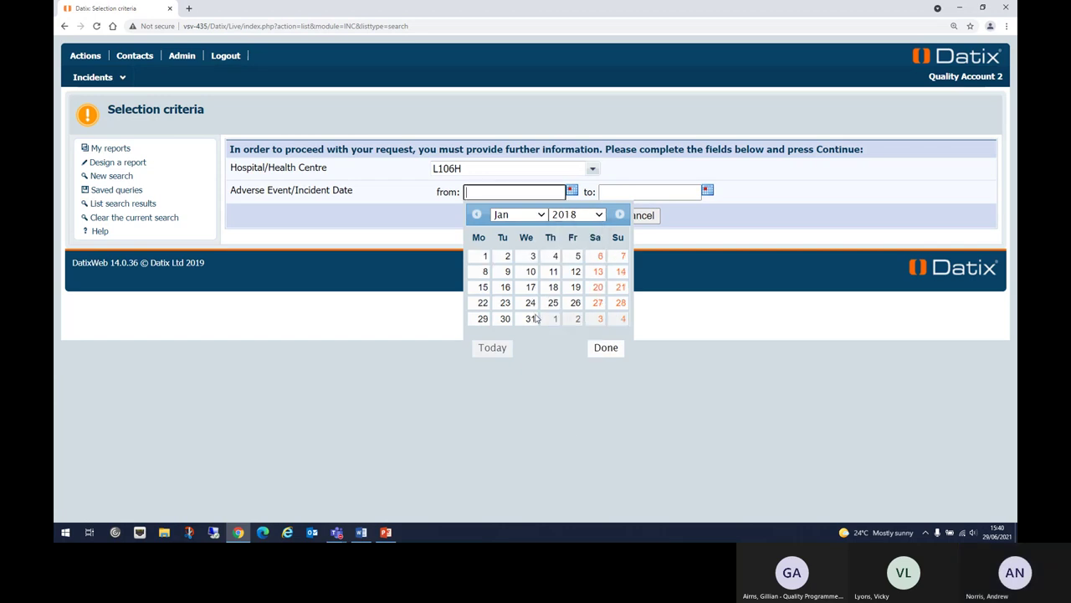
click(484, 256)
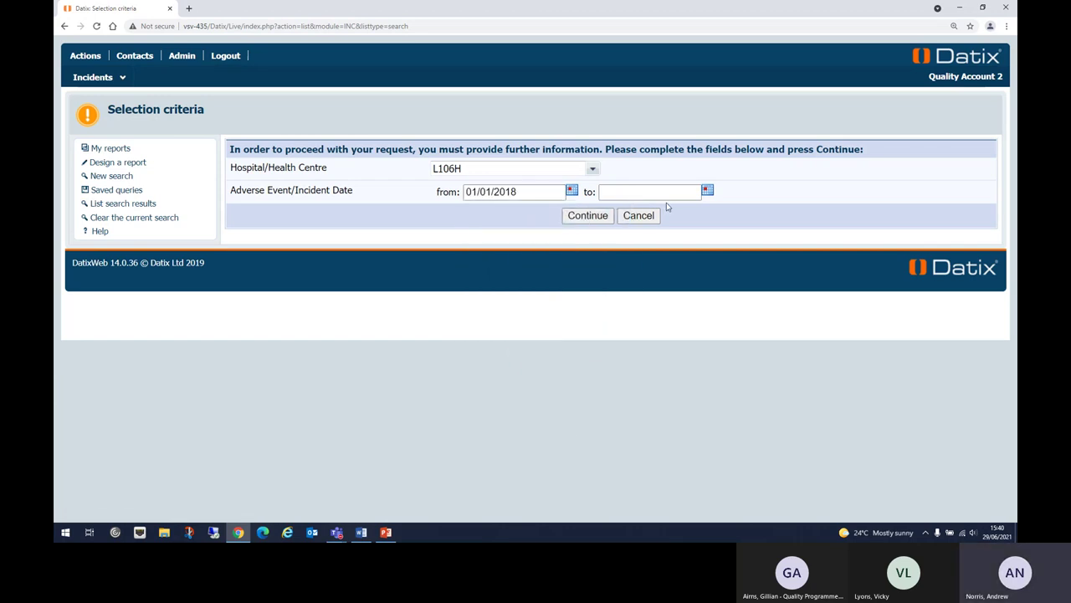
Set the To date to 31/12/2018 and continue to the search results
click(707, 190)
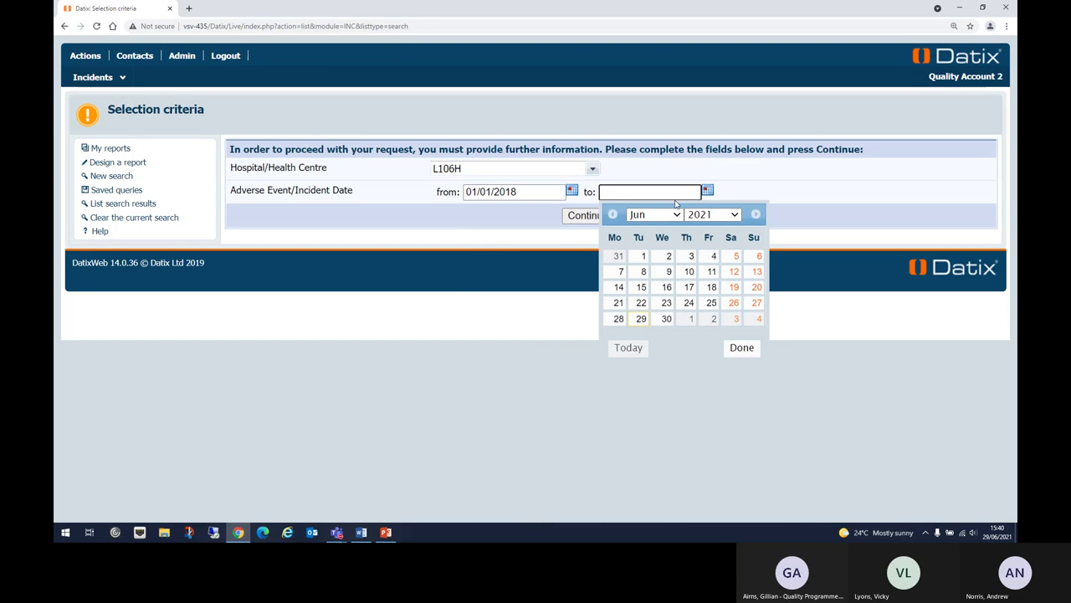
click(661, 215)
click(641, 359)
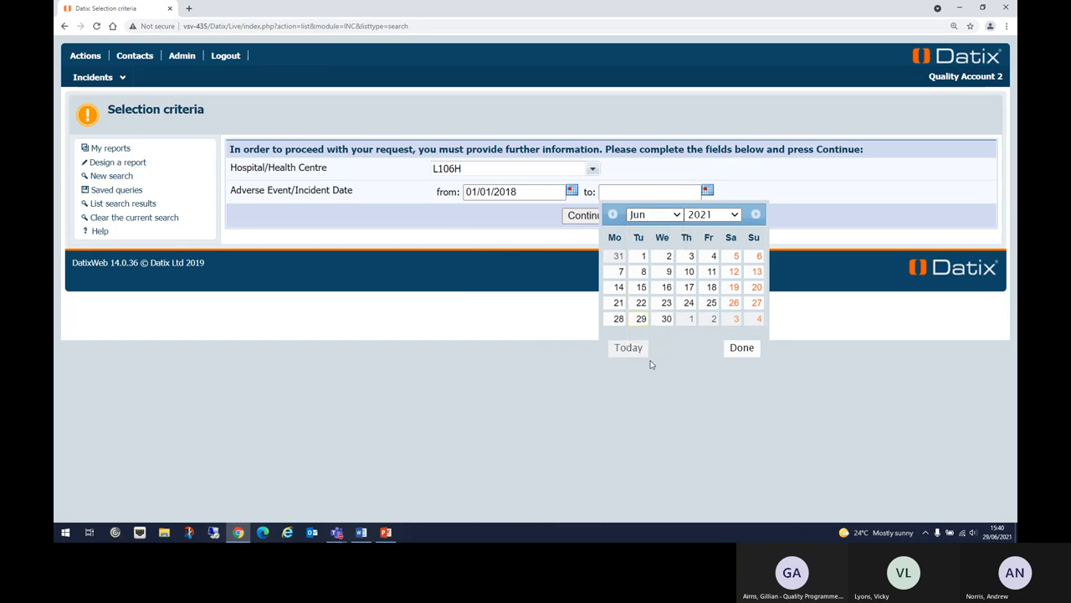
click(734, 215)
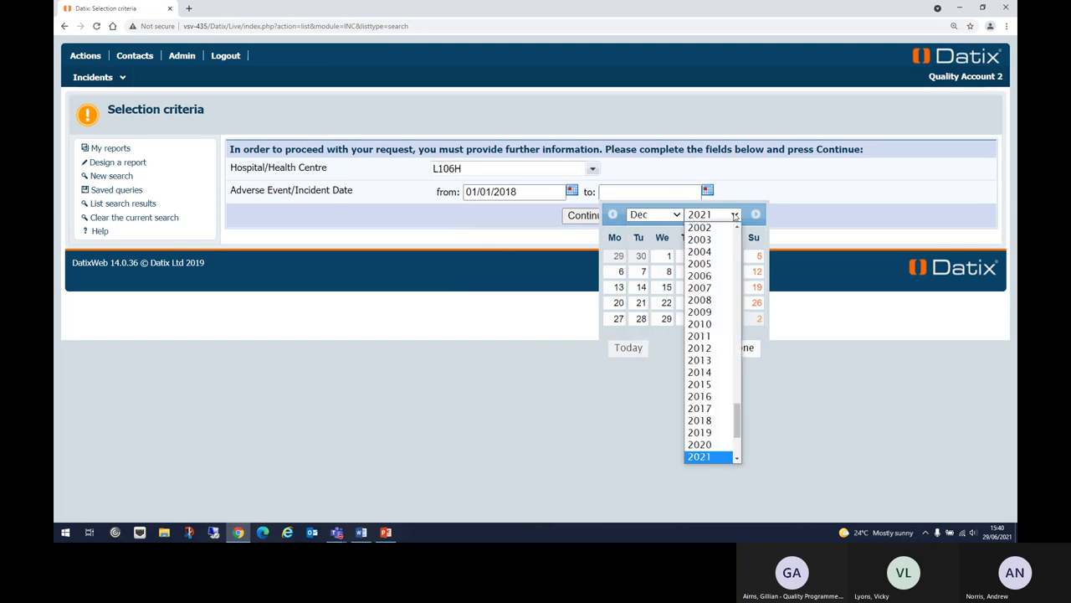
click(698, 421)
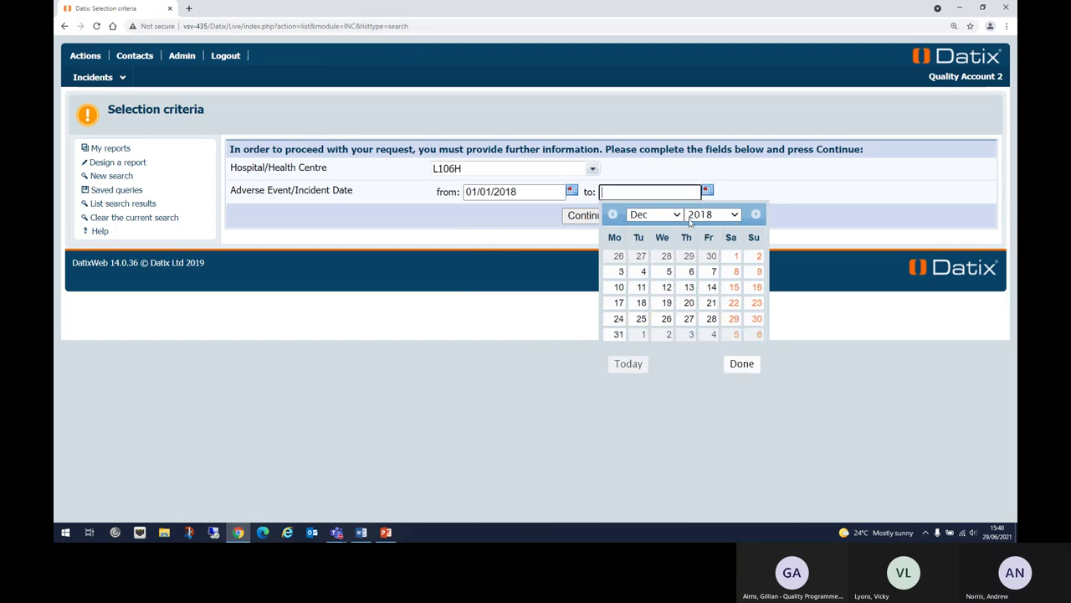
click(619, 334)
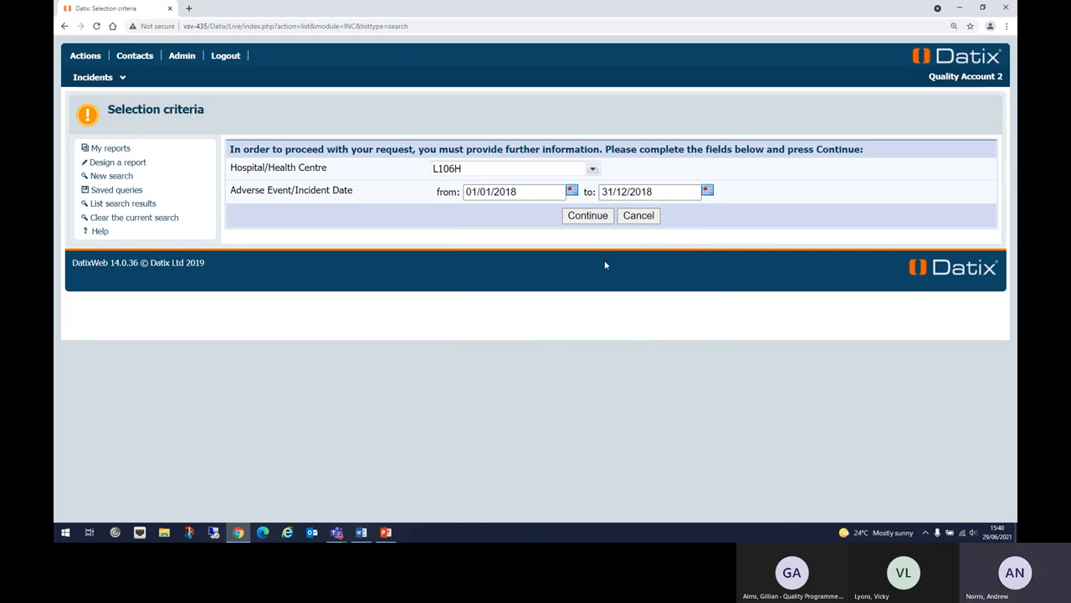
click(577, 218)
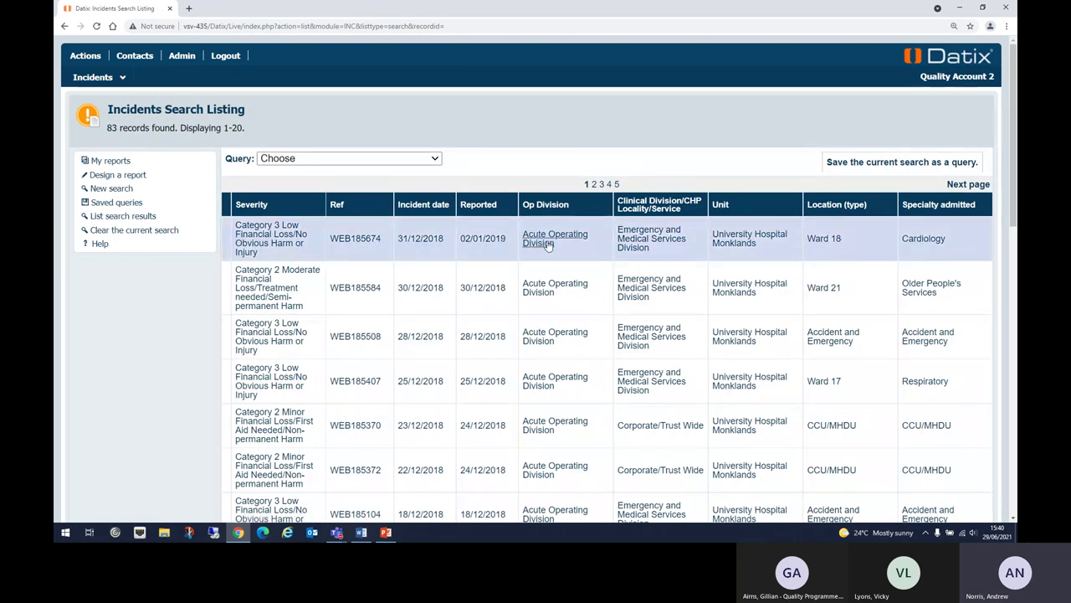
Scroll through the 83 Monklands 2018 incidents, listed newest first from 31/12/2018
scroll(549, 243, down, 1)
scroll(548, 243, down, 1)
scroll(548, 243, up, 2)
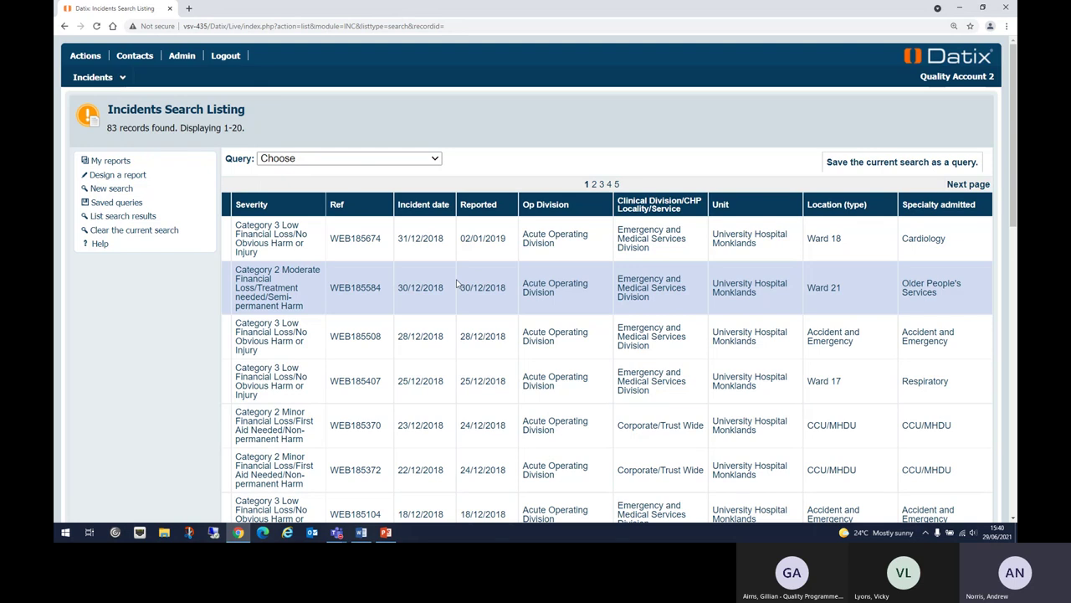
Design an SPC Run chart report from these results for Unit L106H, 01/01/2018–31/12/2018
click(124, 179)
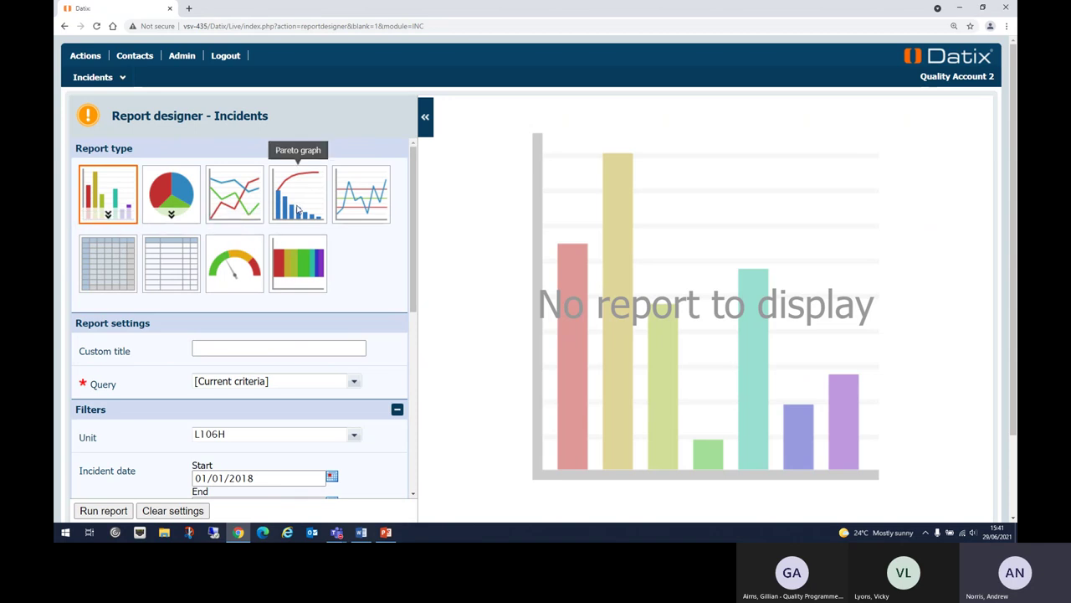
click(343, 196)
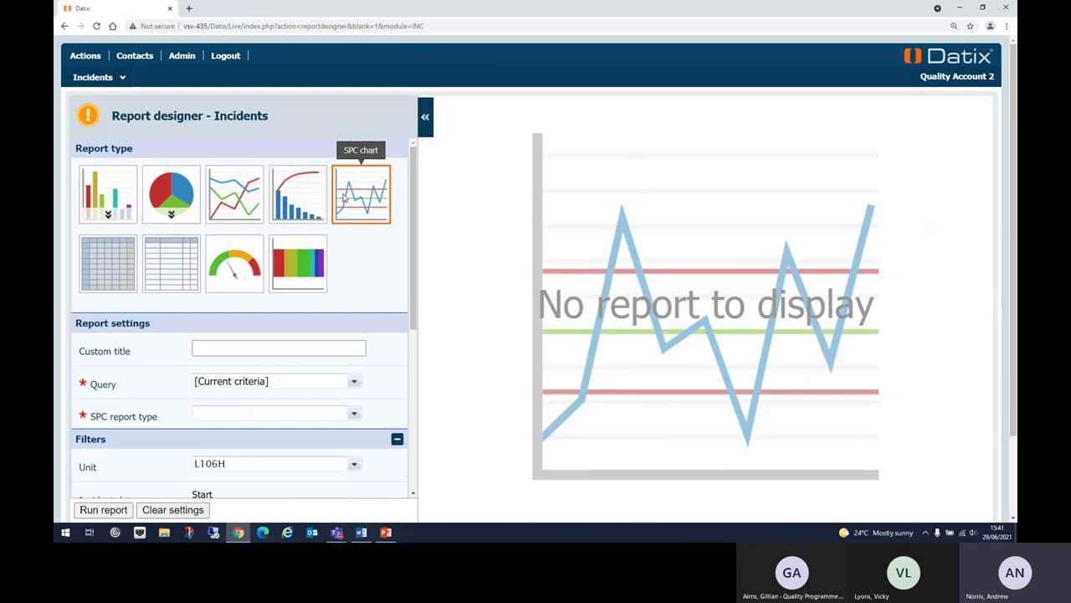
scroll(301, 219, down, 1)
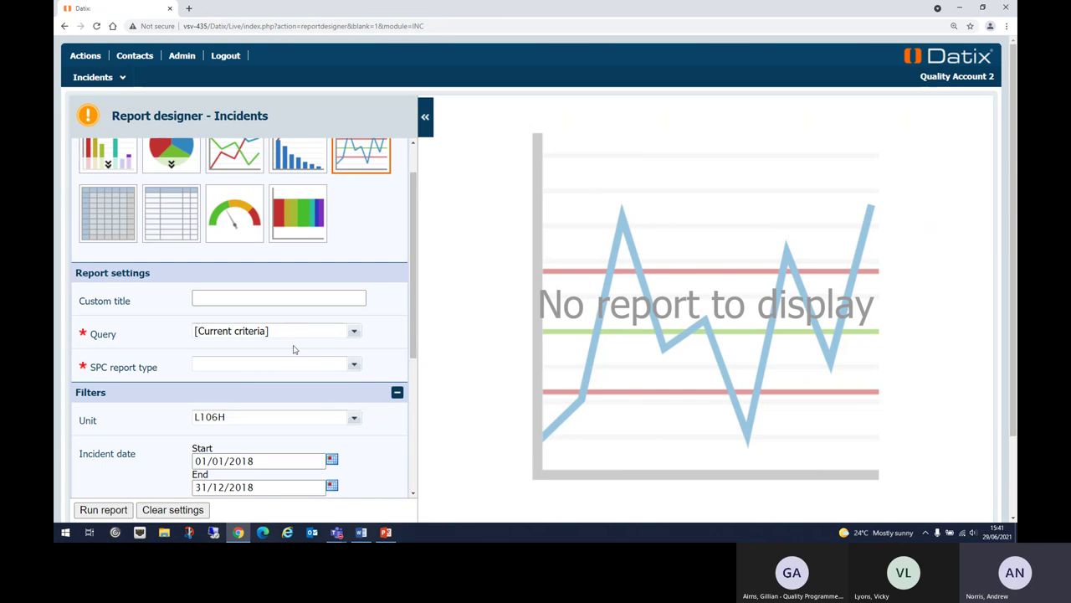
scroll(306, 323, down, 1)
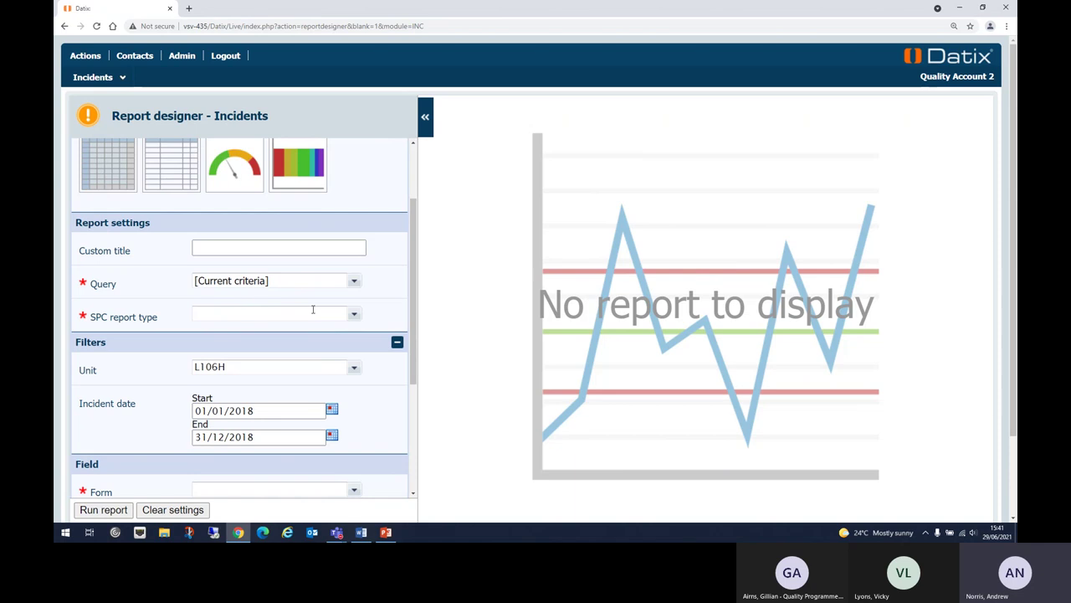
click(353, 314)
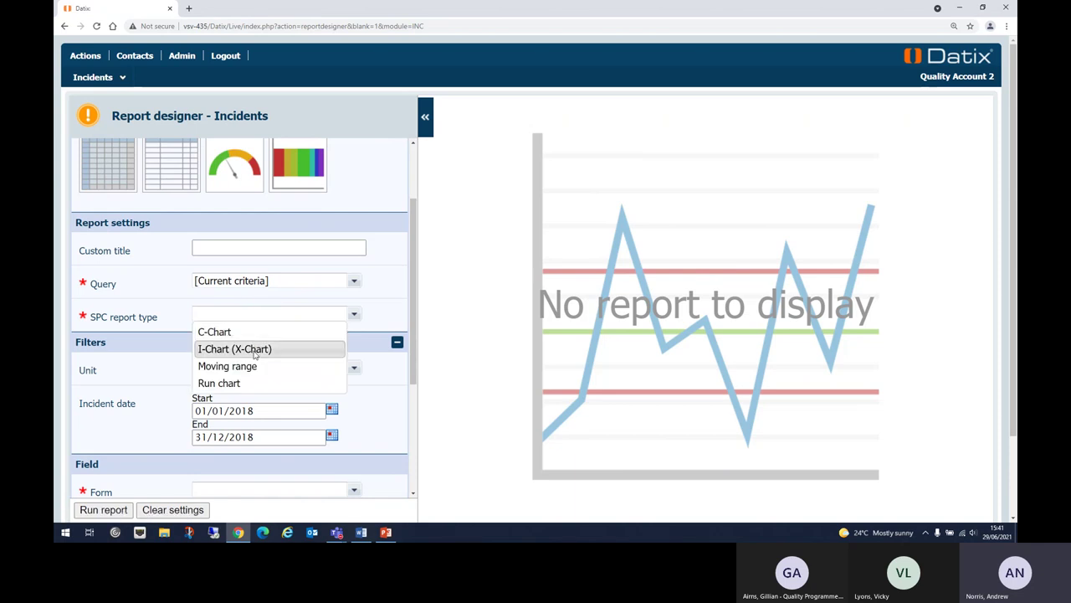
click(219, 383)
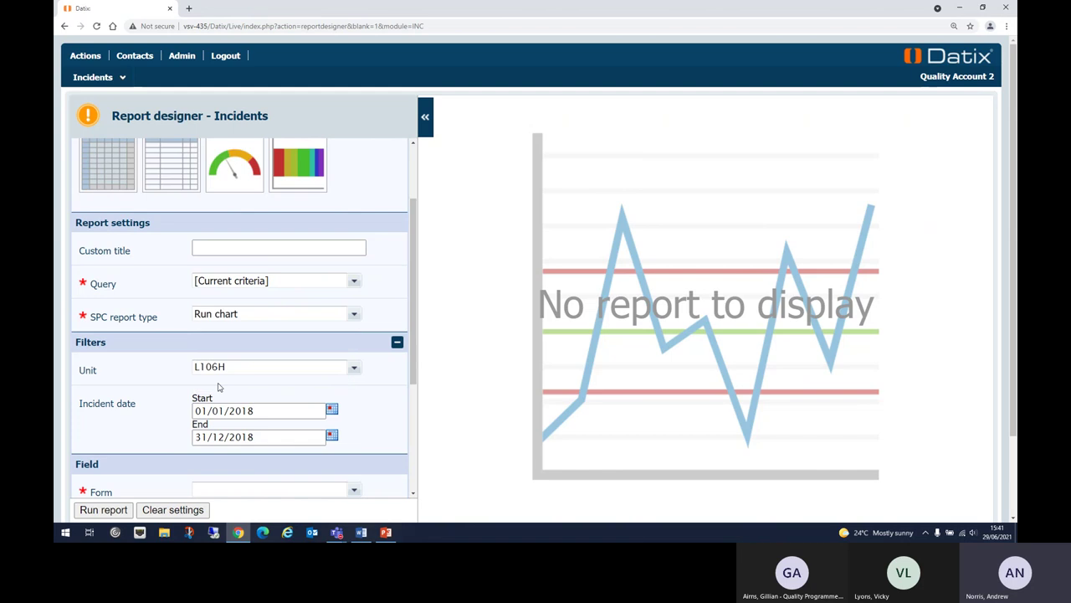
scroll(237, 314, down, 1)
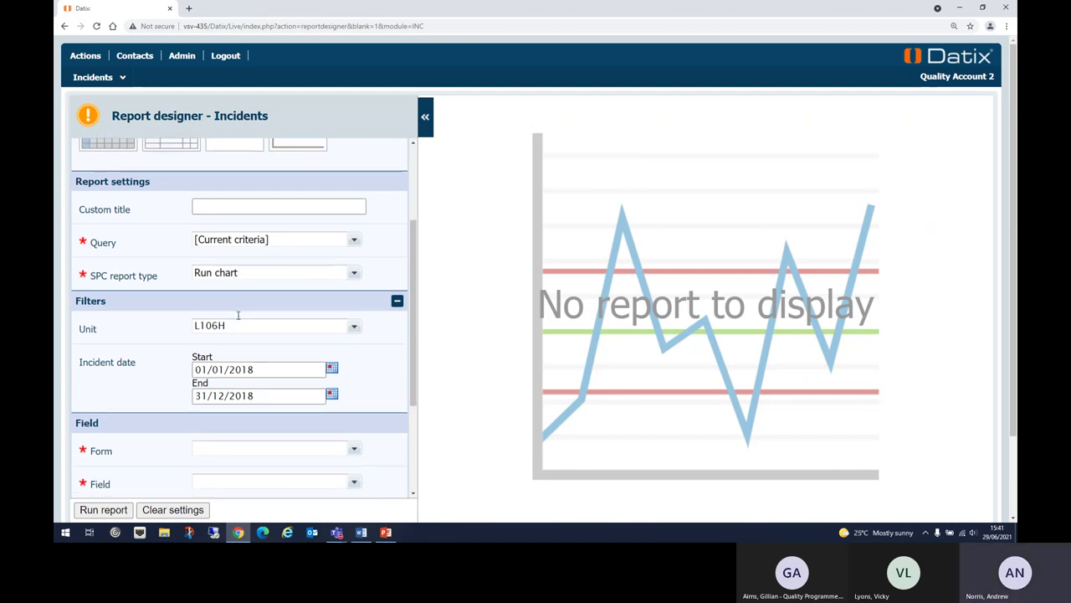
scroll(238, 314, down, 1)
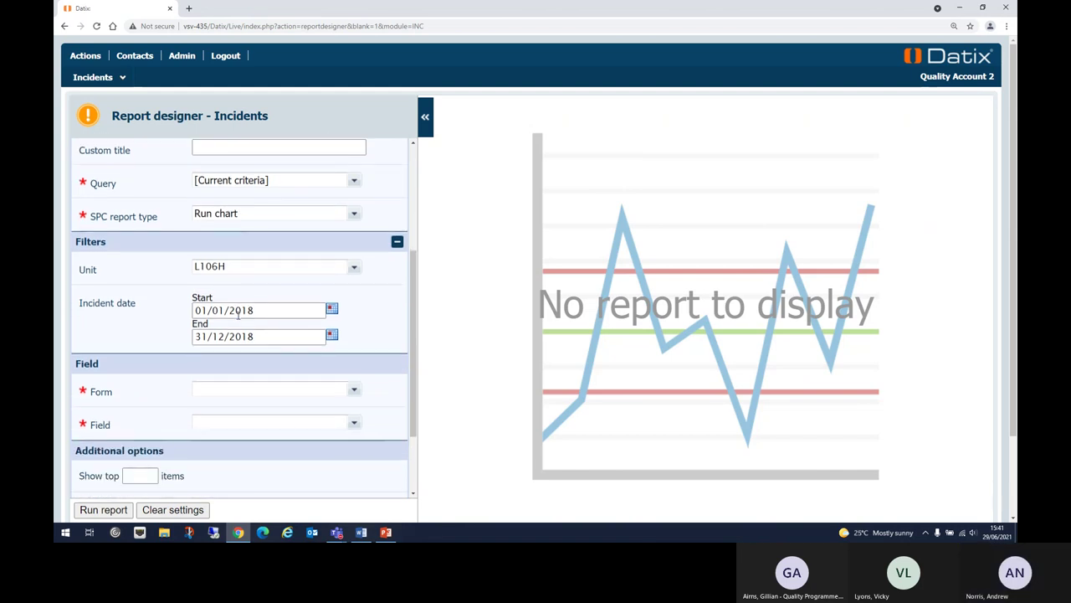
scroll(238, 315, down, 1)
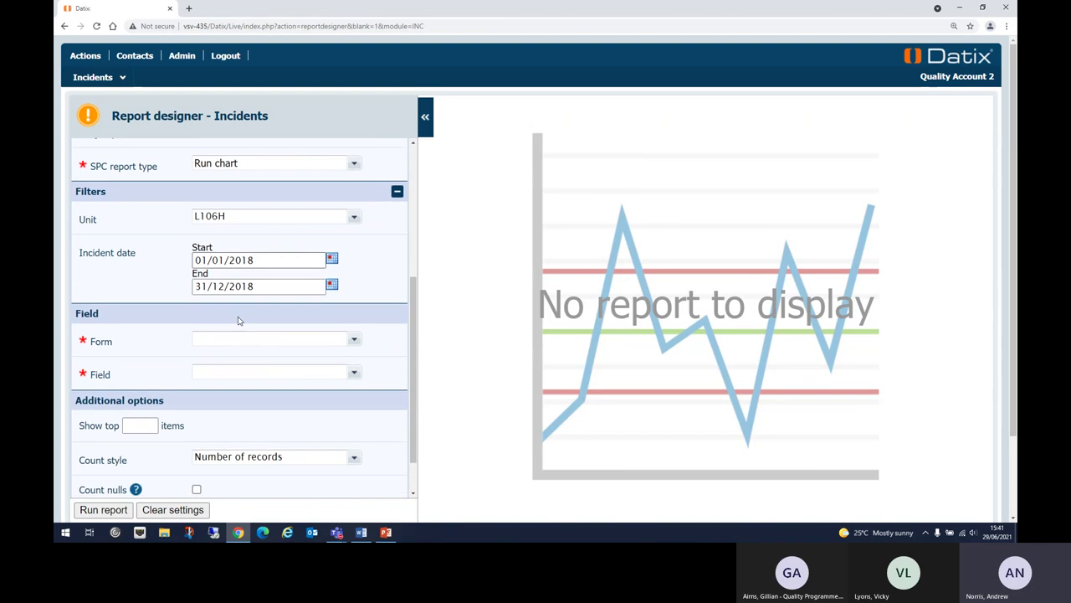
Set the report form to Incidents and the field to Incident date
click(354, 340)
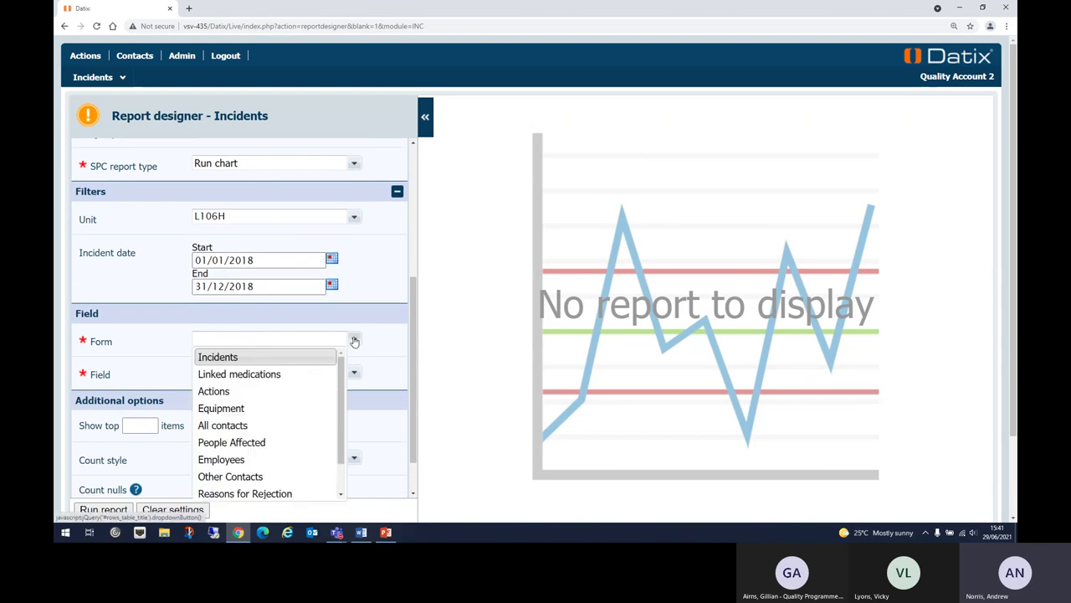
click(222, 358)
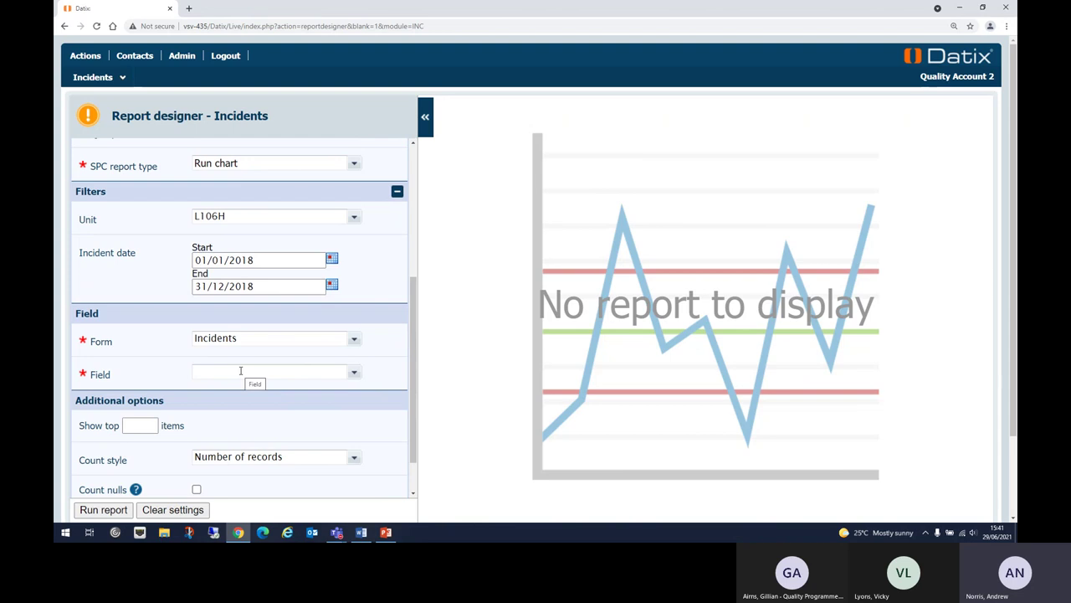
click(241, 370)
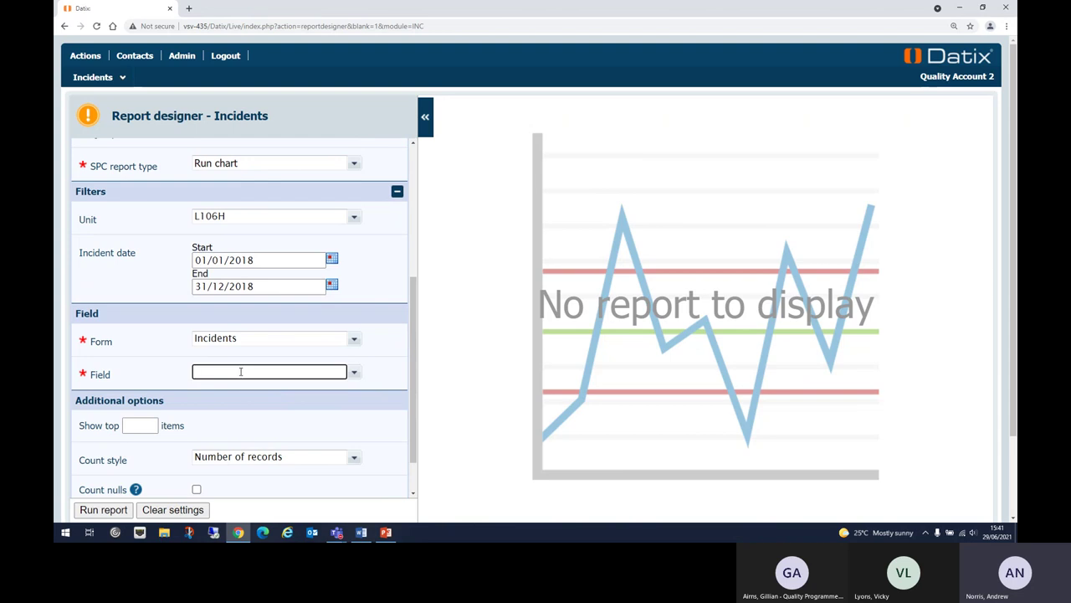
text(incidnen)
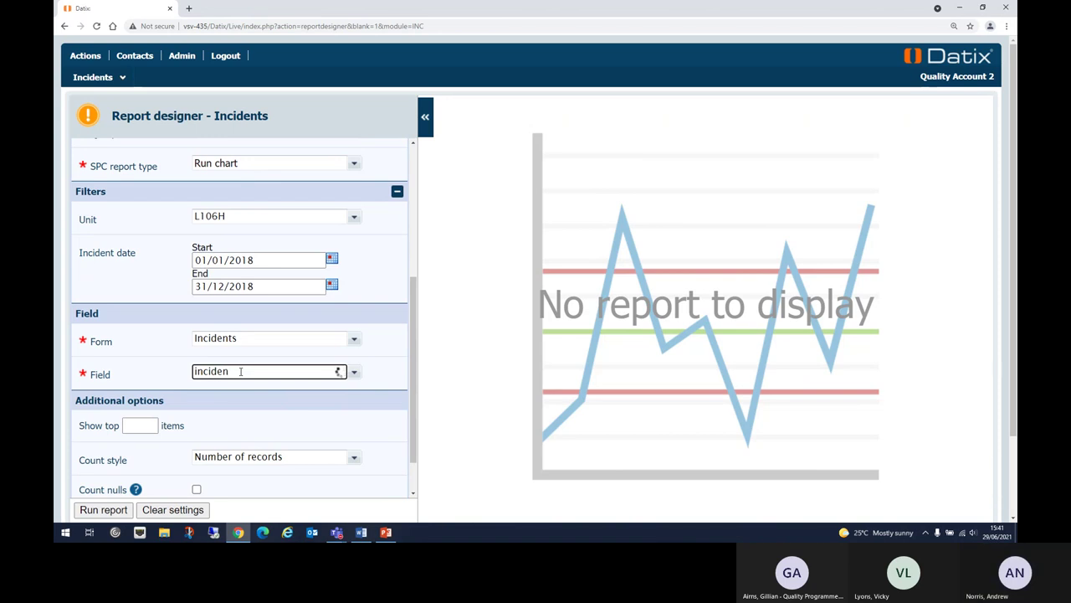
key(BackSpace)
key(BackSpace)
key(BackSpace)
key(BackSpace)
text(id)
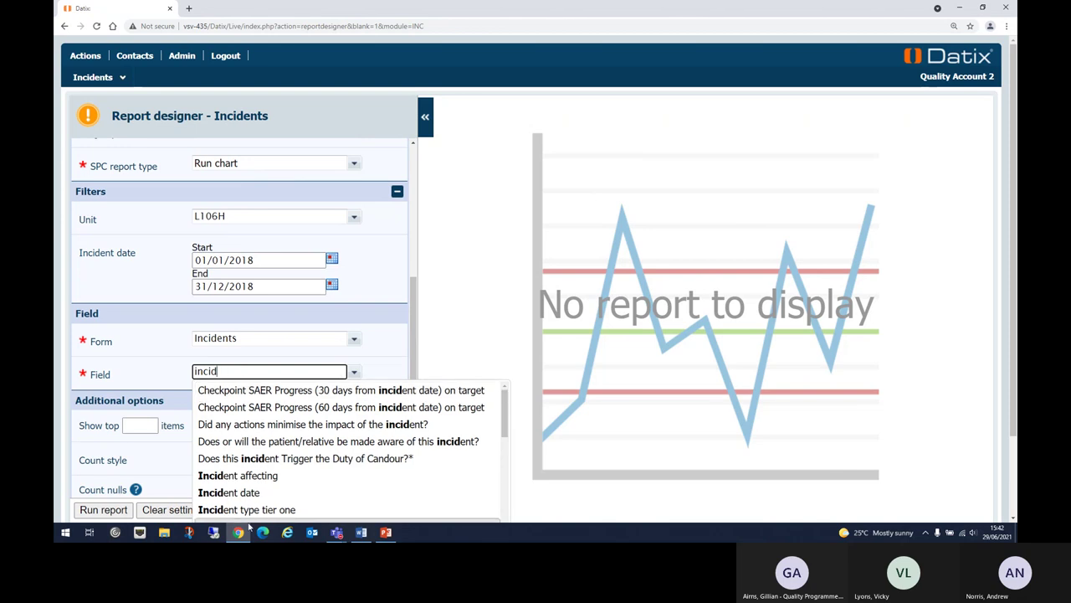
click(250, 492)
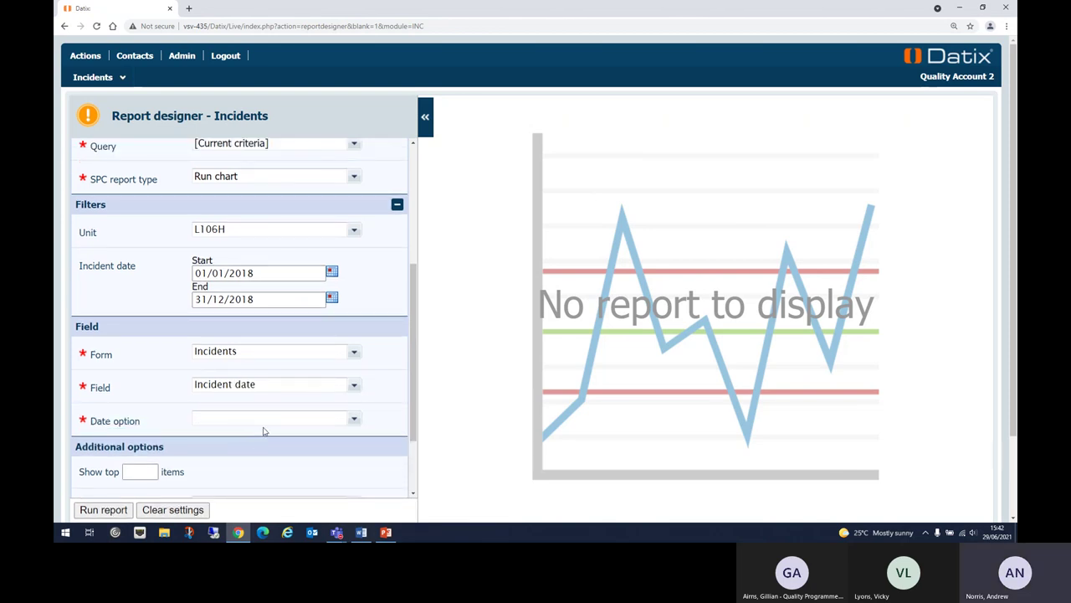
Group the dates by Month and year and run the run chart report
scroll(303, 366, down, 1)
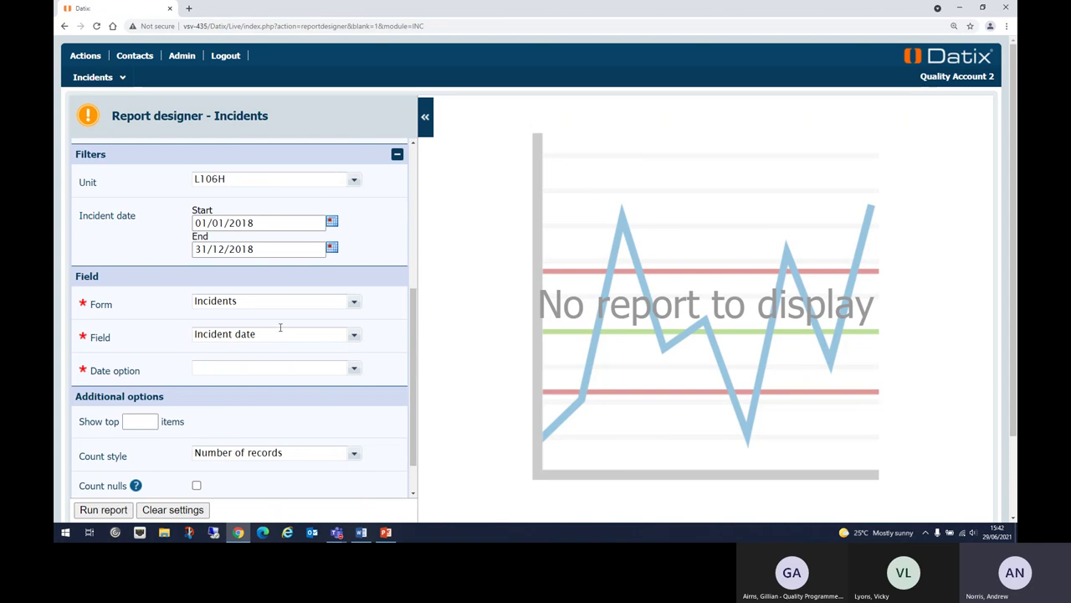
click(354, 368)
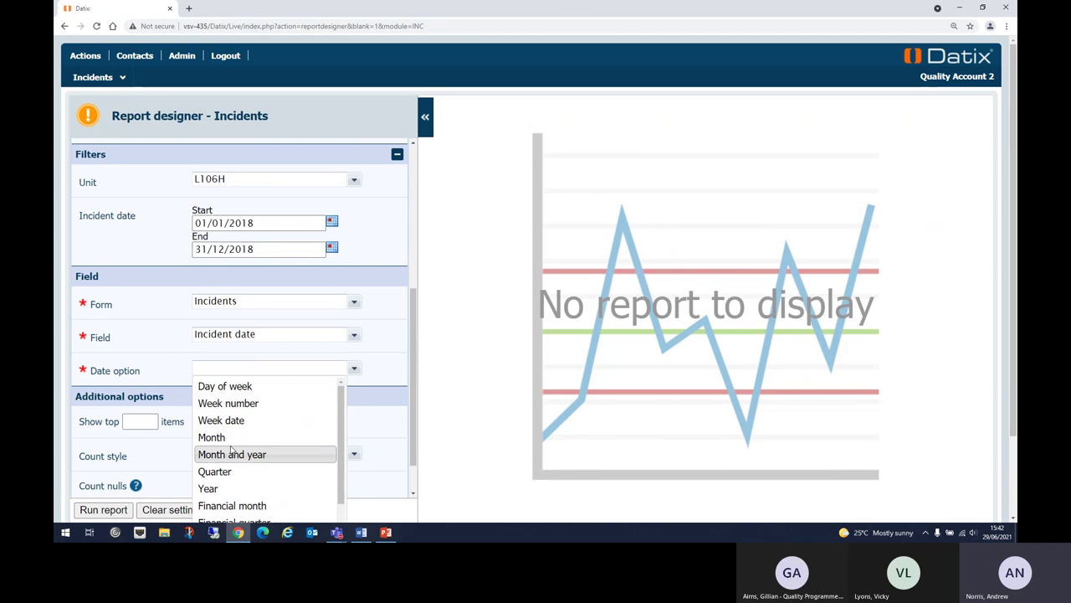
click(221, 456)
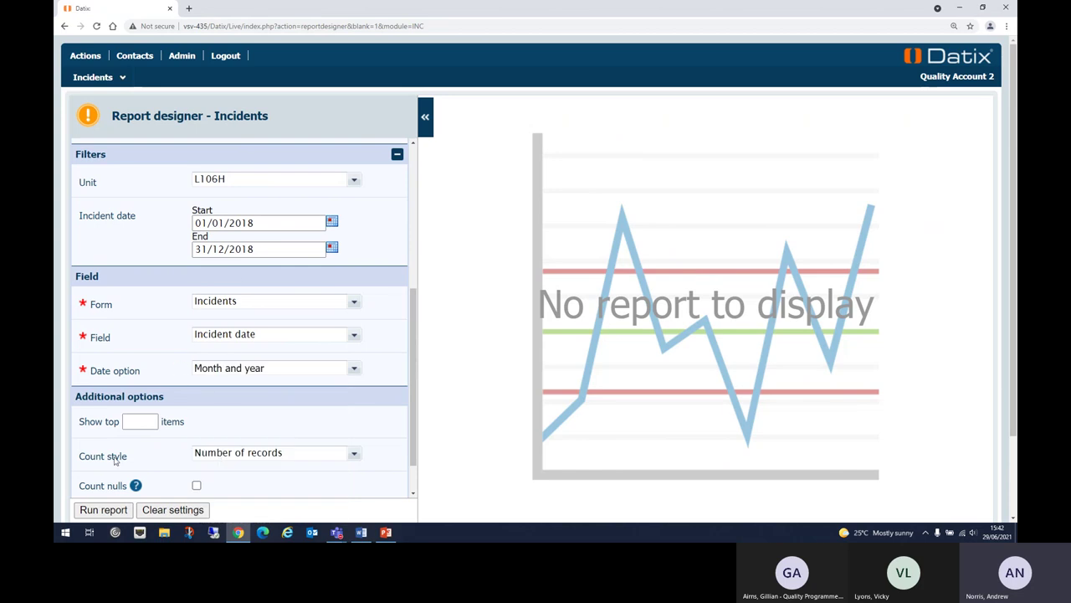
click(103, 510)
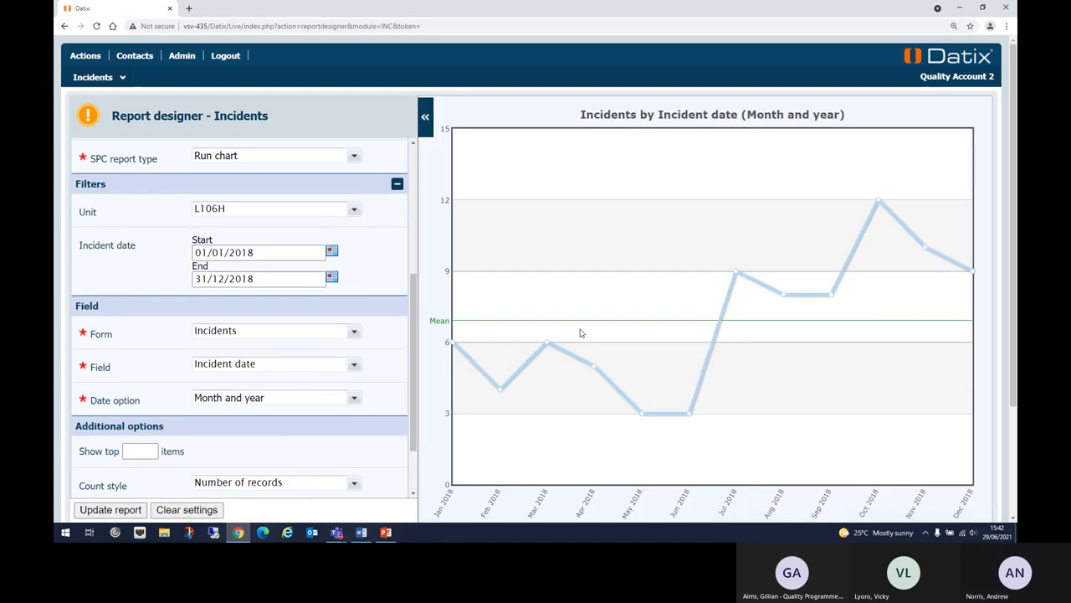
Collapse the designer panel and drill into the 3 incidents behind May 2018
click(426, 117)
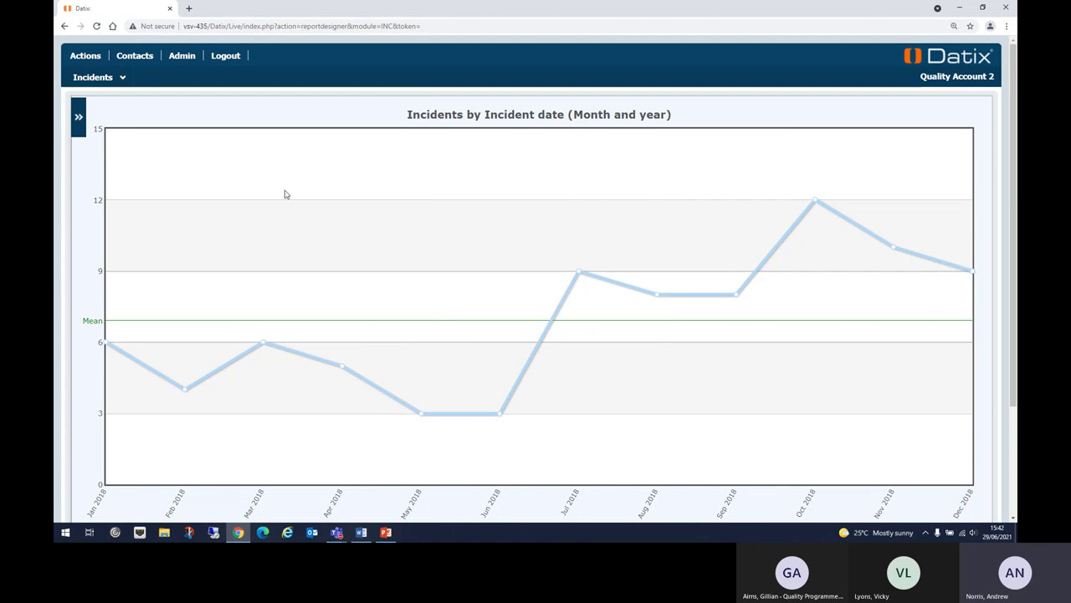
mouse_move(186, 395)
click(421, 421)
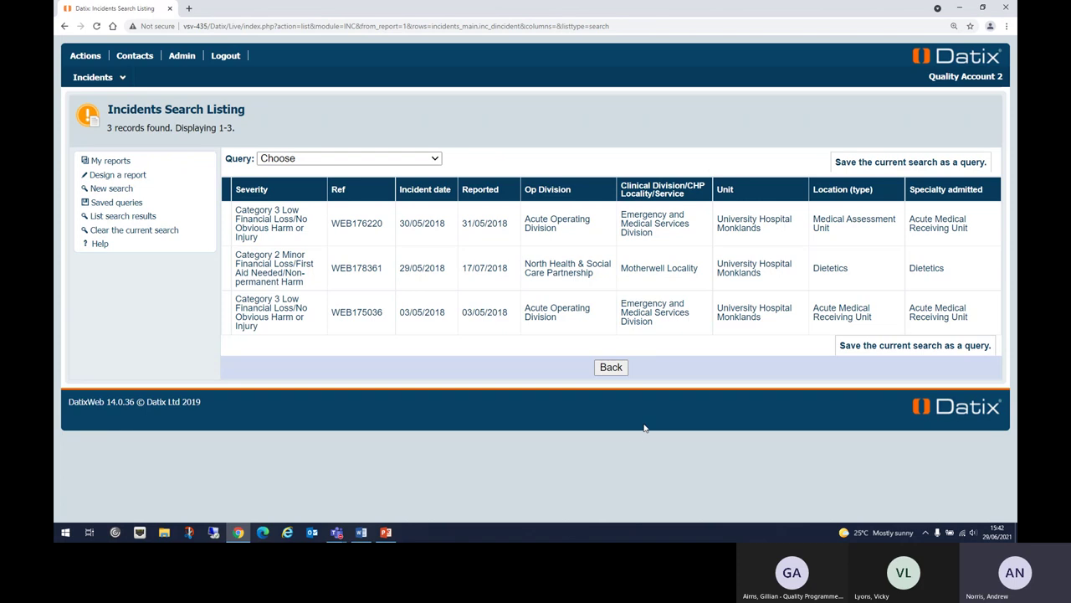
Go back to the monthly run chart and export it in Excel format
click(619, 371)
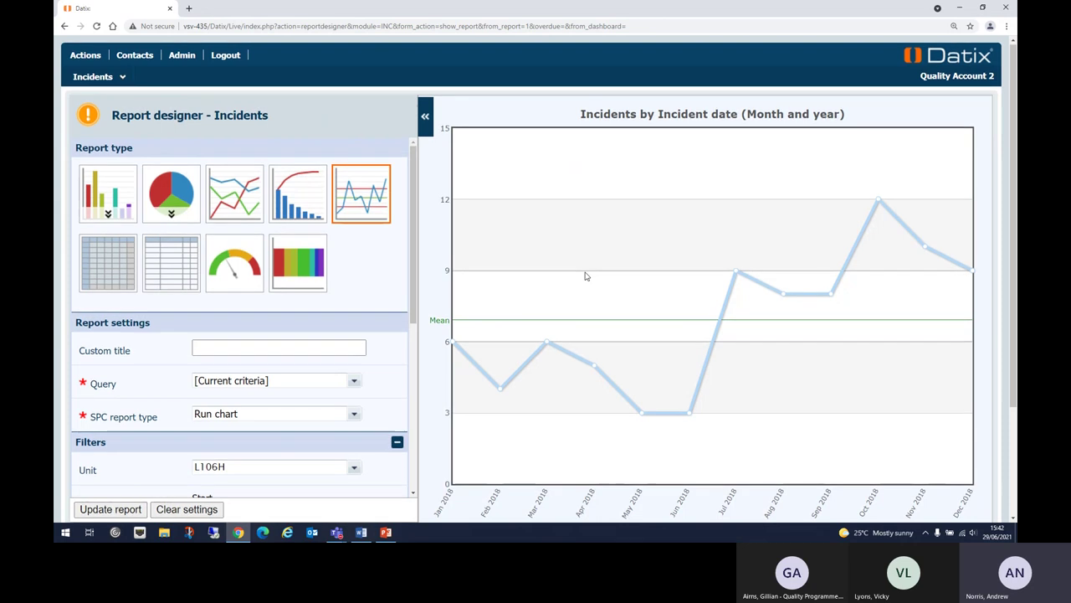
scroll(584, 279, down, 1)
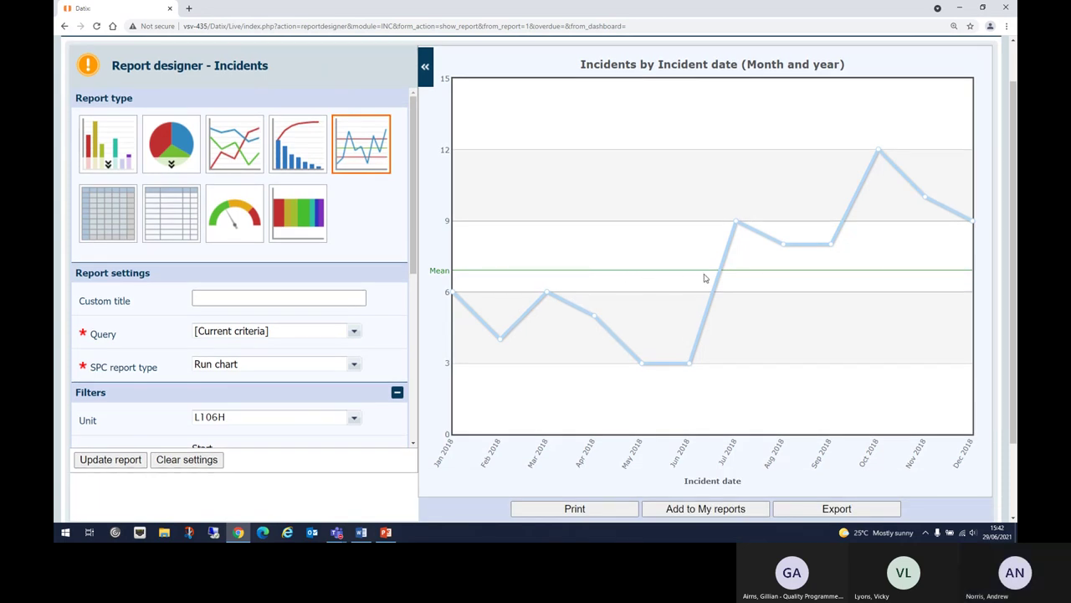
click(814, 513)
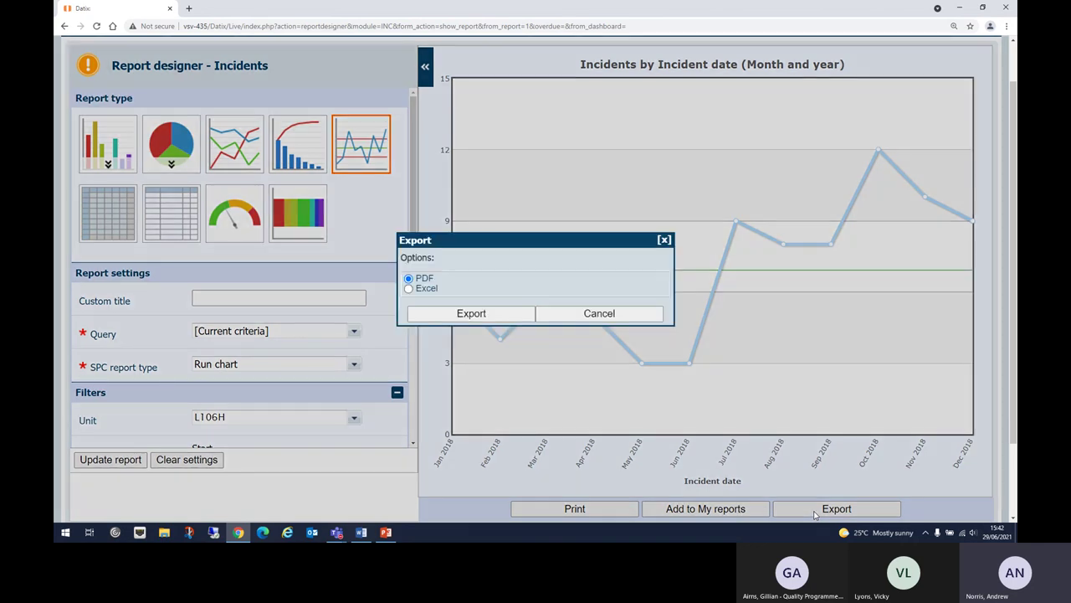
click(408, 288)
click(481, 315)
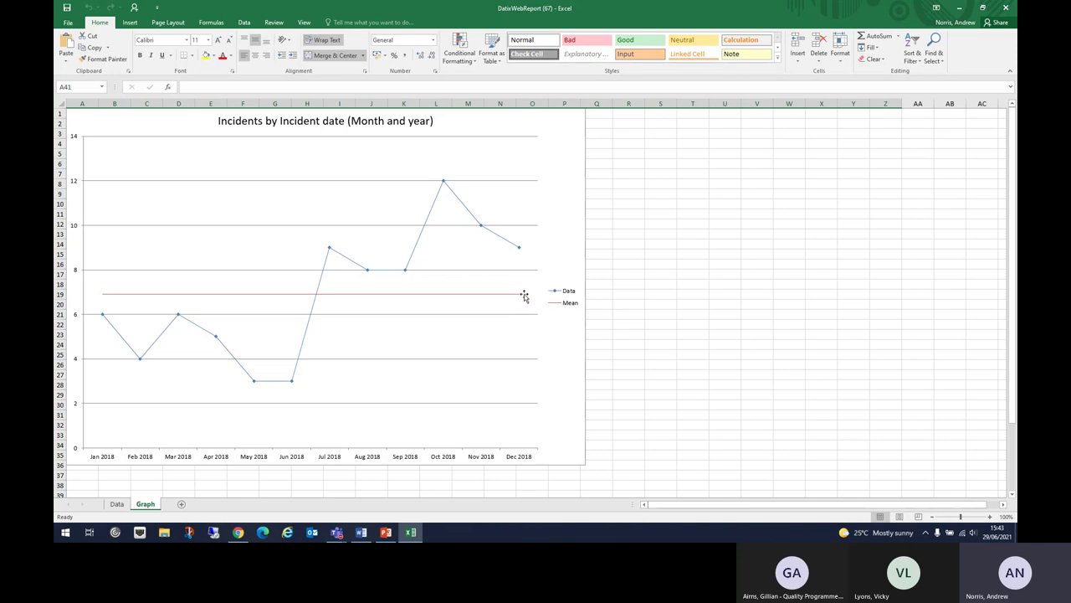
On the Data sheet, begin retyping the C1 heading Mean as Median
mouse_move(364, 297)
click(116, 503)
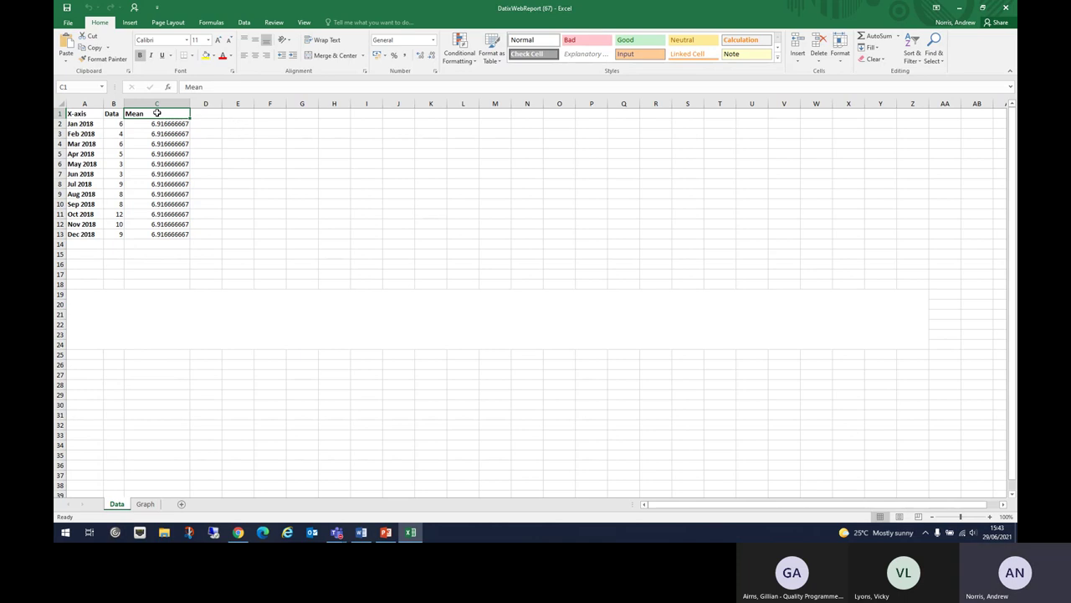
text(M)
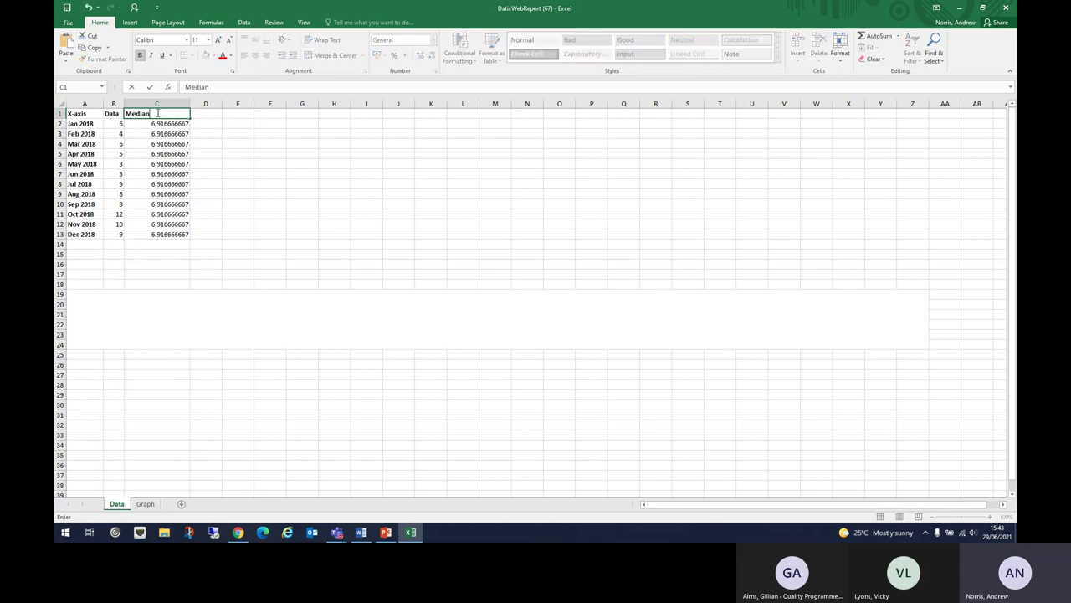
Calculate the MEDIAN of the monthly counts in E2, giving 7
click(239, 124)
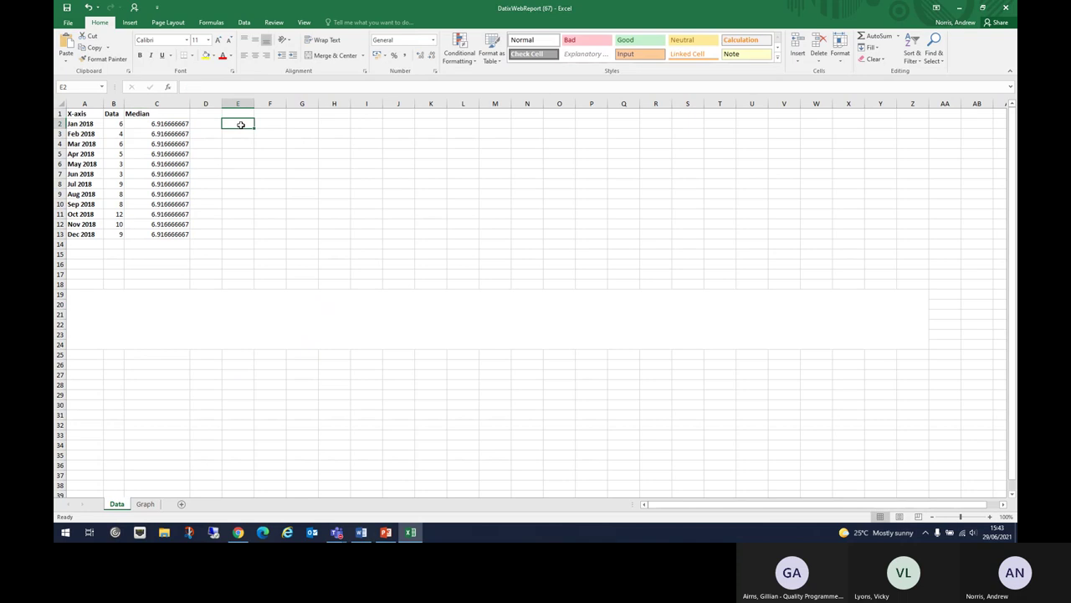
click(169, 87)
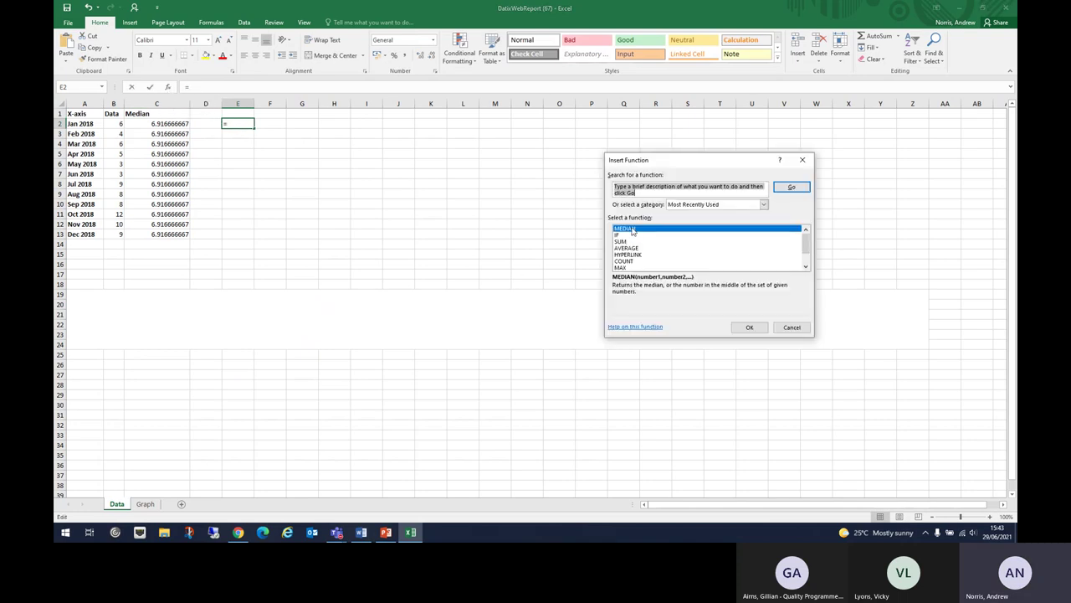
click(739, 328)
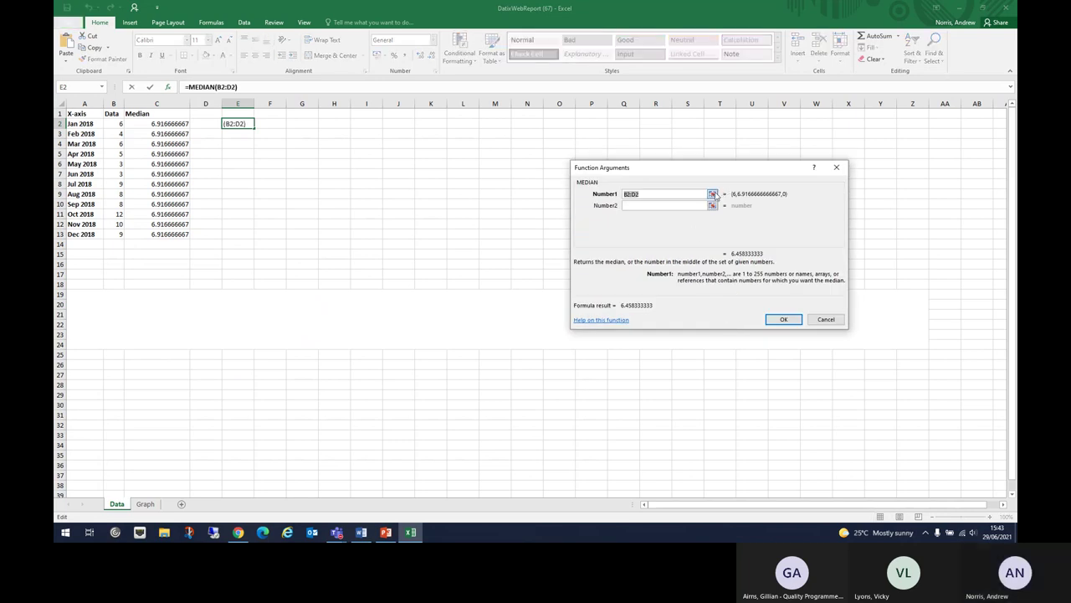
click(712, 193)
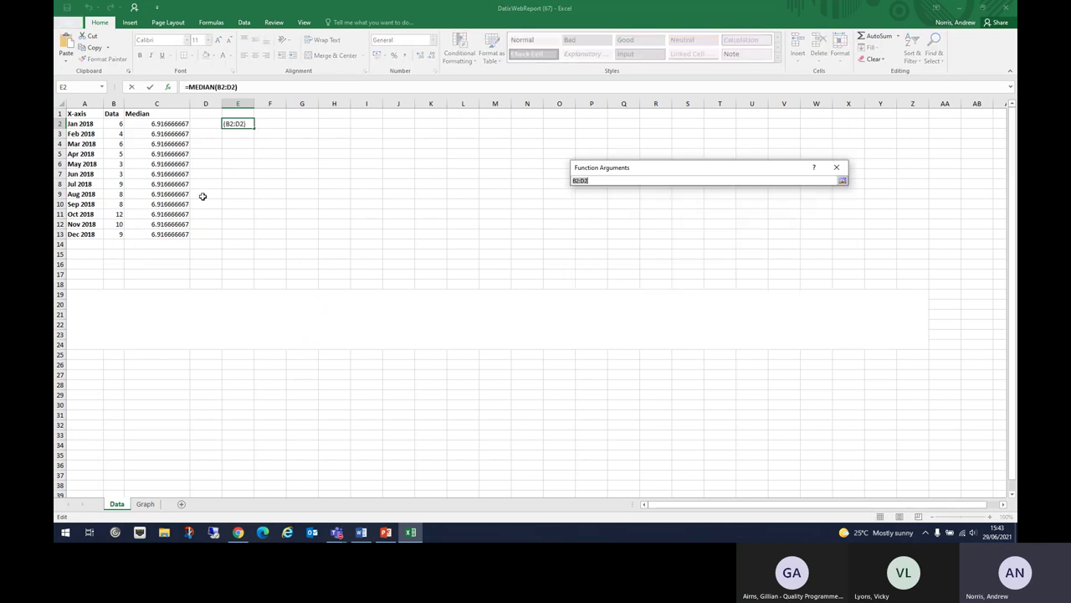
drag(119, 123, 115, 235)
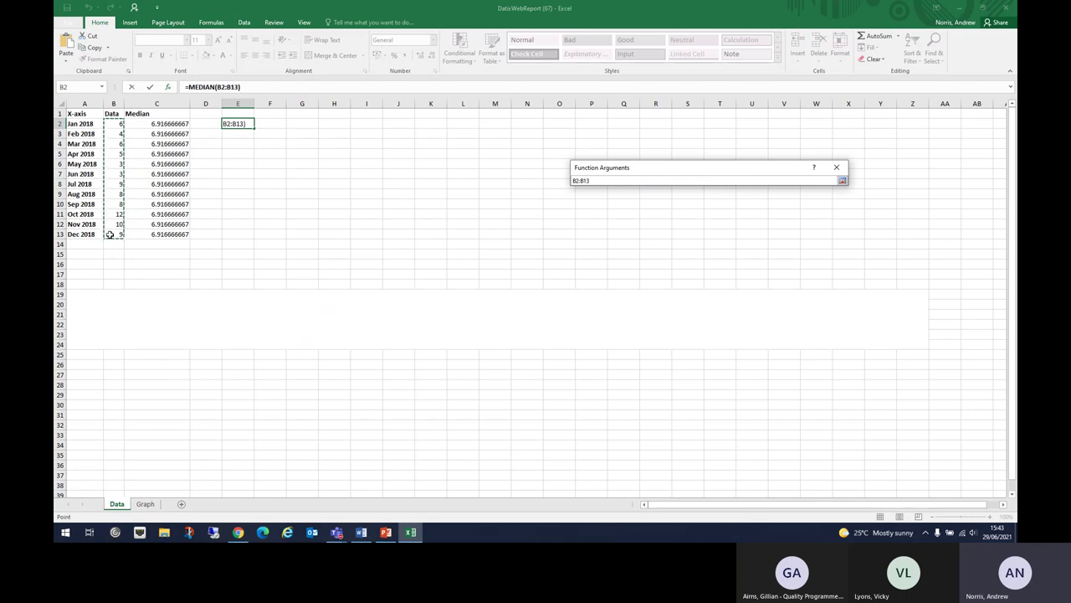
click(843, 181)
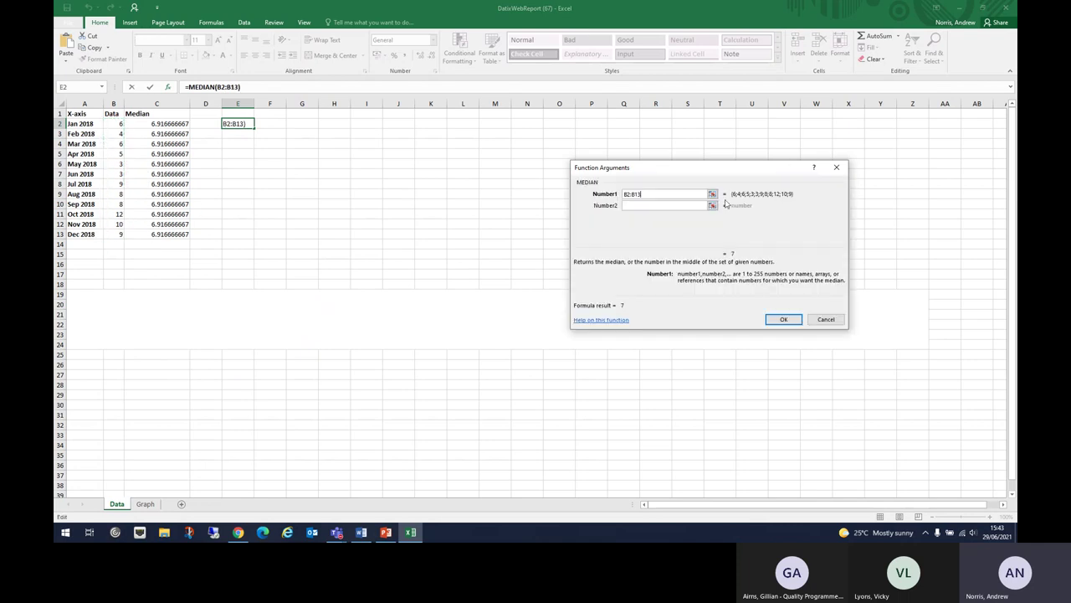
click(784, 318)
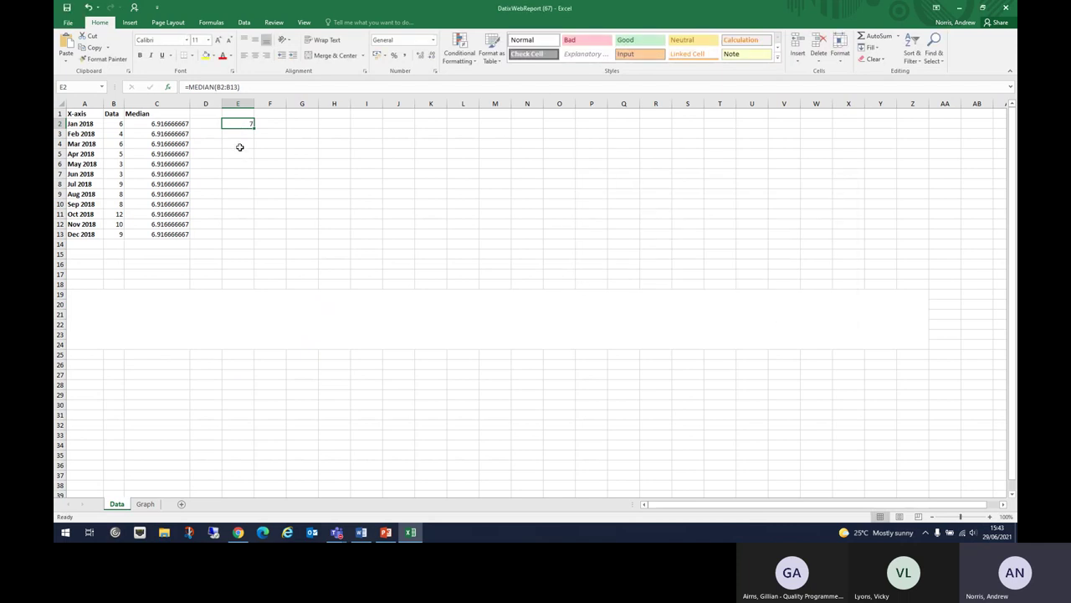
Fill the Median column with 7 from C2 down to row 13
click(176, 125)
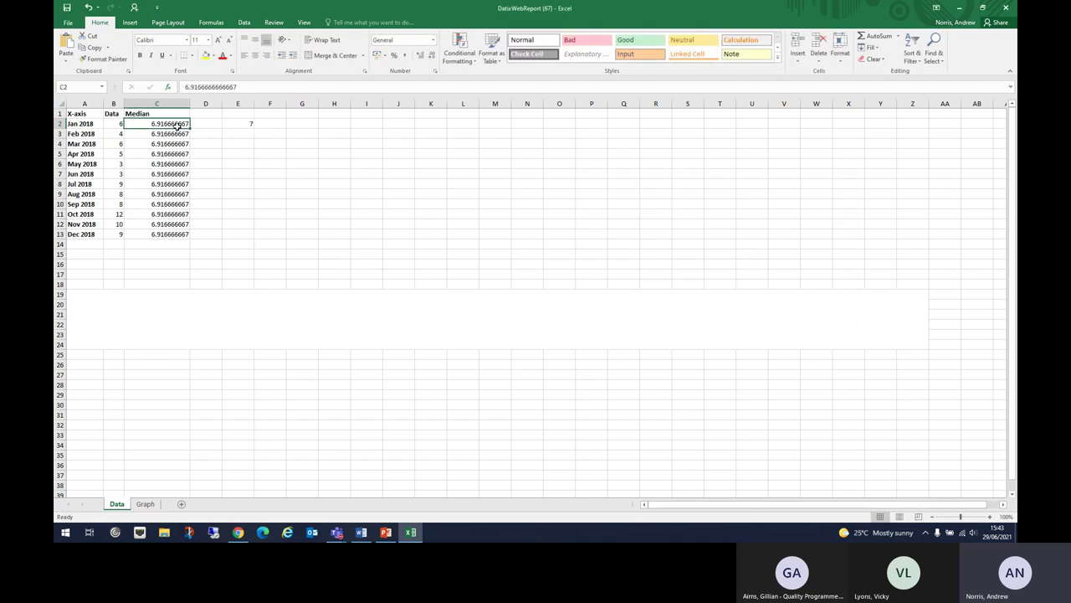
text(7)
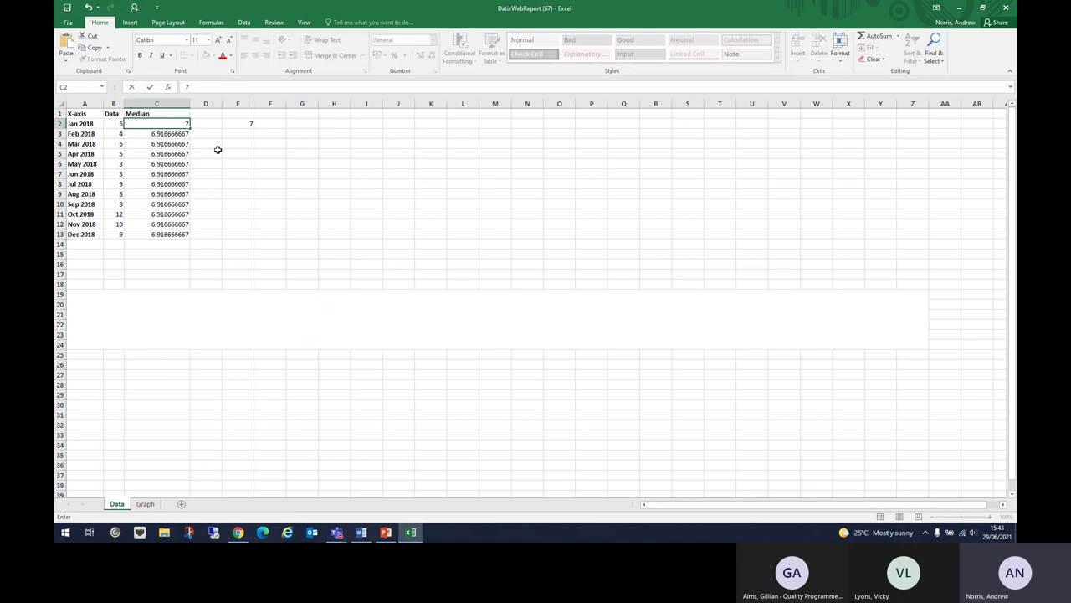
click(217, 149)
click(180, 126)
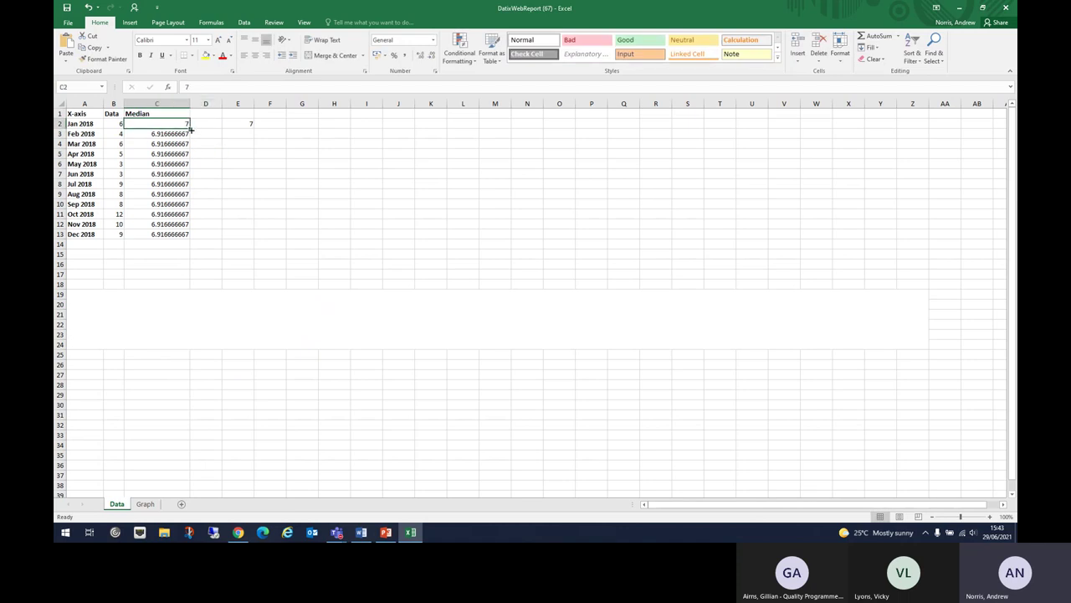
drag(191, 130, 184, 243)
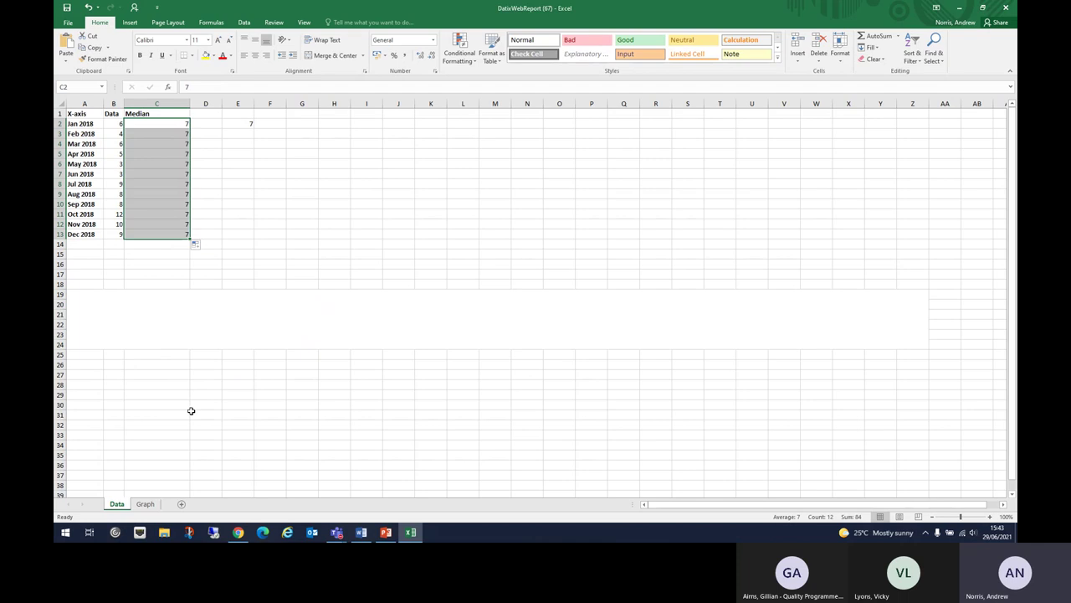
Check the chart on the Graph sheet, then close the workbook without saving
click(145, 504)
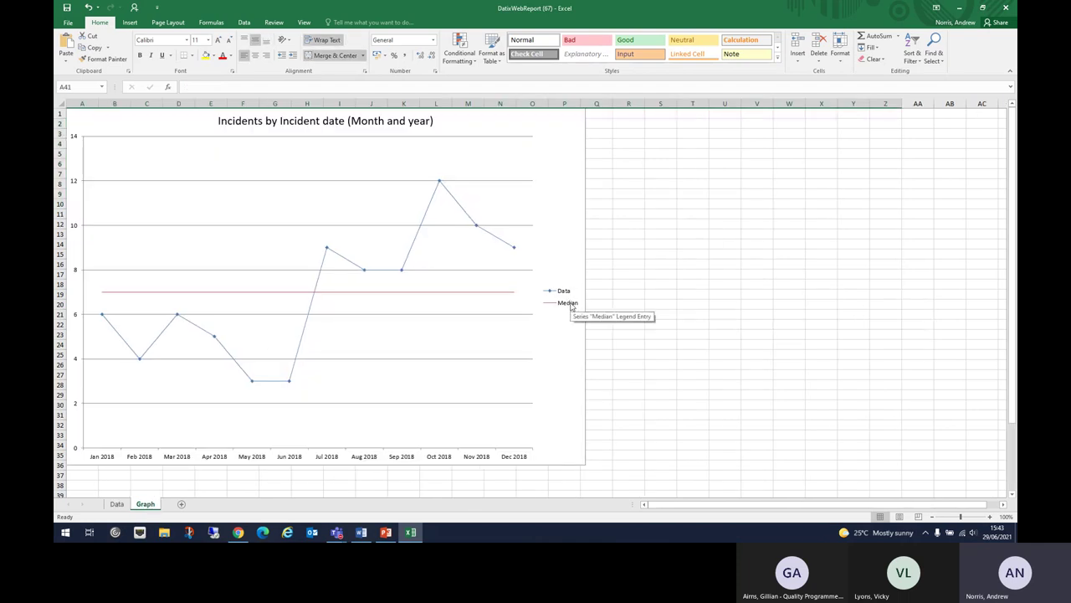
mouse_move(494, 295)
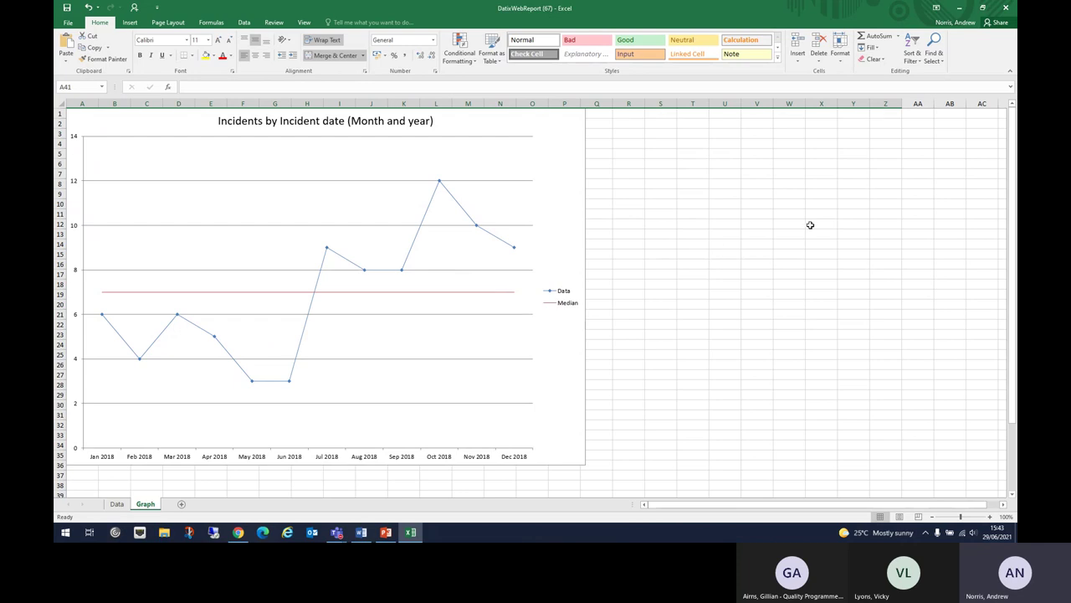
click(1006, 9)
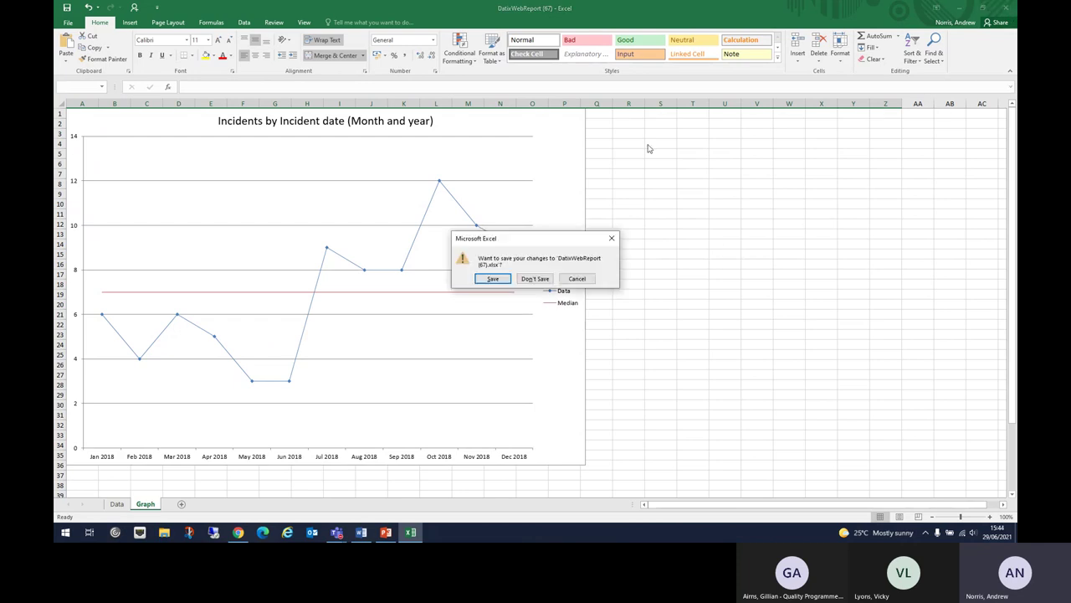
click(535, 278)
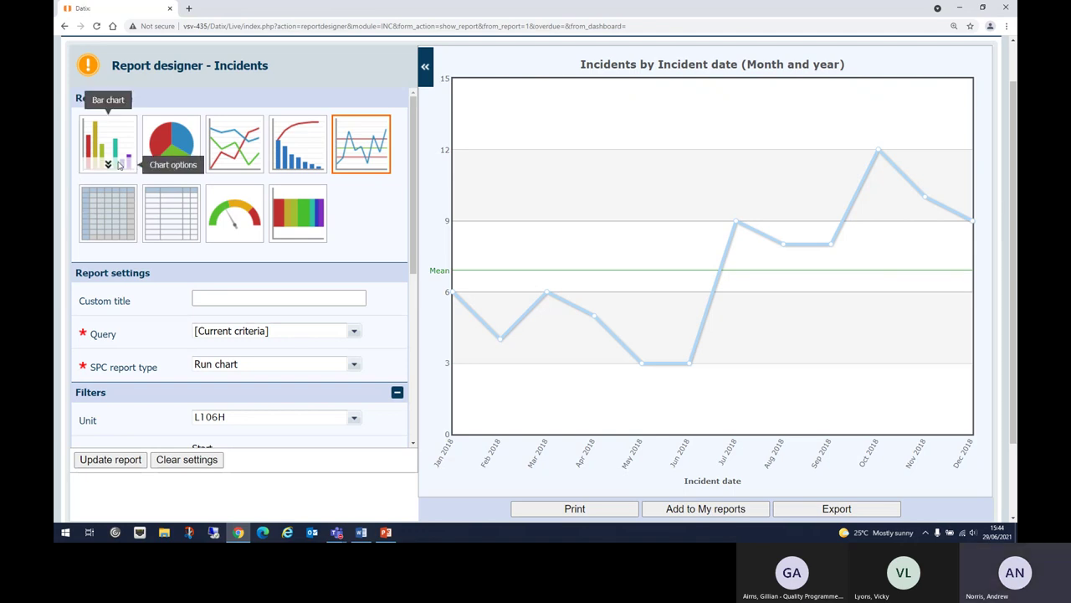
Switch to a vertical bar chart grouped by Day of week and update the report
click(117, 165)
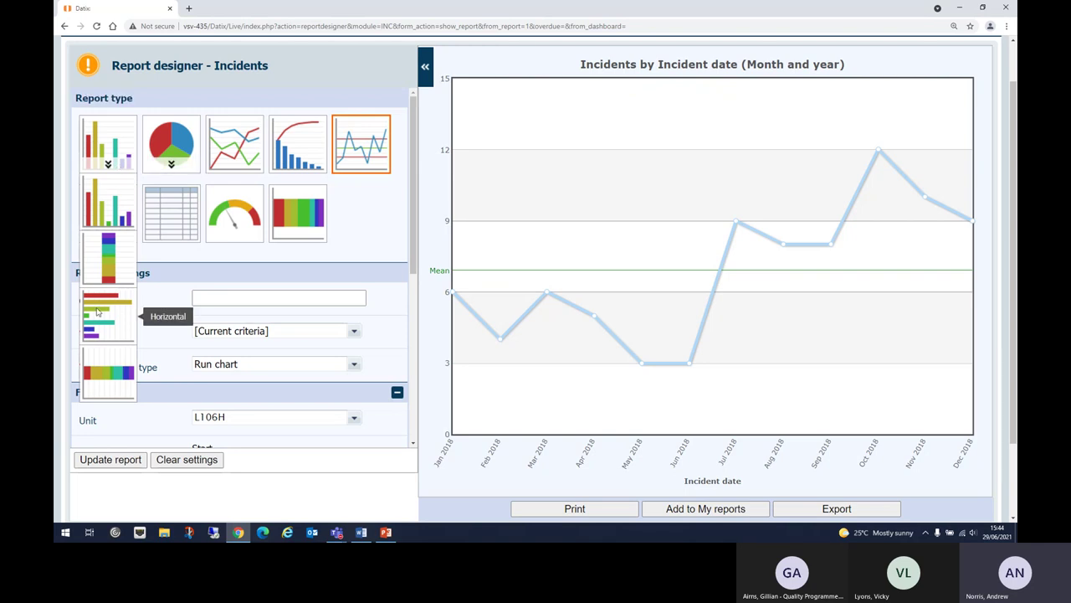
click(103, 198)
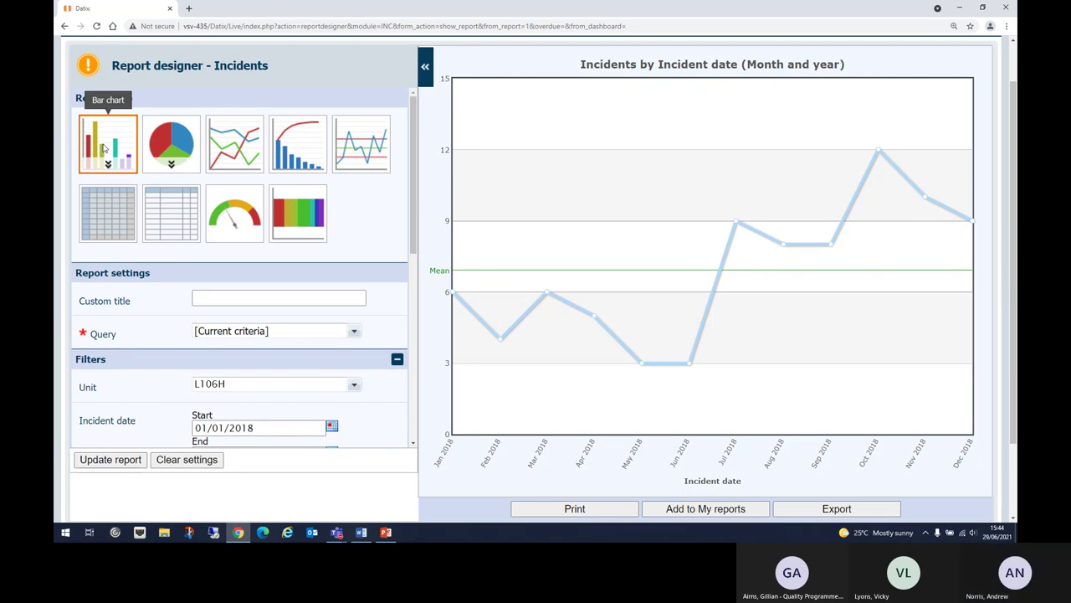
scroll(277, 323, down, 3)
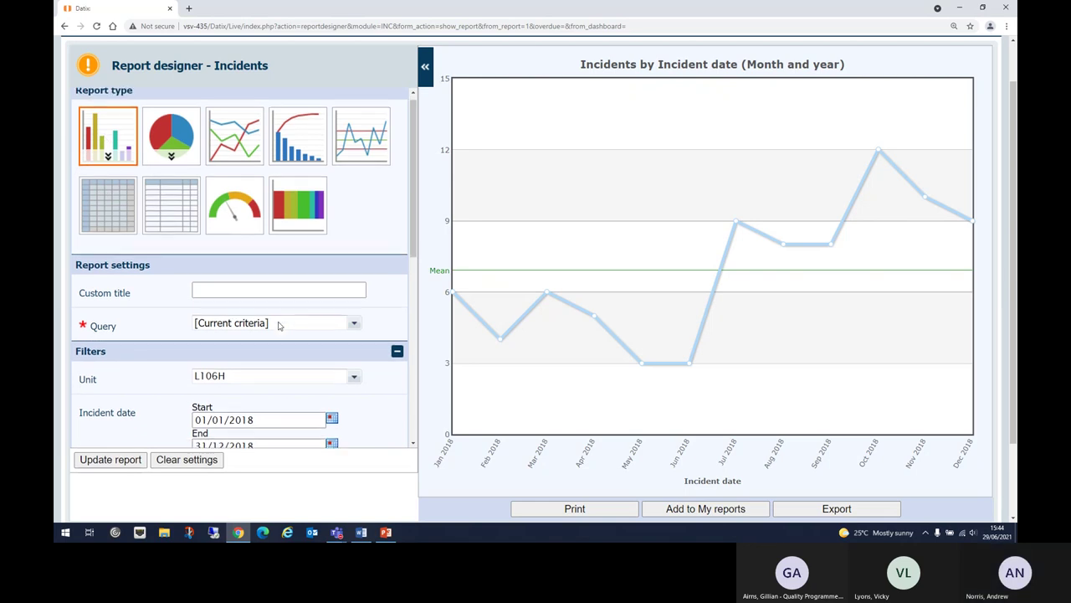
scroll(277, 323, down, 3)
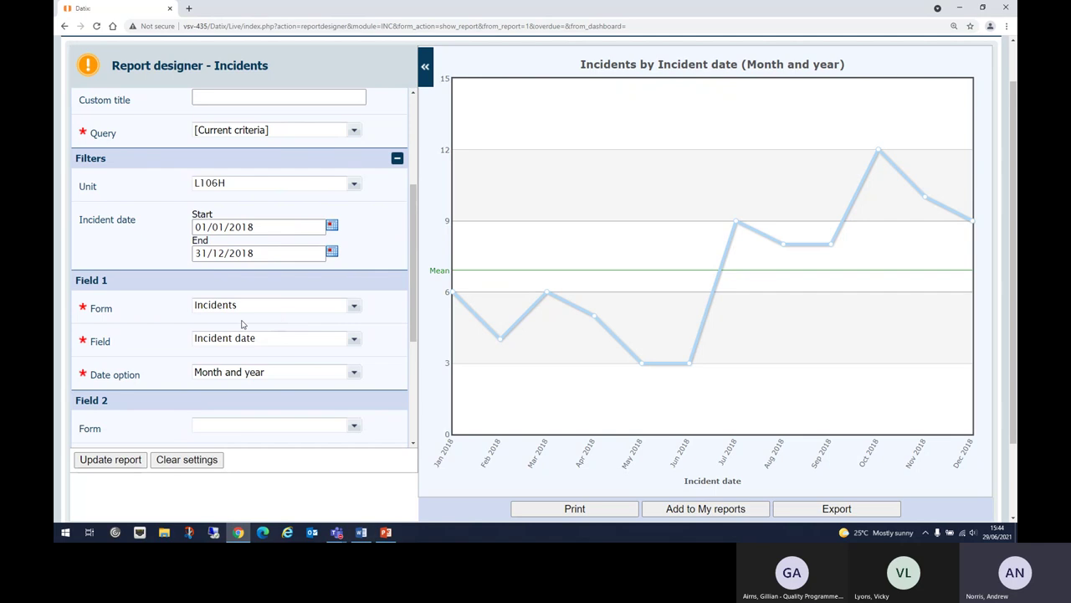
click(354, 371)
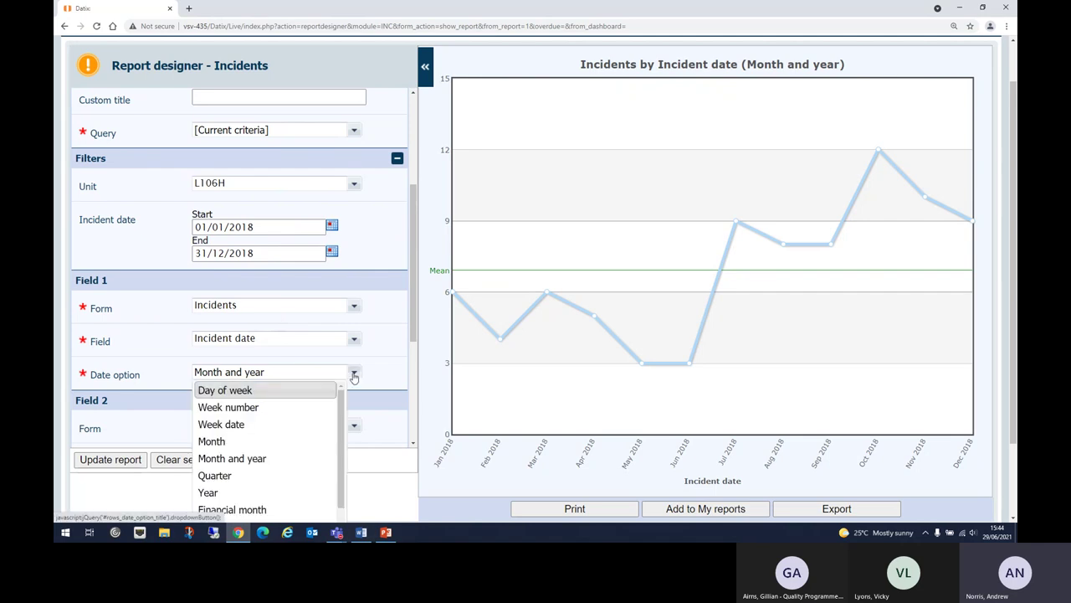
click(240, 394)
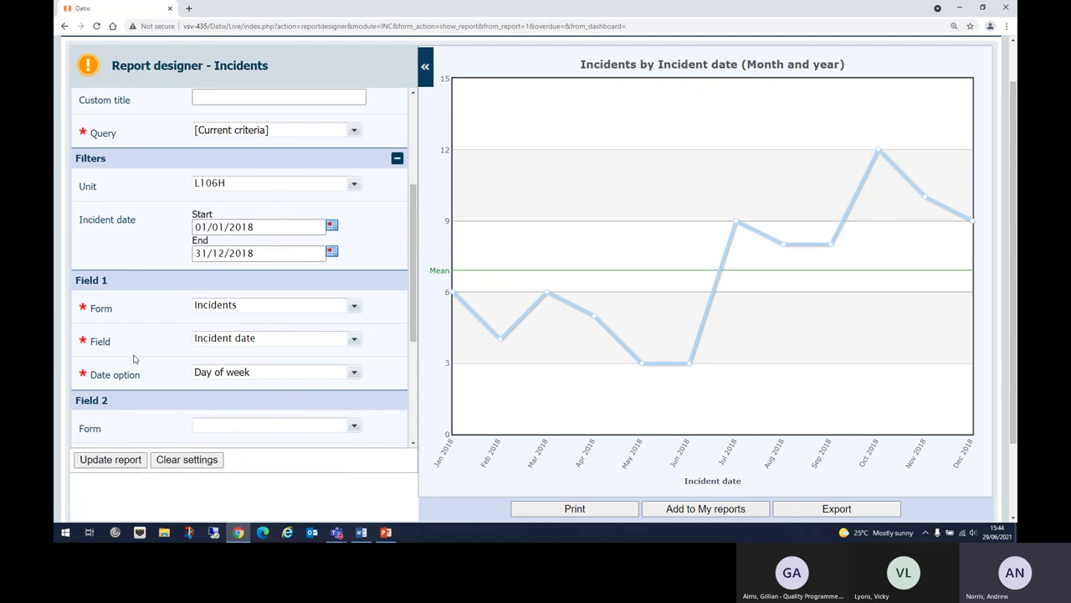
click(109, 462)
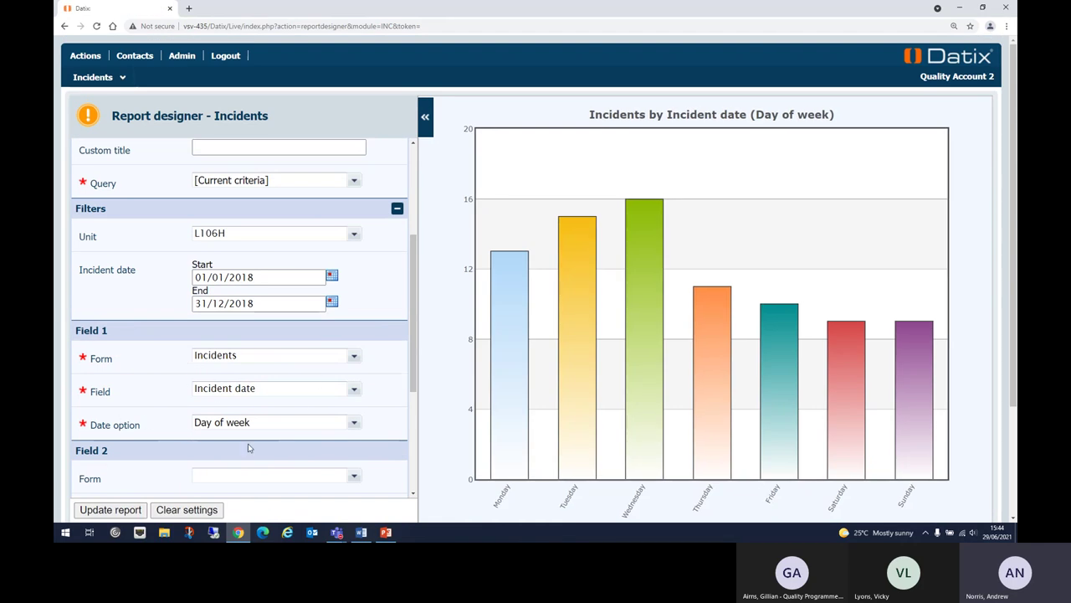
click(431, 124)
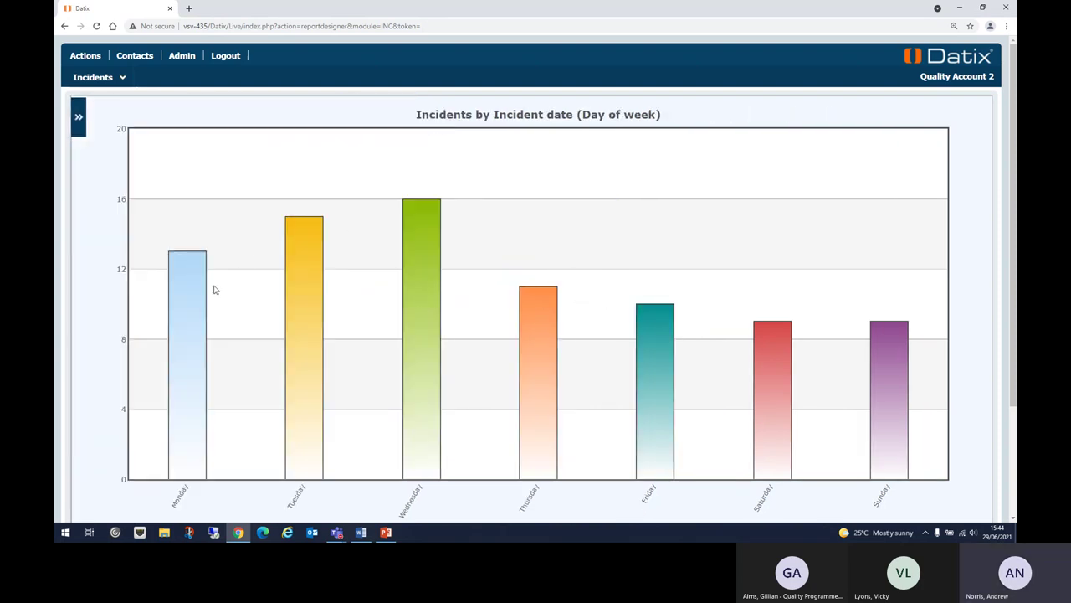
mouse_move(194, 294)
mouse_move(410, 267)
mouse_move(763, 333)
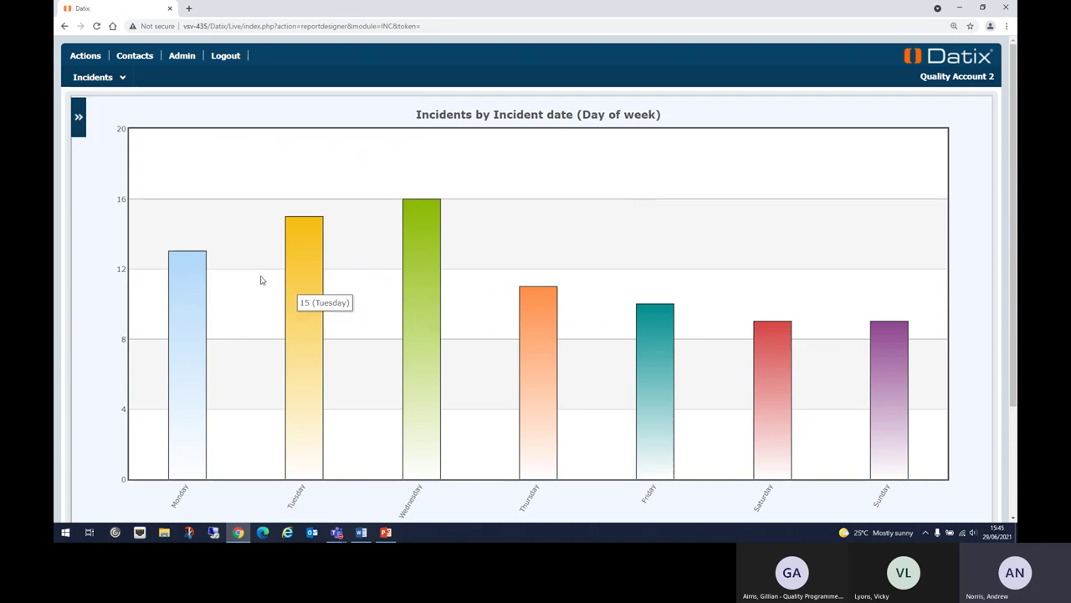
click(77, 119)
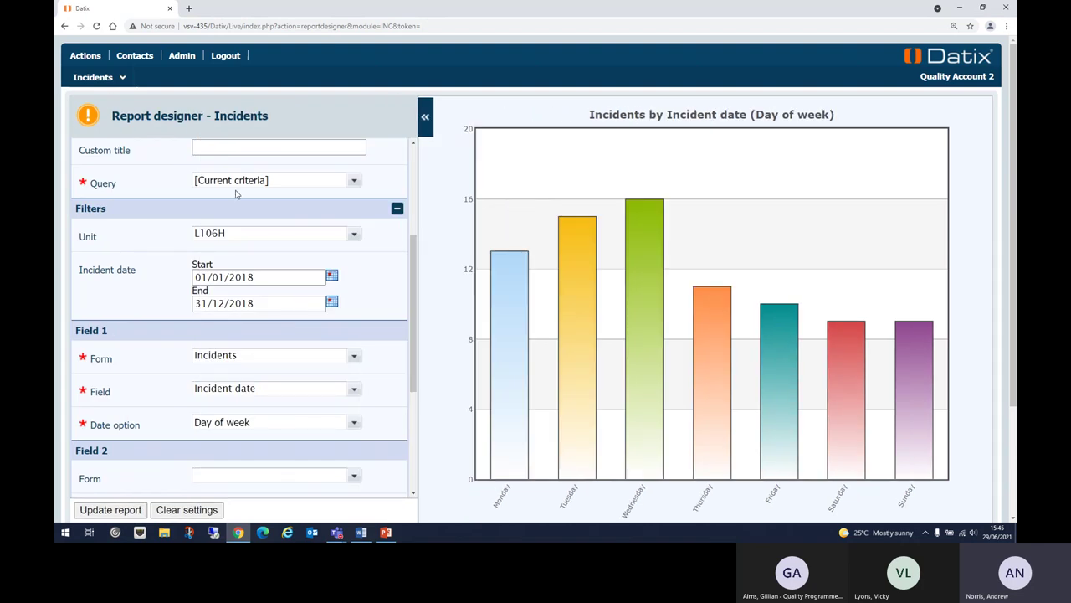
scroll(263, 306, up, 3)
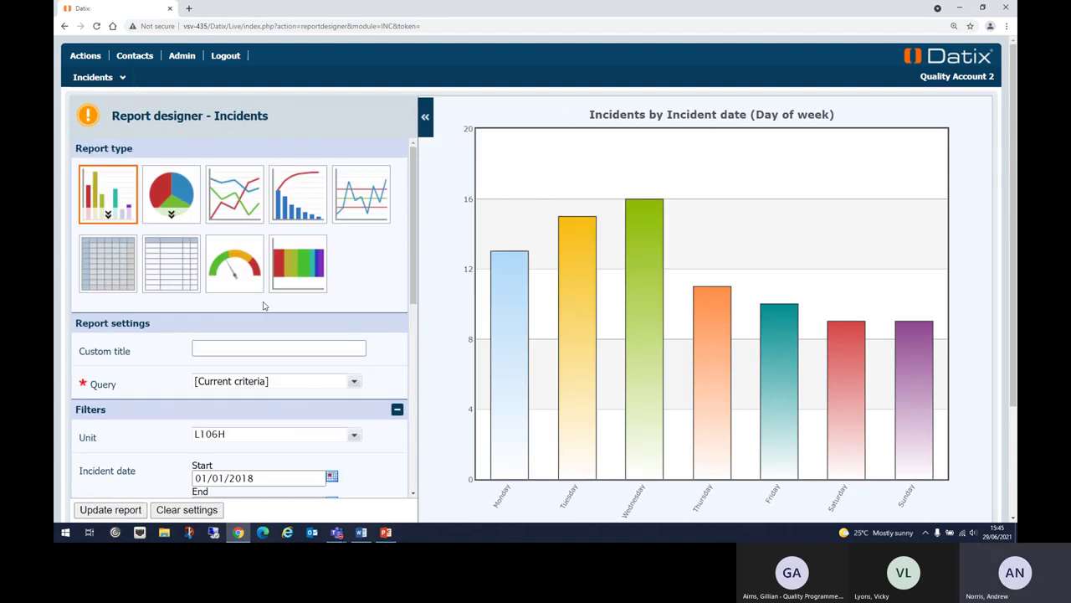
Redraw the report as a Pareto chart counting incidents by Location (type)
click(306, 188)
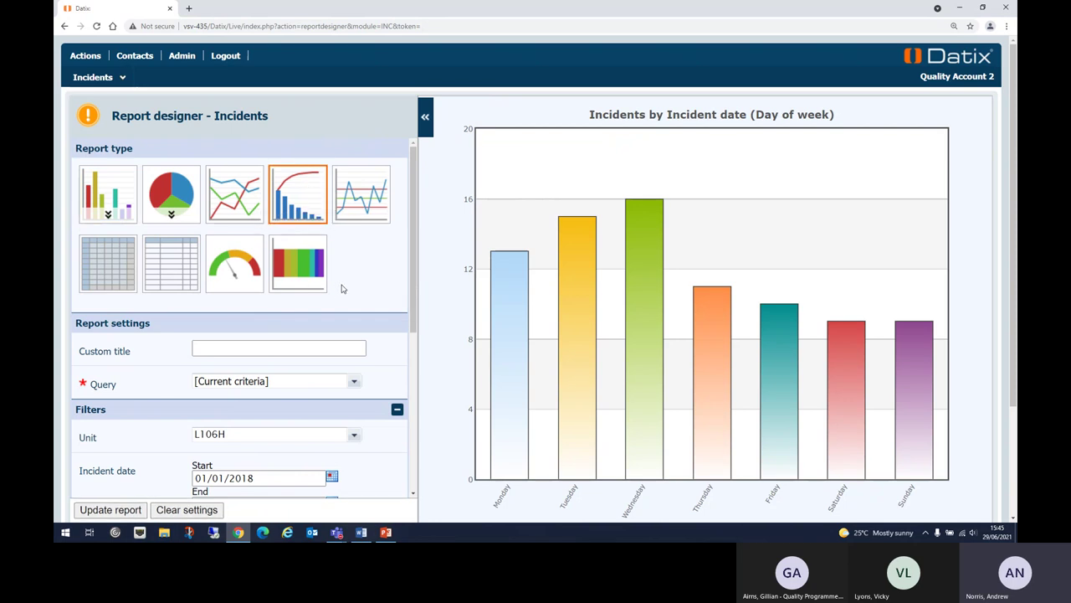
scroll(342, 289, down, 1)
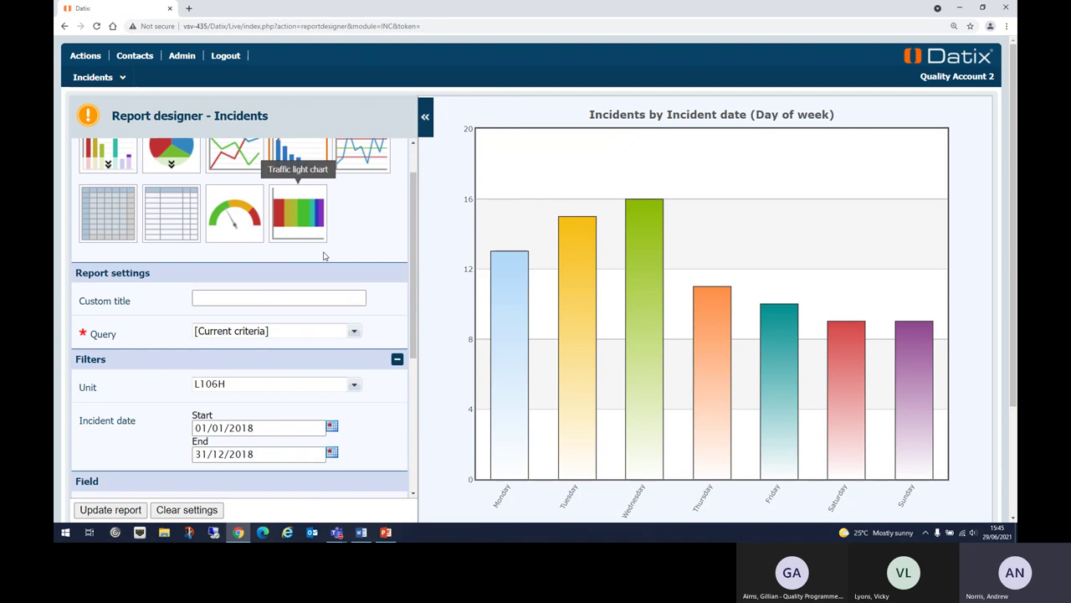
scroll(324, 255, down, 3)
scroll(301, 277, down, 1)
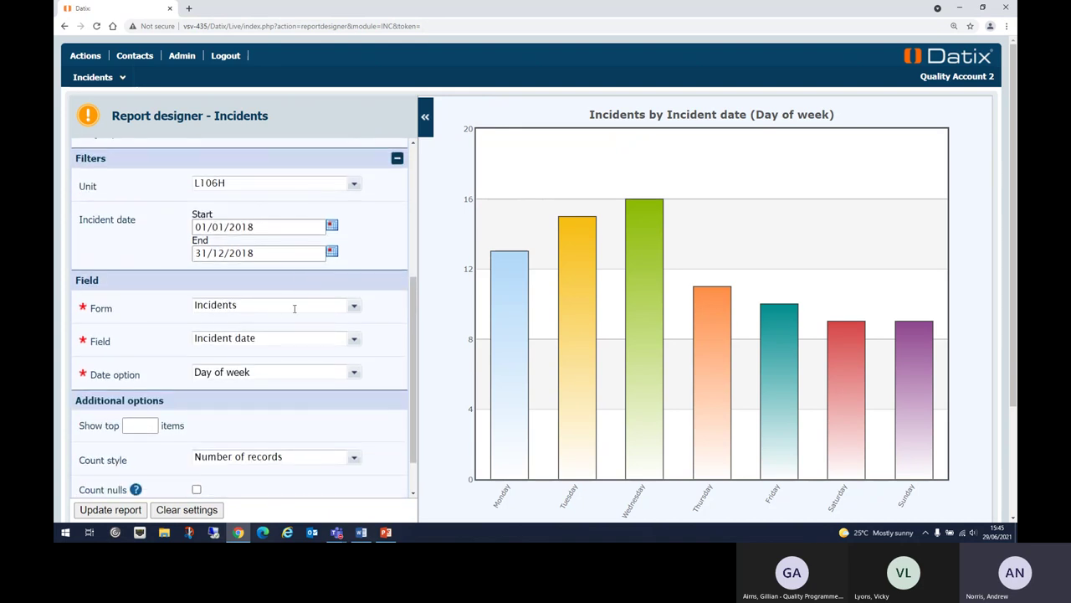
click(269, 337)
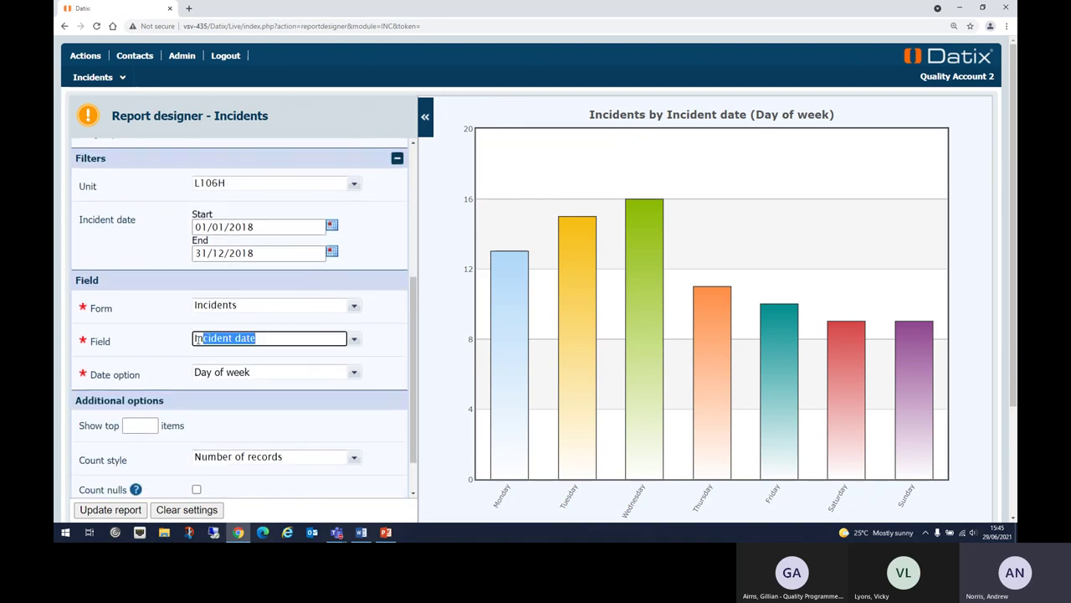
key(BackSpace)
text(loc)
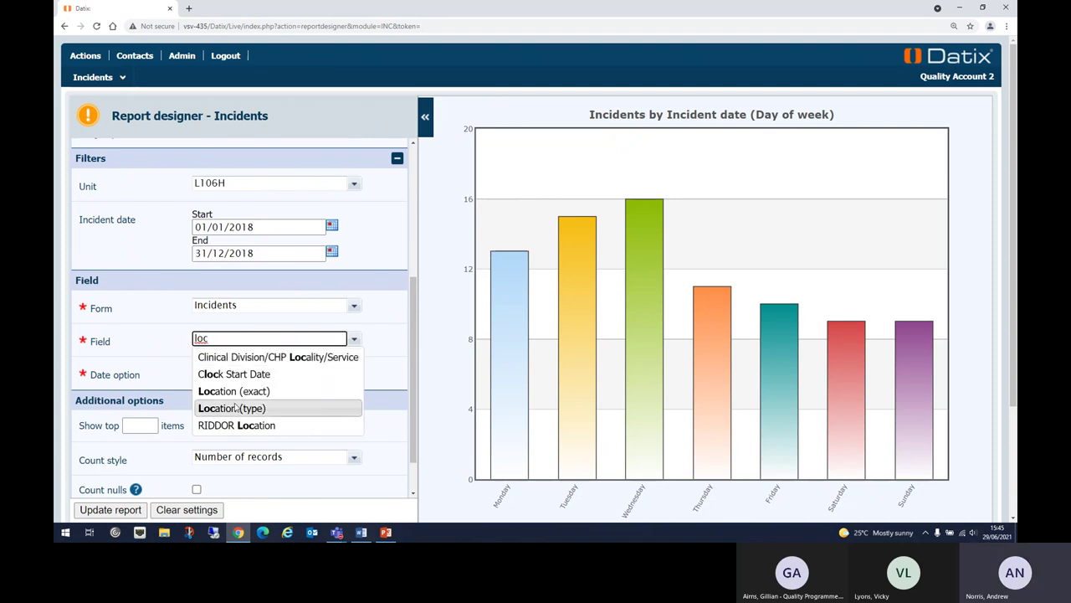
click(235, 408)
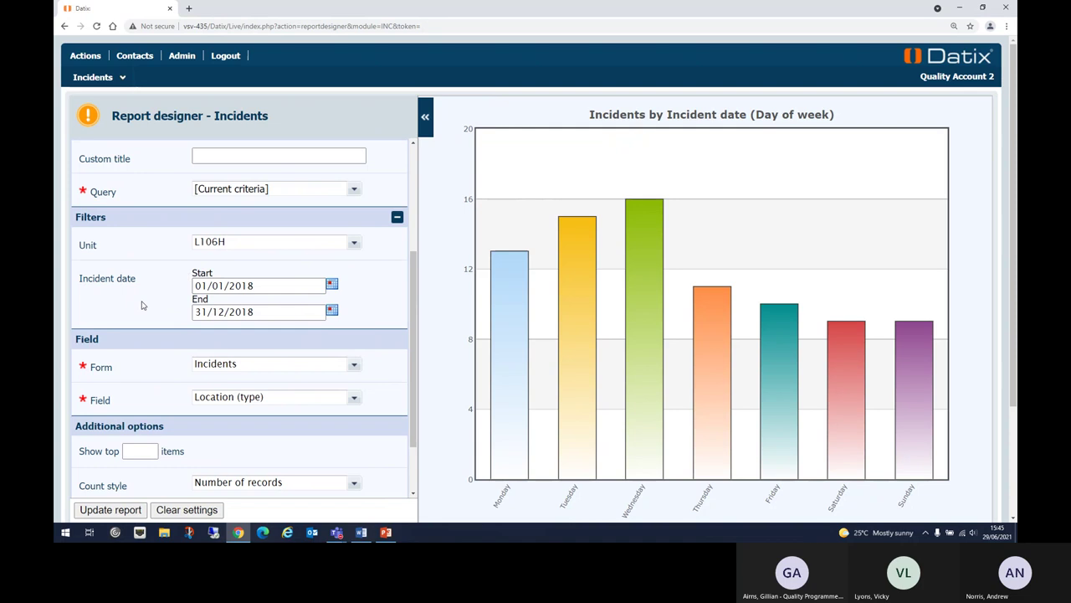
scroll(142, 306, down, 2)
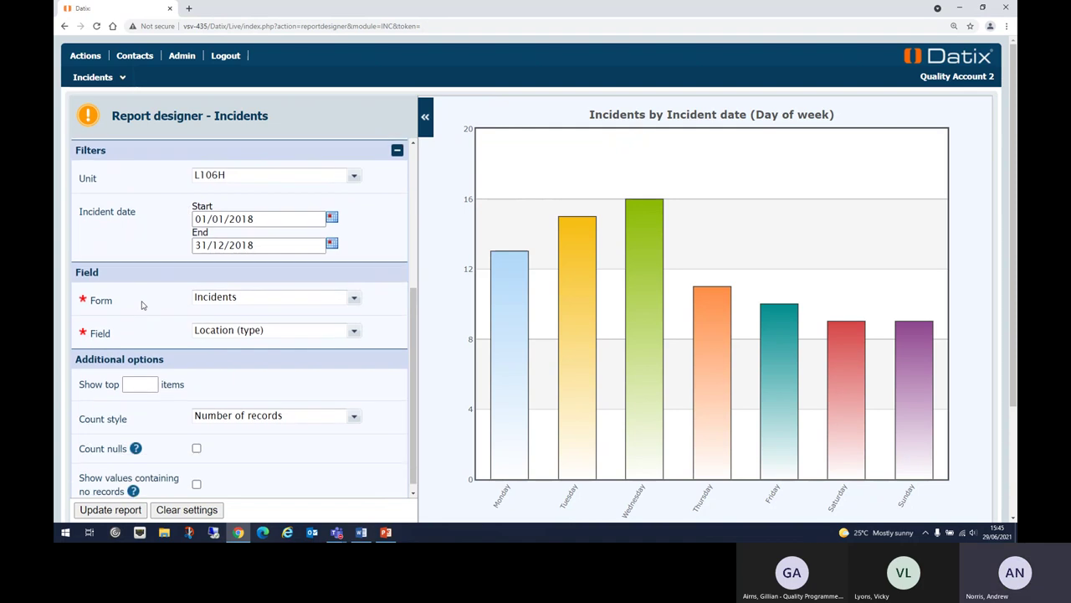
click(108, 509)
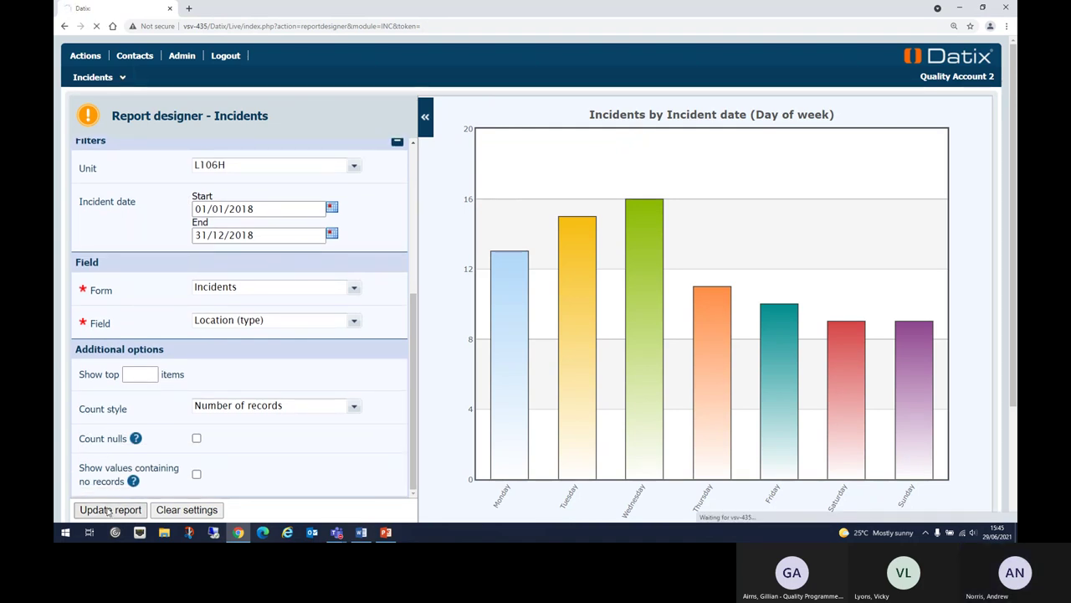
Enlarge the location Pareto chart and export it to Excel
scroll(168, 486, down, 5)
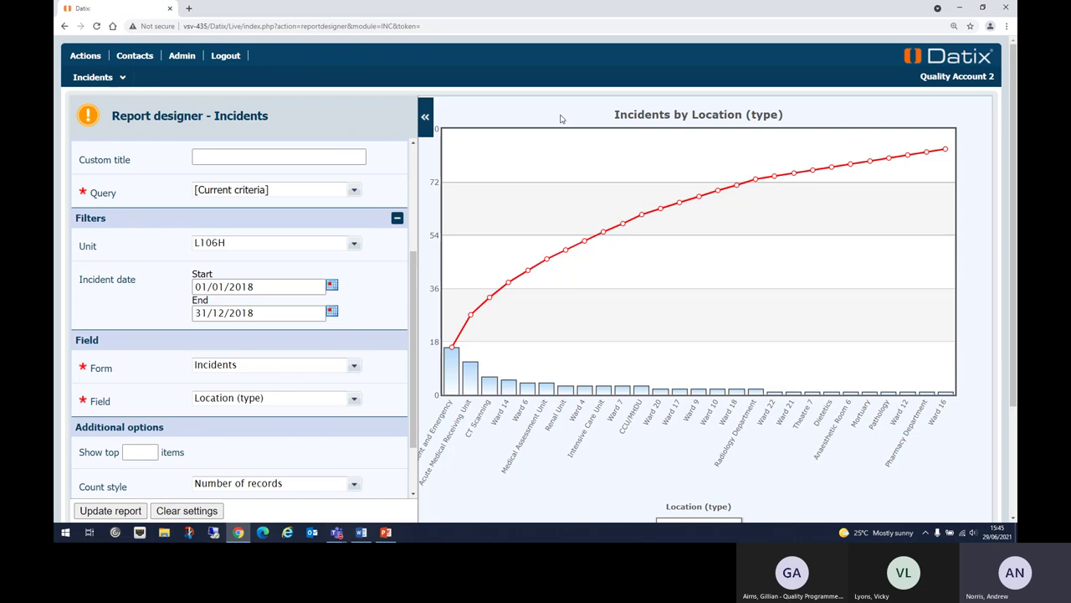
click(425, 118)
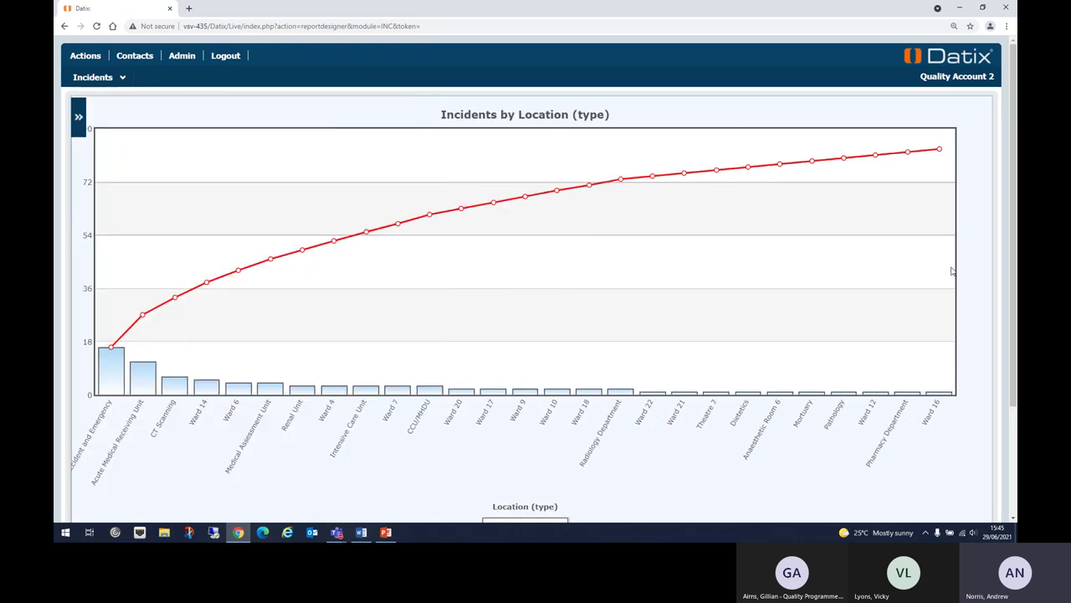
scroll(679, 335, down, 1)
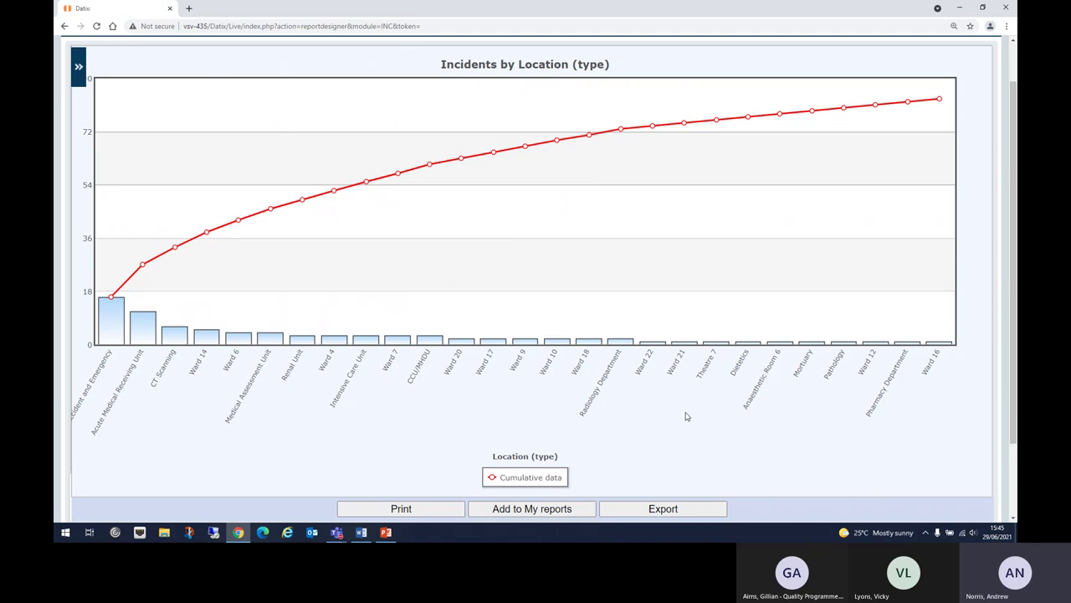
click(672, 506)
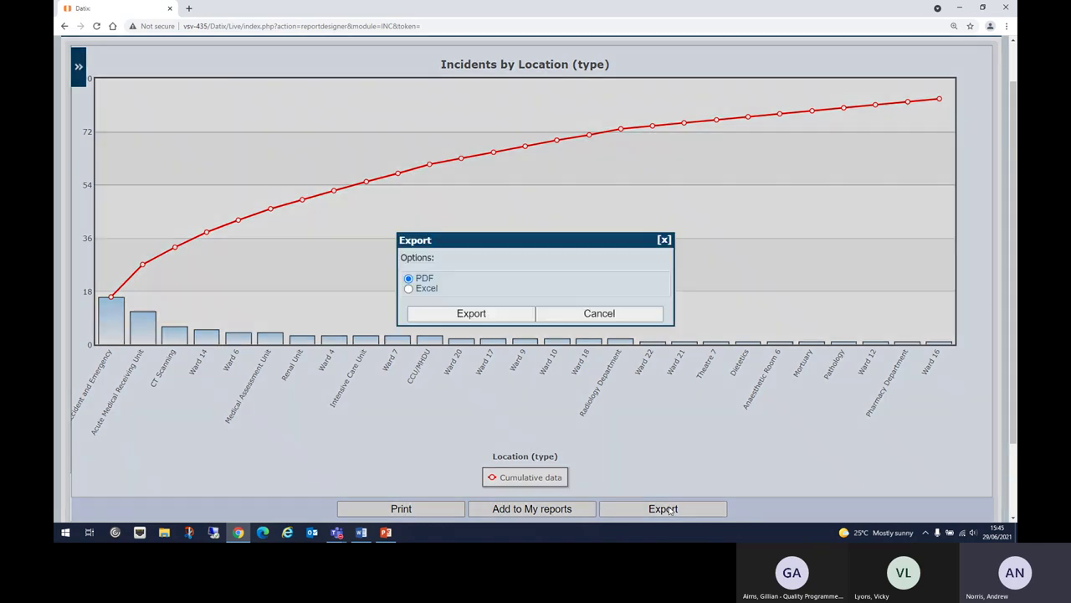
click(408, 288)
click(466, 315)
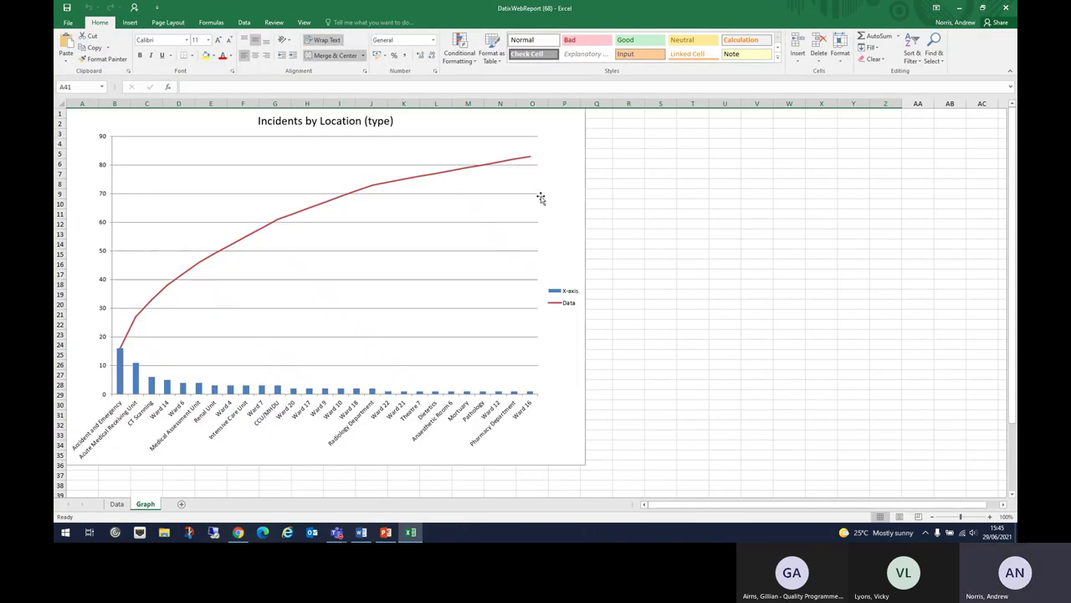
Replace the exported location chart with Excel's built-in Pareto statistic chart
click(555, 187)
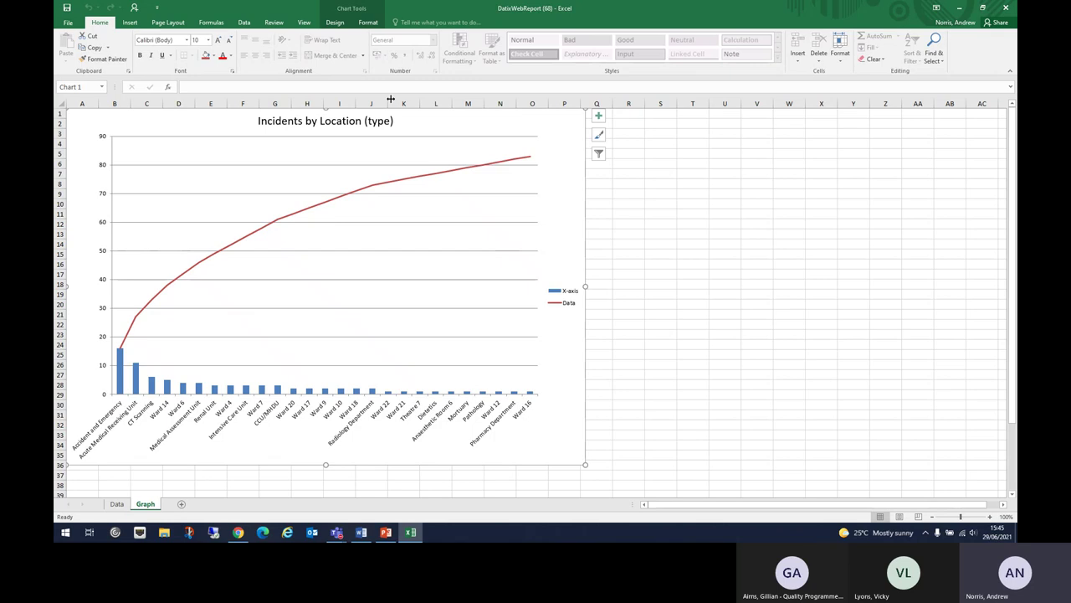
click(129, 23)
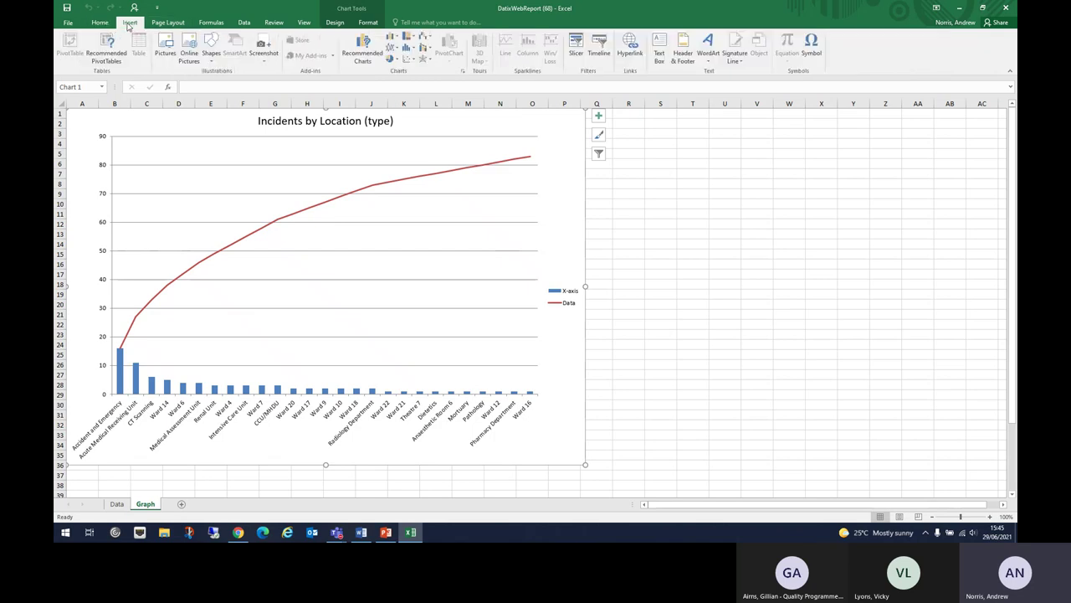
click(409, 49)
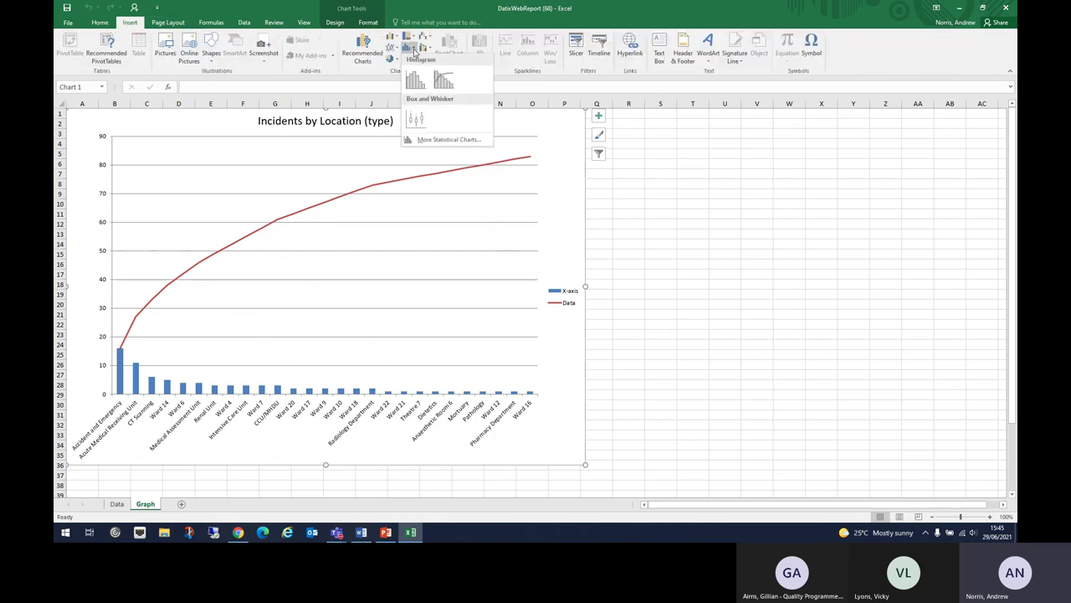
click(443, 83)
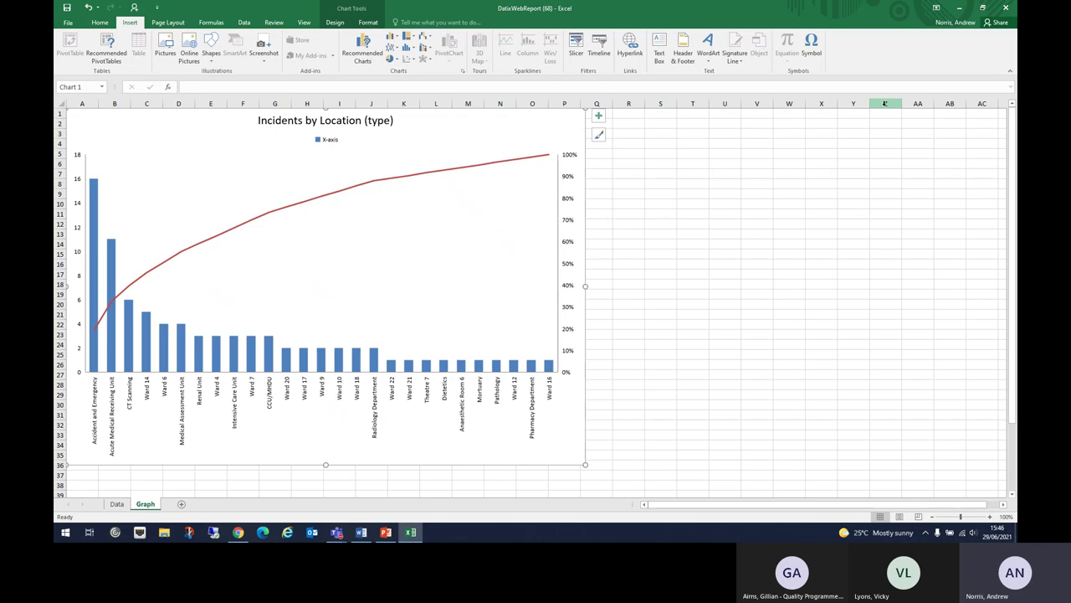
Close the exported Excel chart without saving and expand the Incidents report designer panel
click(1006, 9)
click(529, 279)
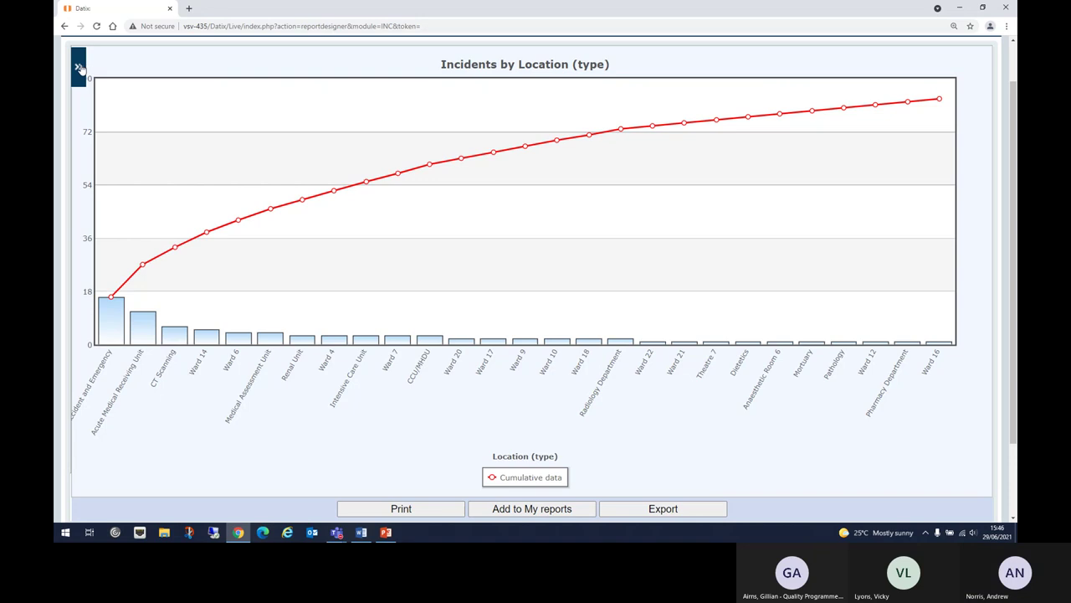
click(78, 66)
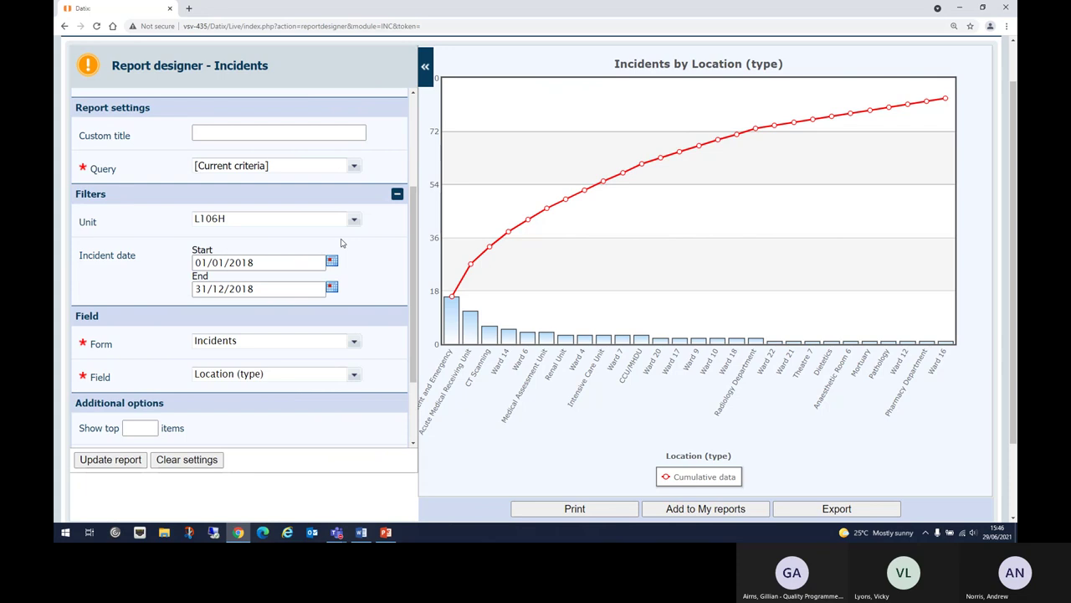
scroll(341, 243, down, 1)
scroll(320, 259, up, 3)
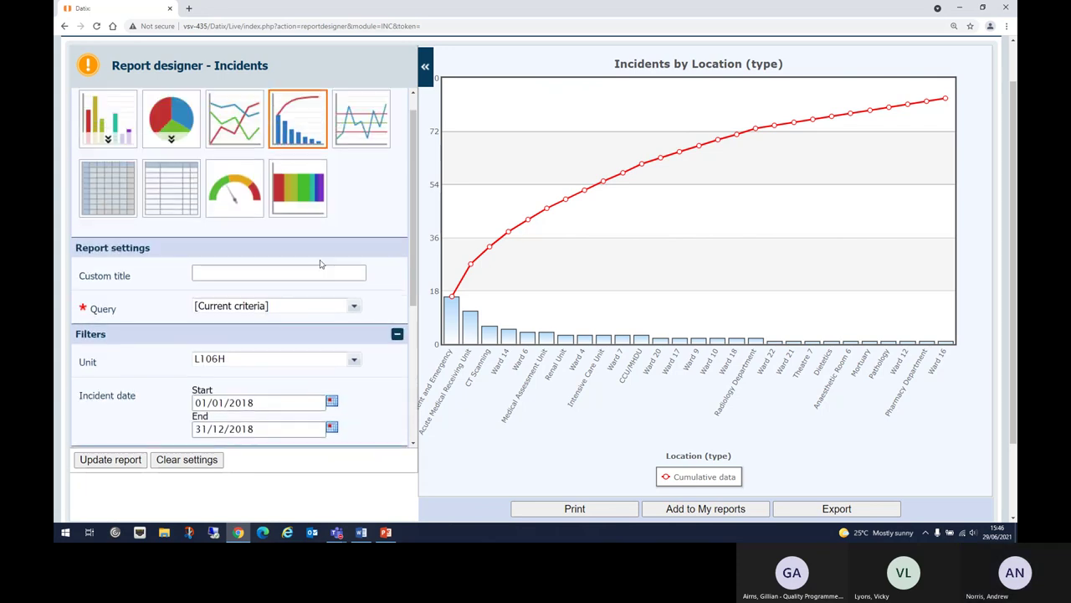
scroll(320, 263, up, 1)
scroll(294, 266, up, 1)
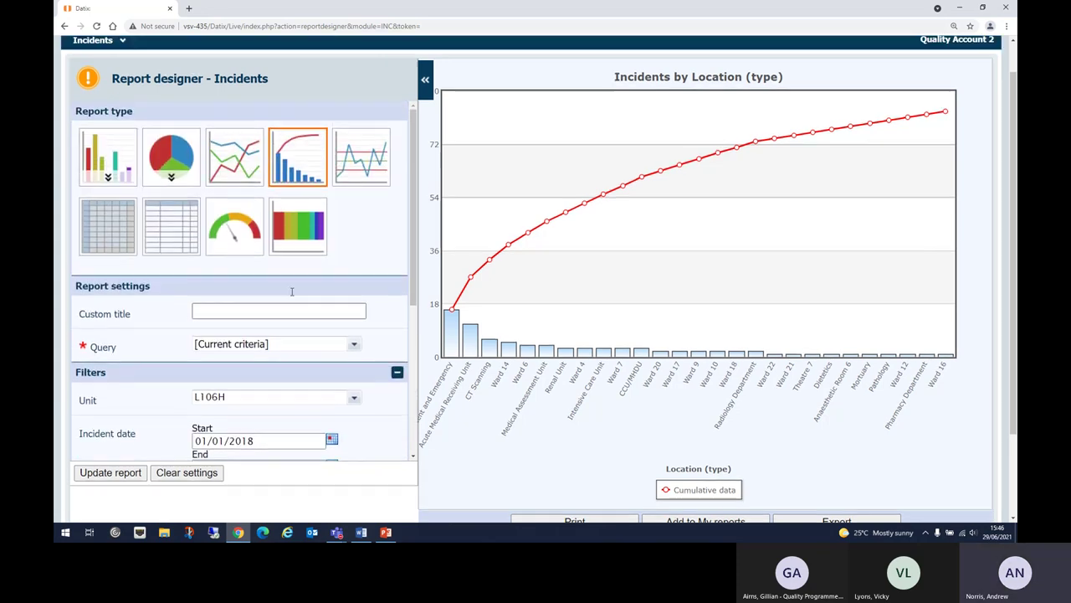
scroll(292, 291, up, 1)
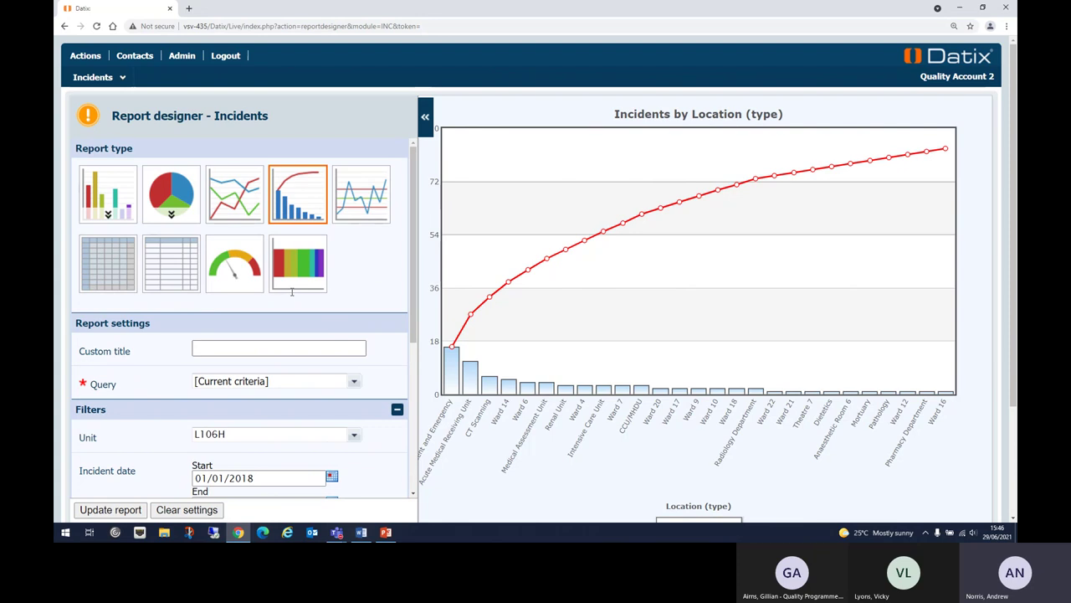
List the 83 incidents matching the current search from the Incidents menu
click(122, 78)
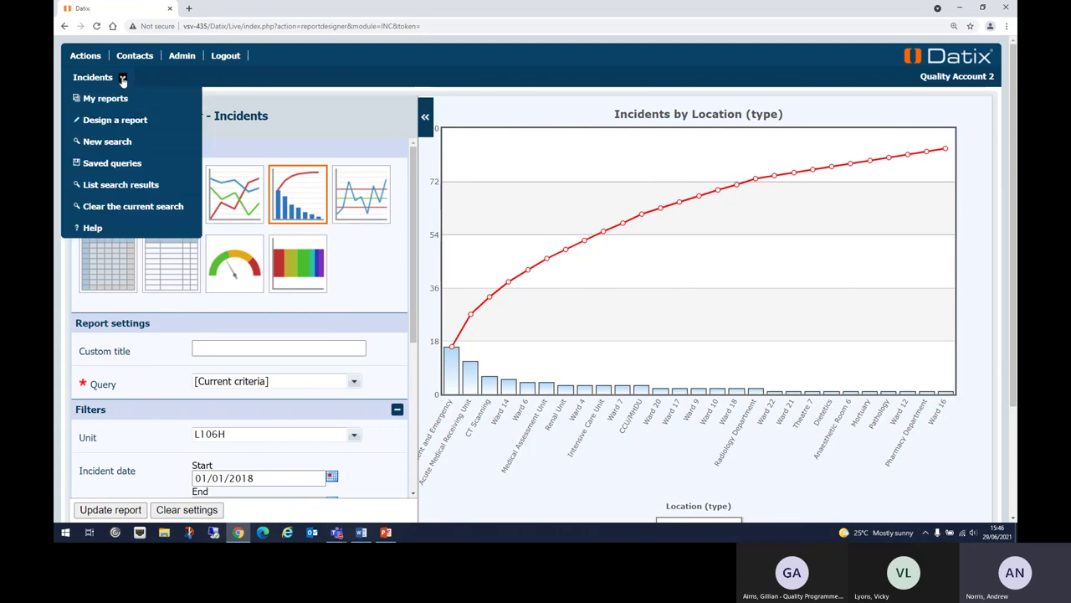
click(137, 191)
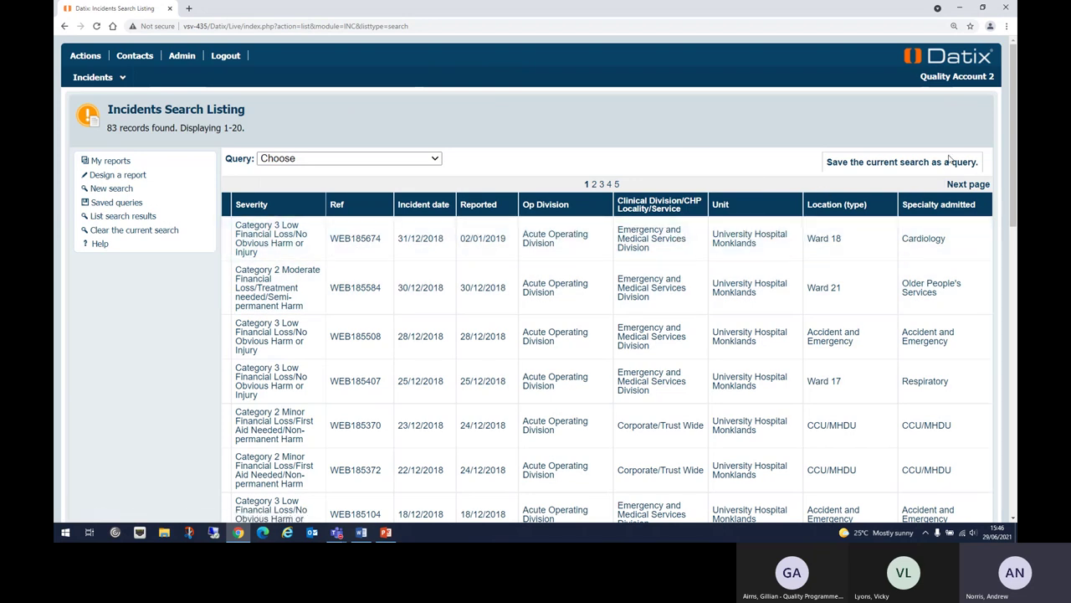
click(856, 164)
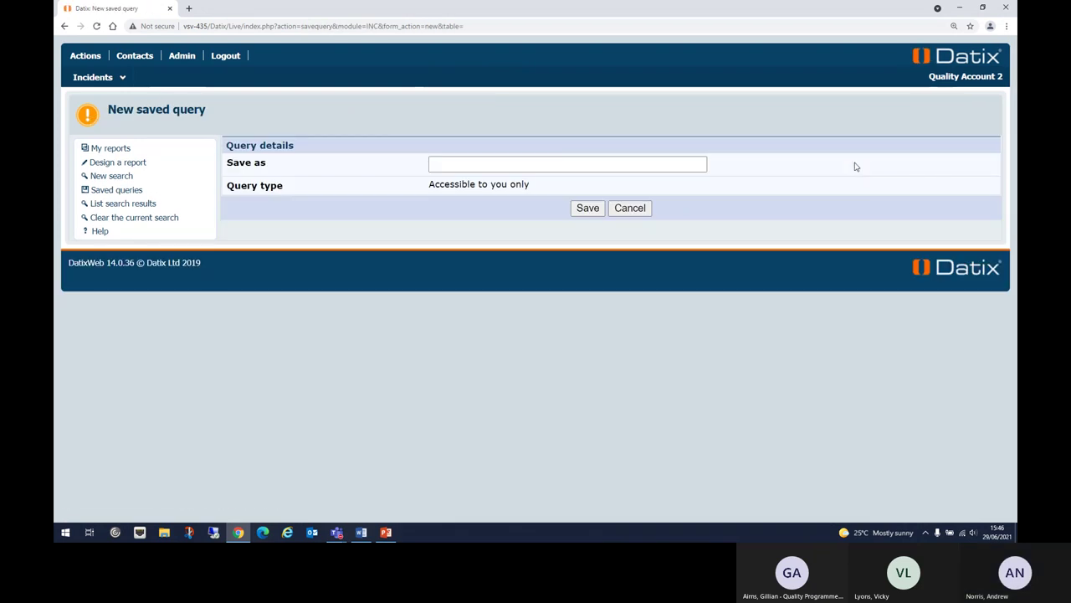
click(444, 167)
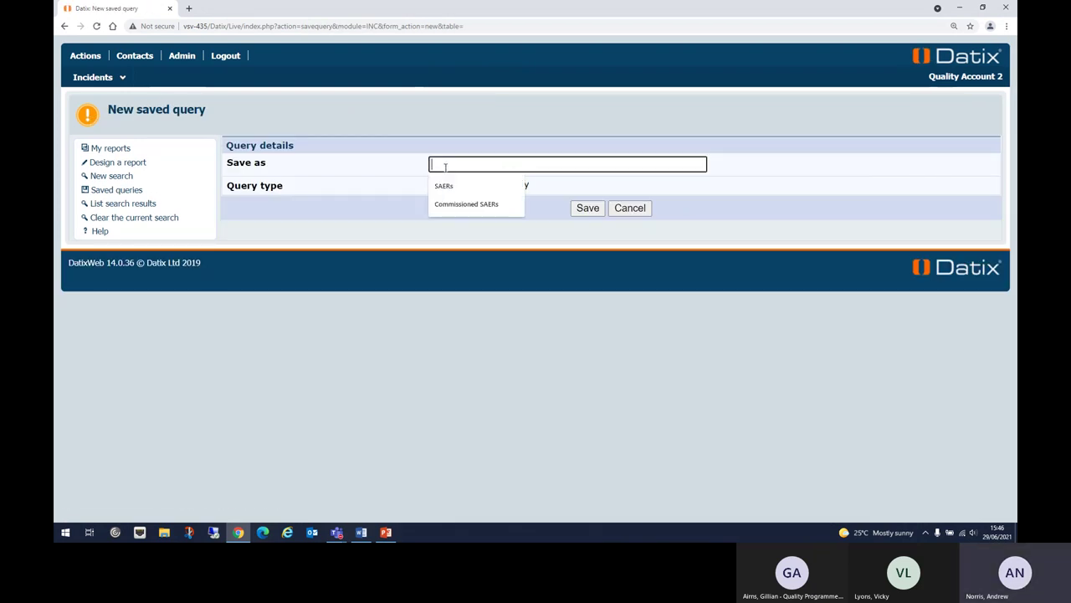
text(TR)
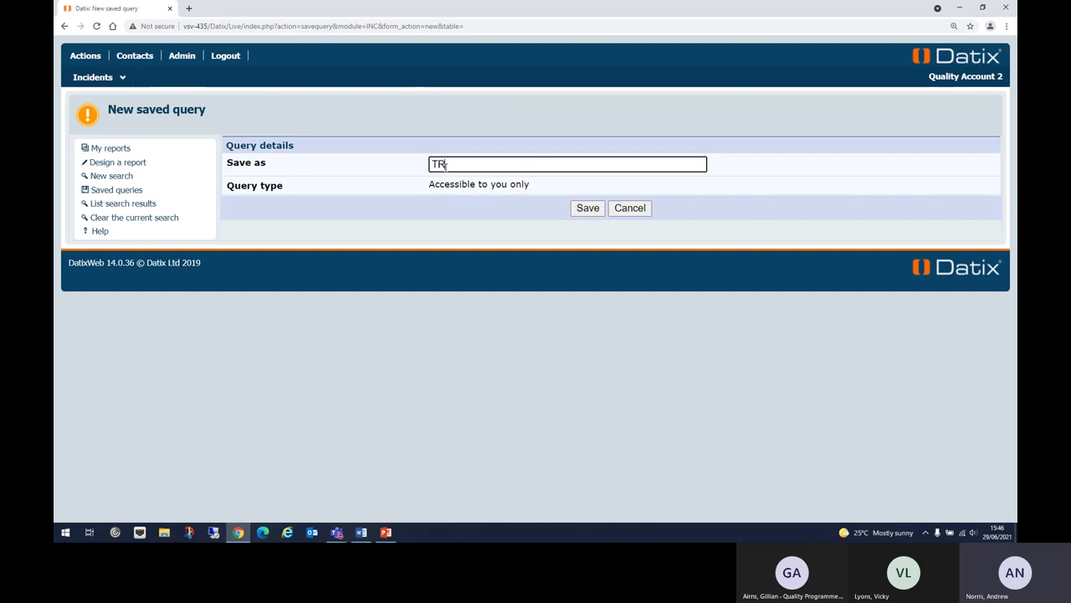
text(ansfer Problems @pr)
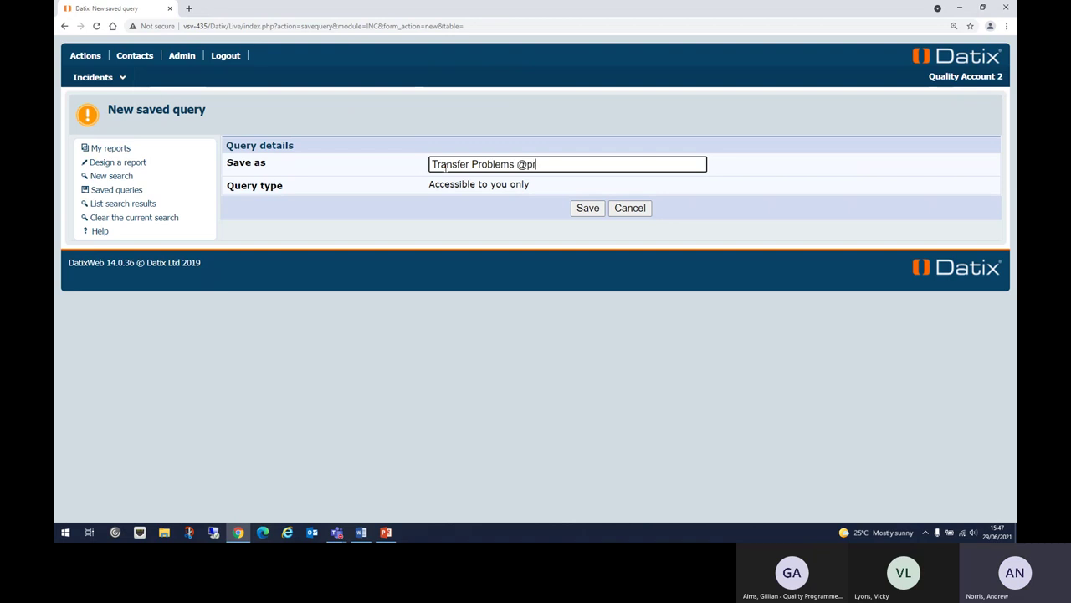
text(ompt)
click(583, 213)
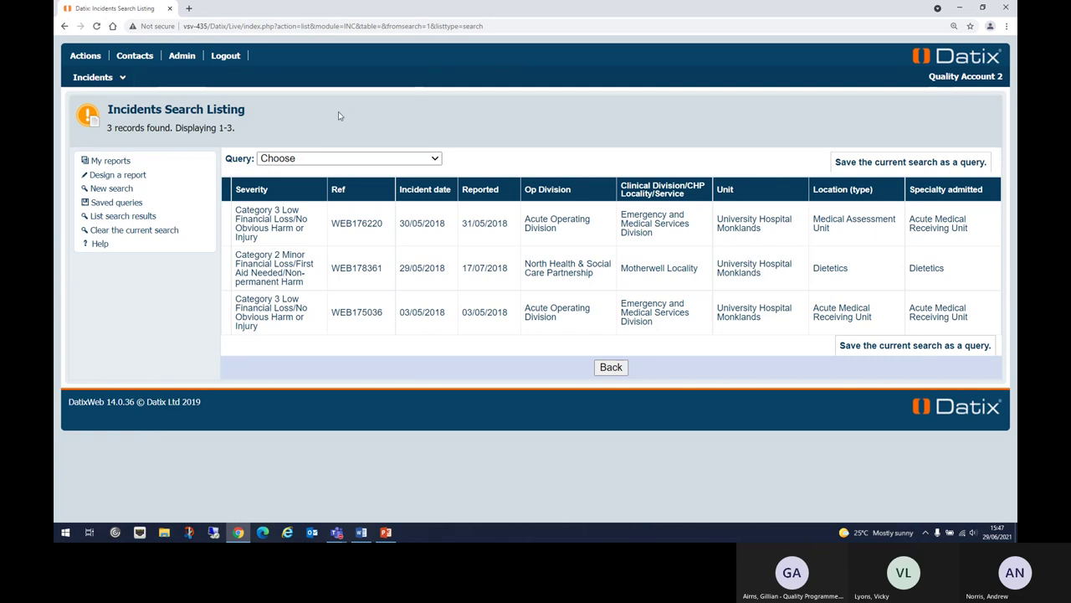
click(123, 78)
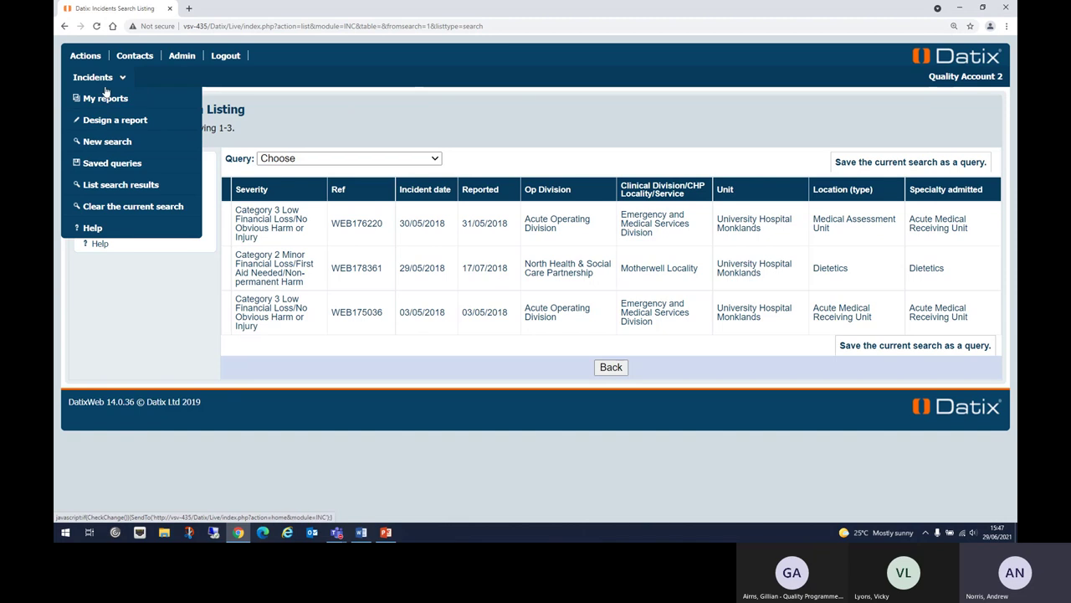
click(115, 164)
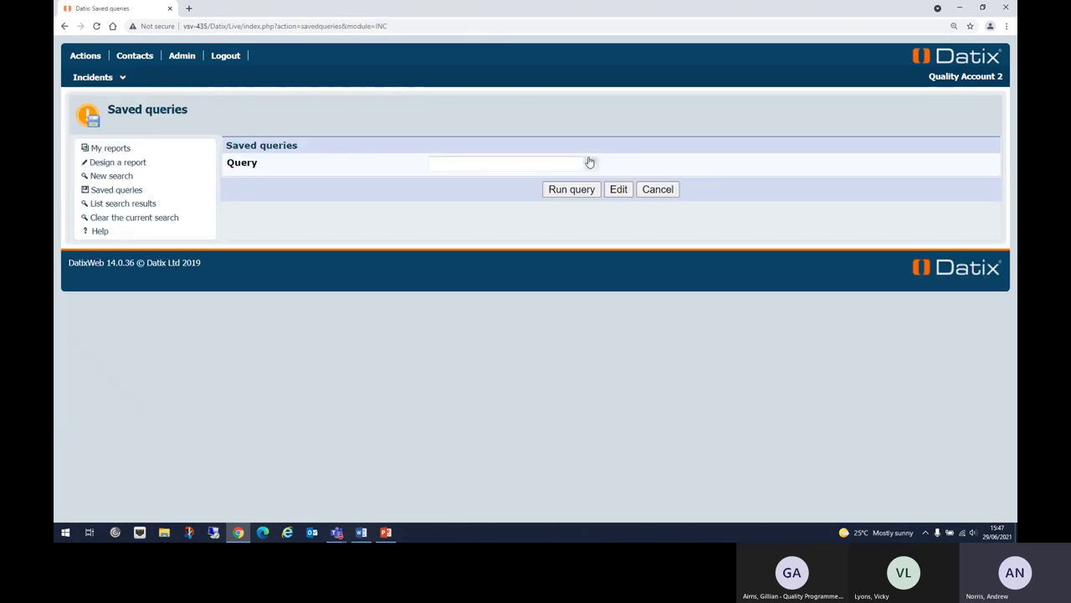
click(563, 163)
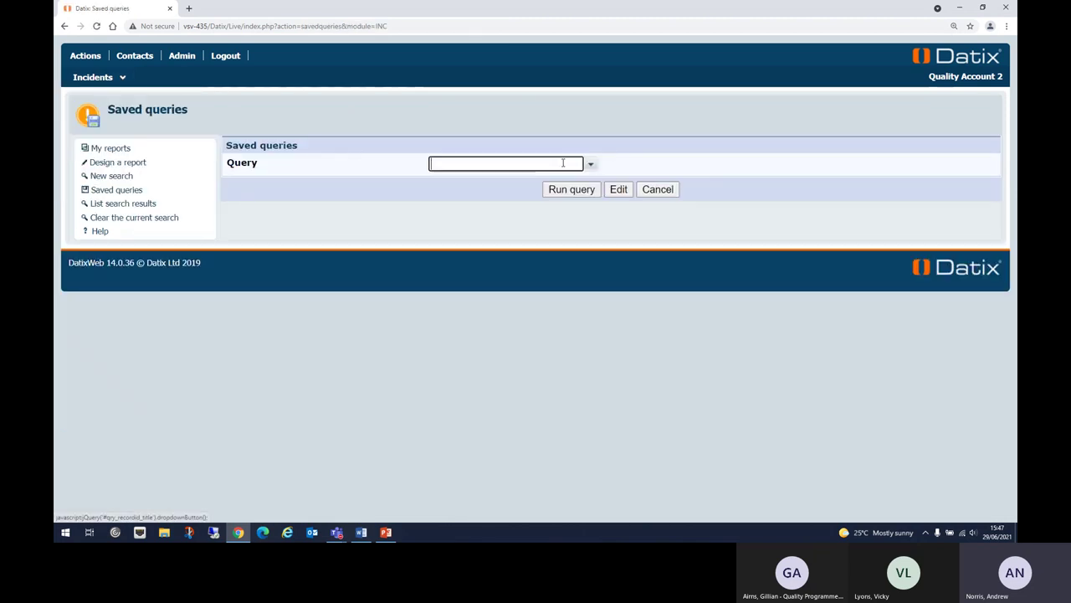
text(tran)
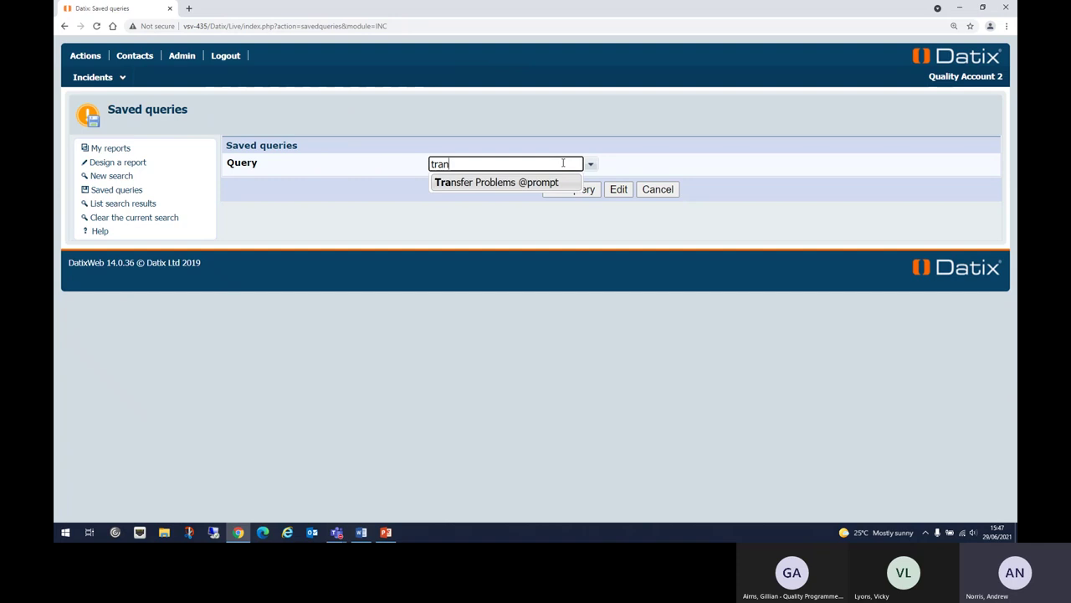
click(519, 182)
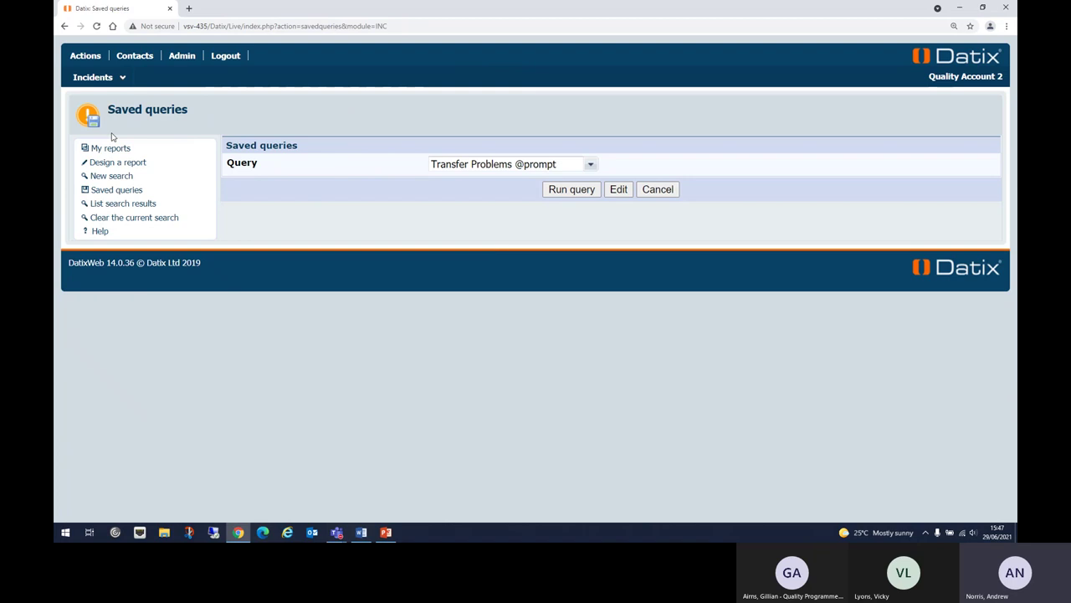
click(123, 77)
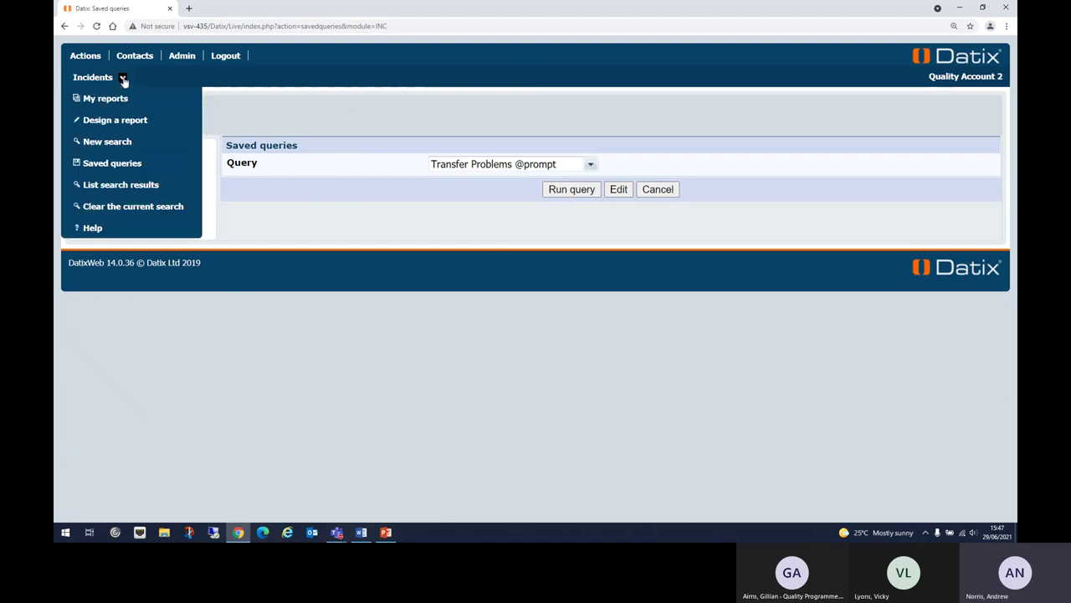
Open the Commissioned SAERs (Line Chart) report from My reports
click(107, 98)
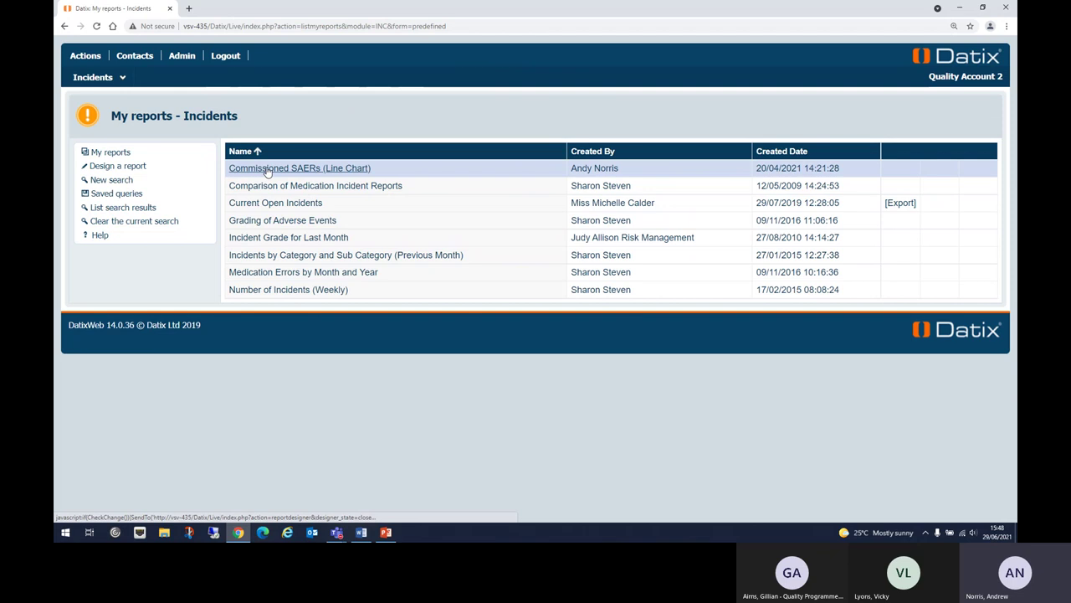
click(268, 169)
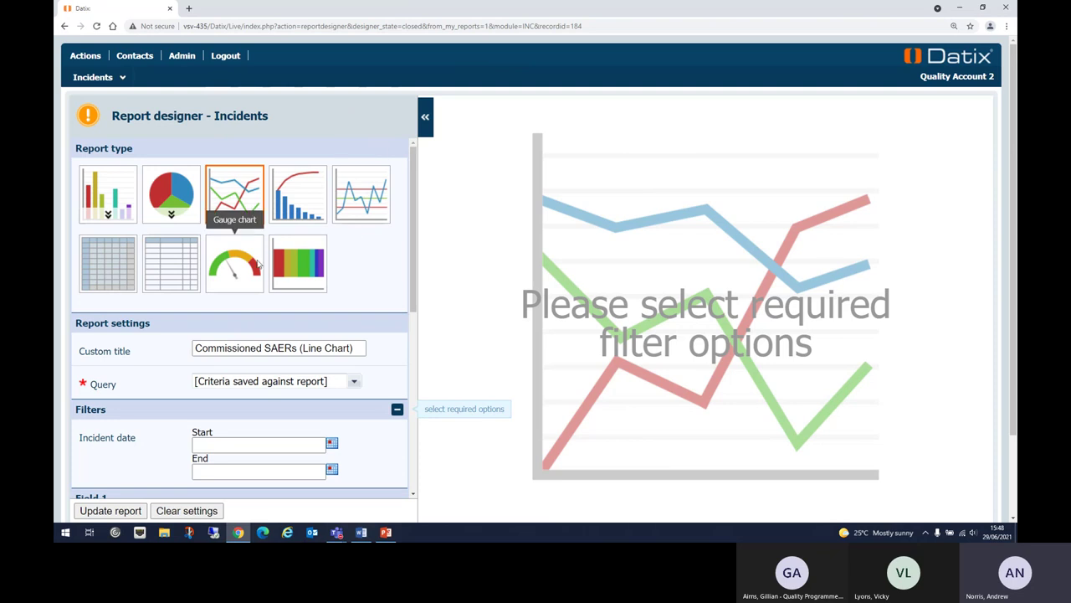
Set the start incident date to 01/01/2018 using the calendar
scroll(346, 263, down, 2)
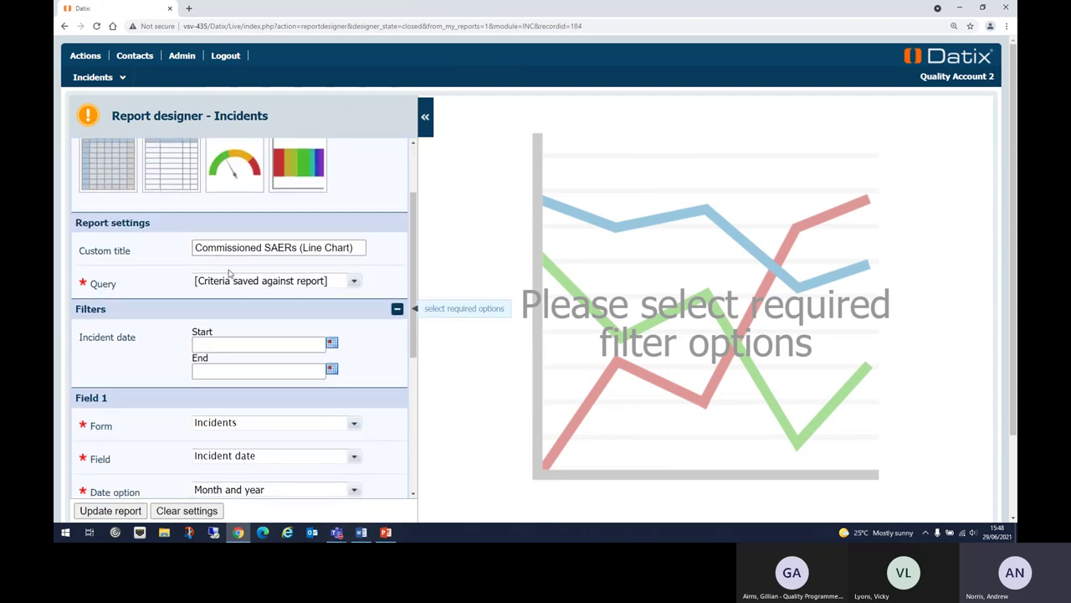
click(331, 344)
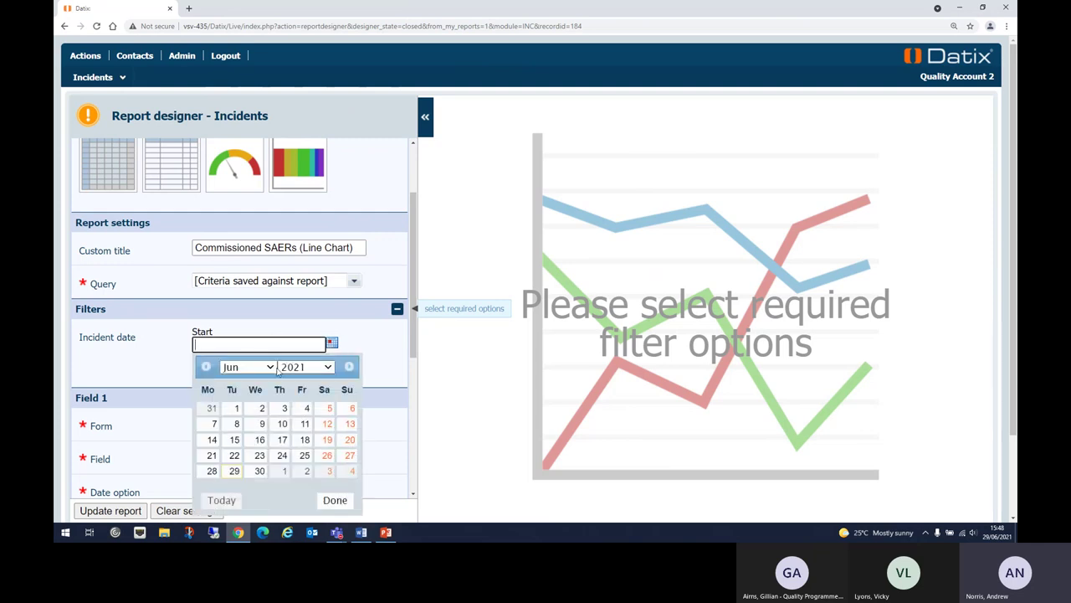
click(256, 367)
click(253, 380)
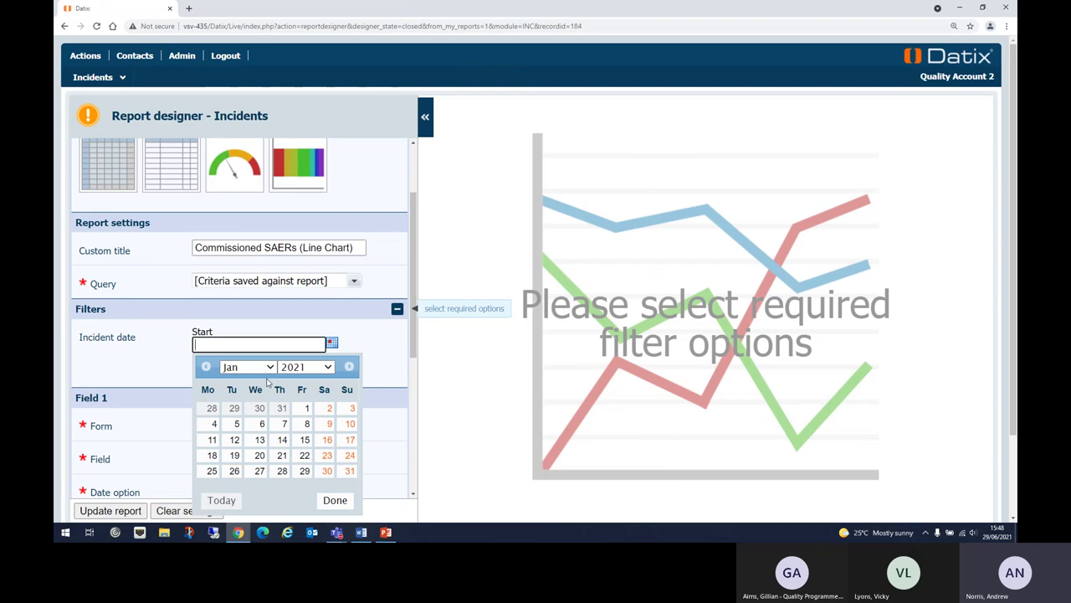
click(326, 369)
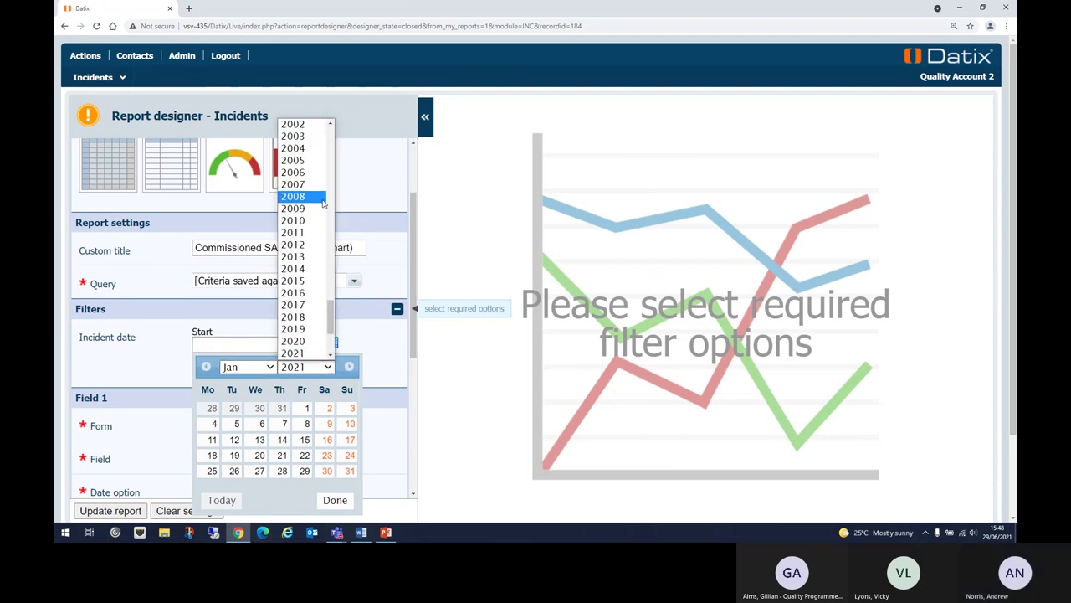
click(313, 317)
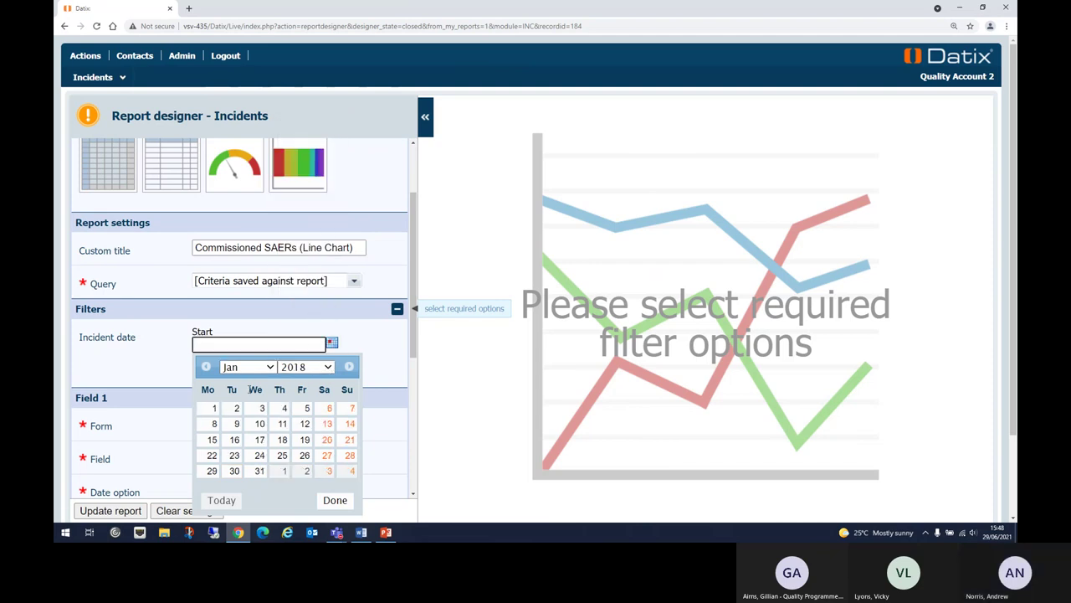
click(213, 408)
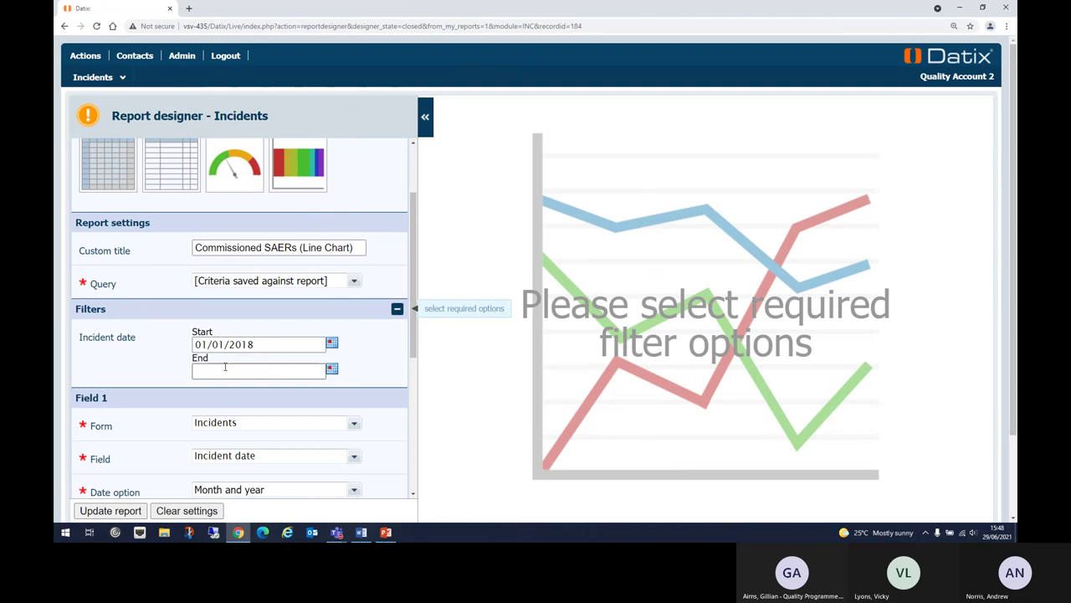
Set the end incident date to 31/12/2018 and update the report
scroll(225, 366, down, 1)
click(331, 319)
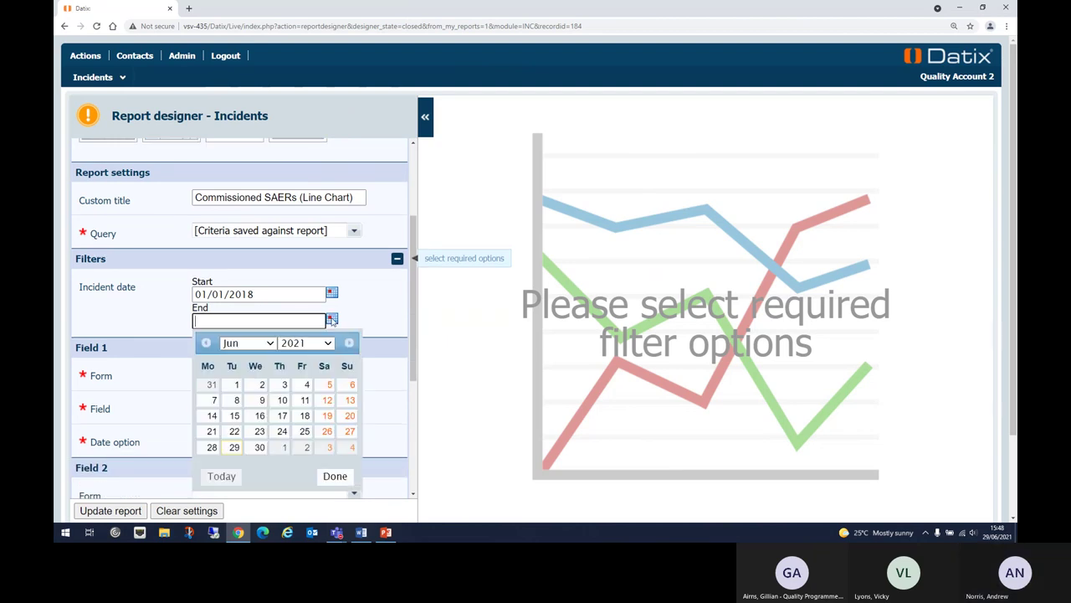
click(264, 344)
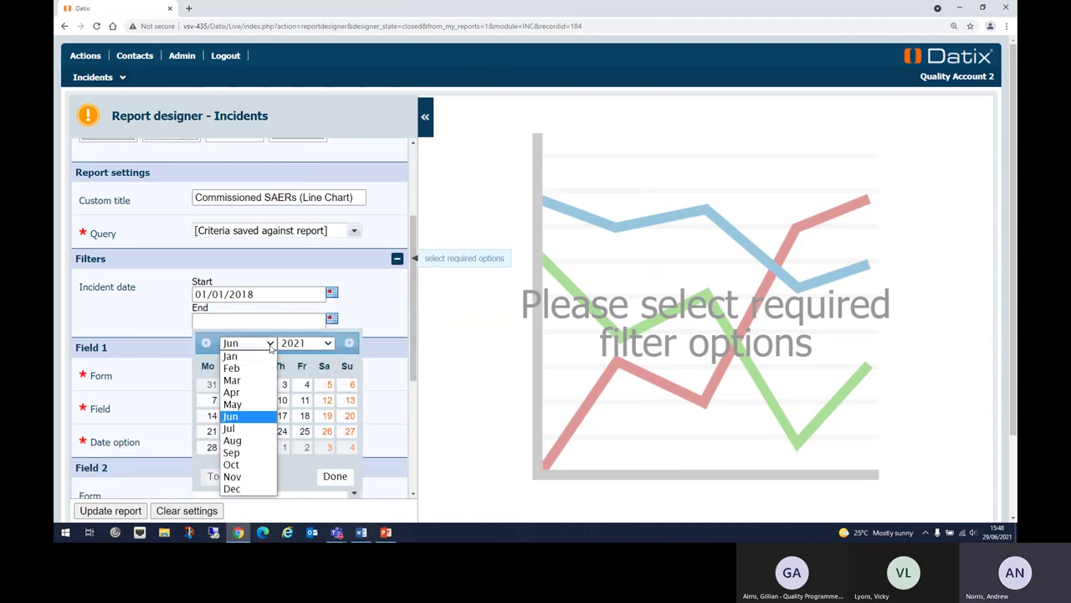
click(234, 488)
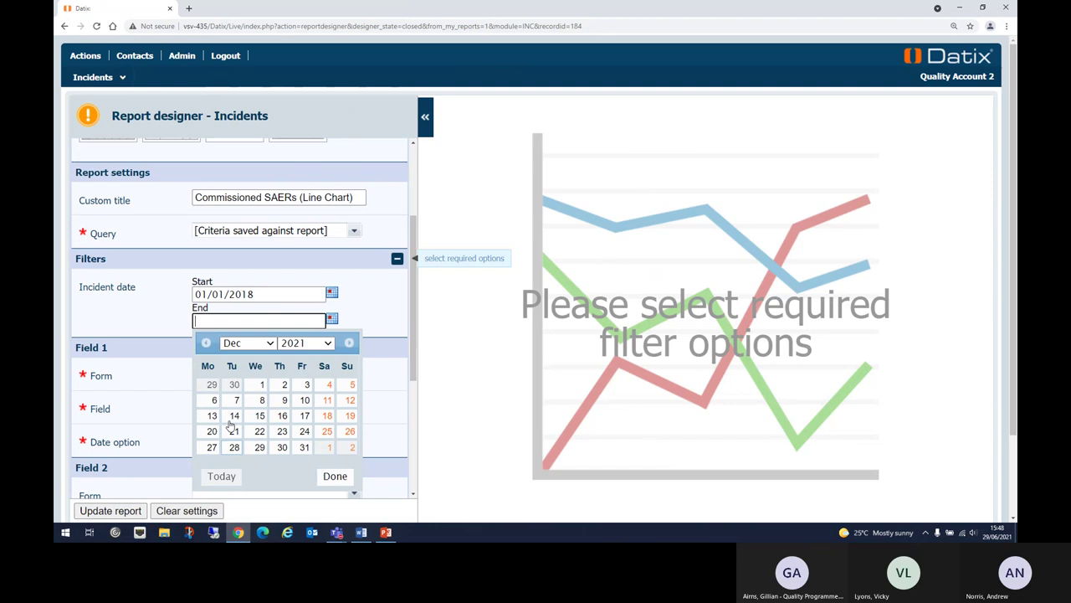
click(329, 343)
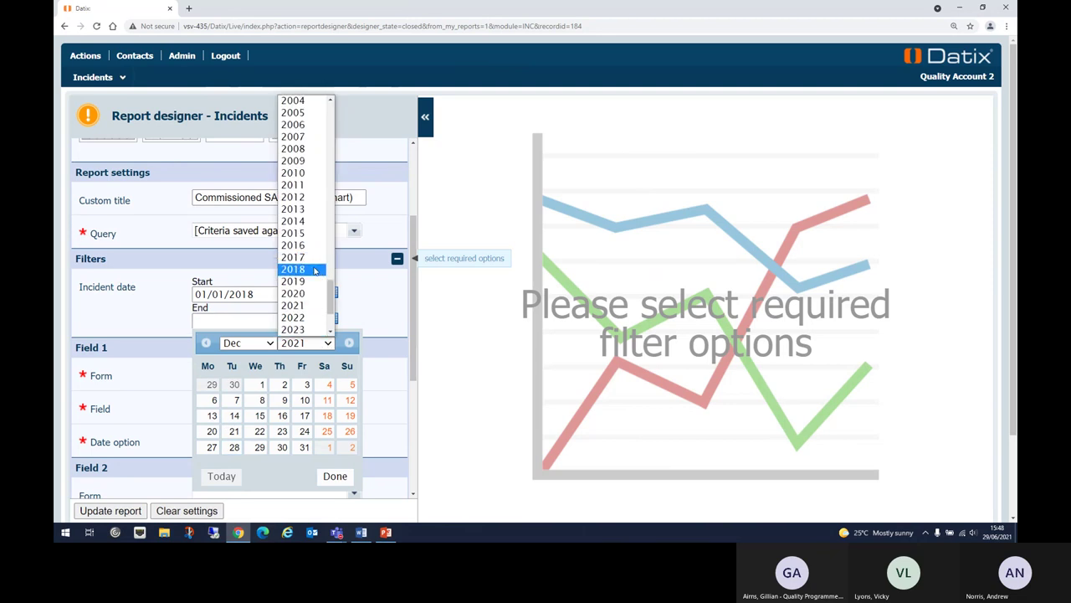
click(313, 270)
click(212, 463)
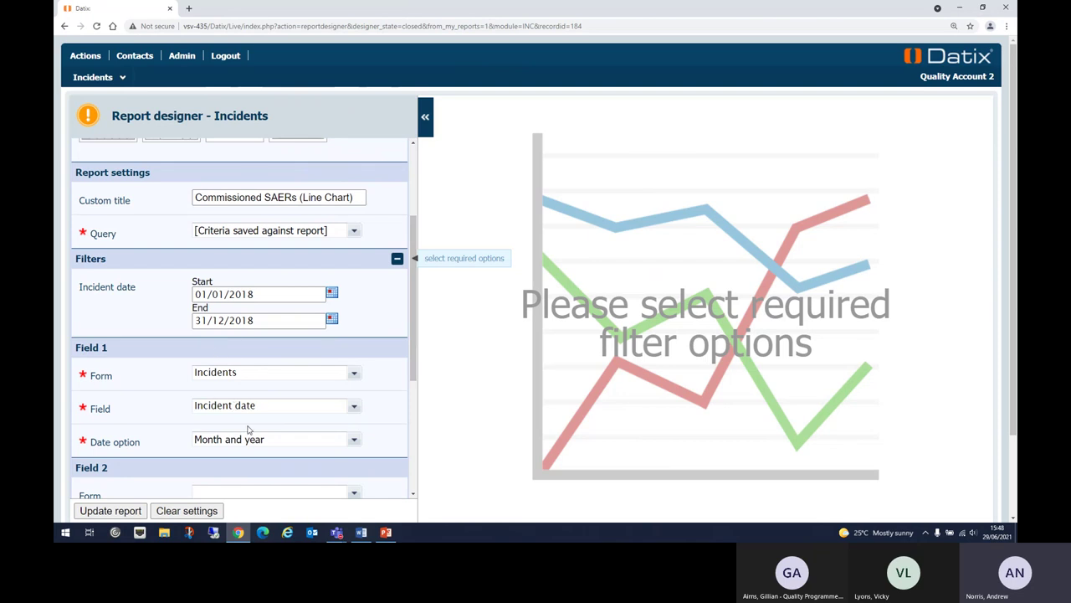
scroll(249, 426, down, 1)
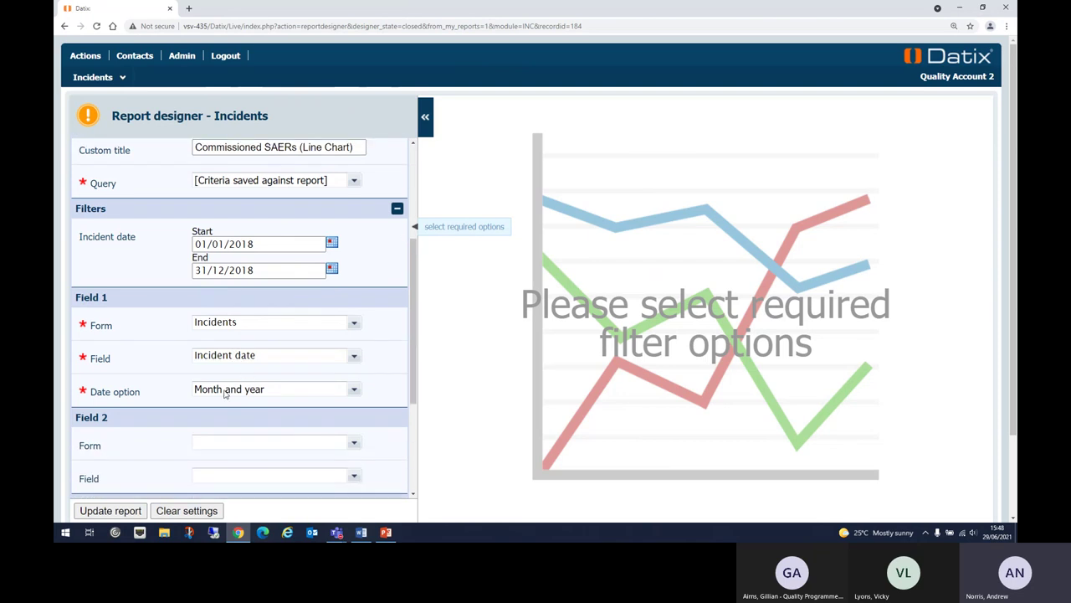
click(109, 510)
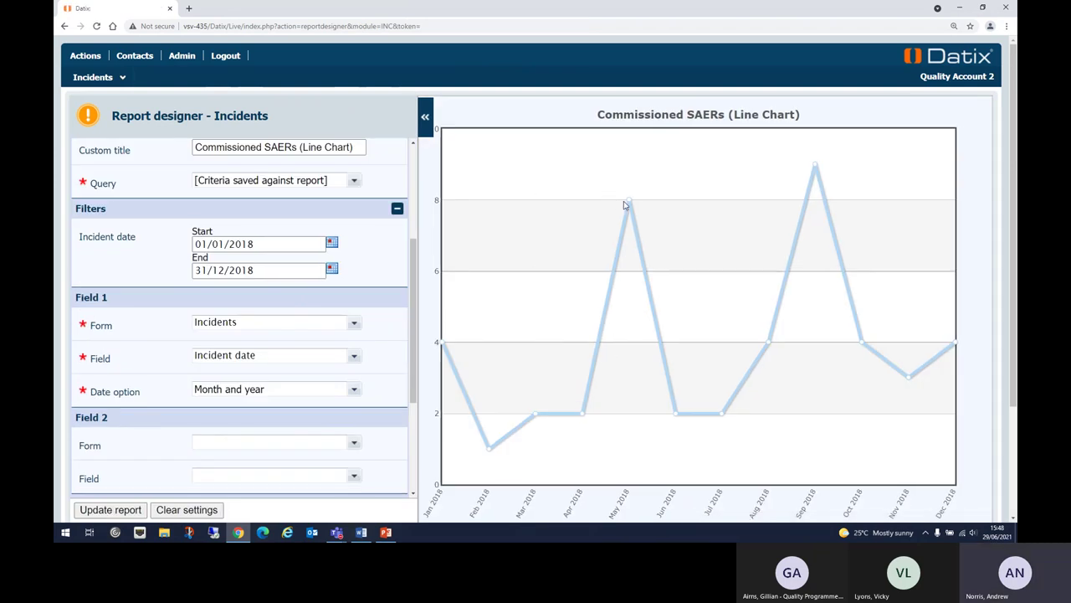
Read the monthly 2018 values on the line chart, from 1 in February to 9 in September
mouse_move(676, 417)
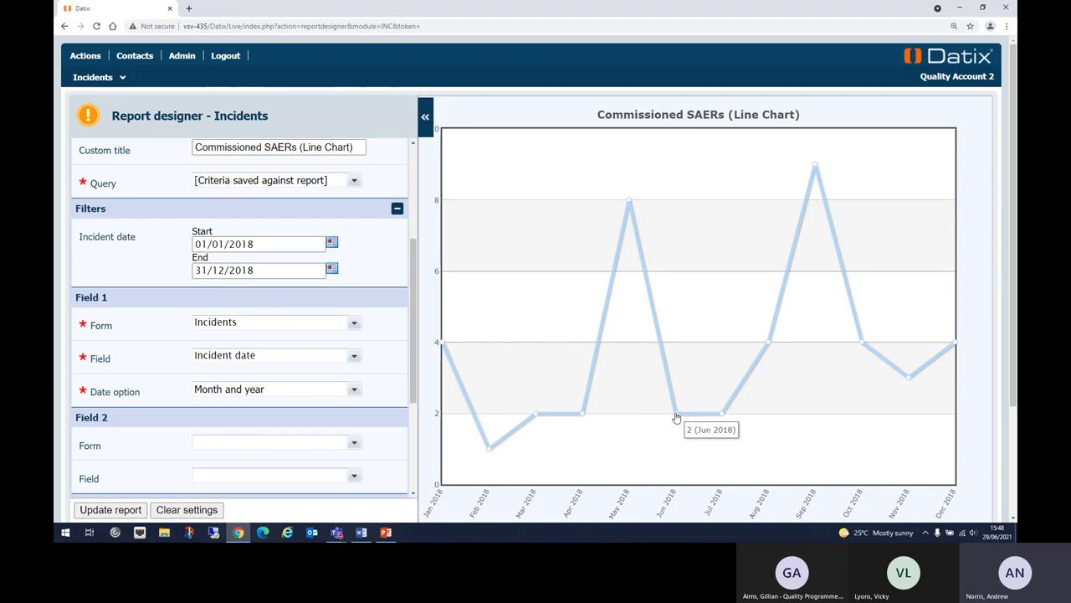
mouse_move(767, 348)
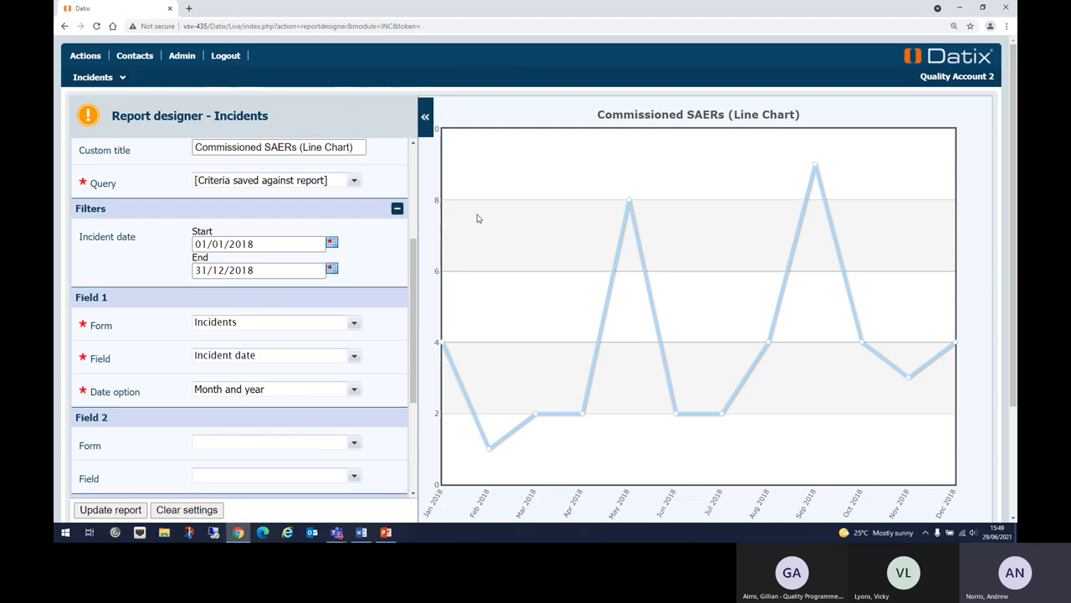
scroll(302, 263, up, 3)
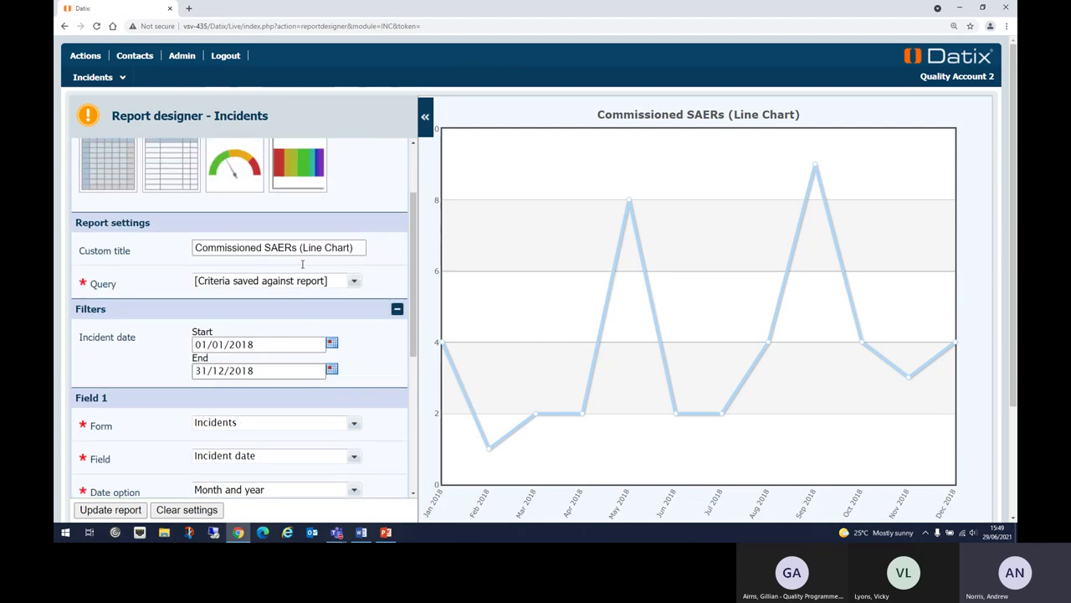
Change the report's chart type to a horizontal bar chart
scroll(302, 264, up, 3)
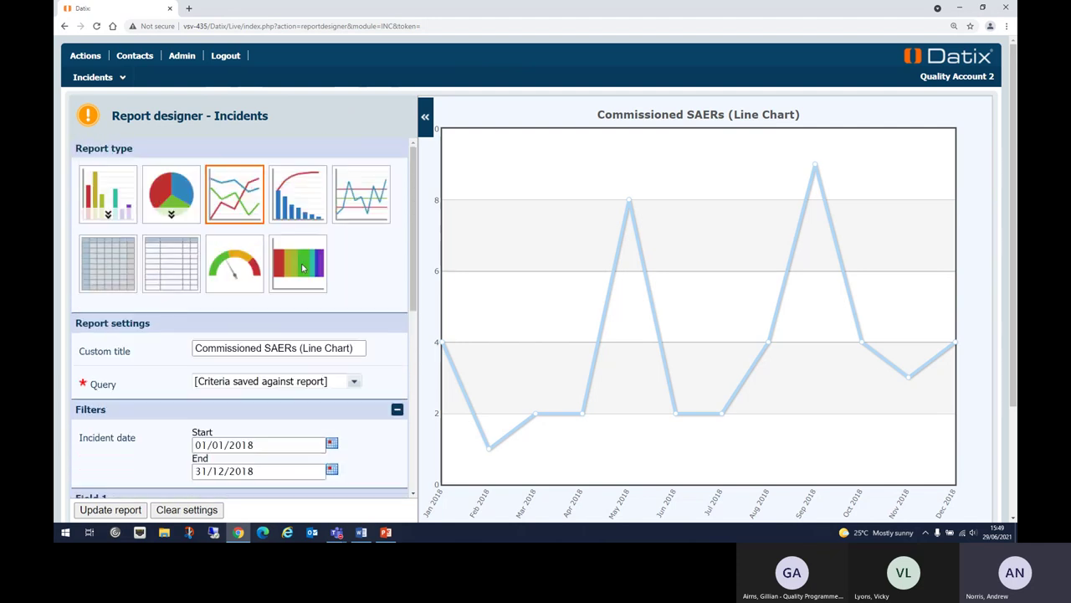
click(108, 215)
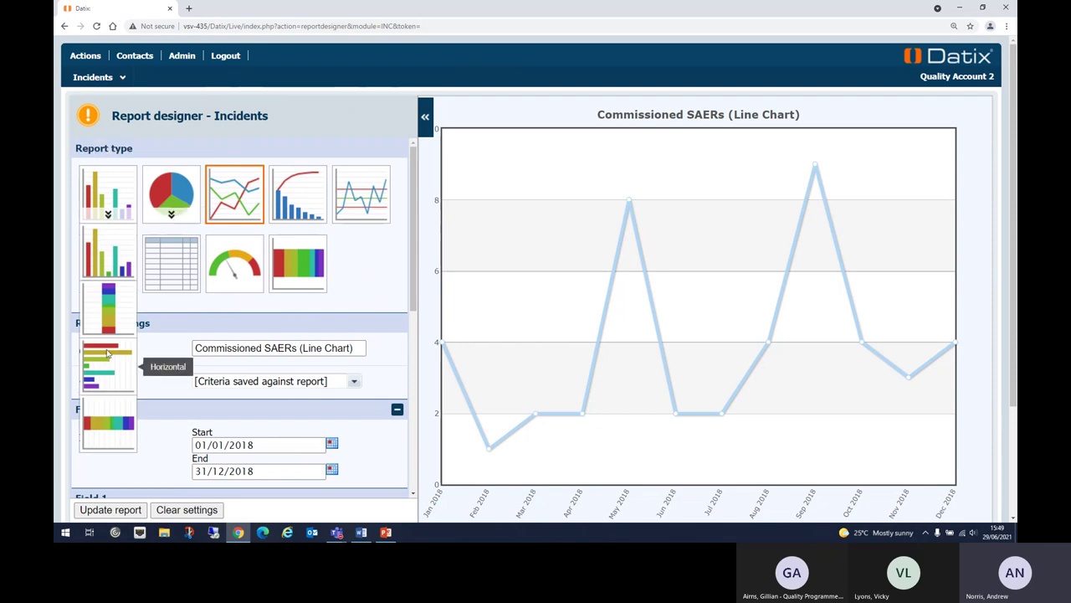
click(107, 353)
scroll(164, 242, down, 3)
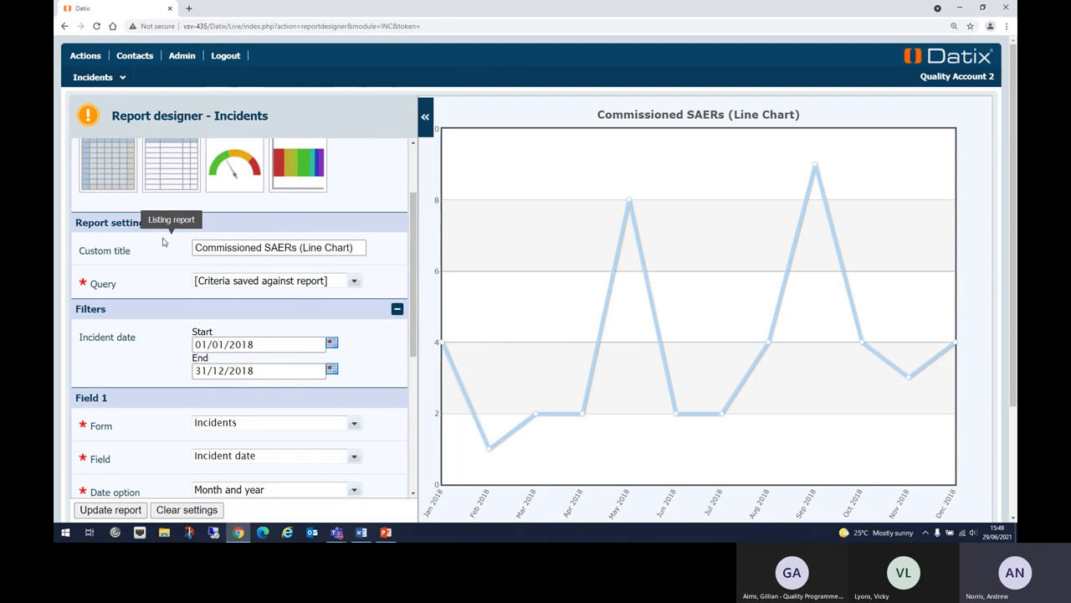
scroll(164, 242, down, 1)
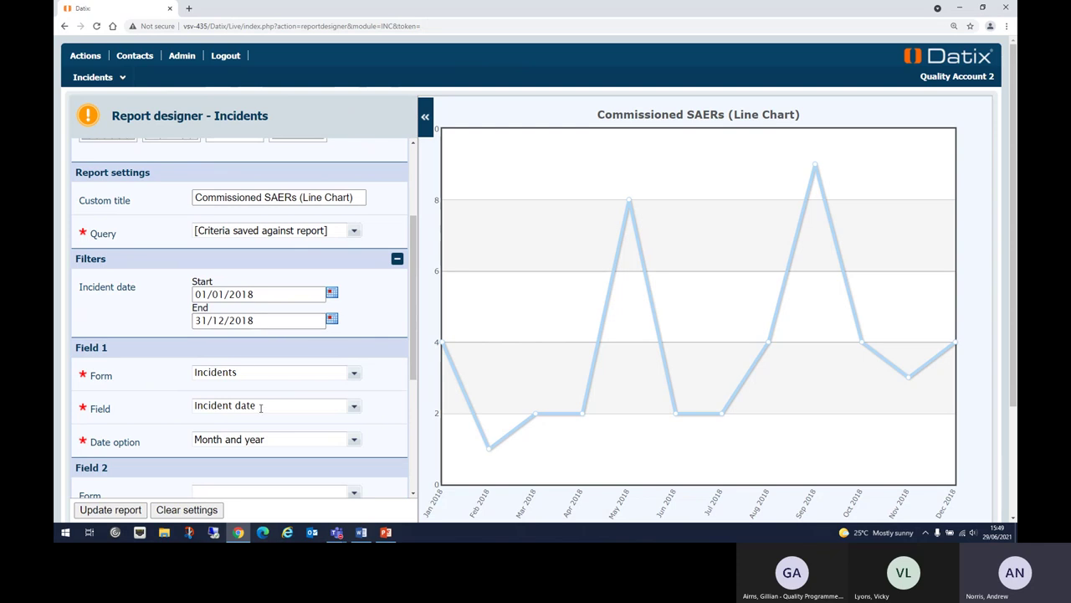
Chart by Category showing the top 10 items, then update the report
drag(258, 407, 192, 412)
text(cat)
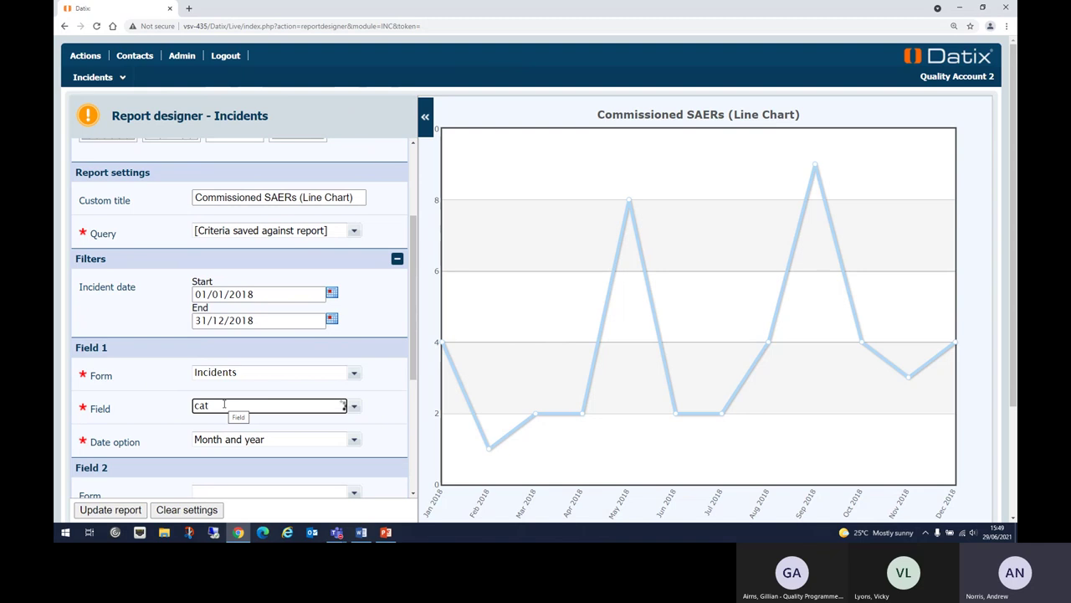
scroll(224, 428, down, 3)
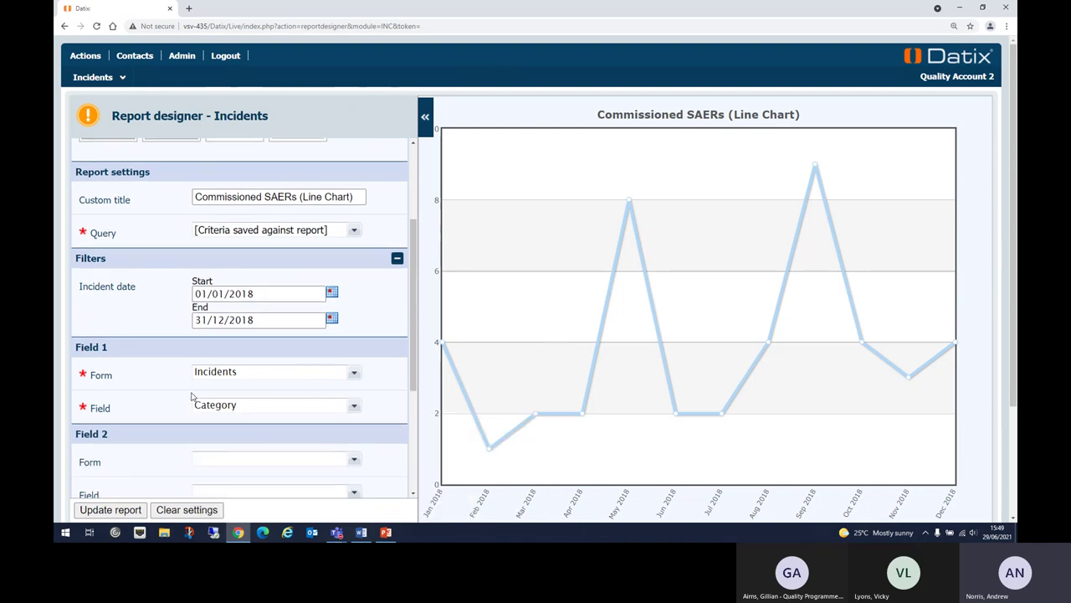
click(146, 395)
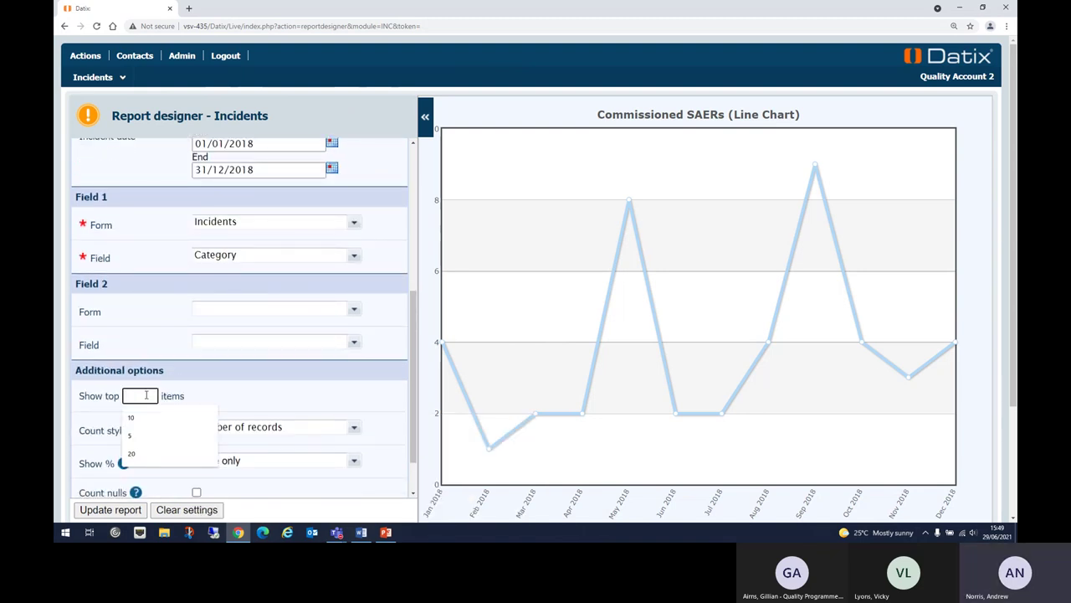
text(10)
click(253, 384)
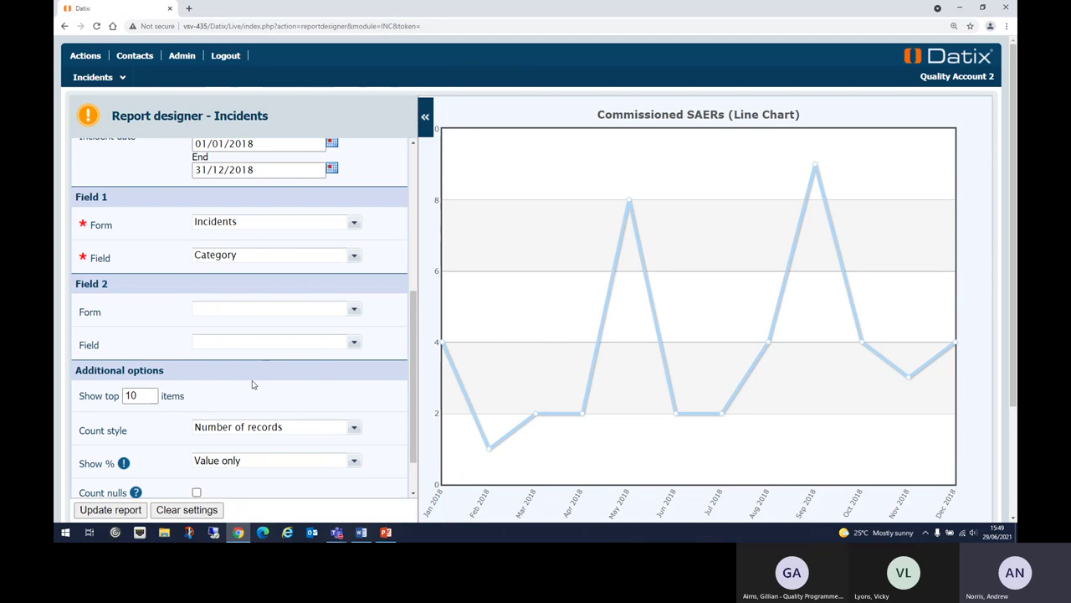
click(126, 509)
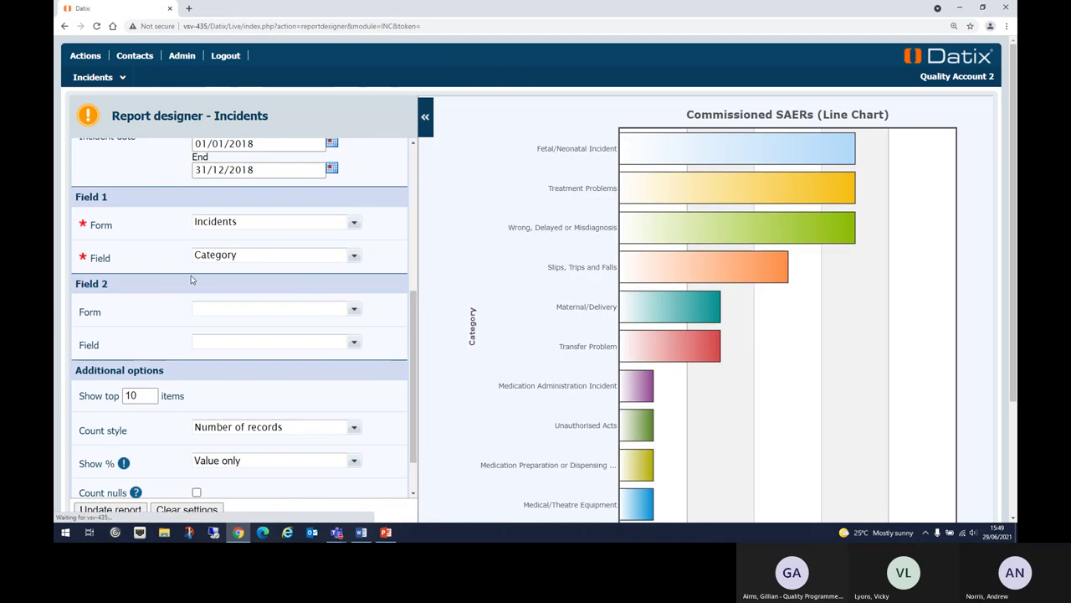
Inspect the category bars: Fetal/Neonatal Incident, Treatment Problems and Wrong, Delayed or Misdiagnosis each at 7
scroll(492, 224, down, 1)
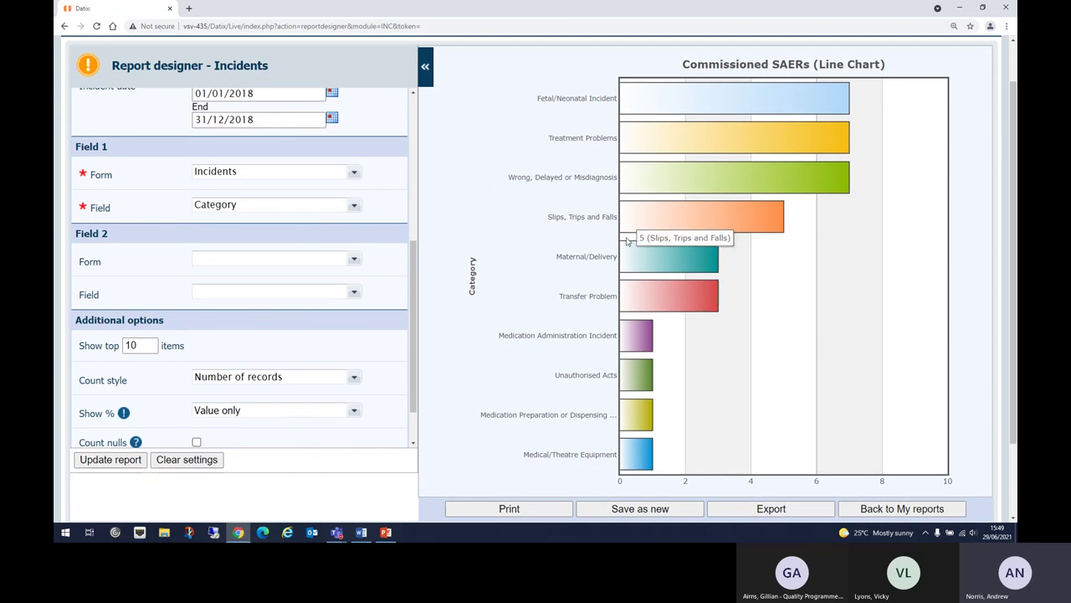
mouse_move(782, 95)
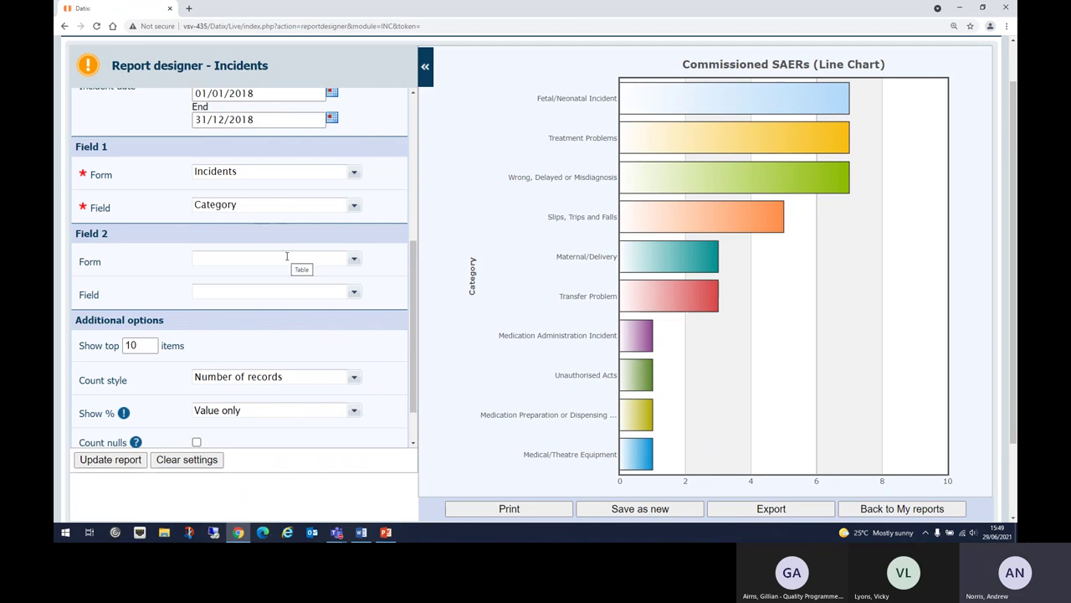
scroll(286, 280, up, 5)
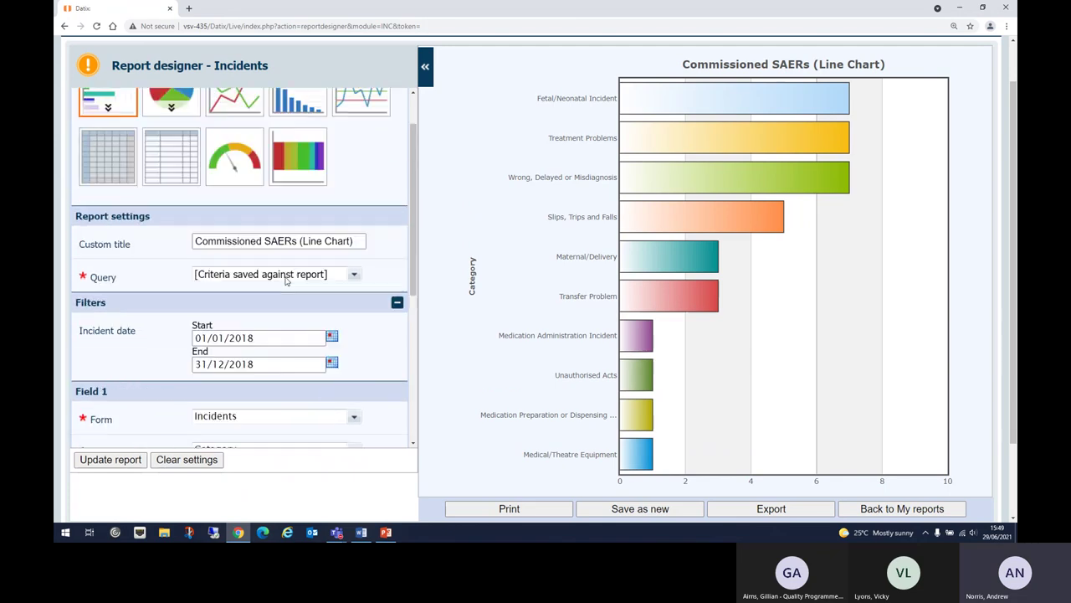
Switch the category report to a pie chart and redraw it
click(176, 113)
click(175, 113)
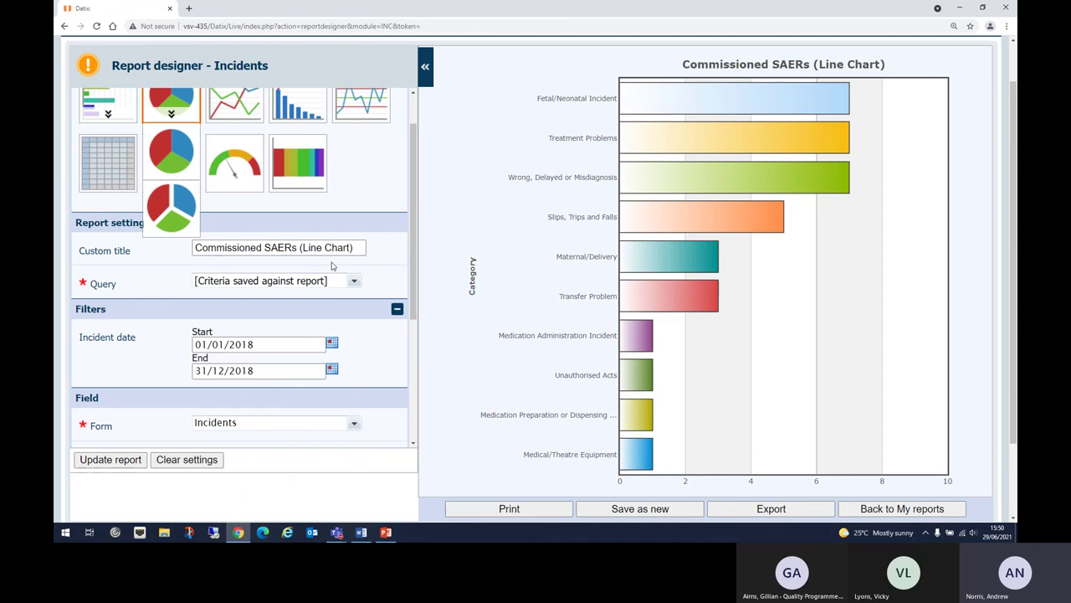
scroll(271, 322, down, 3)
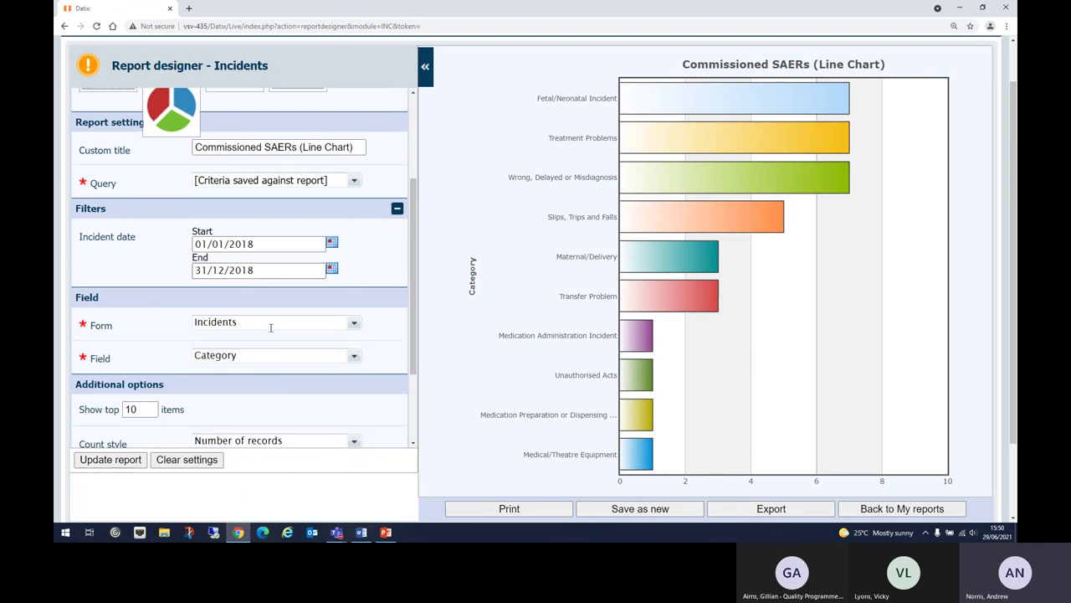
scroll(271, 328, down, 3)
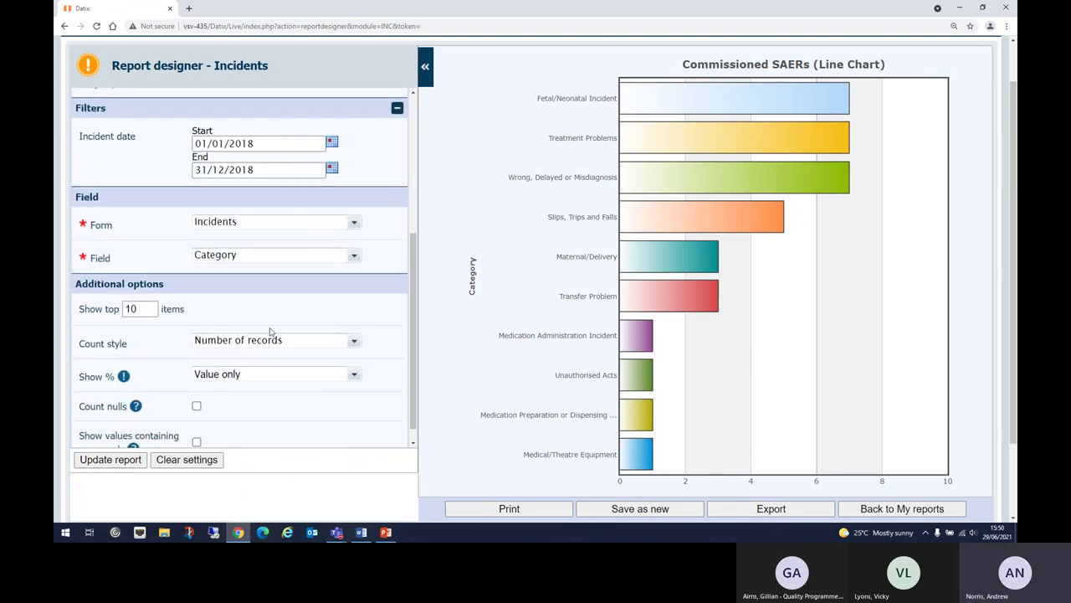
click(77, 462)
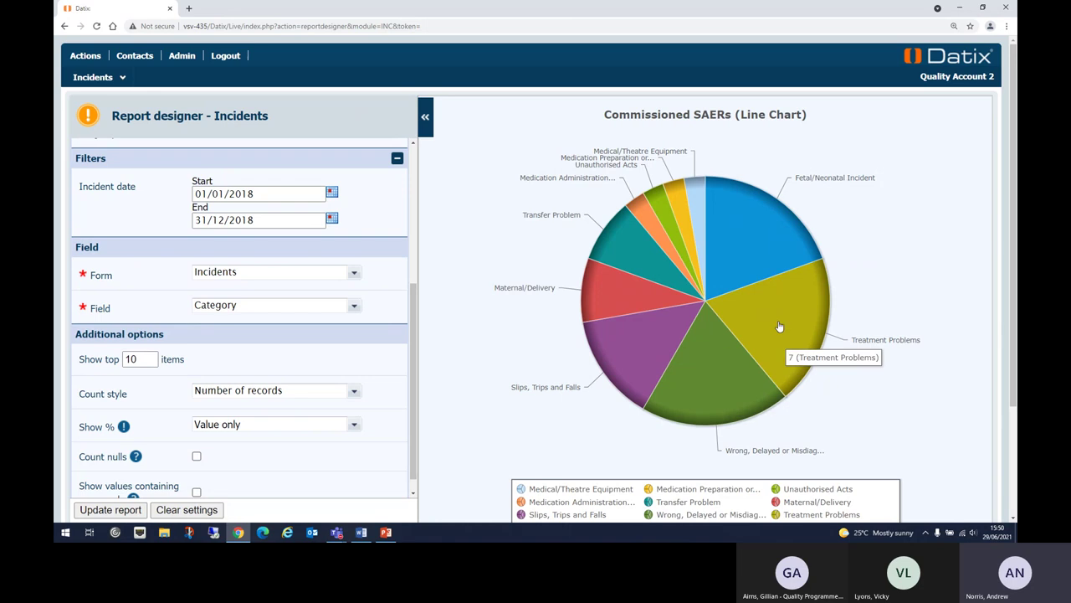
Explode pie slices via the legend: Fetal/Neonatal (restored), medication, Treatment Problems, and Wrong, Delayed or Misdiagnosis (restored)
scroll(837, 372, down, 1)
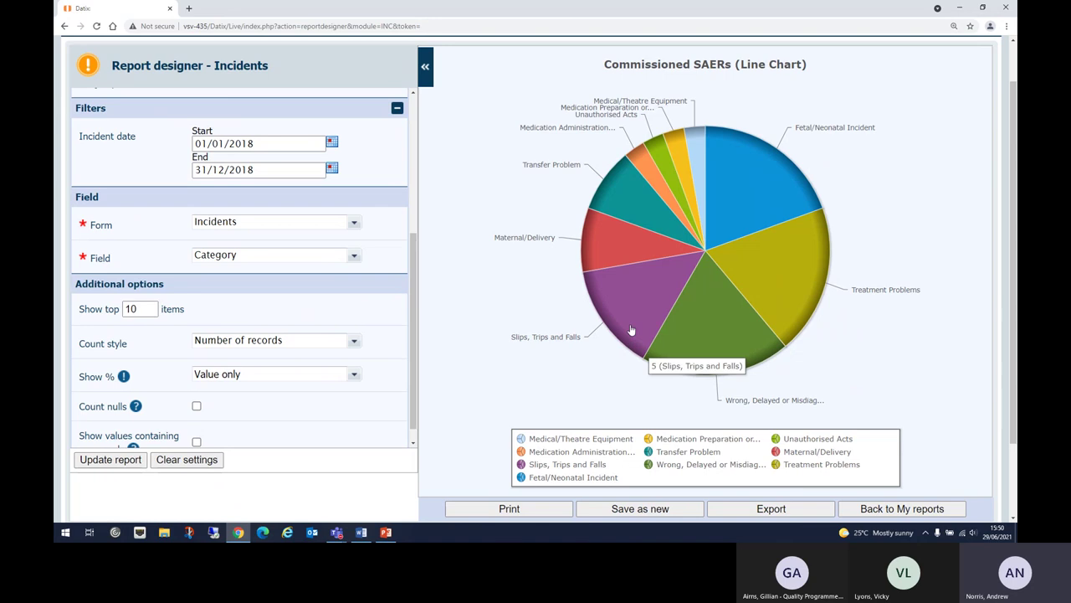
click(573, 482)
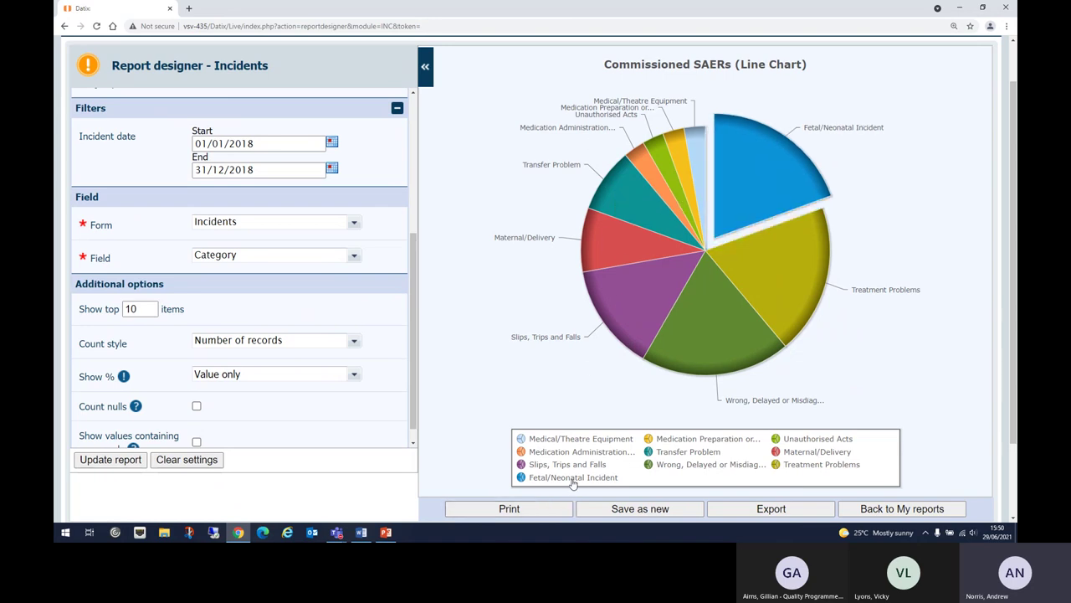
click(573, 483)
click(675, 441)
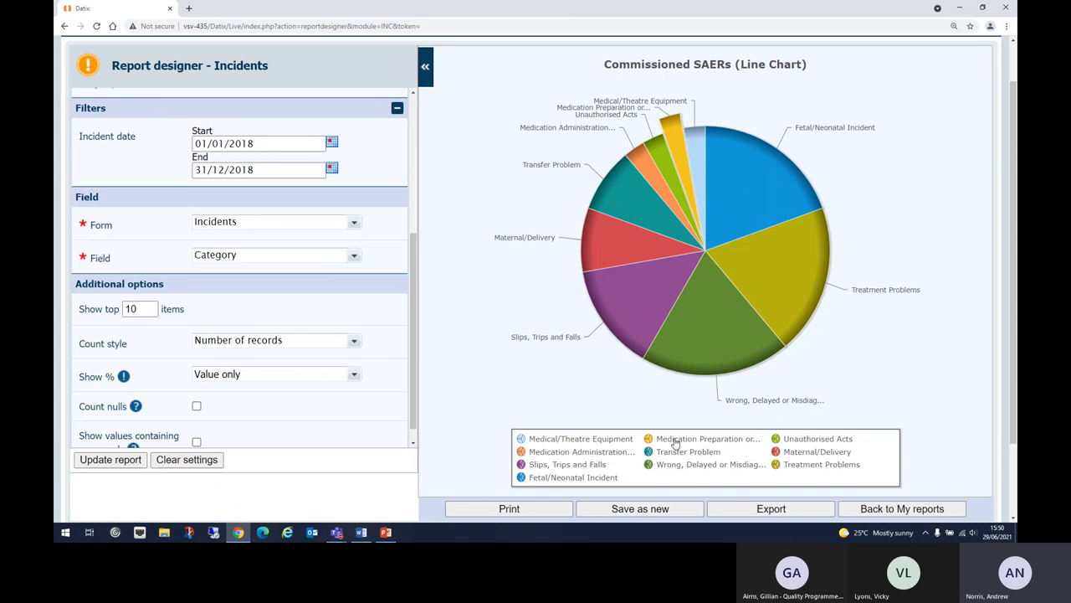
click(823, 465)
click(699, 465)
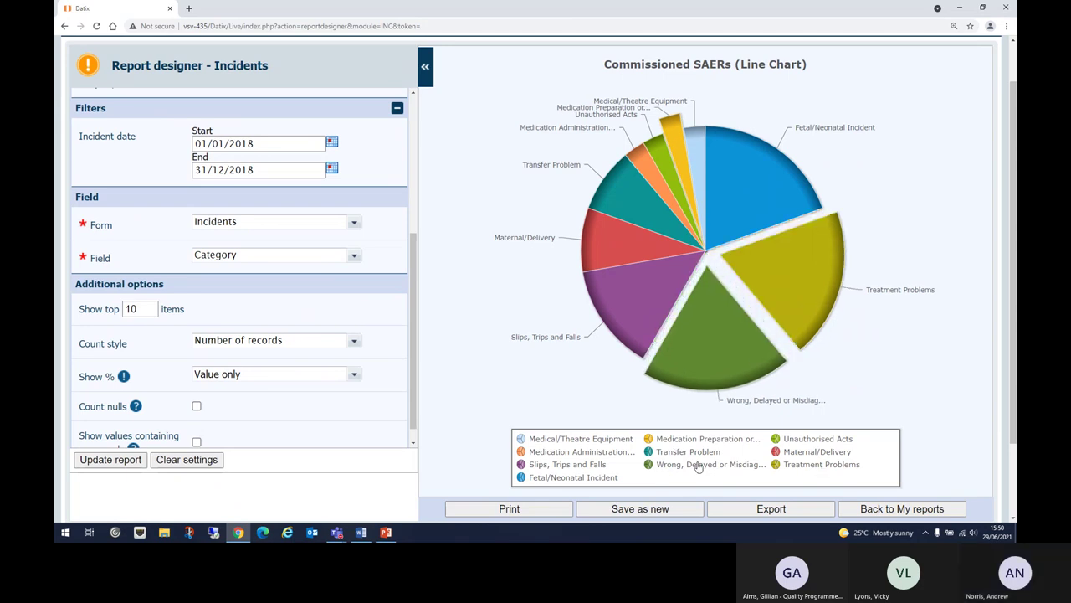
click(699, 465)
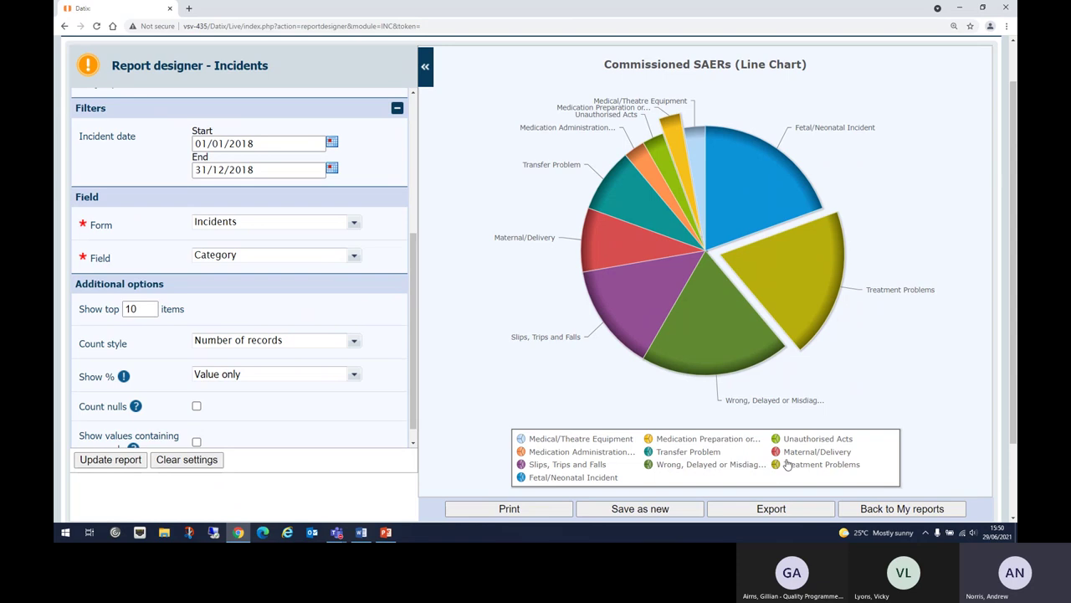
Restore the Treatment Problems and medication slices, then present the Thanks and Questions slide full screen
click(787, 465)
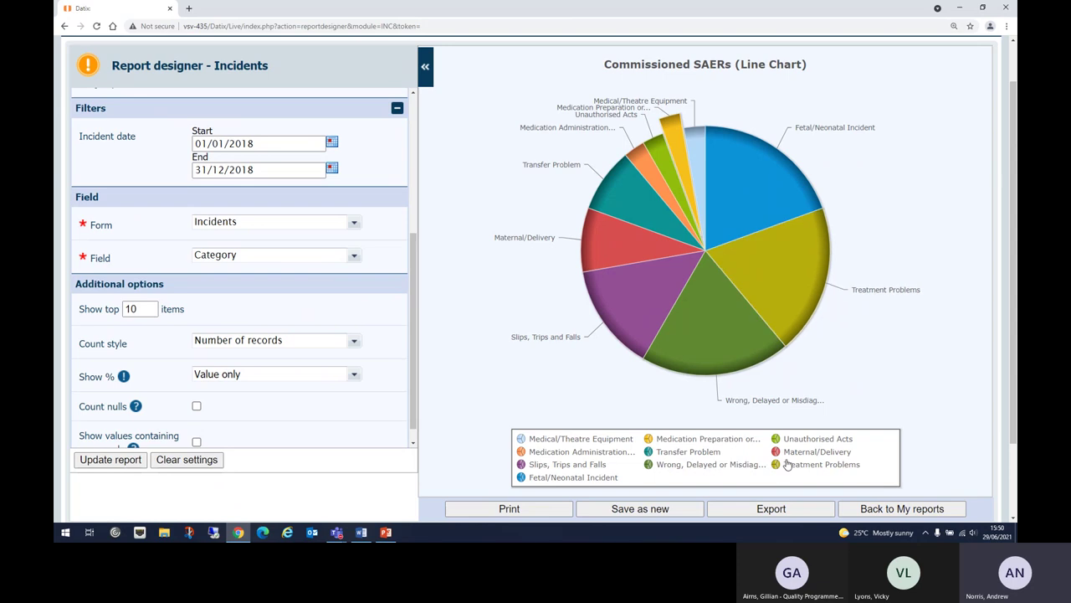
click(681, 442)
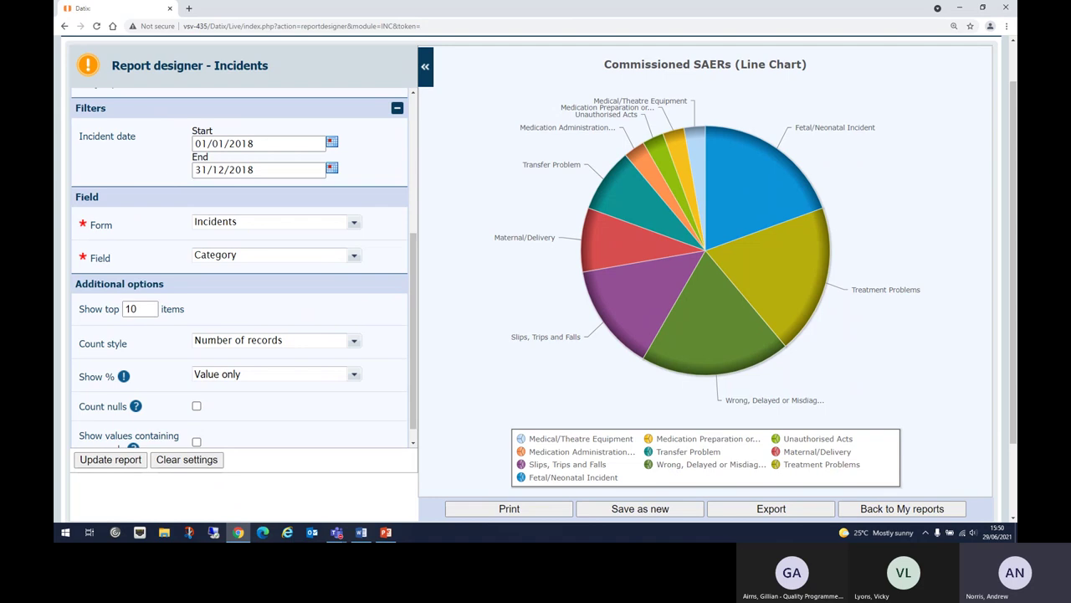
key(alt+Tab)
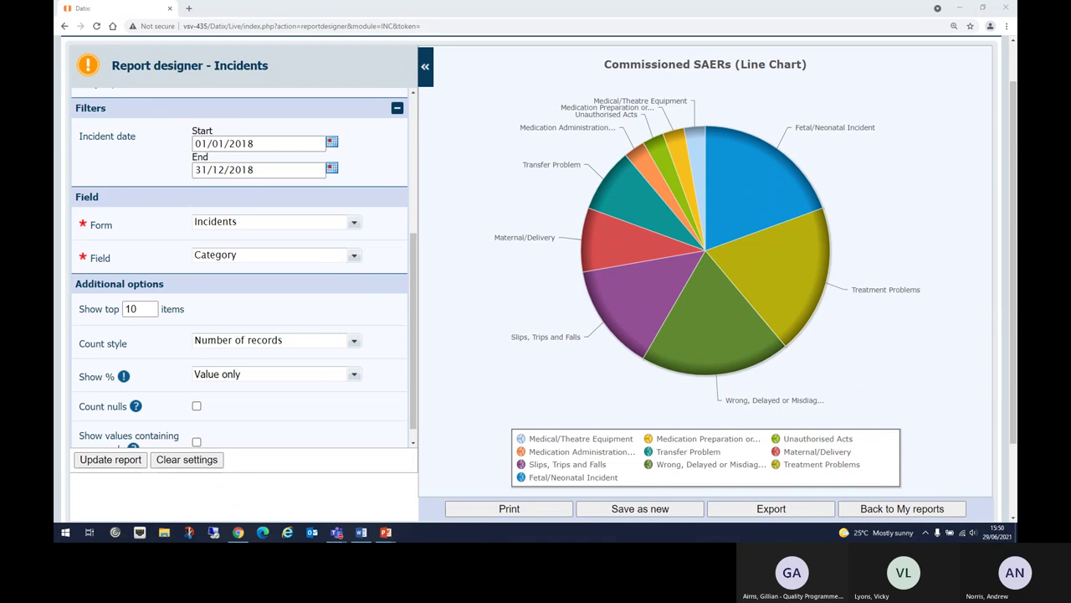
key(shift+F5)
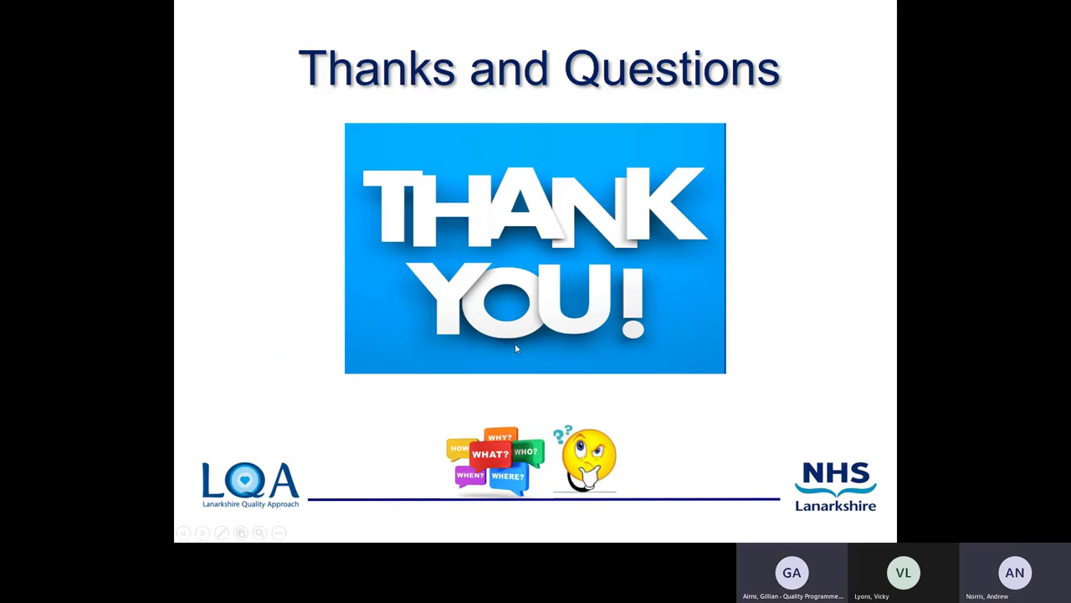